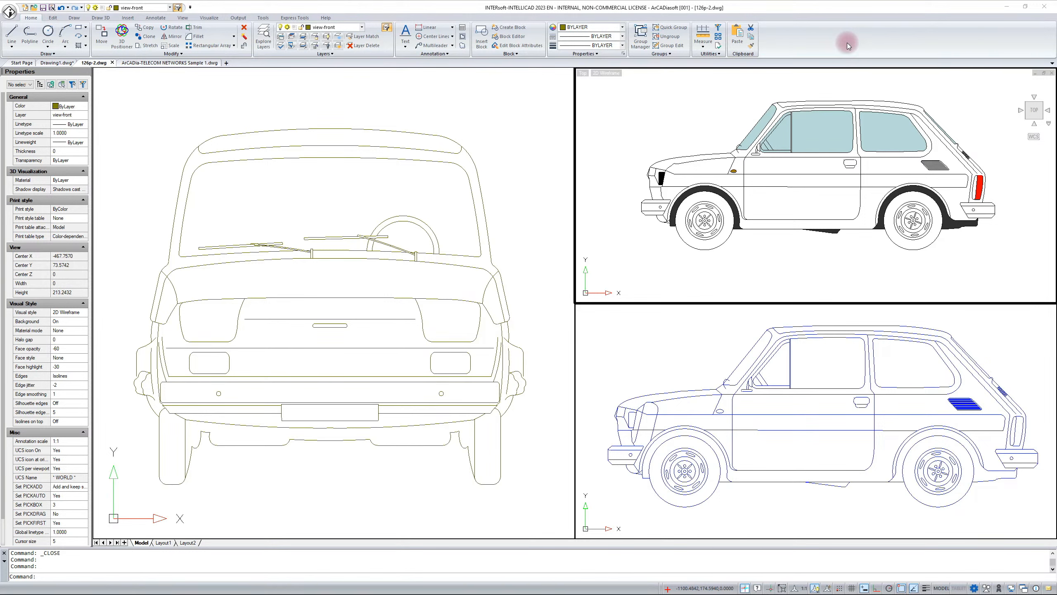
Open the Customize User Interface dialog and expand the ICAD customization group
{"action": "right_click", "coordinate": [847, 43]}
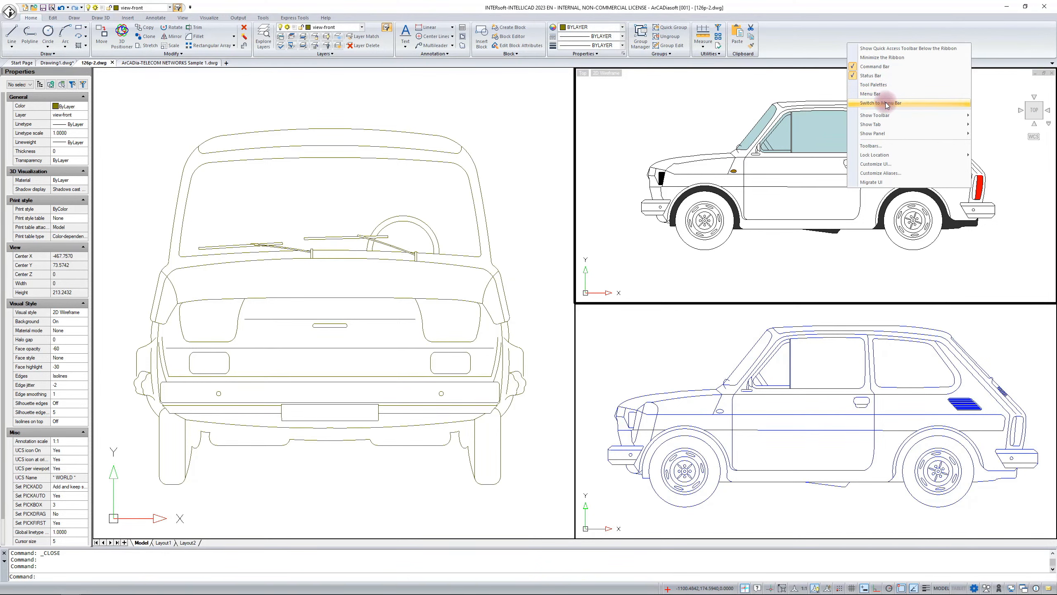
{"action": "mouse_move", "coordinate": [887, 116]}
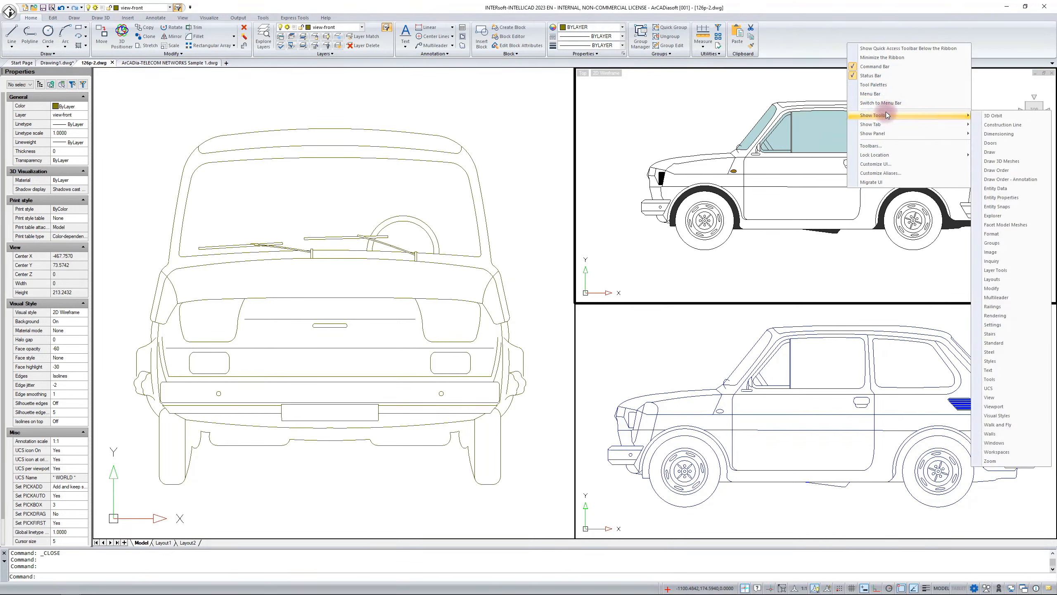
{"action": "left_click", "coordinate": [876, 164]}
{"action": "left_click_drag", "start_coordinate": [454, 139], "coordinate": [455, 144]}
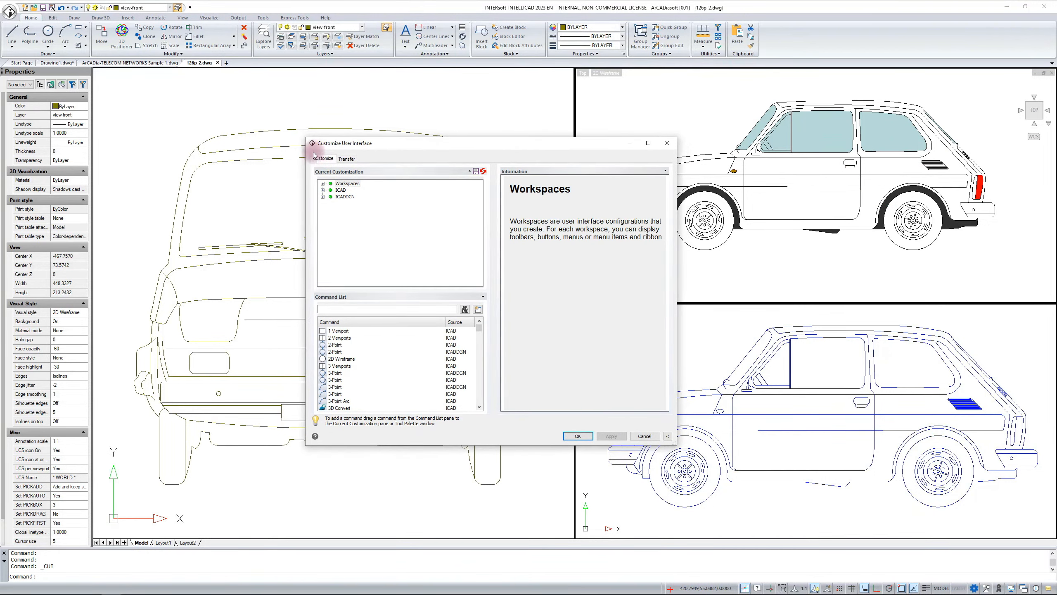
{"action": "left_click", "coordinate": [322, 191]}
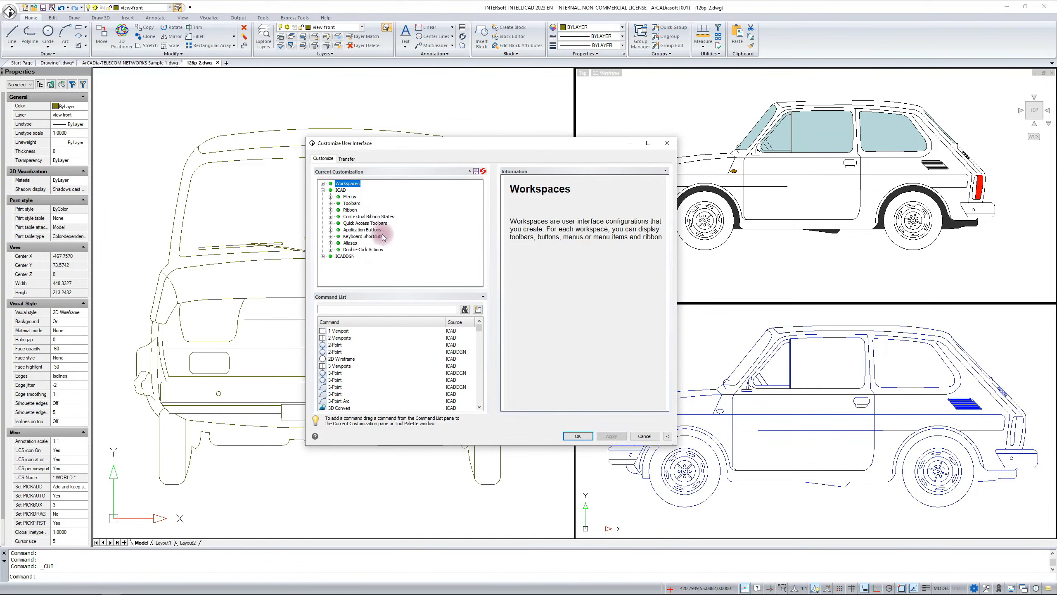
Expand the ICAD Menus category and its Context menu to list the commands it contains
{"action": "left_click", "coordinate": [331, 197]}
{"action": "scroll", "coordinate": [355, 247], "scroll_direction": "down", "scroll_amount": 2}
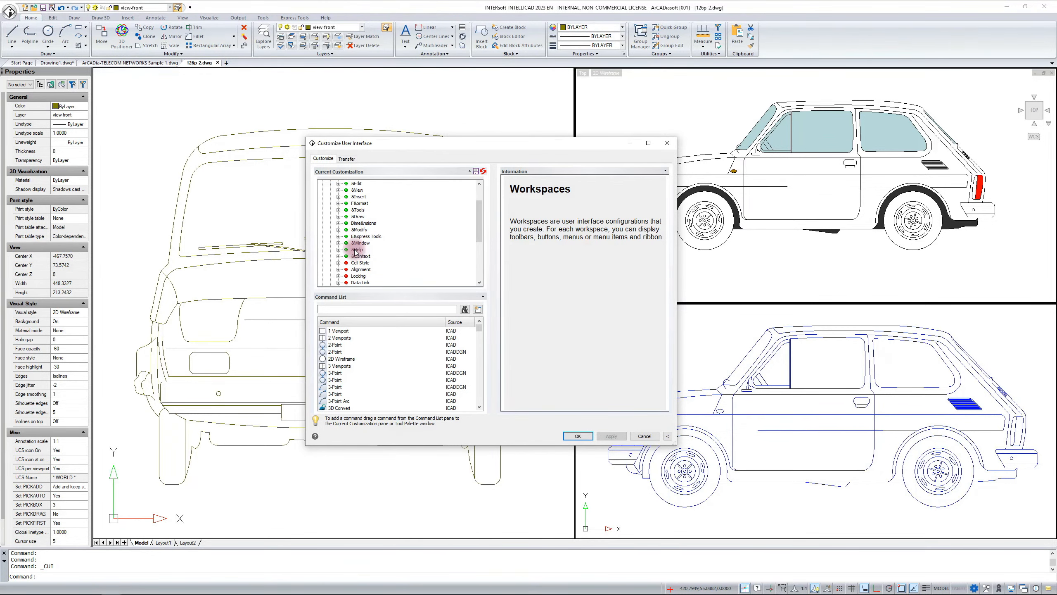
{"action": "left_click", "coordinate": [338, 237]}
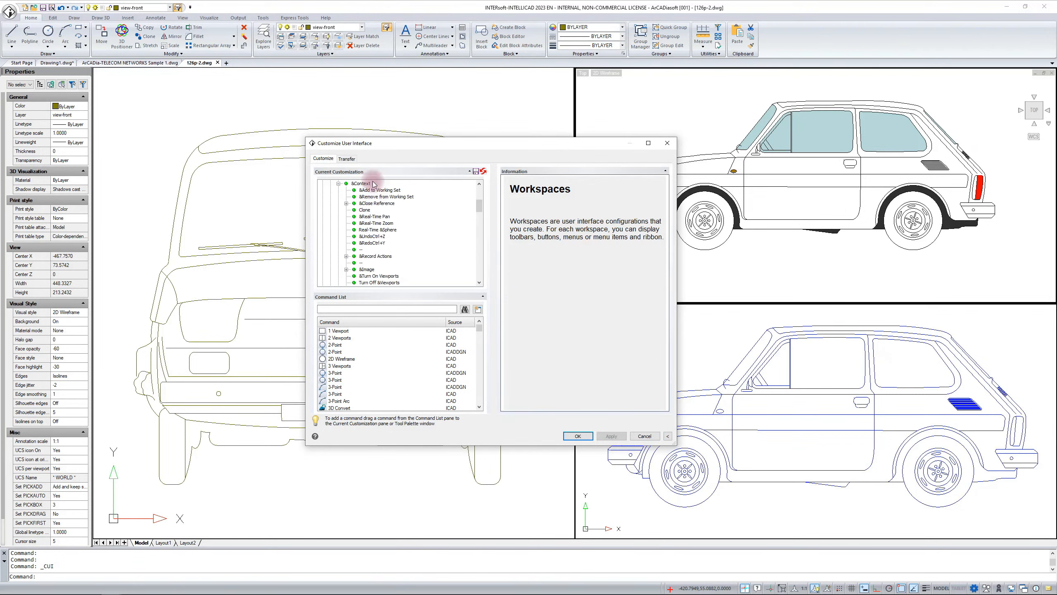
{"action": "scroll", "coordinate": [379, 221], "scroll_direction": "up", "scroll_amount": 2}
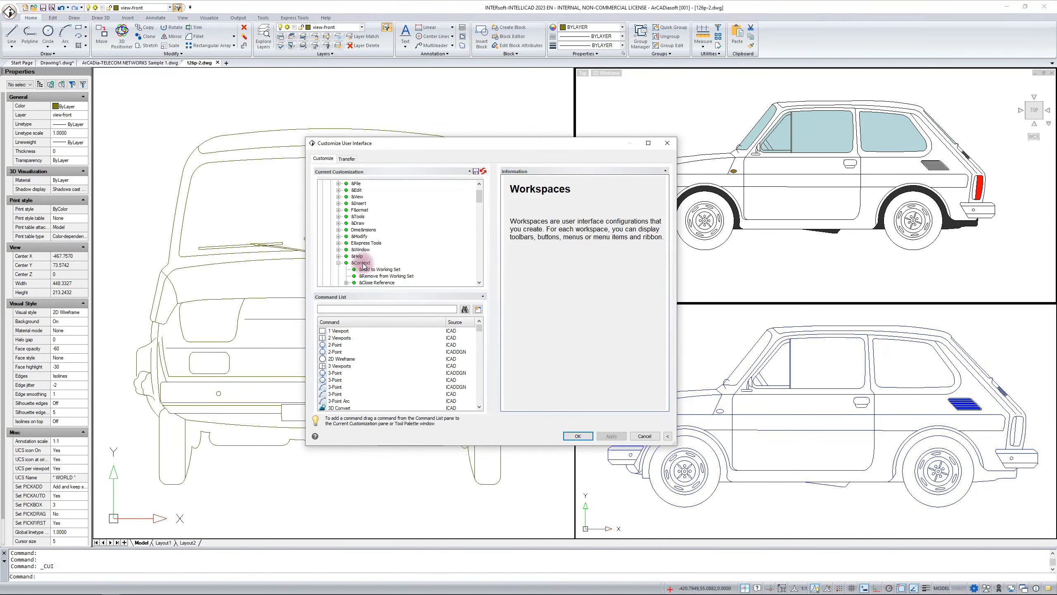
Display the Context menu's properties, review its command entries, and close the customization dialog without changes
{"action": "scroll", "coordinate": [364, 265], "scroll_direction": "up", "scroll_amount": 1}
{"action": "left_click", "coordinate": [349, 190]}
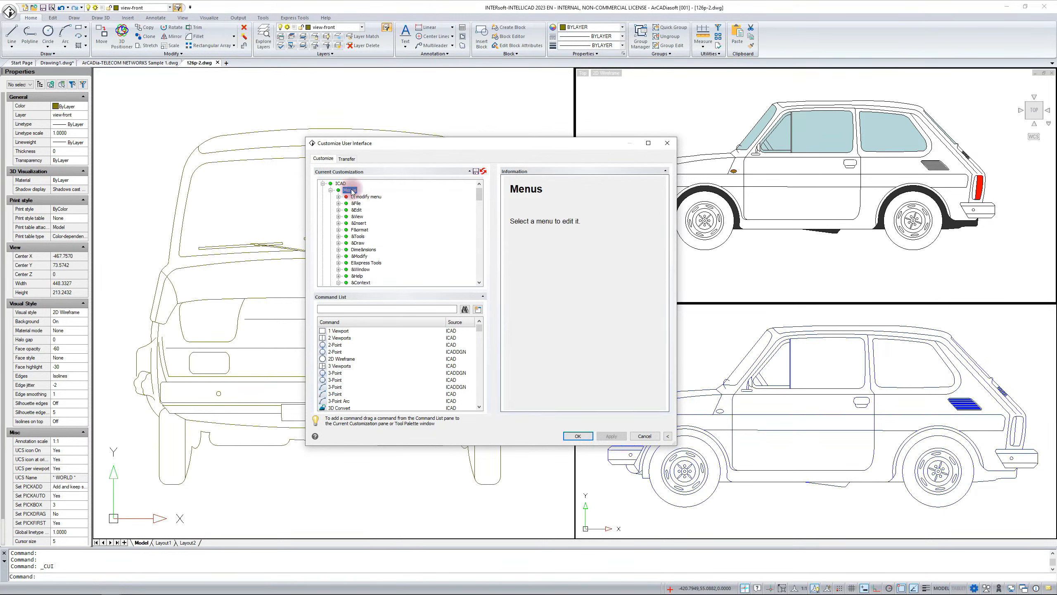
{"action": "scroll", "coordinate": [364, 248], "scroll_direction": "down", "scroll_amount": 1}
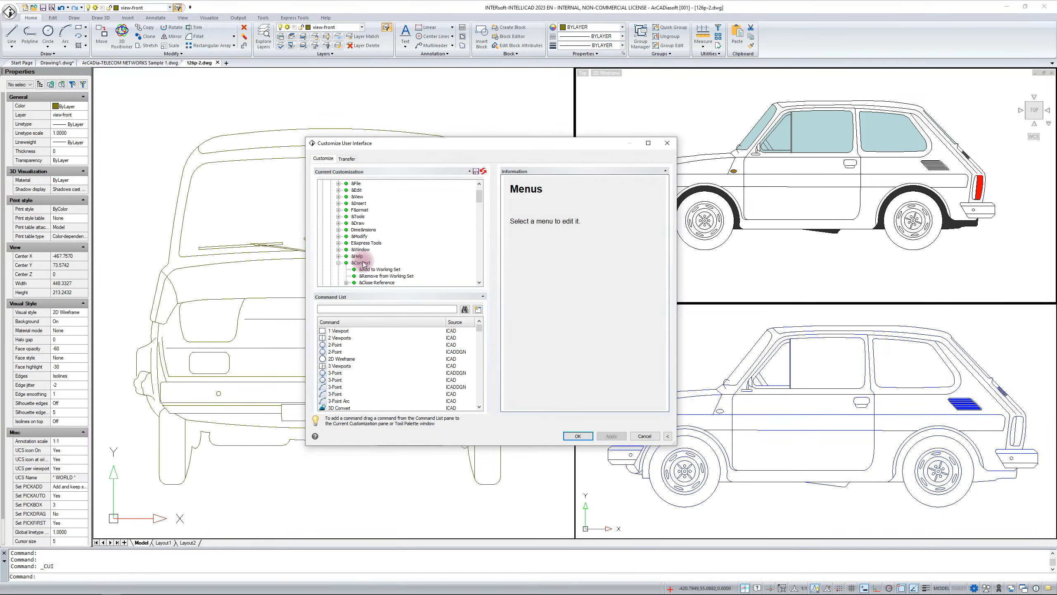
{"action": "left_click", "coordinate": [363, 263]}
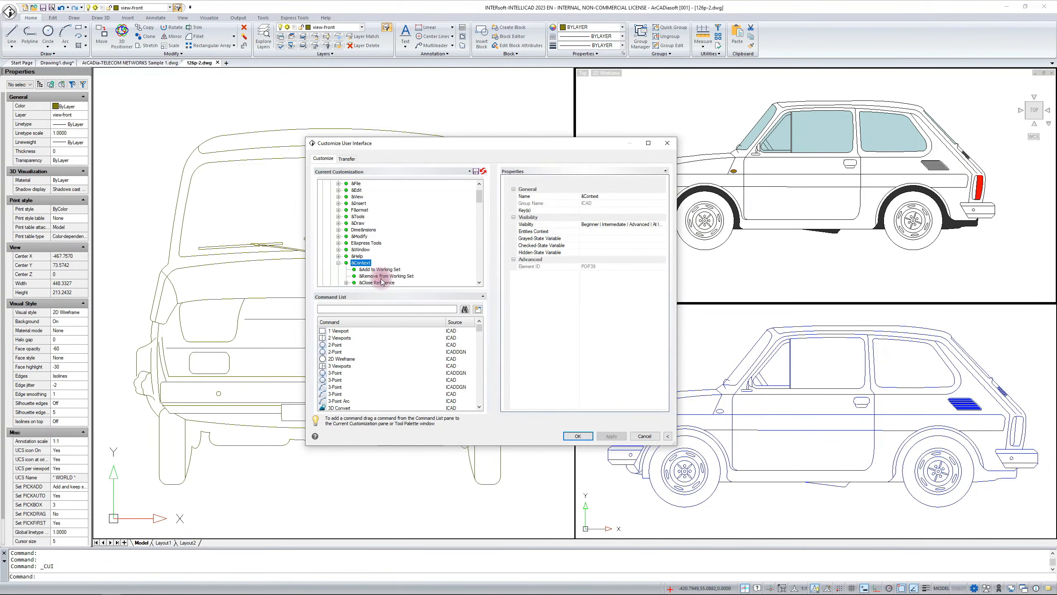
{"action": "scroll", "coordinate": [375, 277], "scroll_direction": "down", "scroll_amount": 1}
{"action": "scroll", "coordinate": [378, 278], "scroll_direction": "down", "scroll_amount": 3}
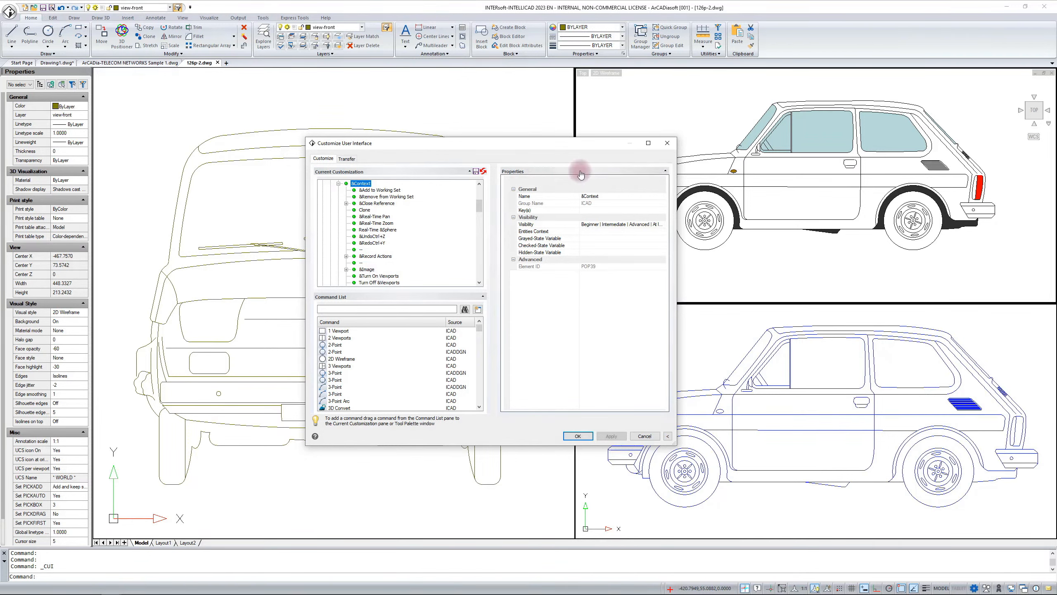
{"action": "left_click", "coordinate": [668, 143]}
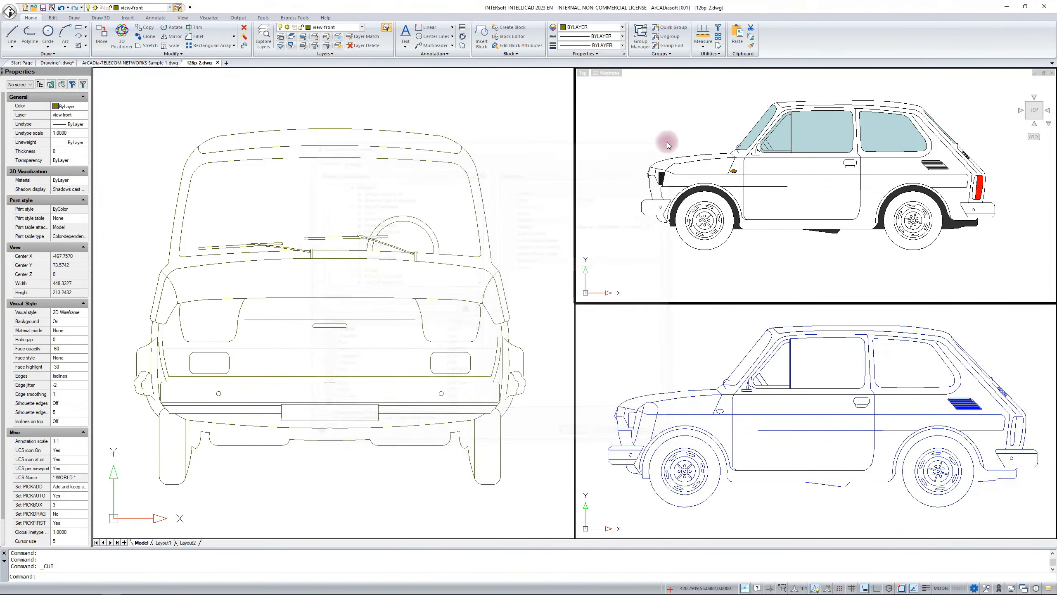
Select the roof arc in the front view of the car, inspect its context menu, and clear the selection
{"action": "left_click", "coordinate": [407, 133]}
{"action": "left_click", "coordinate": [406, 132]}
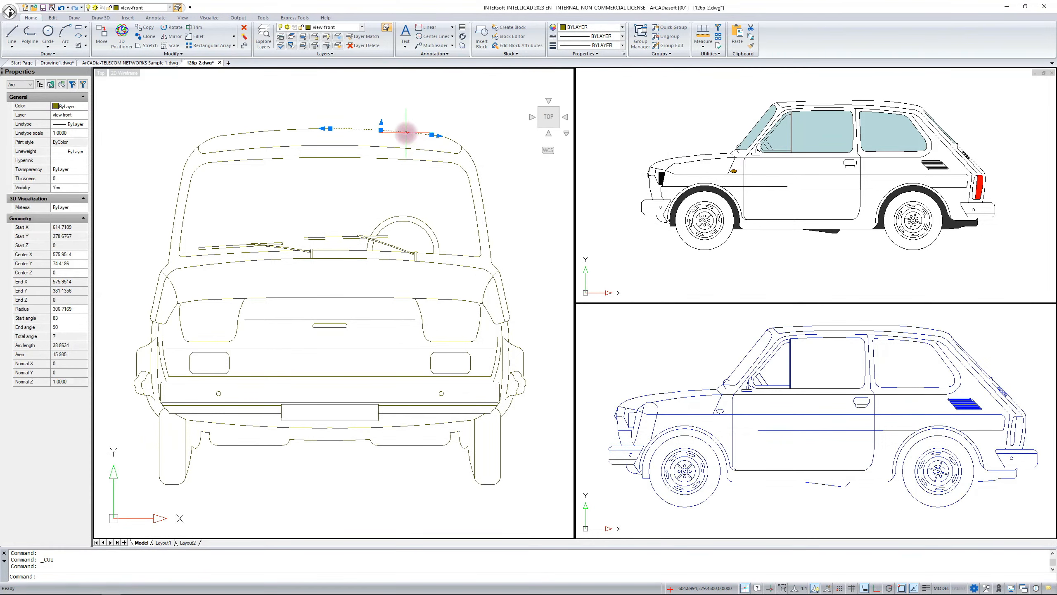
{"action": "right_click", "coordinate": [407, 133]}
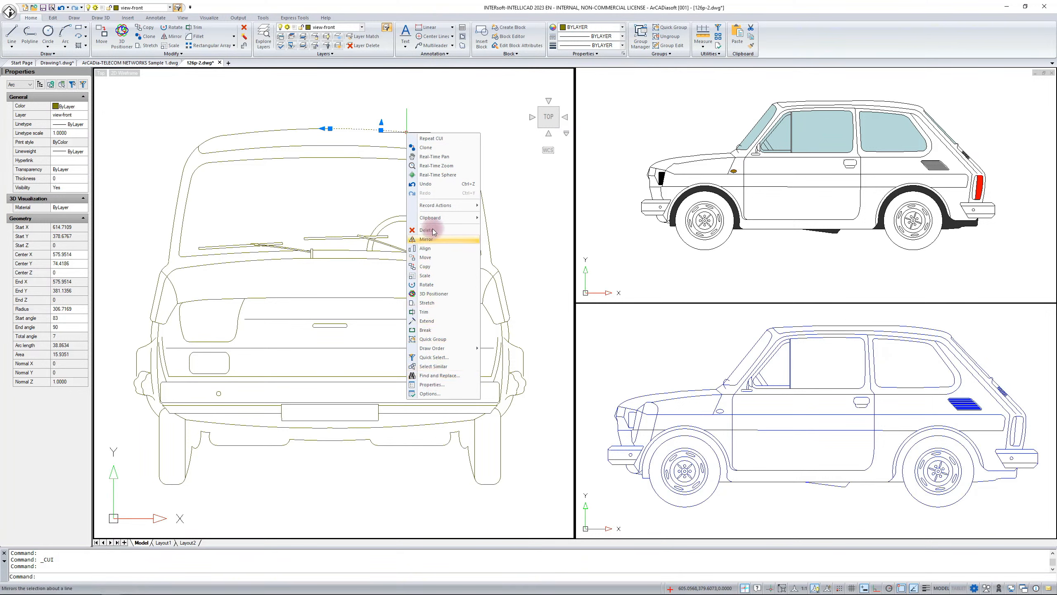
{"action": "left_click", "coordinate": [262, 4]}
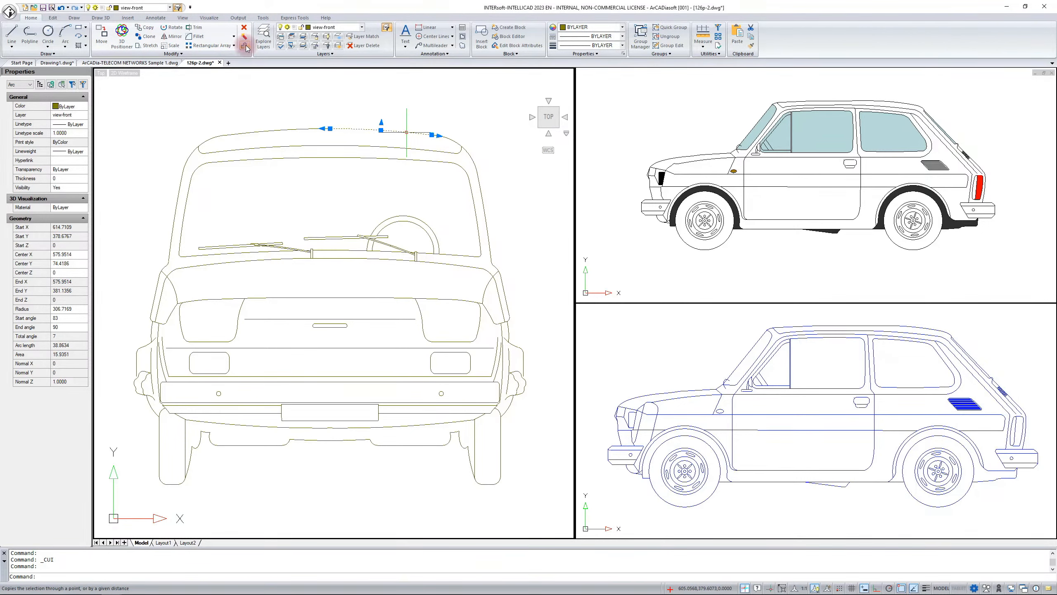
{"action": "key", "text": "Escape"}
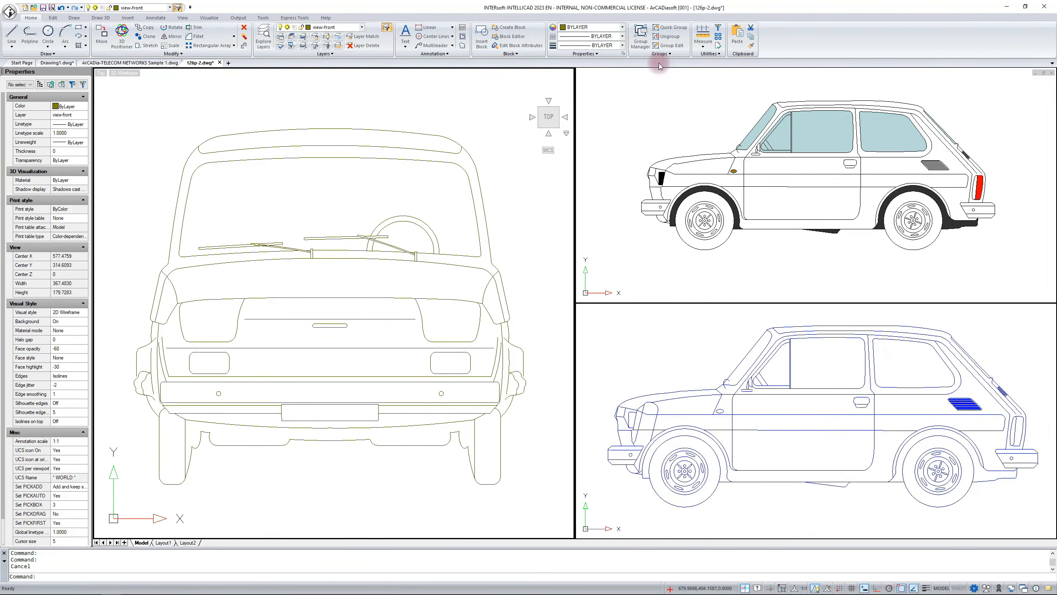
Reopen the Customize User Interface dialog and show its Transfer page
{"action": "right_click", "coordinate": [790, 50]}
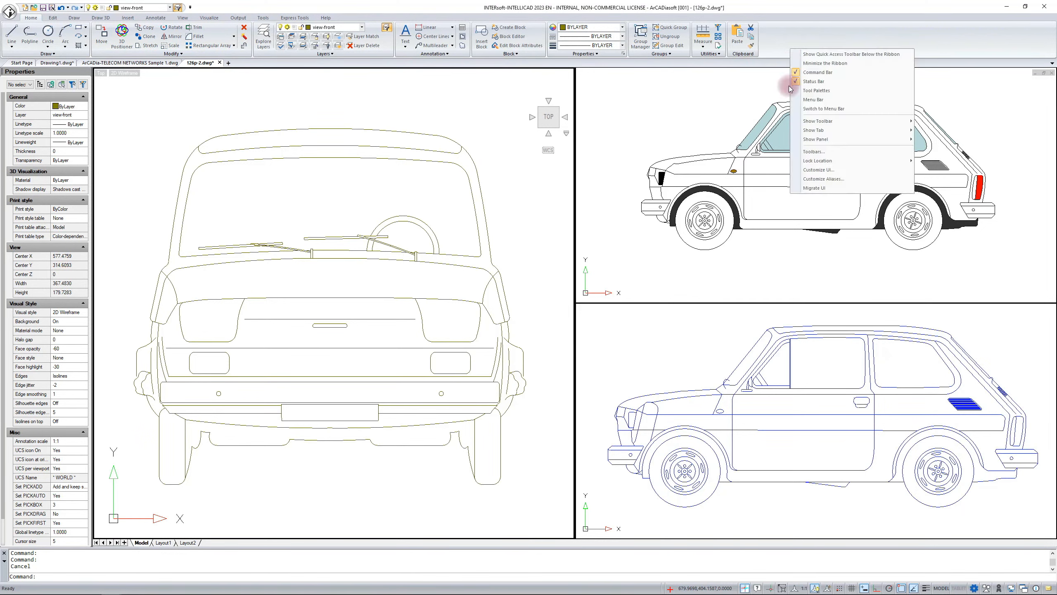
{"action": "left_click", "coordinate": [829, 171]}
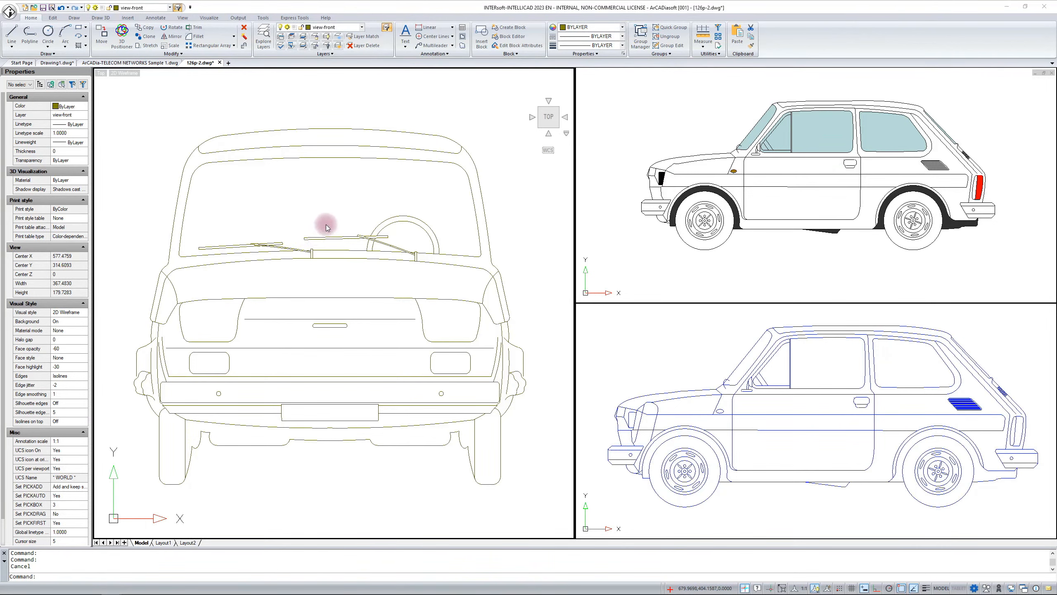
{"action": "left_click", "coordinate": [323, 190]}
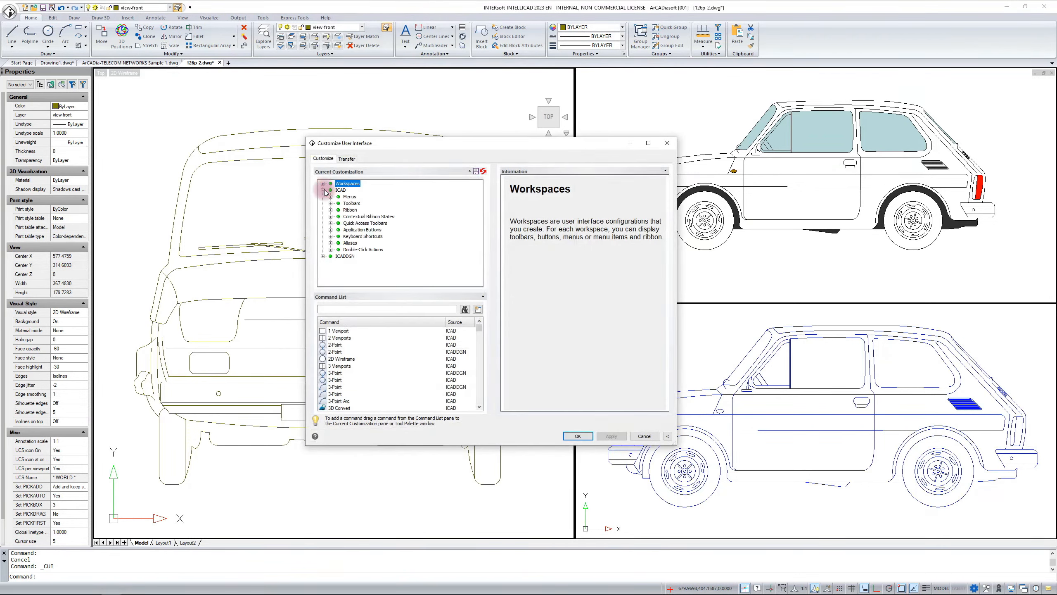
{"action": "left_click", "coordinate": [323, 190]}
{"action": "left_click", "coordinate": [347, 158]}
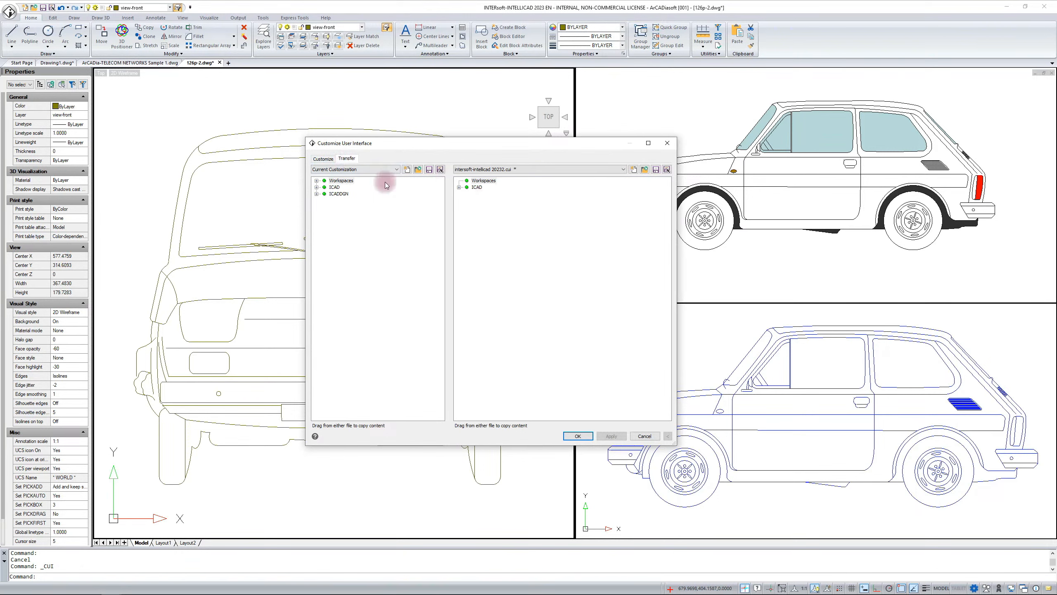
Expand the ICAD groups of the current customization and intersoft-intellicad 20232.cui, and examine the target file's transferable categories
{"action": "left_click", "coordinate": [316, 187]}
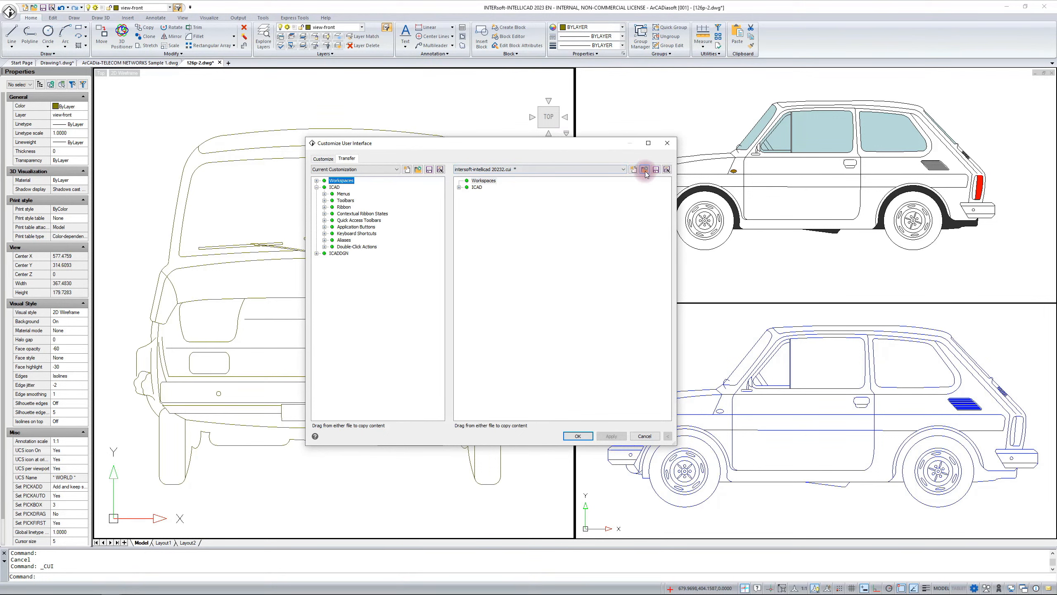
{"action": "left_click", "coordinate": [645, 172]}
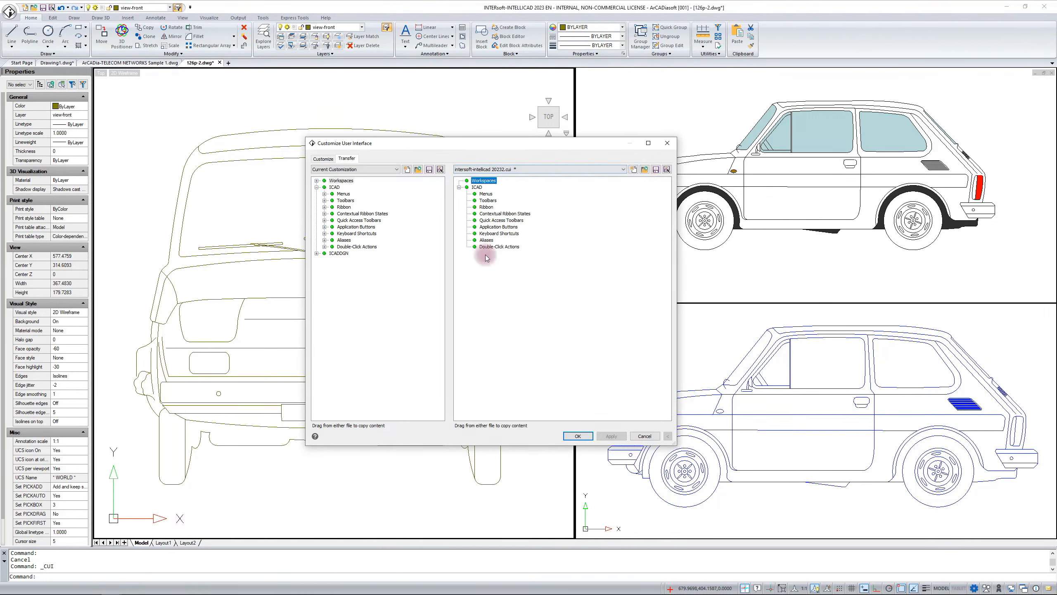
{"action": "left_click", "coordinate": [496, 234]}
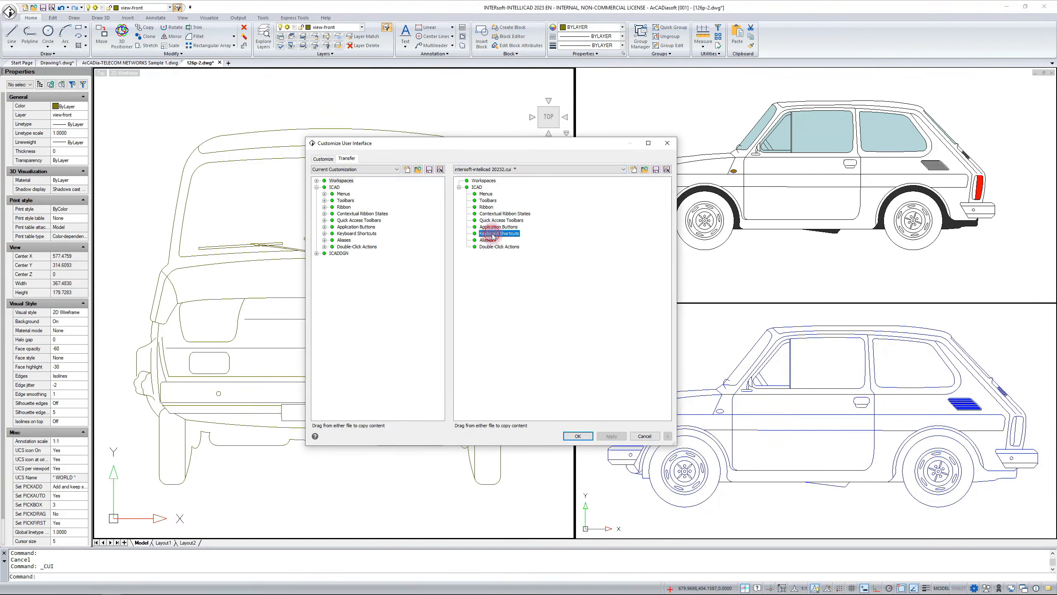
{"action": "left_click", "coordinate": [499, 221], "text": "shift"}
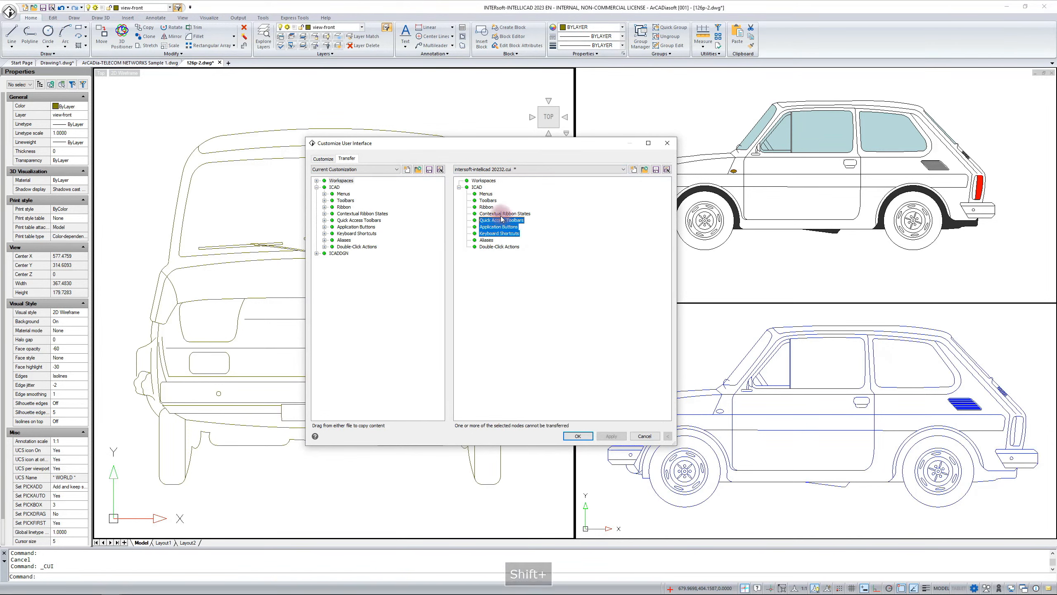
{"action": "left_click", "coordinate": [486, 241]}
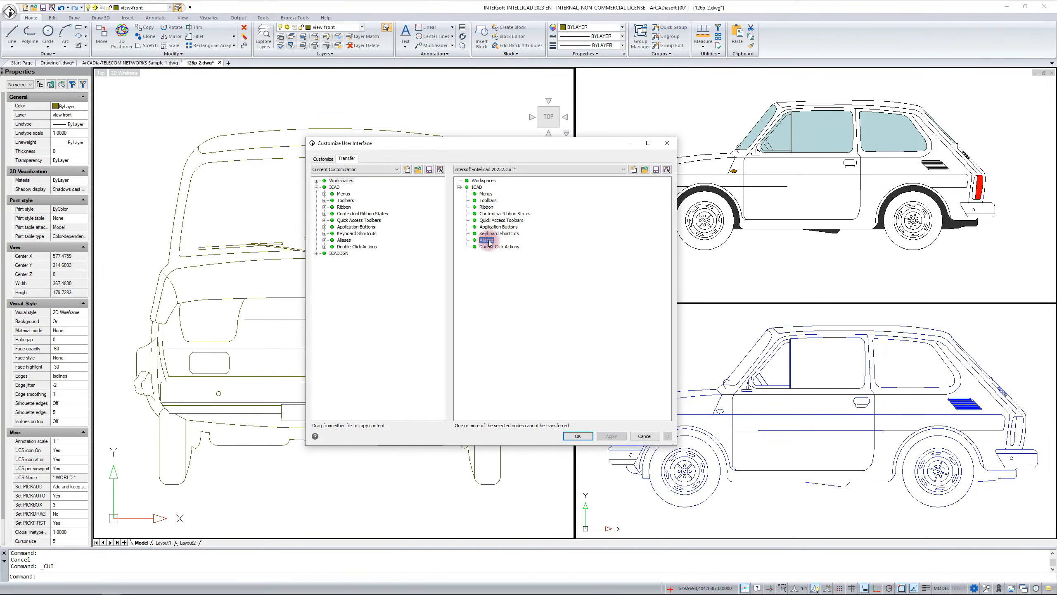
{"action": "left_click", "coordinate": [475, 208]}
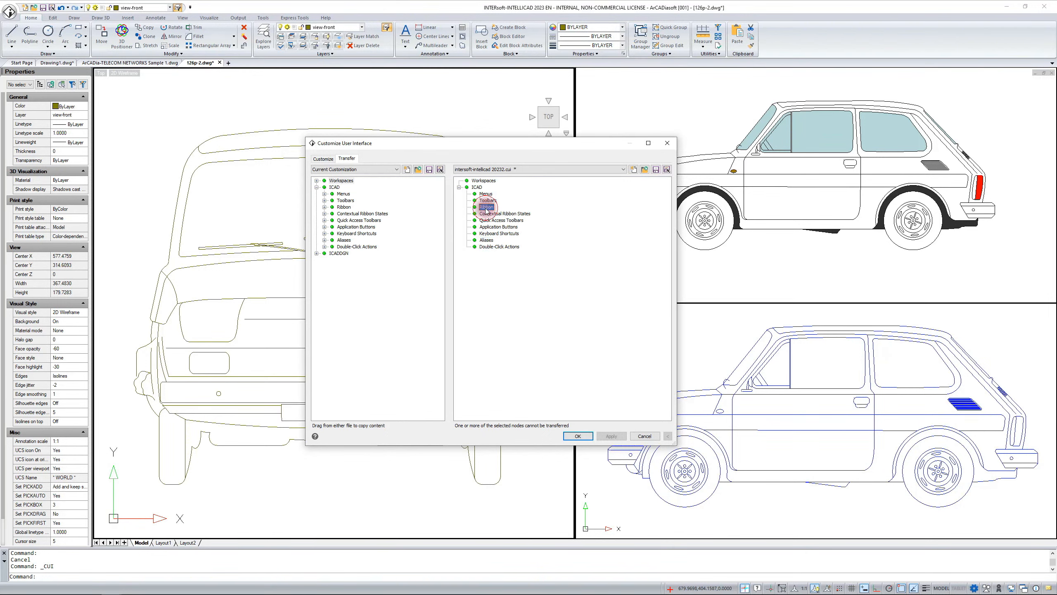
Expand the current customization's Ribbon category, select Aliases in the target CUI file, and view the available file options
{"action": "left_click", "coordinate": [324, 207]}
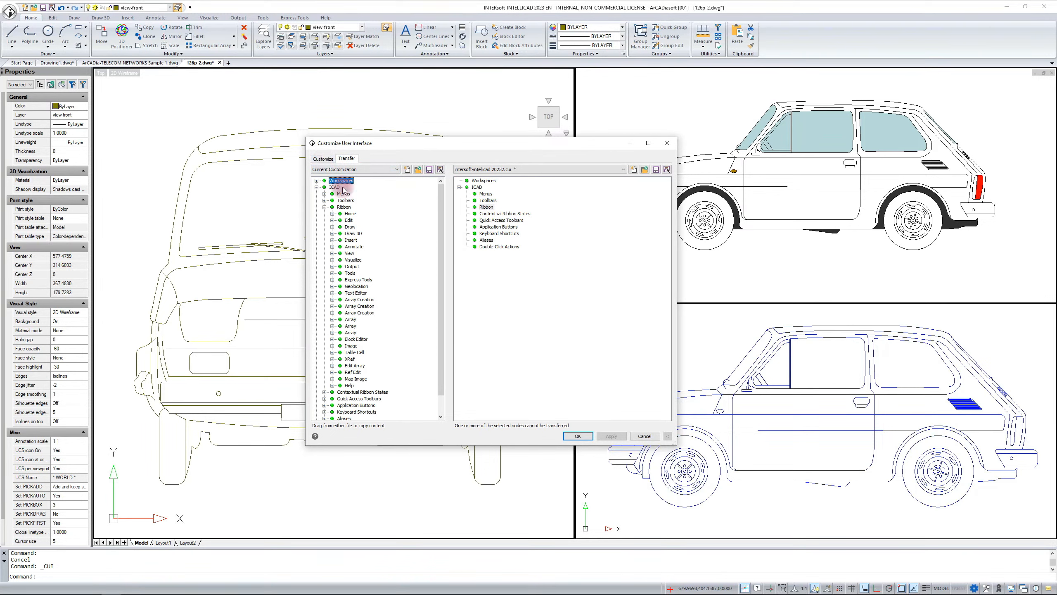
{"action": "left_click", "coordinate": [487, 240]}
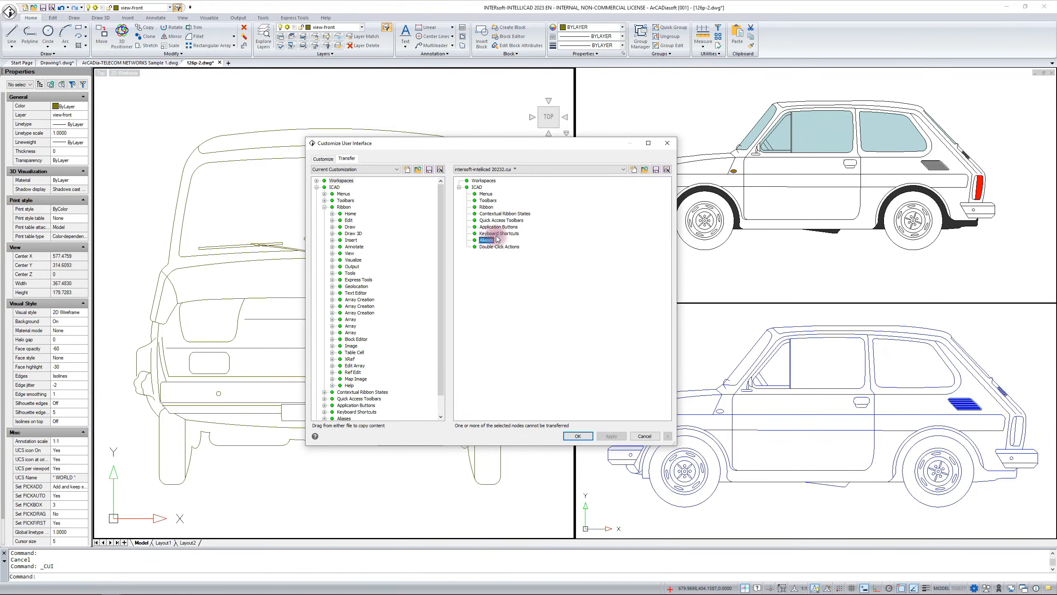
{"action": "left_click", "coordinate": [624, 169]}
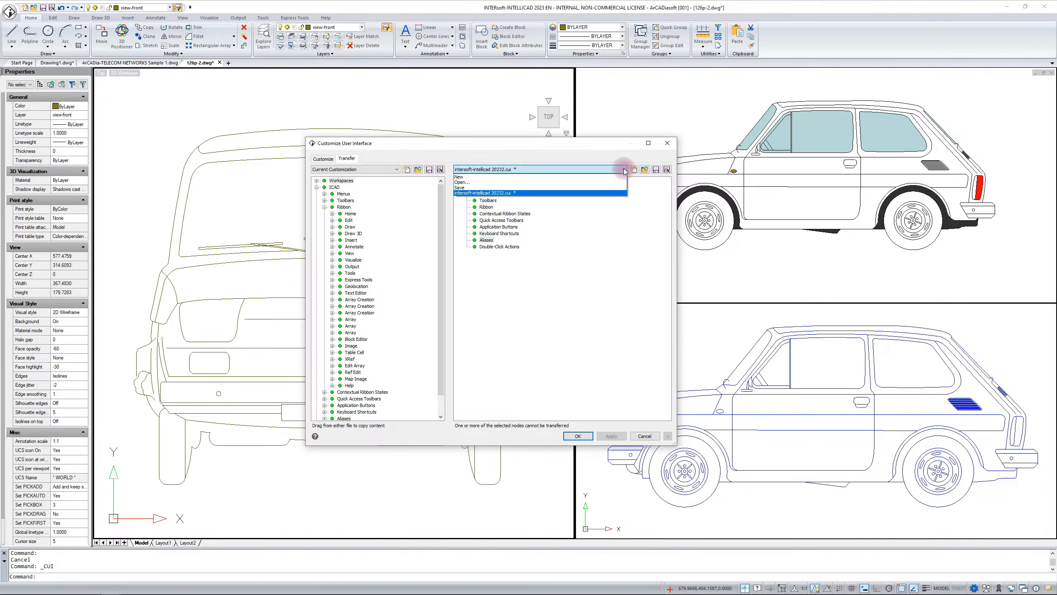
{"action": "left_click", "coordinate": [624, 169]}
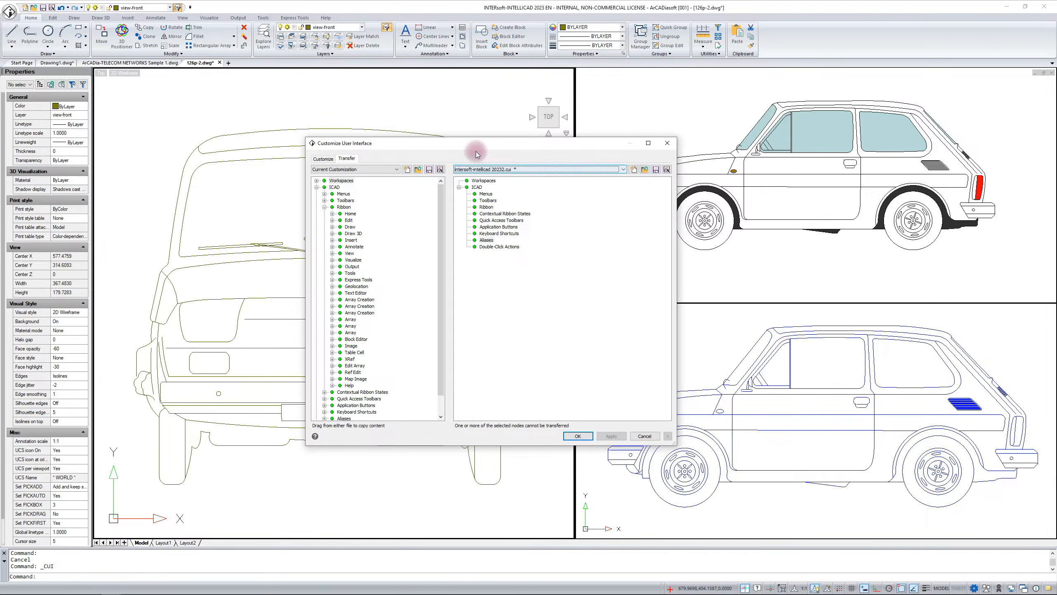
Return to the Customize page and examine the list of menus in the ICAD group
{"action": "left_click", "coordinate": [323, 159]}
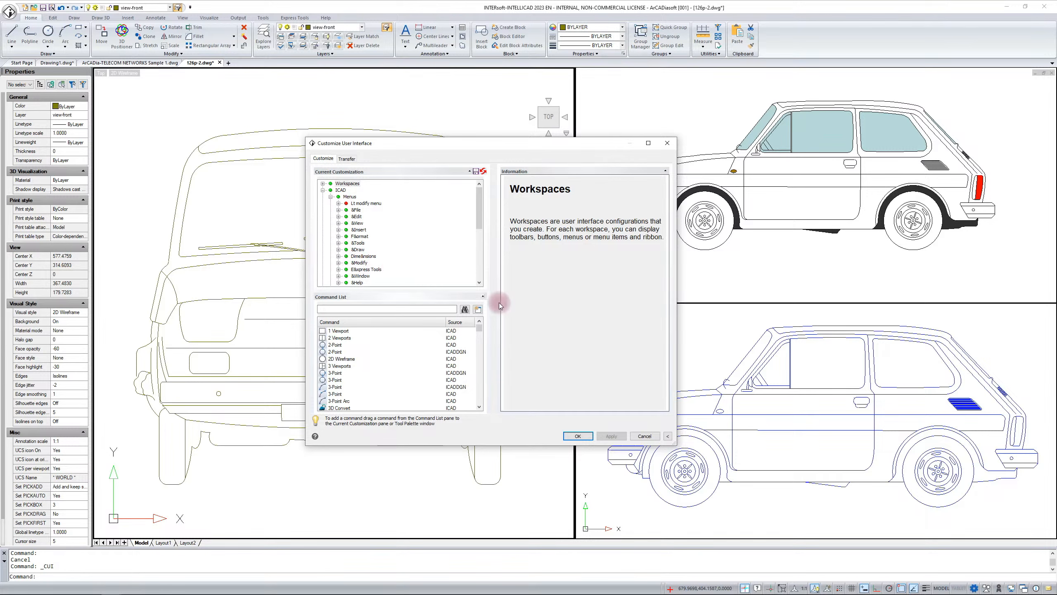
{"action": "left_click", "coordinate": [610, 438]}
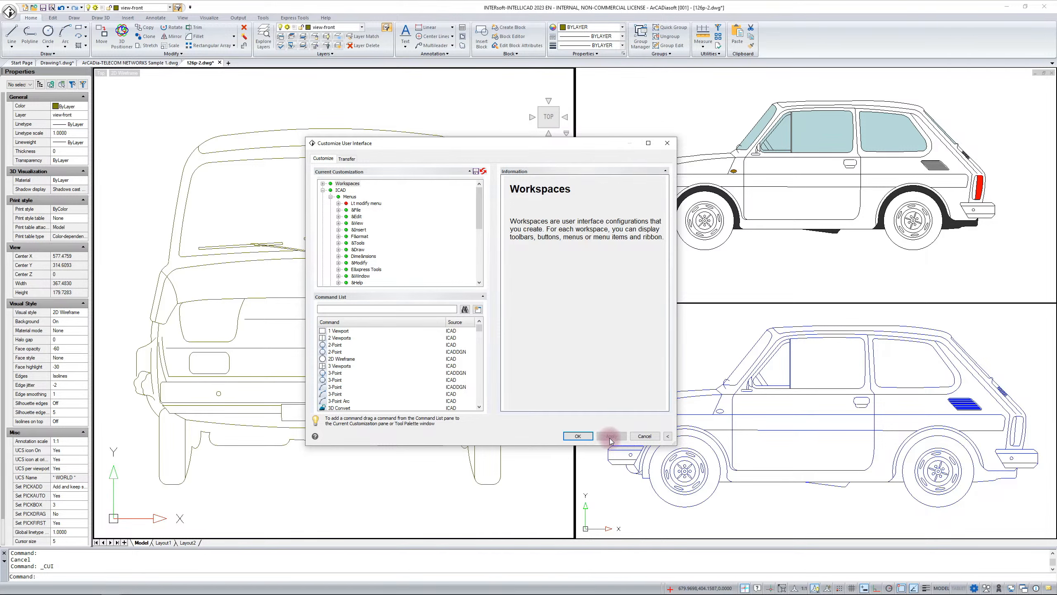
{"action": "left_click", "coordinate": [610, 438]}
{"action": "left_click", "coordinate": [610, 438]}
{"action": "scroll", "coordinate": [361, 251], "scroll_direction": "down", "scroll_amount": 1}
{"action": "scroll", "coordinate": [358, 252], "scroll_direction": "down", "scroll_amount": 2}
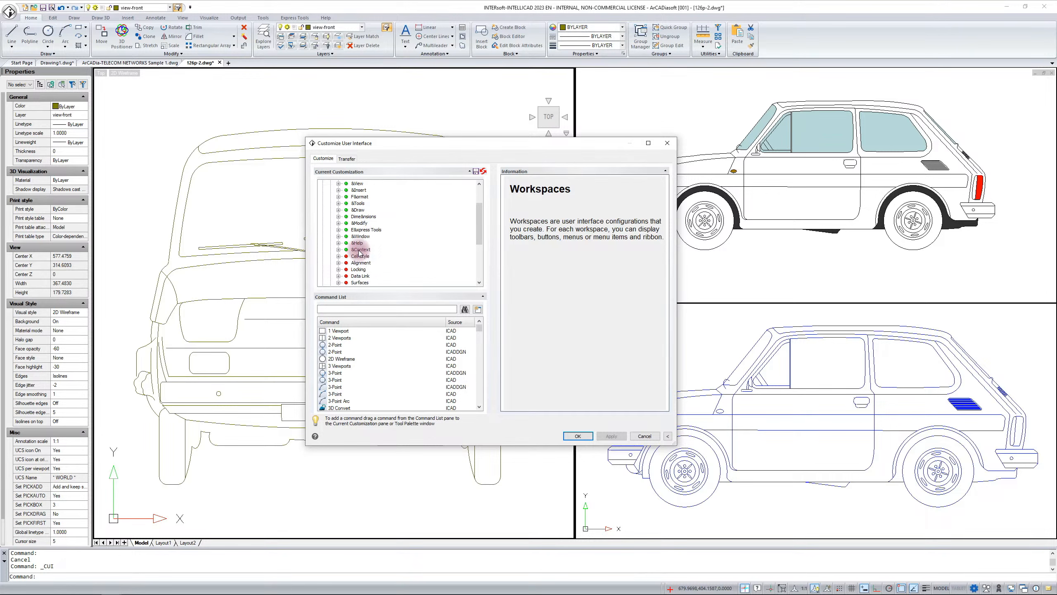
{"action": "scroll", "coordinate": [359, 252], "scroll_direction": "up", "scroll_amount": 3}
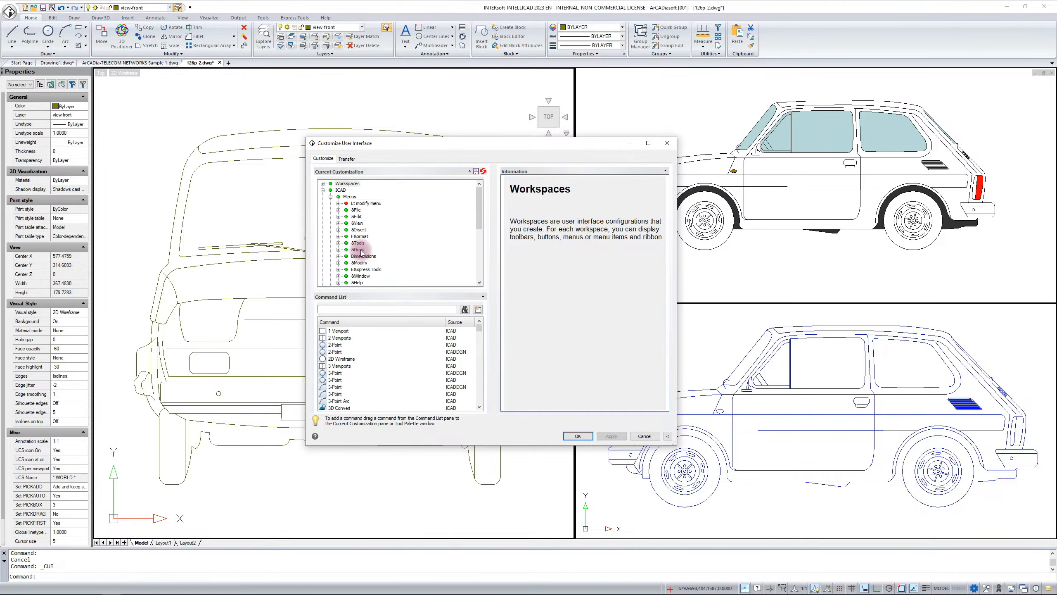
{"action": "scroll", "coordinate": [380, 257], "scroll_direction": "down", "scroll_amount": 1}
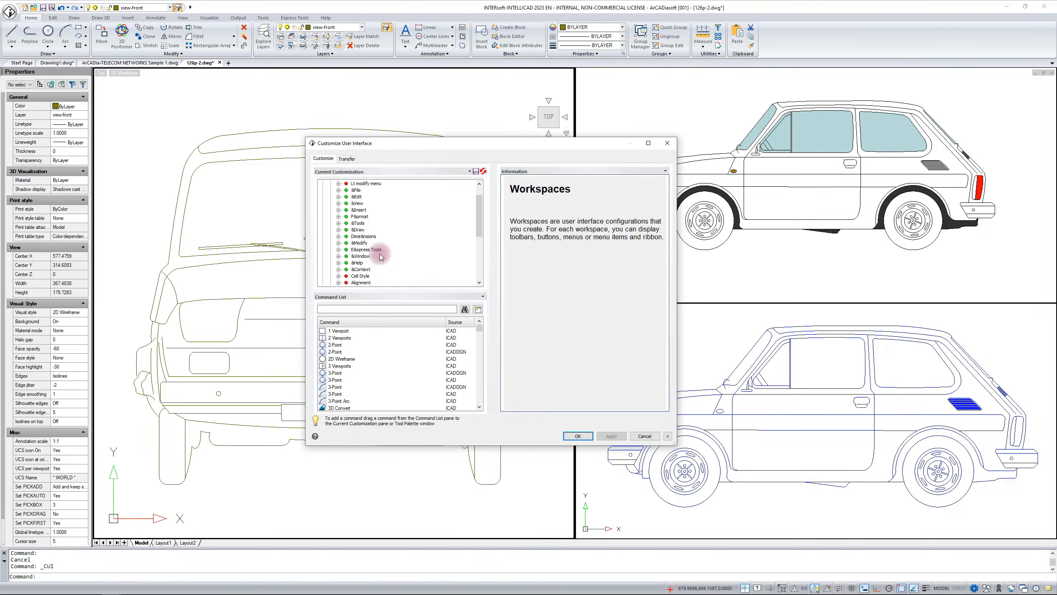
Expand the Context menu in the ICAD menus and select its Rotate entry
{"action": "left_click", "coordinate": [338, 269]}
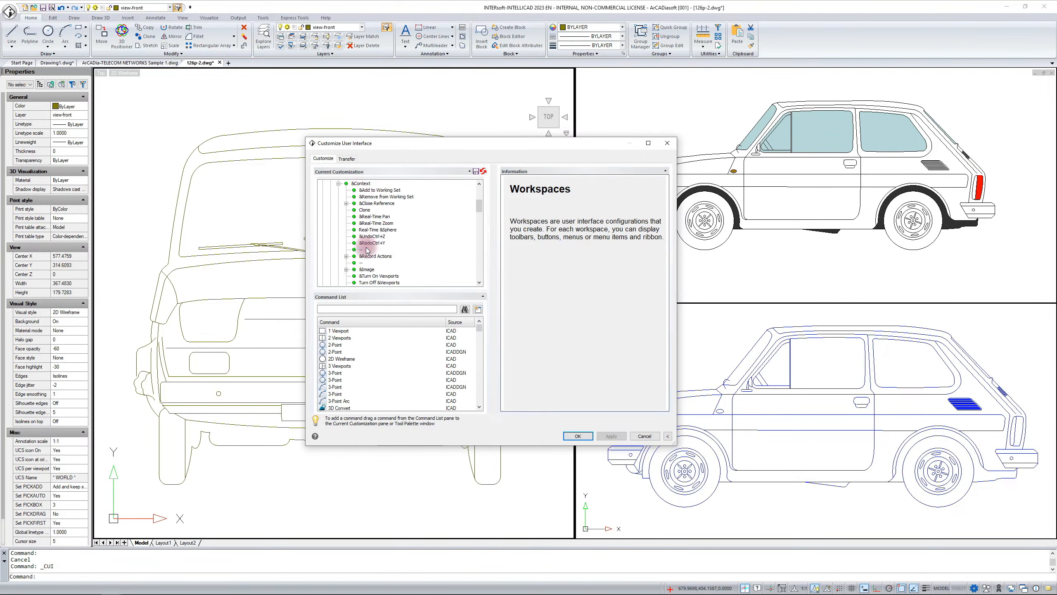
{"action": "scroll", "coordinate": [368, 250], "scroll_direction": "down", "scroll_amount": 10}
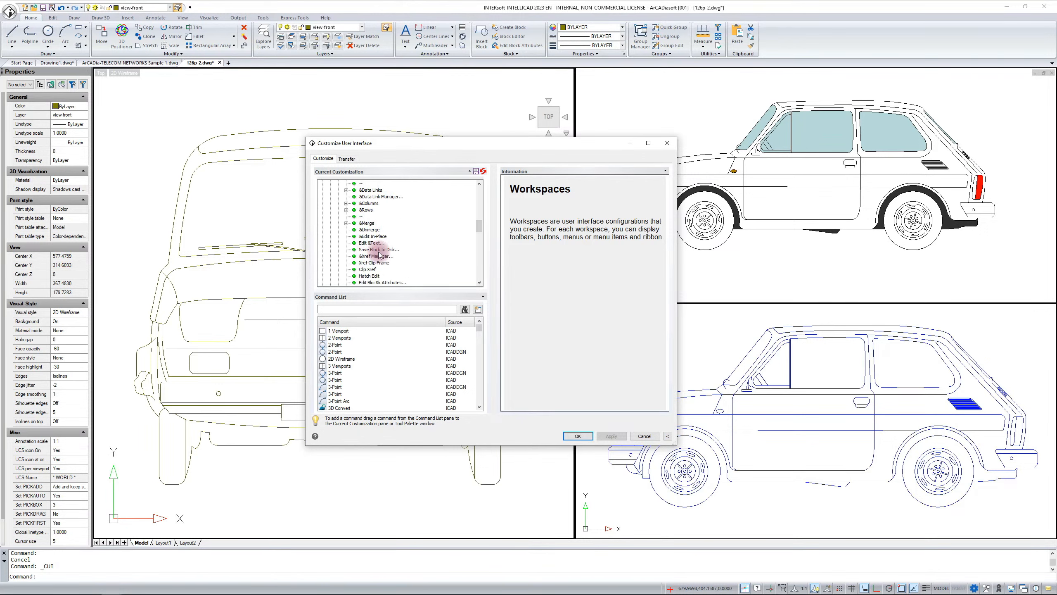
{"action": "scroll", "coordinate": [380, 255], "scroll_direction": "down", "scroll_amount": 1}
{"action": "scroll", "coordinate": [383, 253], "scroll_direction": "down", "scroll_amount": 8}
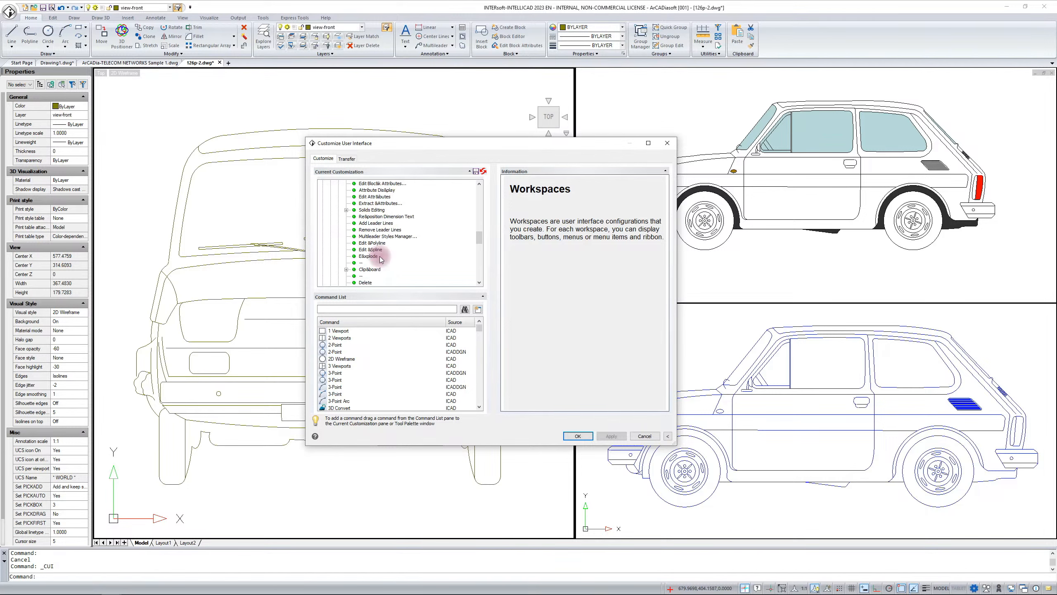
{"action": "scroll", "coordinate": [376, 269], "scroll_direction": "down", "scroll_amount": 1}
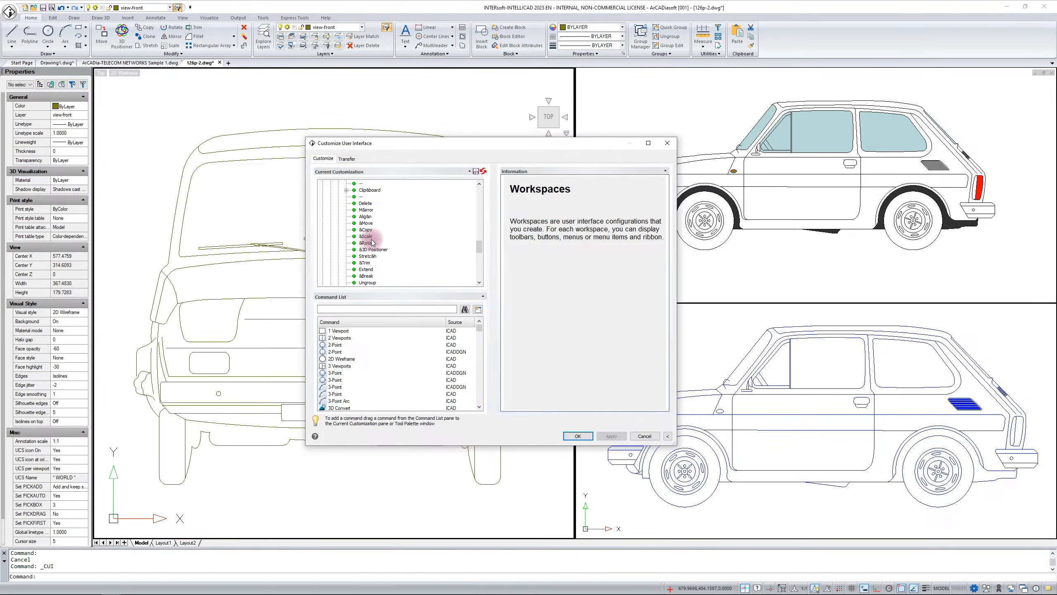
{"action": "left_click", "coordinate": [367, 243]}
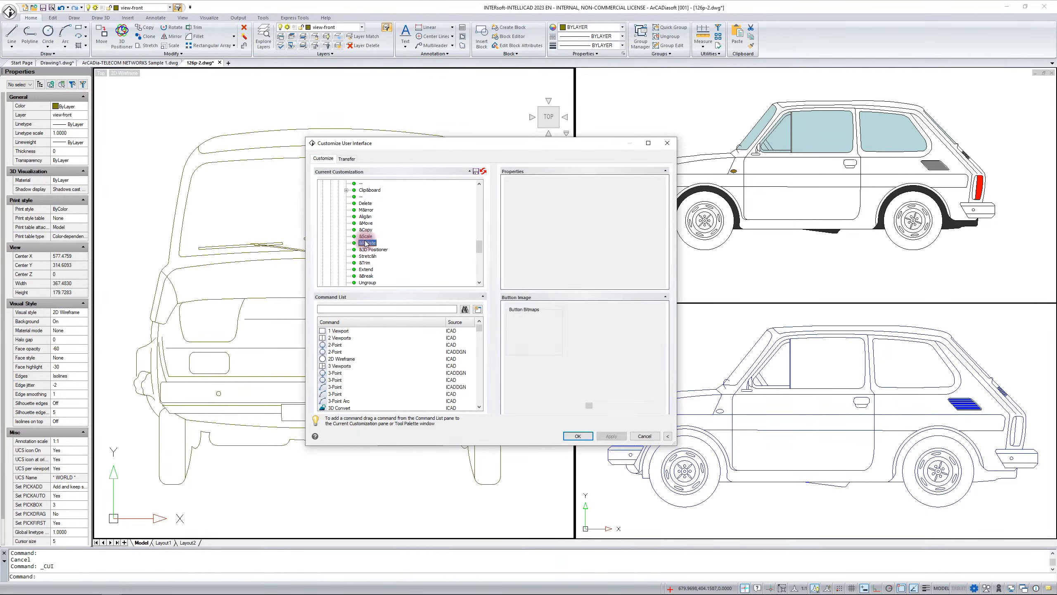
Find the ICAD Offset command by searching for "off", insert it between Scale and Rotate in the Context menu, and save the customization
{"action": "left_click", "coordinate": [331, 308]}
{"action": "scroll", "coordinate": [348, 353], "scroll_direction": "down", "scroll_amount": 10}
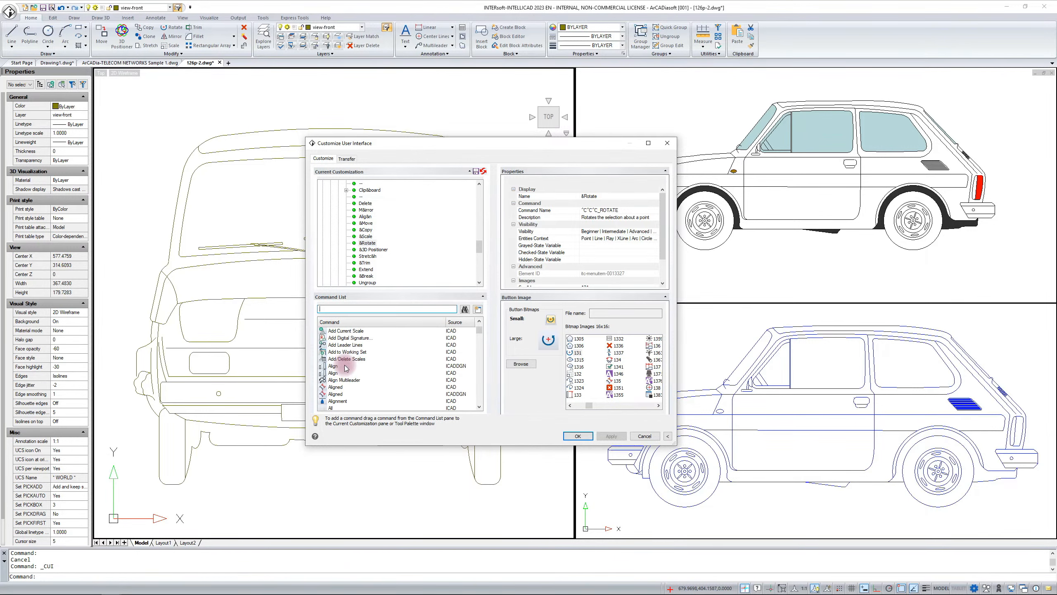
{"action": "left_click", "coordinate": [326, 308]}
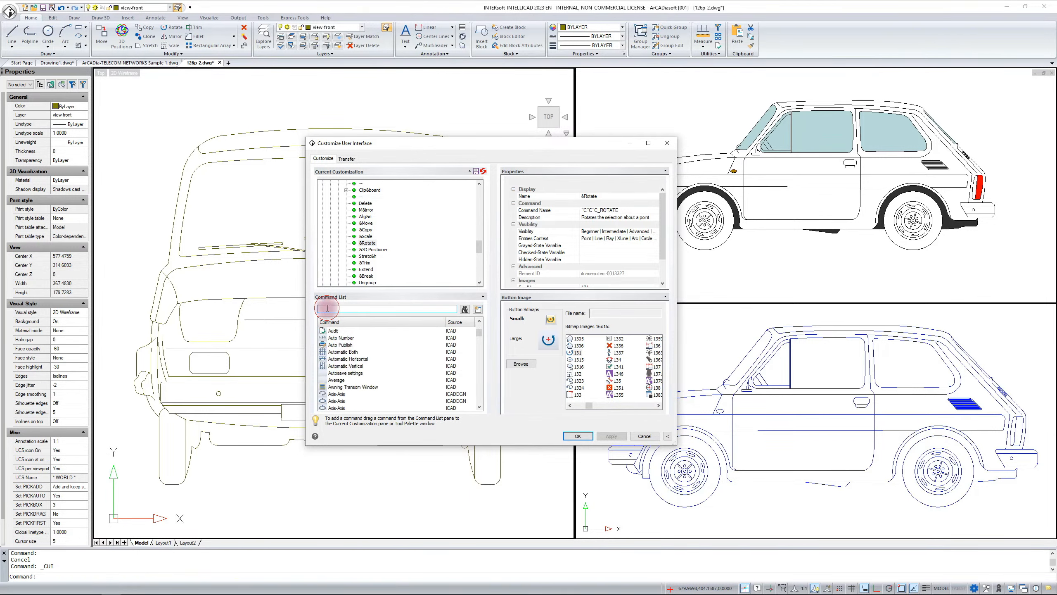
{"action": "type", "text": "off"}
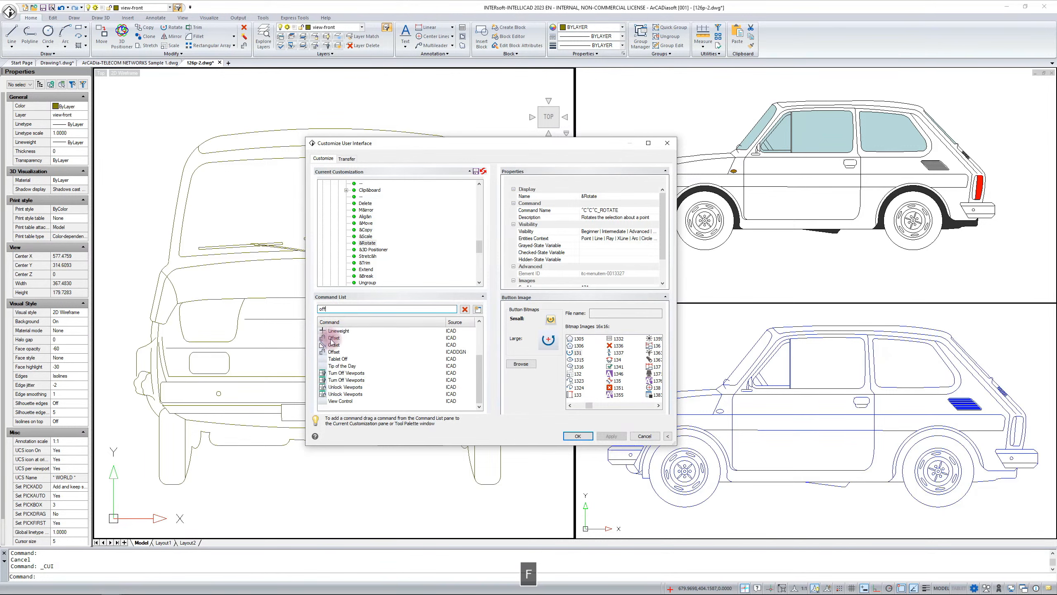
{"action": "left_click", "coordinate": [335, 338]}
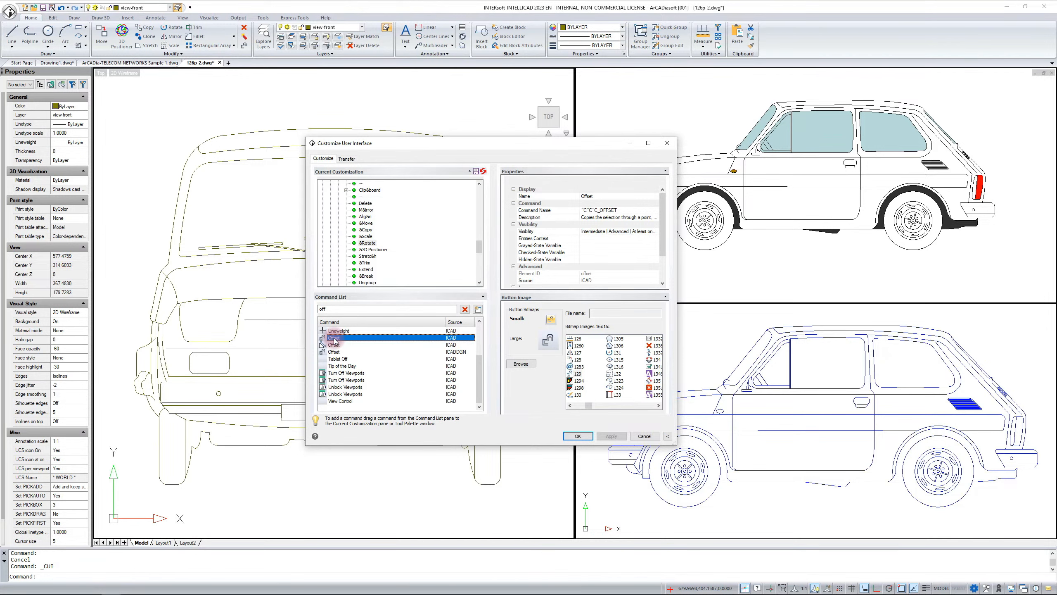
{"action": "left_click_drag", "start_coordinate": [335, 340], "coordinate": [377, 280]}
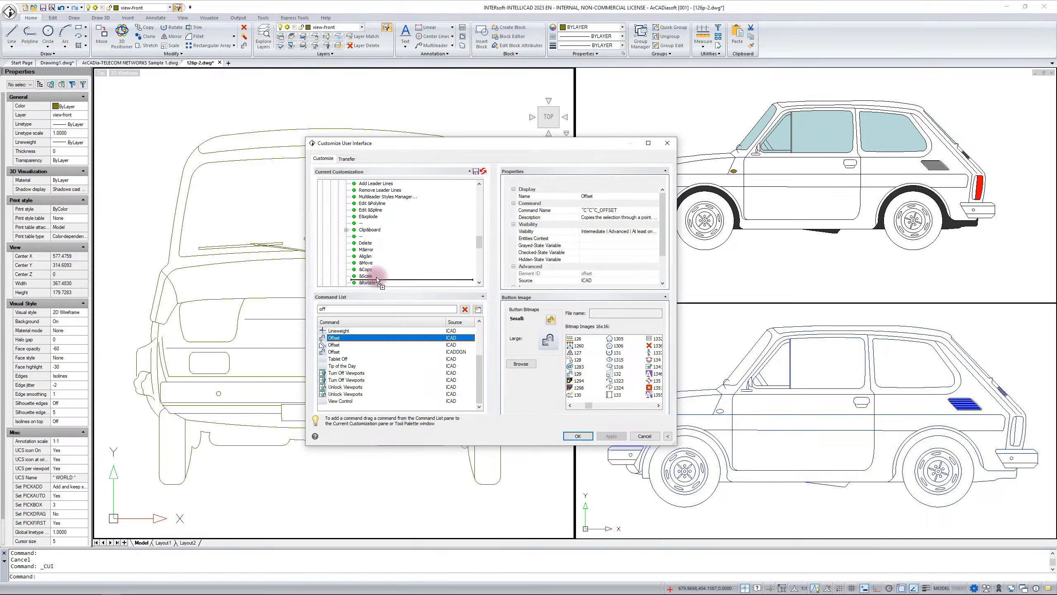
{"action": "left_click_drag", "start_coordinate": [377, 280], "coordinate": [377, 280]}
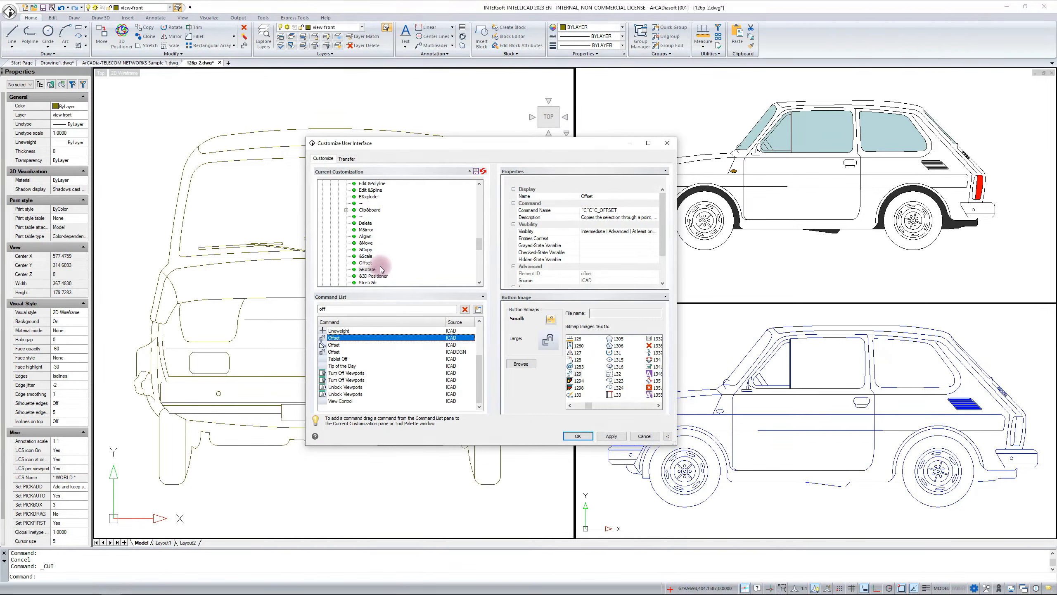
{"action": "left_click", "coordinate": [610, 436]}
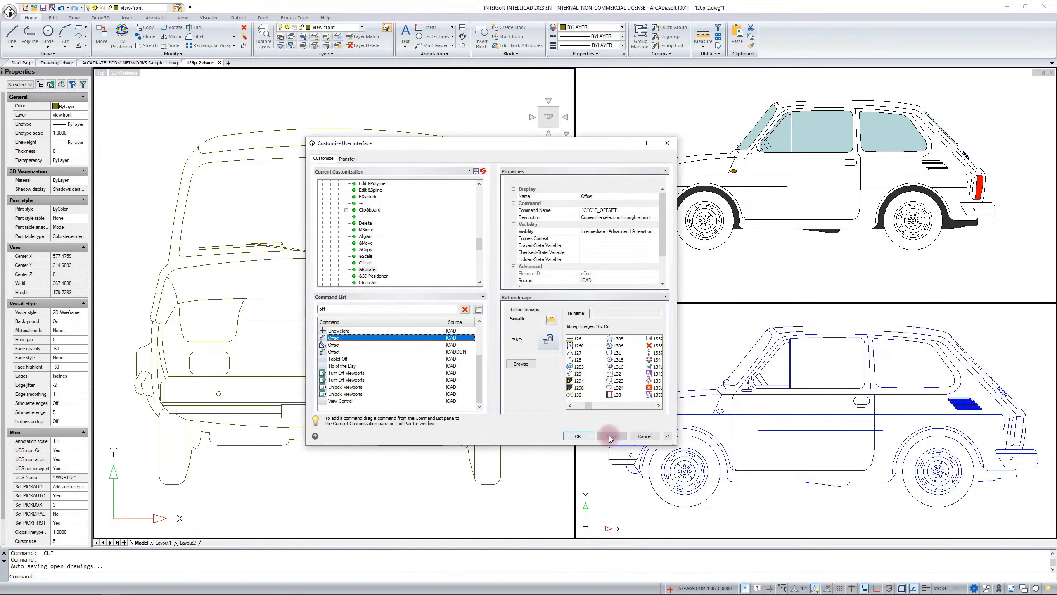
{"action": "left_click", "coordinate": [578, 436]}
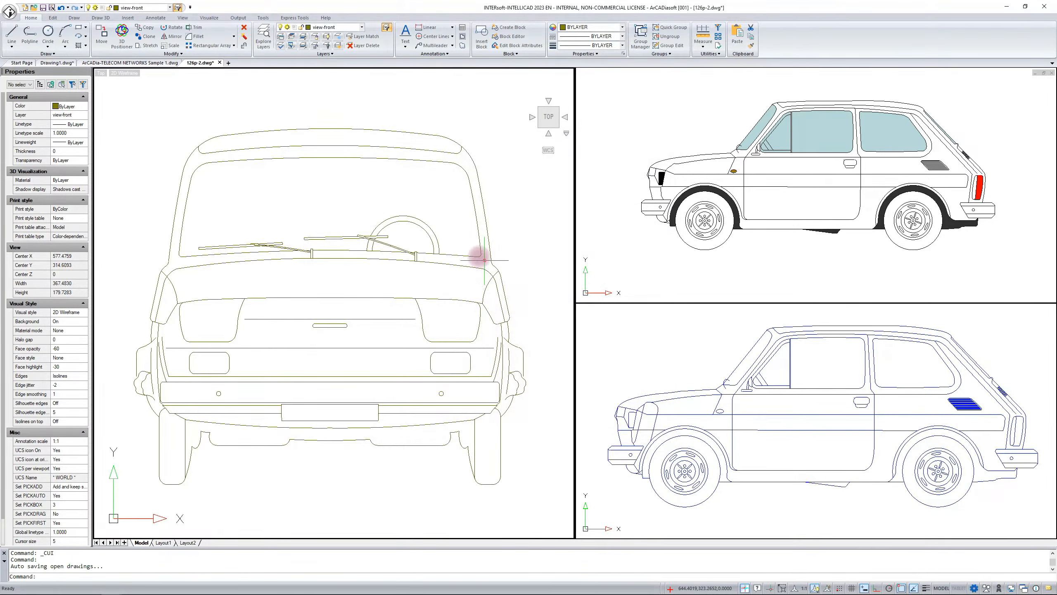
Select the roof outline in the front view to check its context menu, and return to the front view's viewport
{"action": "left_click", "coordinate": [406, 131]}
{"action": "right_click", "coordinate": [407, 131]}
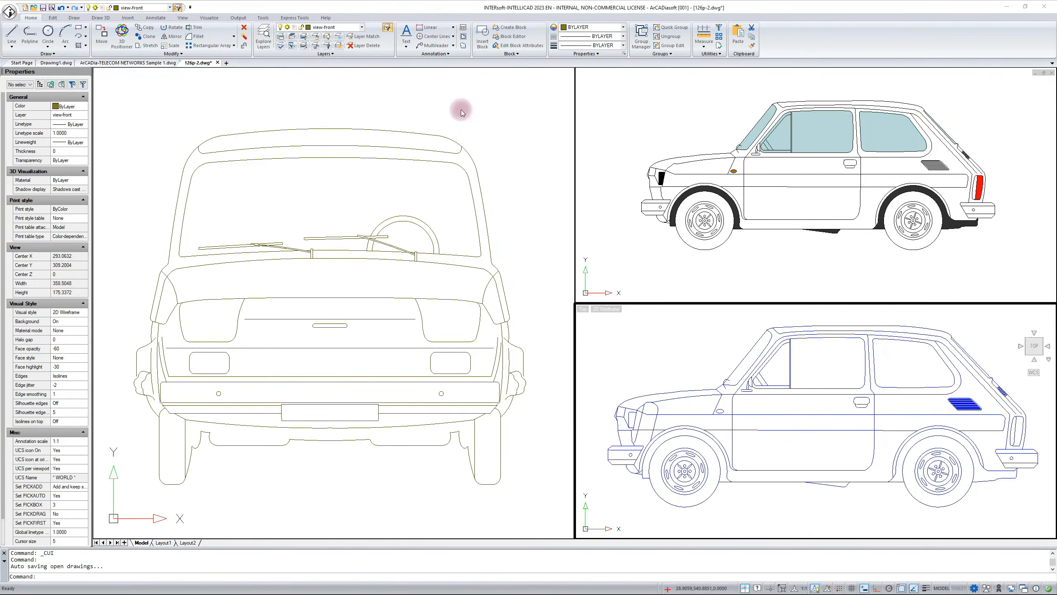
{"action": "left_click", "coordinate": [461, 109]}
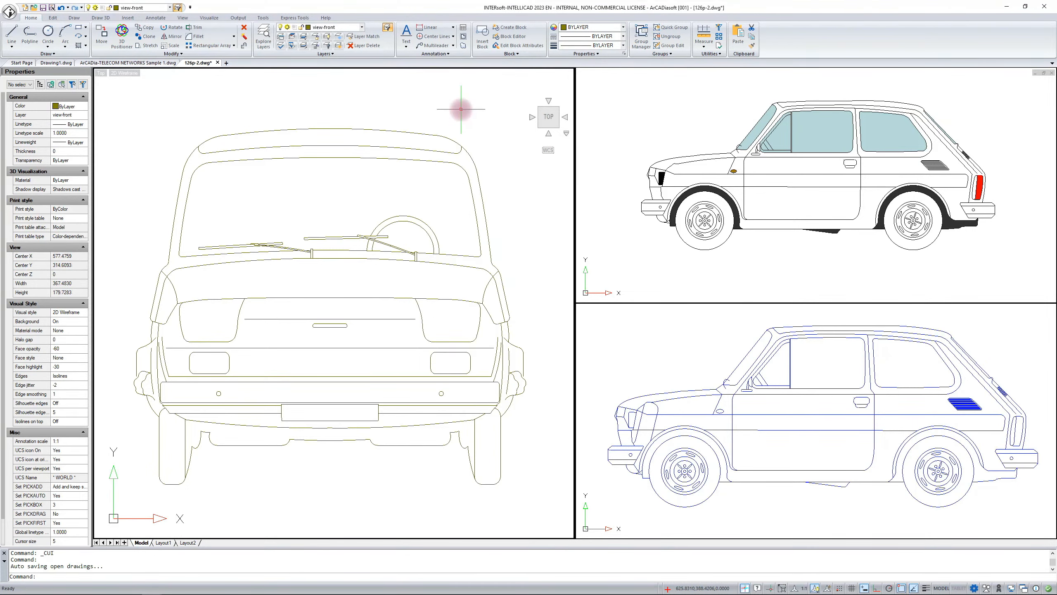
Reopen the Customize User Interface dialog, expand the Toolbars category of the ICAD group, and examine its list of toolbars
{"action": "right_click", "coordinate": [808, 43]}
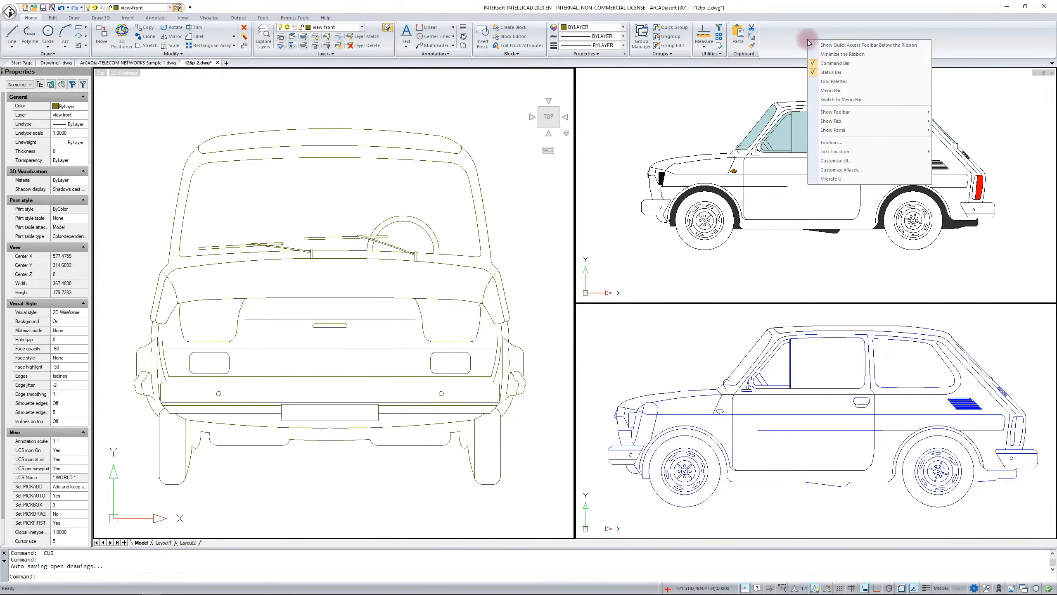
{"action": "left_click", "coordinate": [822, 160]}
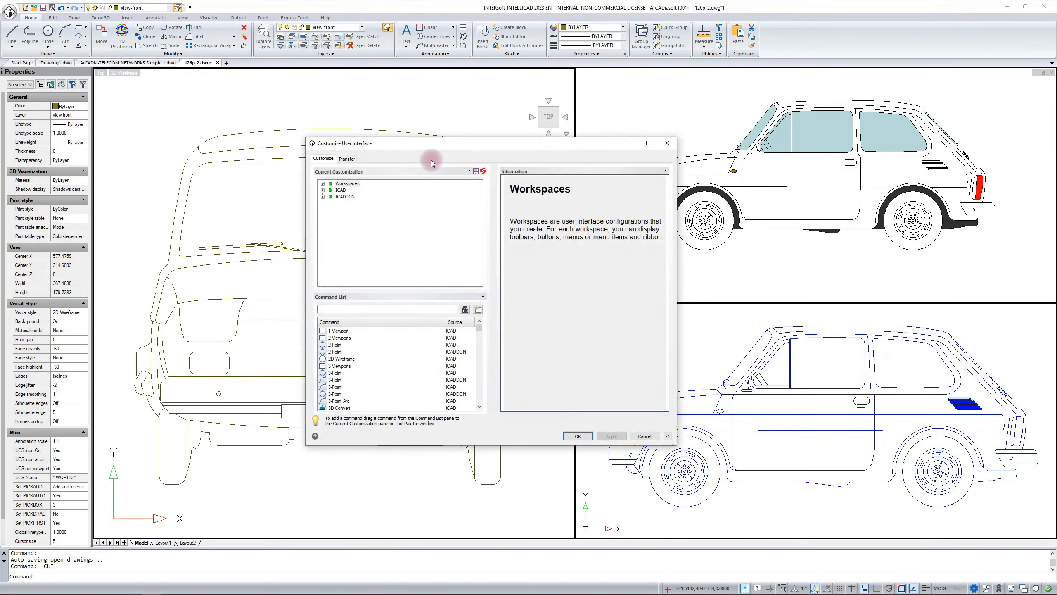
{"action": "left_click", "coordinate": [322, 191]}
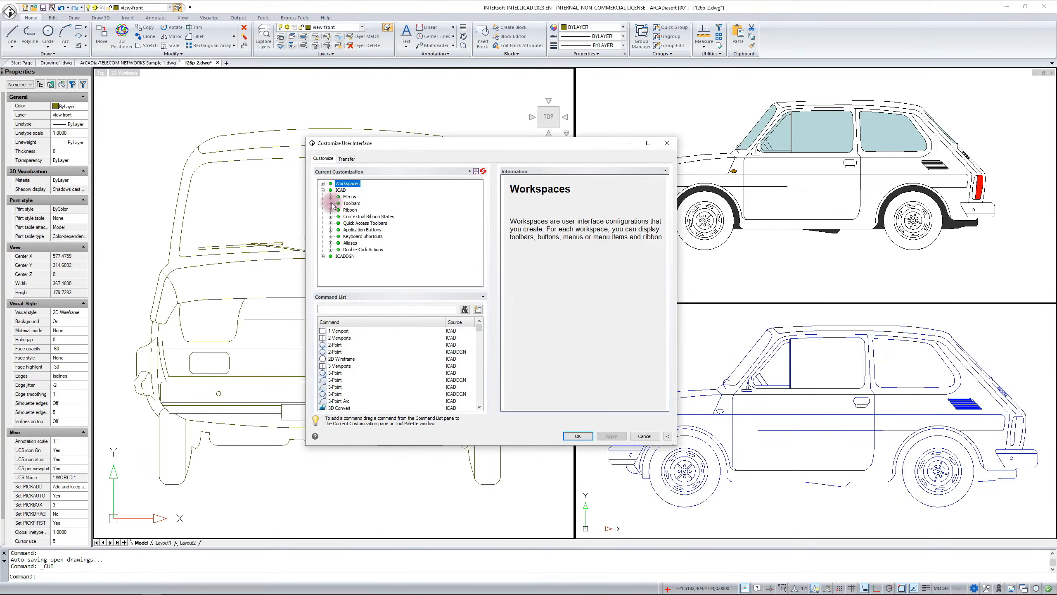
{"action": "left_click", "coordinate": [331, 203]}
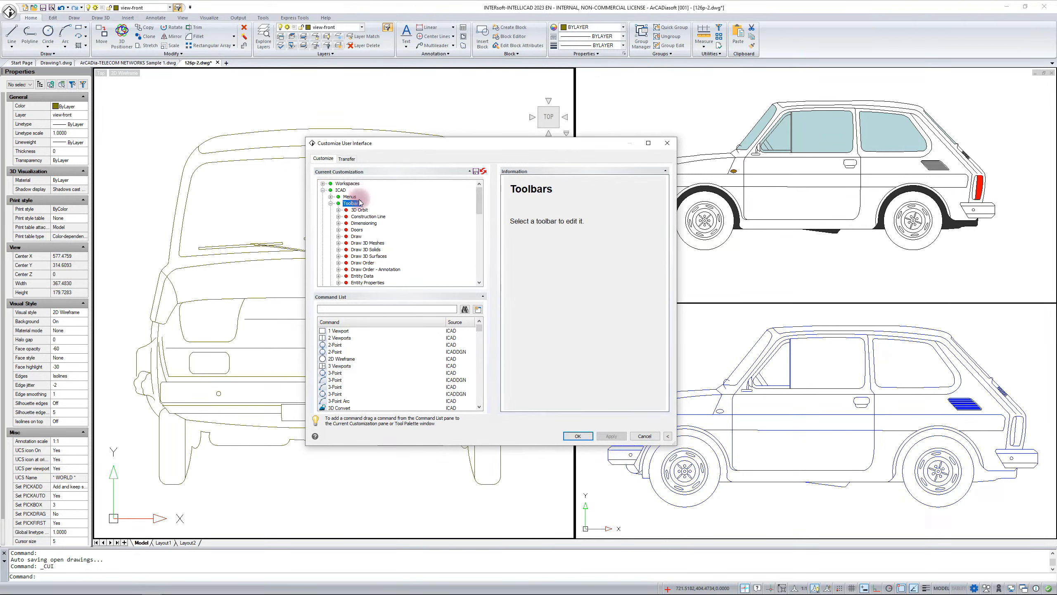
{"action": "scroll", "coordinate": [360, 194], "scroll_direction": "down", "scroll_amount": 10}
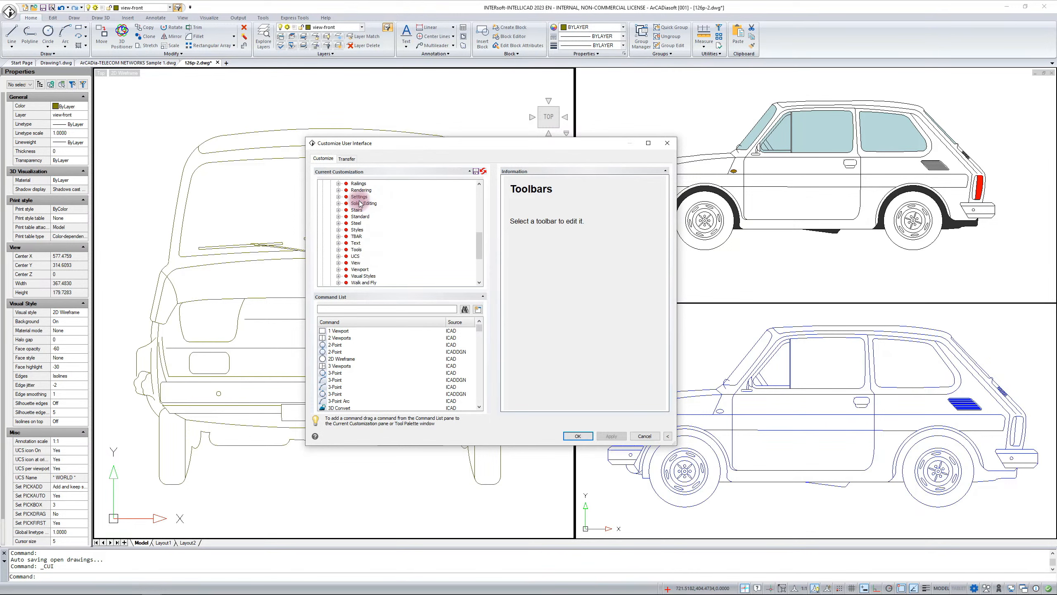
{"action": "scroll", "coordinate": [360, 203], "scroll_direction": "up", "scroll_amount": 5}
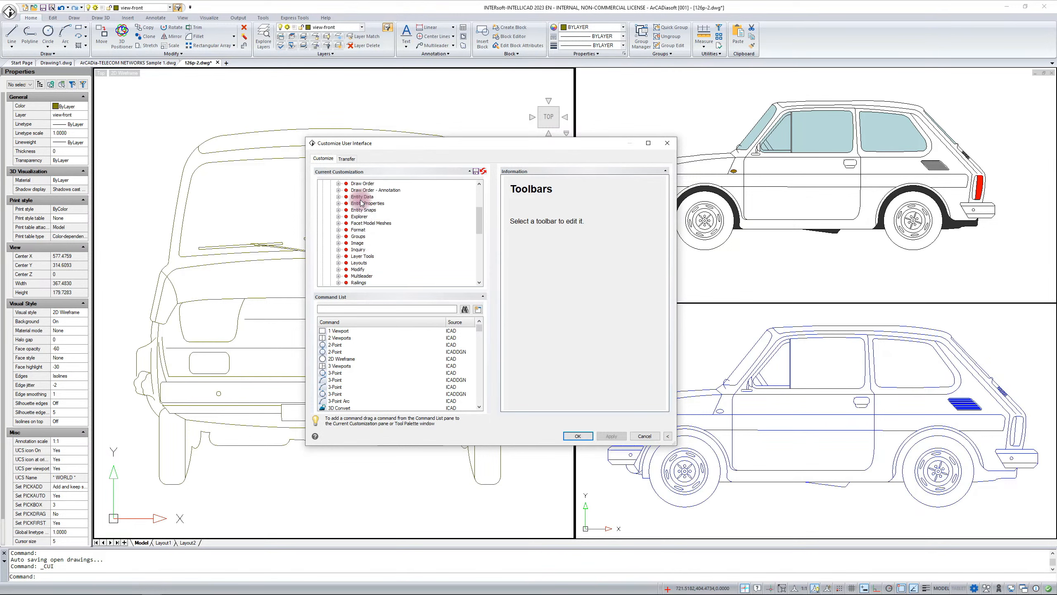
{"action": "scroll", "coordinate": [361, 203], "scroll_direction": "up", "scroll_amount": 4}
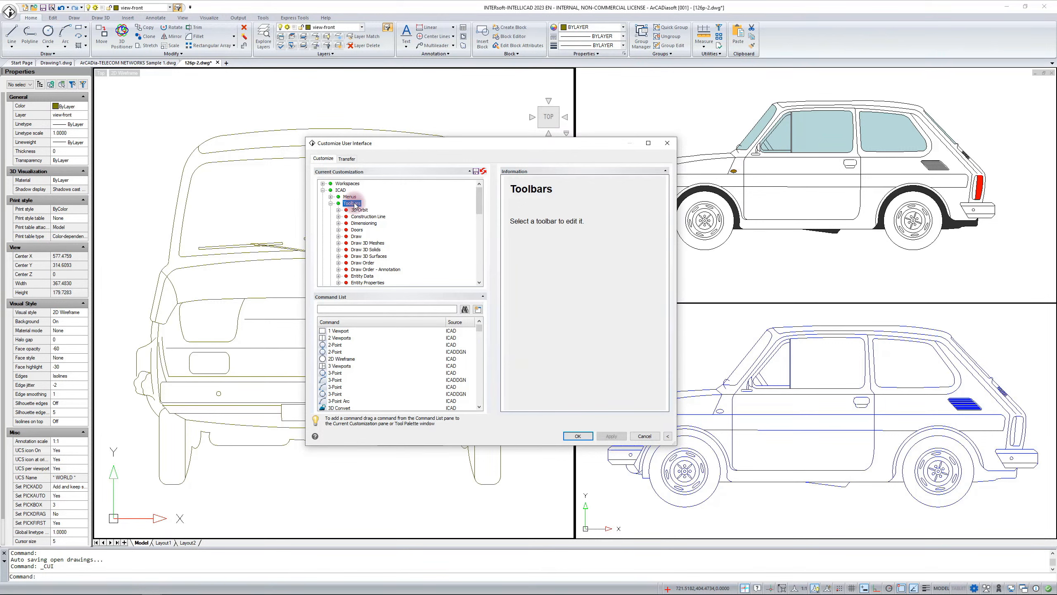
Insert a new toolbar named Tbar in the ICAD group
{"action": "right_click", "coordinate": [354, 205]}
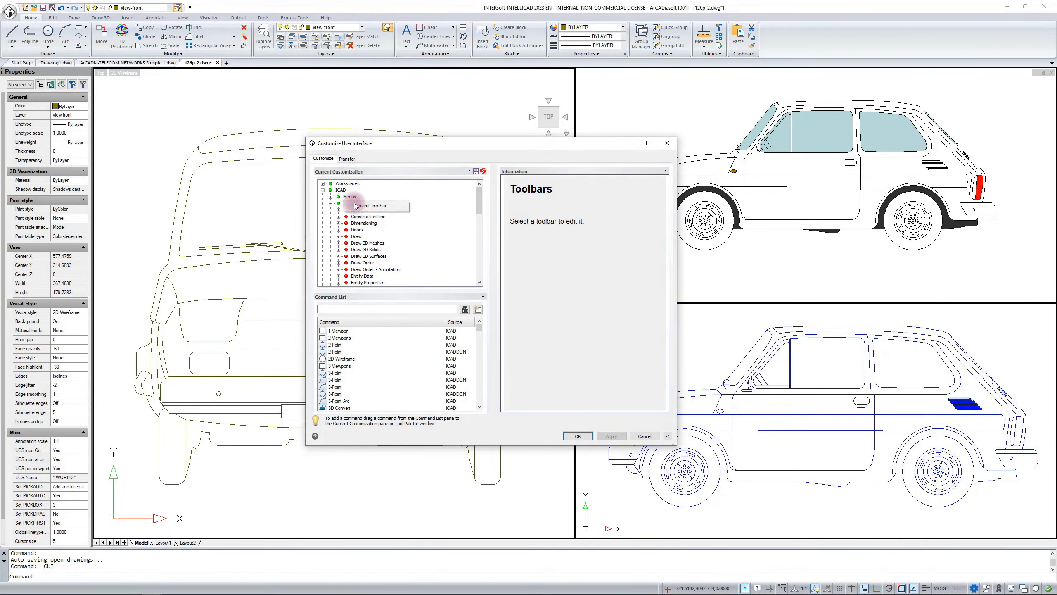
{"action": "left_click", "coordinate": [382, 206]}
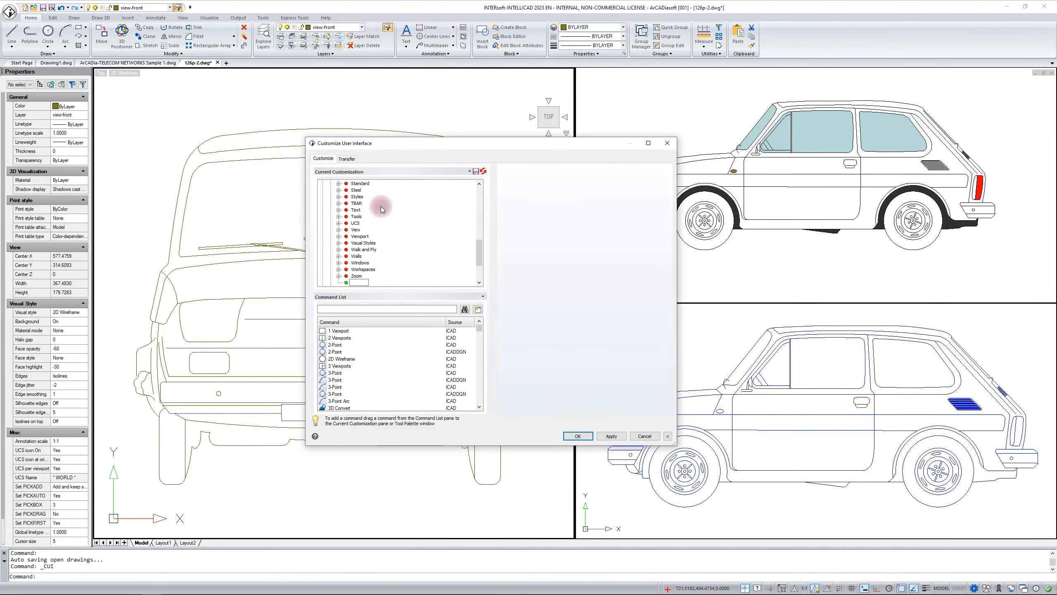
{"action": "type", "text": "Tbar"}
{"action": "key", "text": "Return"}
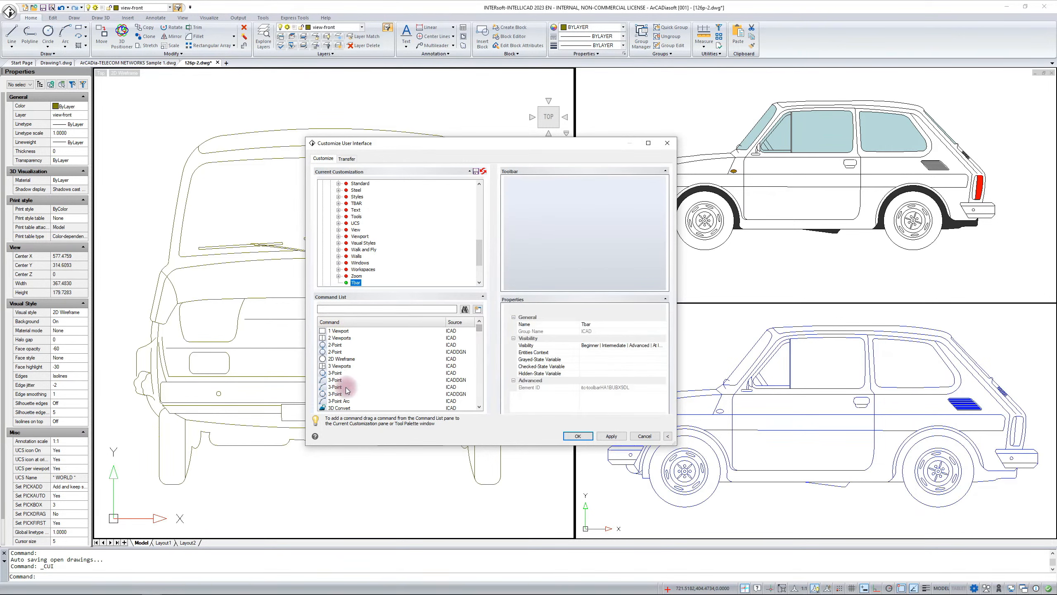
Add the first ICAD Line command from the command list to the new Tbar toolbar
{"action": "scroll", "coordinate": [395, 254], "scroll_direction": "down", "scroll_amount": 2}
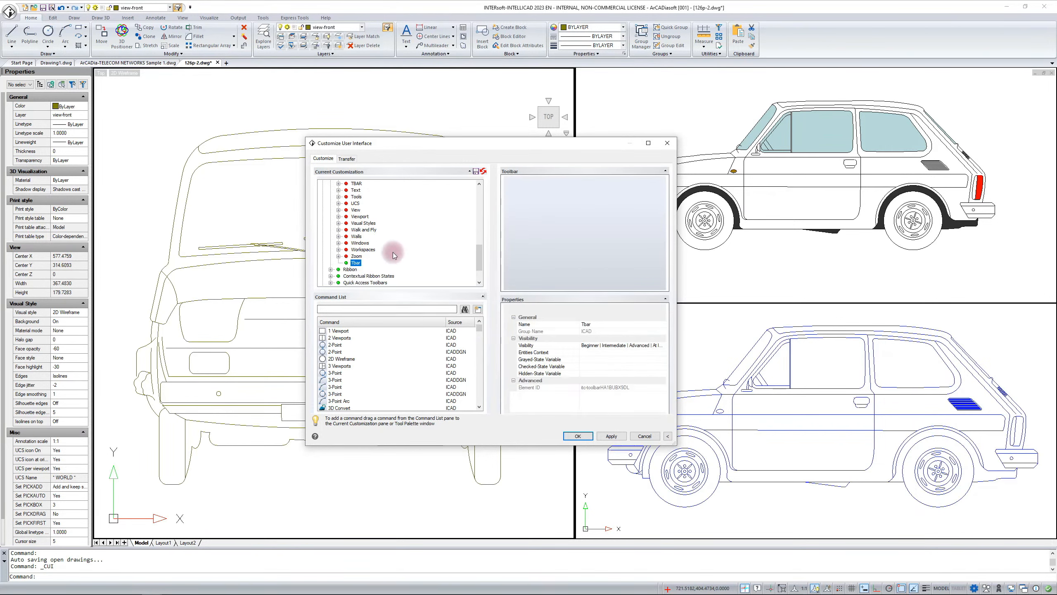
{"action": "left_click_drag", "start_coordinate": [481, 336], "coordinate": [483, 360]}
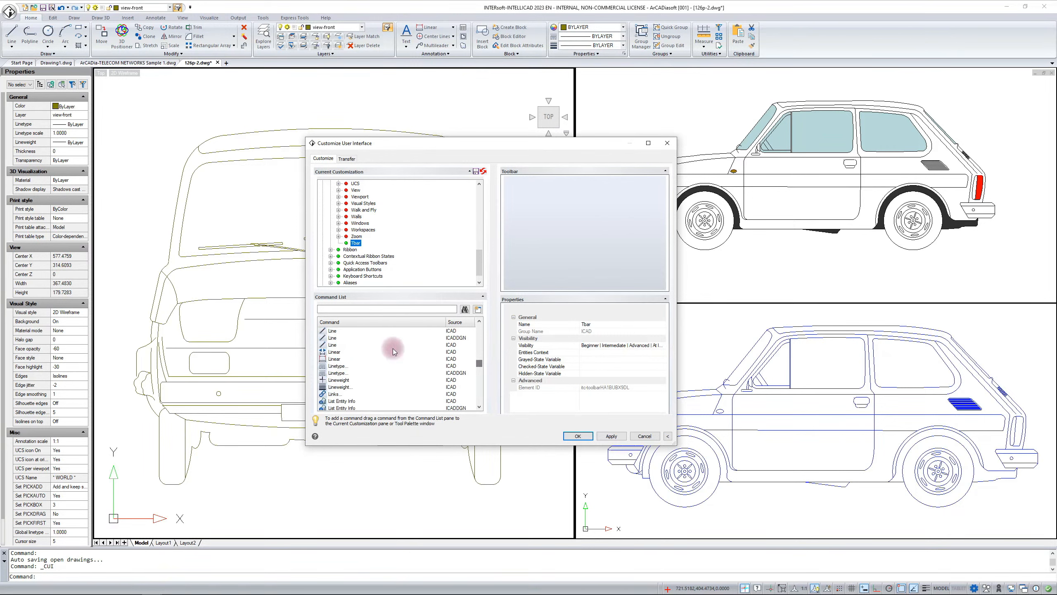
{"action": "left_click", "coordinate": [333, 331]}
{"action": "mouse_move", "coordinate": [332, 332]}
{"action": "left_mouse_down"}
{"action": "mouse_move", "coordinate": [392, 307]}
{"action": "mouse_move", "coordinate": [389, 250]}
{"action": "mouse_move", "coordinate": [371, 234]}
{"action": "left_mouse_up"}
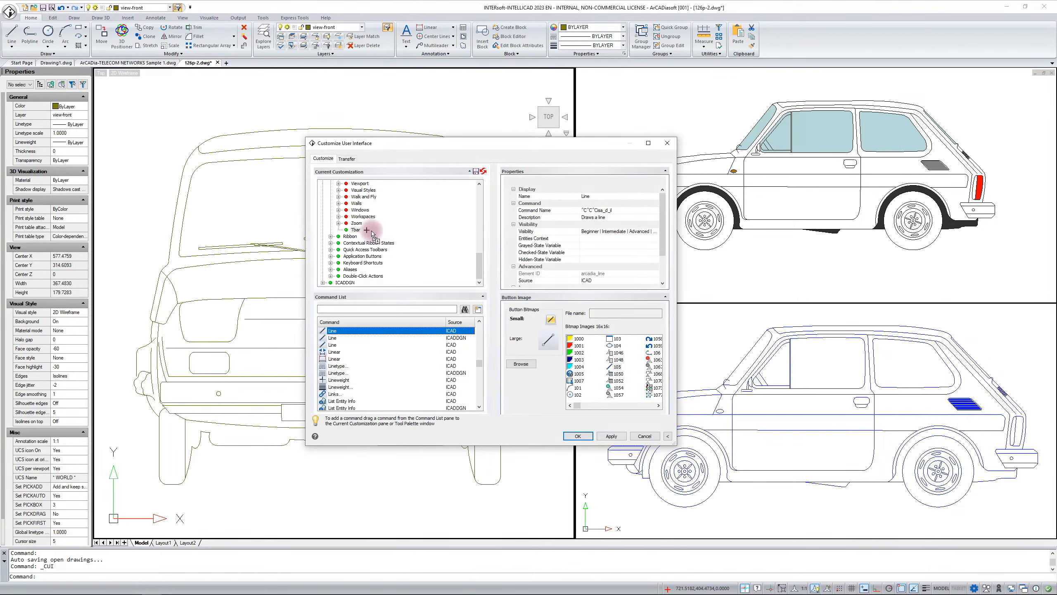
{"action": "left_click_drag", "start_coordinate": [371, 230], "coordinate": [371, 230]}
Add Polygon Center-Vertex to the Tbar toolbar, and place the ICADDGN Polyline command between it and Line
{"action": "scroll", "coordinate": [400, 377], "scroll_direction": "down", "scroll_amount": 15}
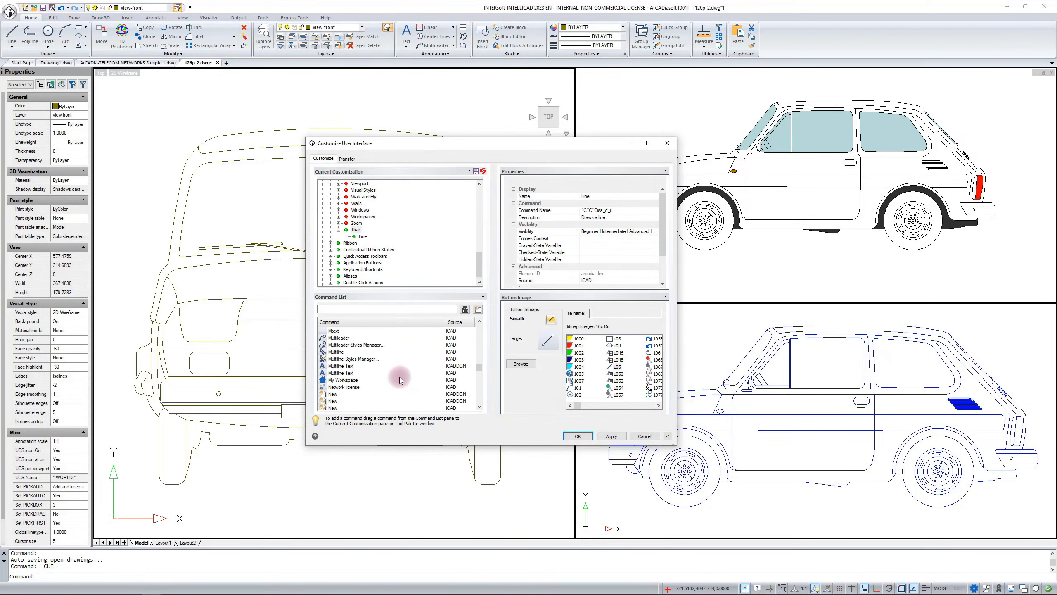
{"action": "scroll", "coordinate": [349, 387], "scroll_direction": "down", "scroll_amount": 1}
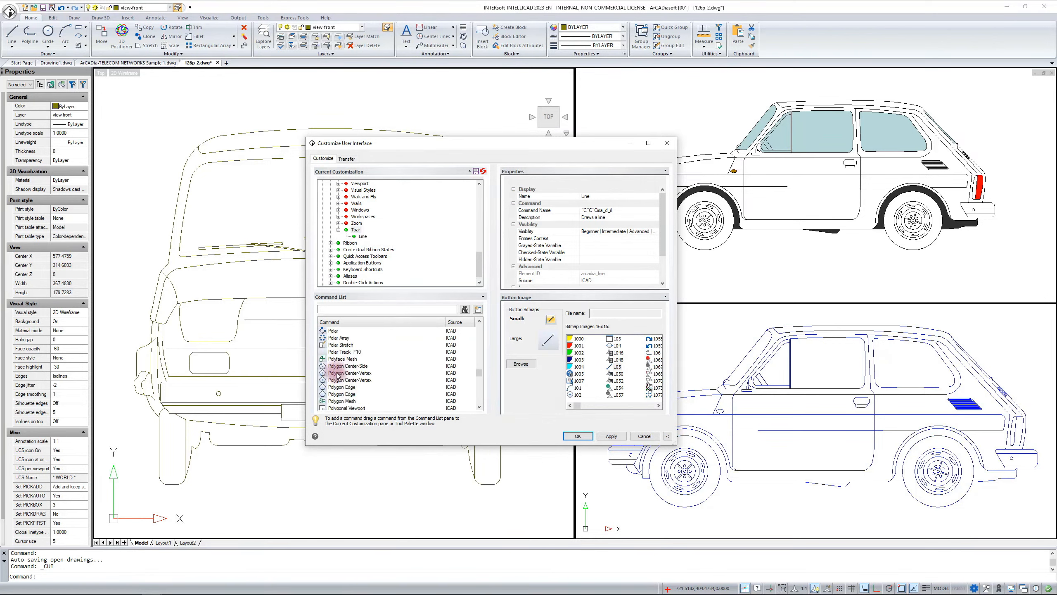
{"action": "left_click_drag", "start_coordinate": [338, 373], "coordinate": [367, 230]}
{"action": "scroll", "coordinate": [364, 399], "scroll_direction": "down", "scroll_amount": 2}
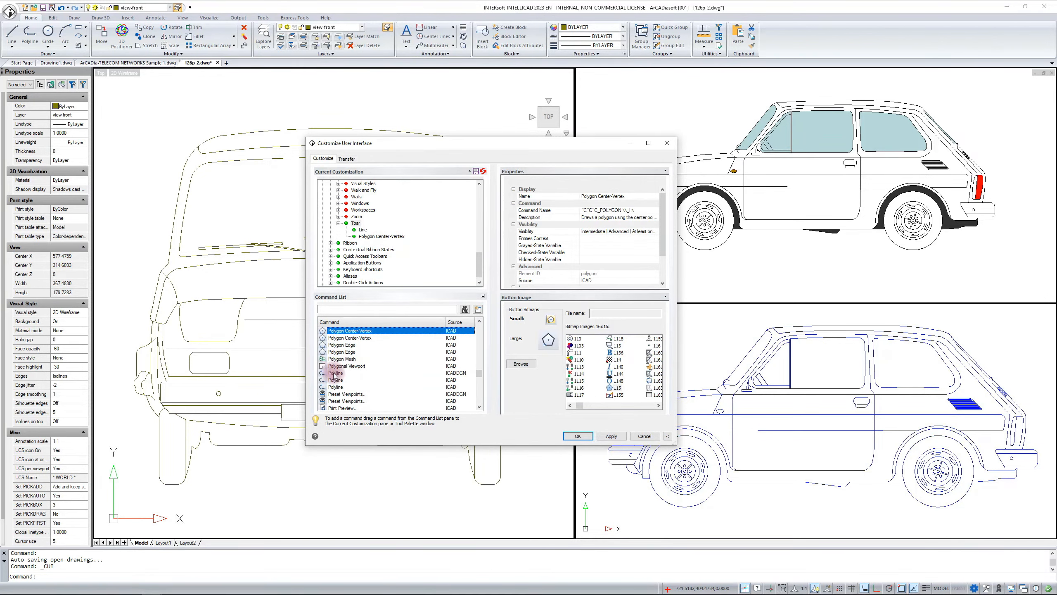
{"action": "left_click_drag", "start_coordinate": [346, 373], "coordinate": [366, 227]}
Add the ICAD 2-Point circle command below Polygon Center-Vertex in the Tbar toolbar
{"action": "scroll", "coordinate": [351, 391], "scroll_direction": "down", "scroll_amount": 15}
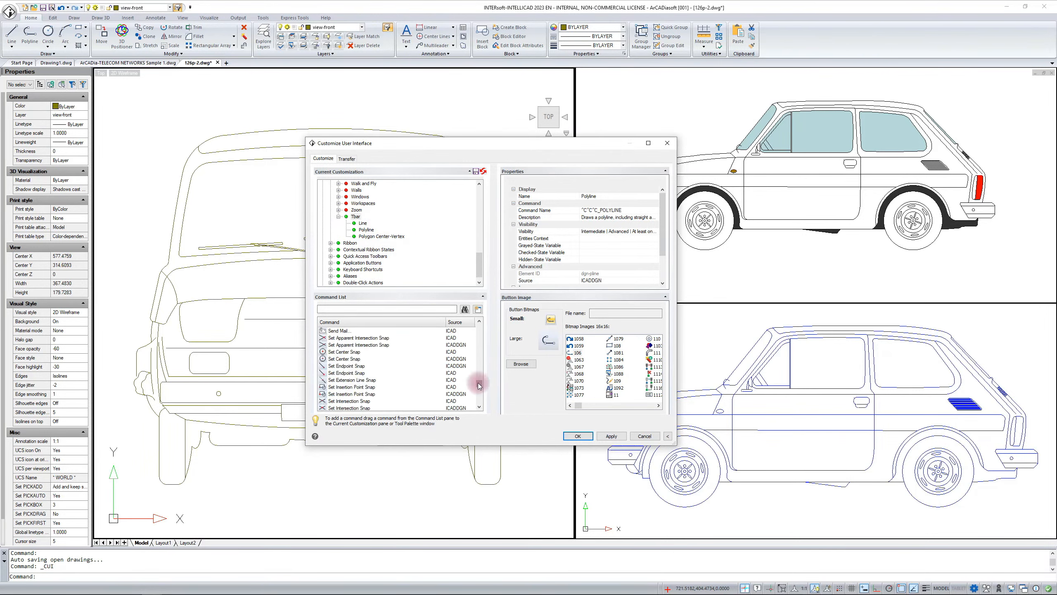
{"action": "left_click_drag", "start_coordinate": [478, 383], "coordinate": [478, 326]}
{"action": "left_click_drag", "start_coordinate": [333, 345], "coordinate": [384, 230]}
Apply the toolbar customization while keeping the dialog open, and show the Home ribbon commands
{"action": "left_click", "coordinate": [610, 436]}
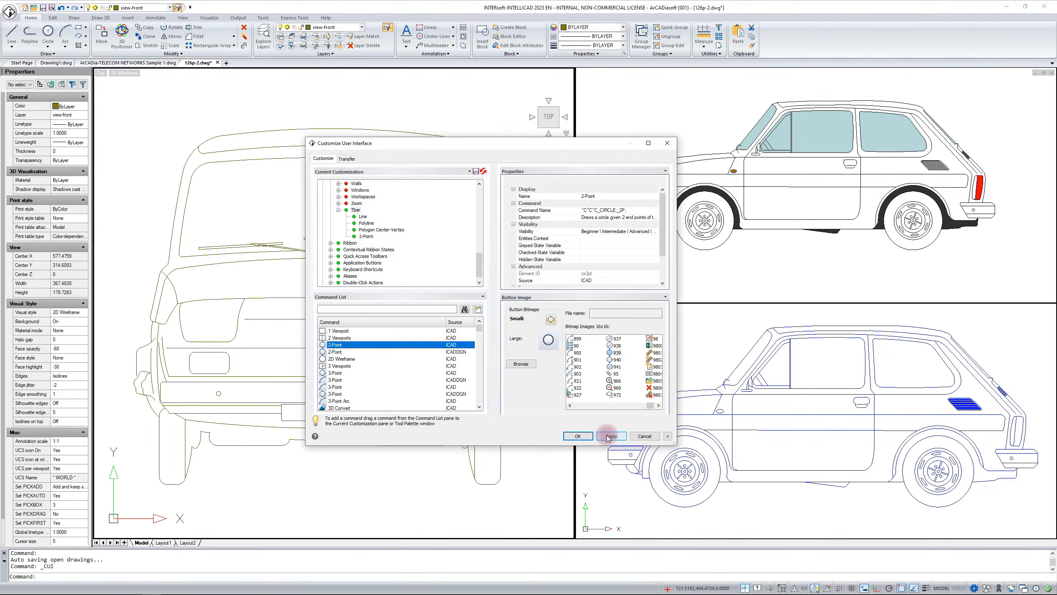
{"action": "left_click", "coordinate": [610, 436]}
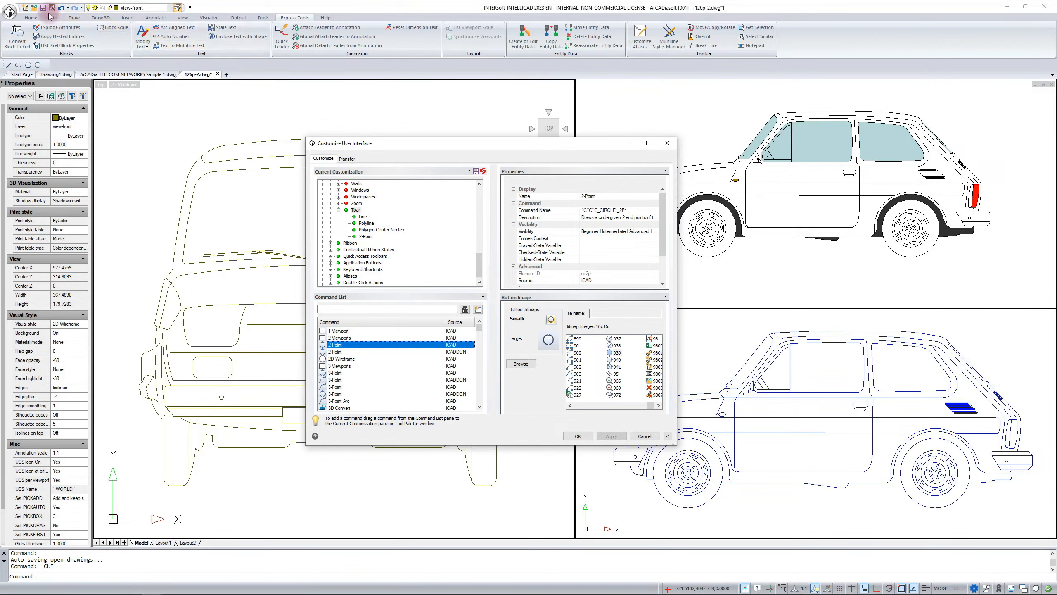
{"action": "left_click", "coordinate": [29, 17]}
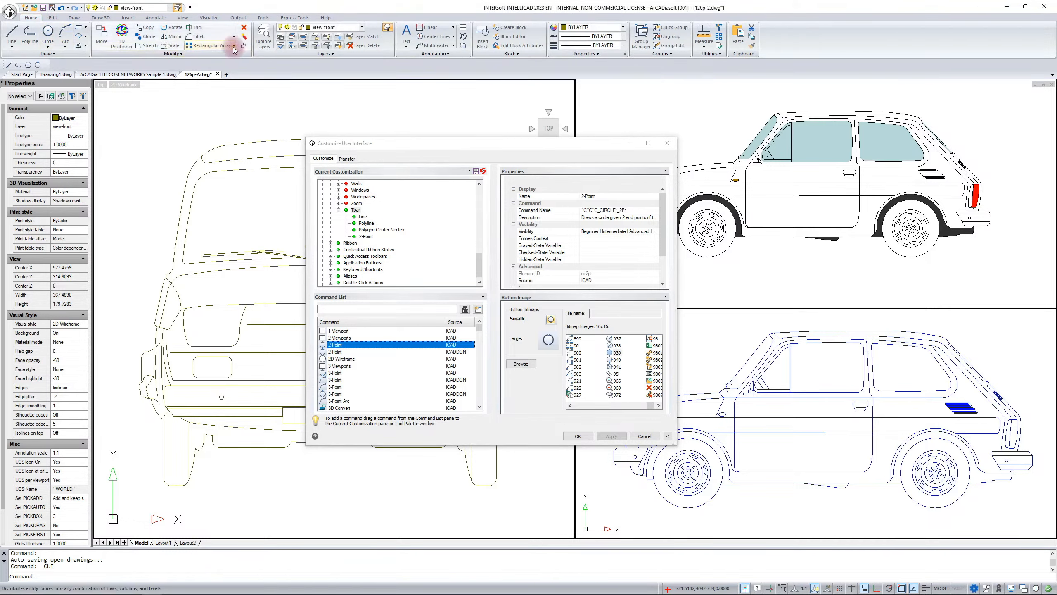
Insert a new tab named Drawing under Ribbon in the ICAD customization tree
{"action": "left_click", "coordinate": [428, 192]}
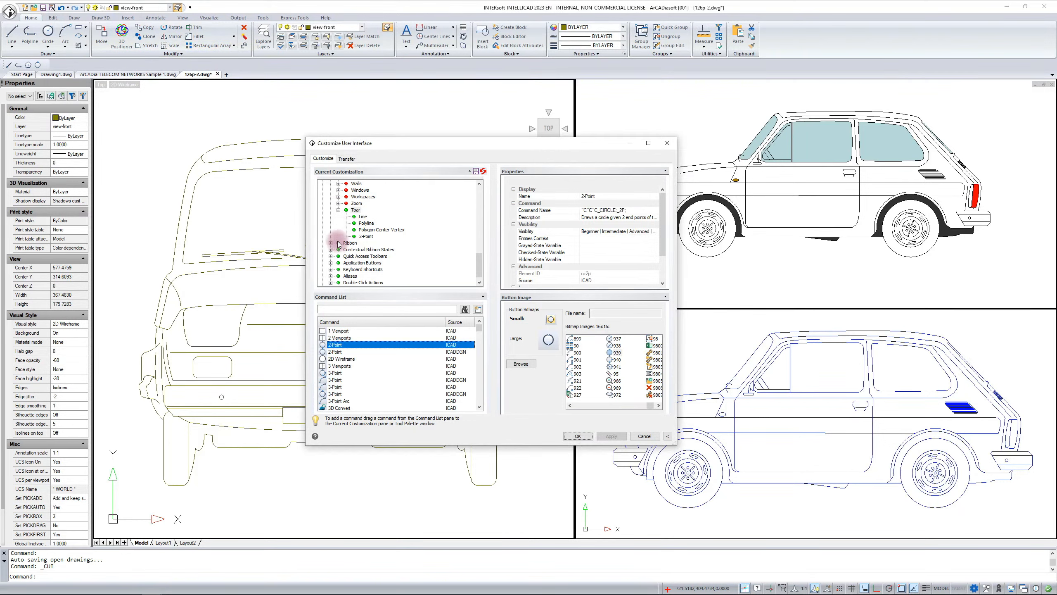
{"action": "scroll", "coordinate": [344, 230], "scroll_direction": "up", "scroll_amount": 2}
{"action": "scroll", "coordinate": [344, 231], "scroll_direction": "up", "scroll_amount": 5}
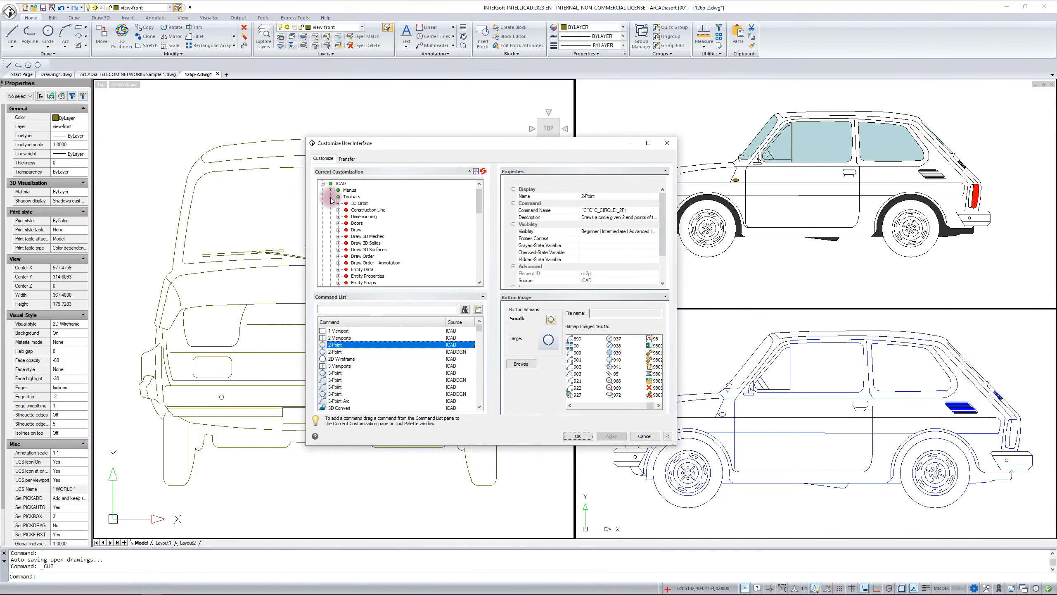
{"action": "double_click", "coordinate": [349, 203]}
{"action": "left_click", "coordinate": [349, 210]}
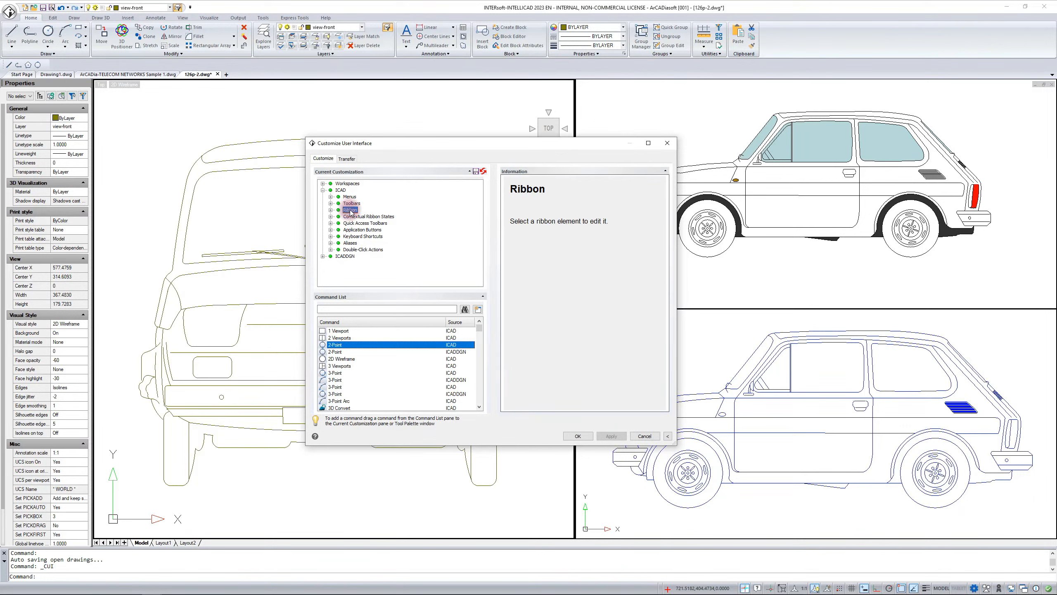
{"action": "right_click", "coordinate": [352, 212]}
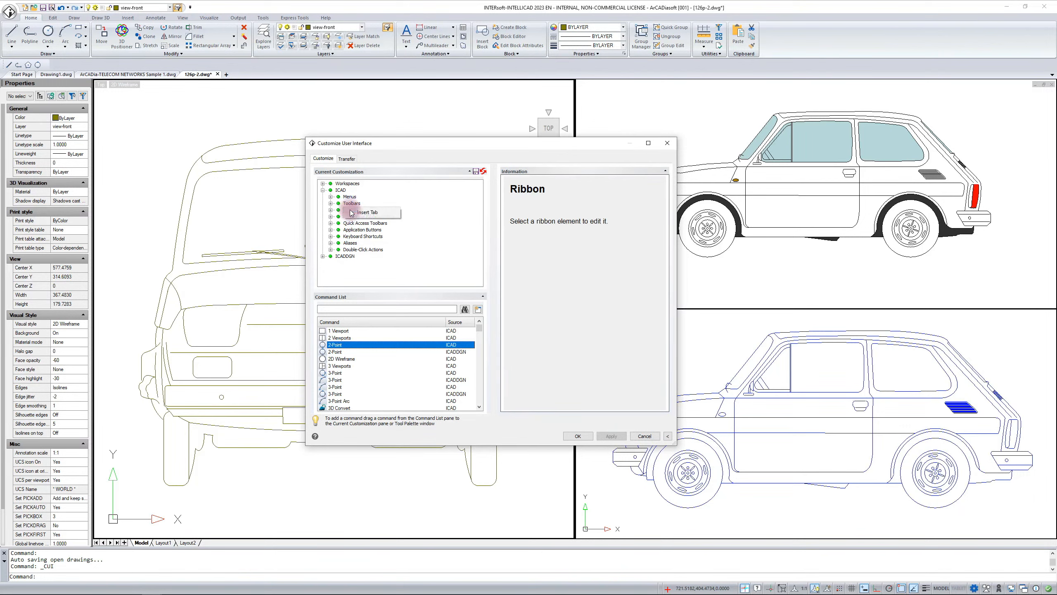
{"action": "left_click", "coordinate": [379, 213]}
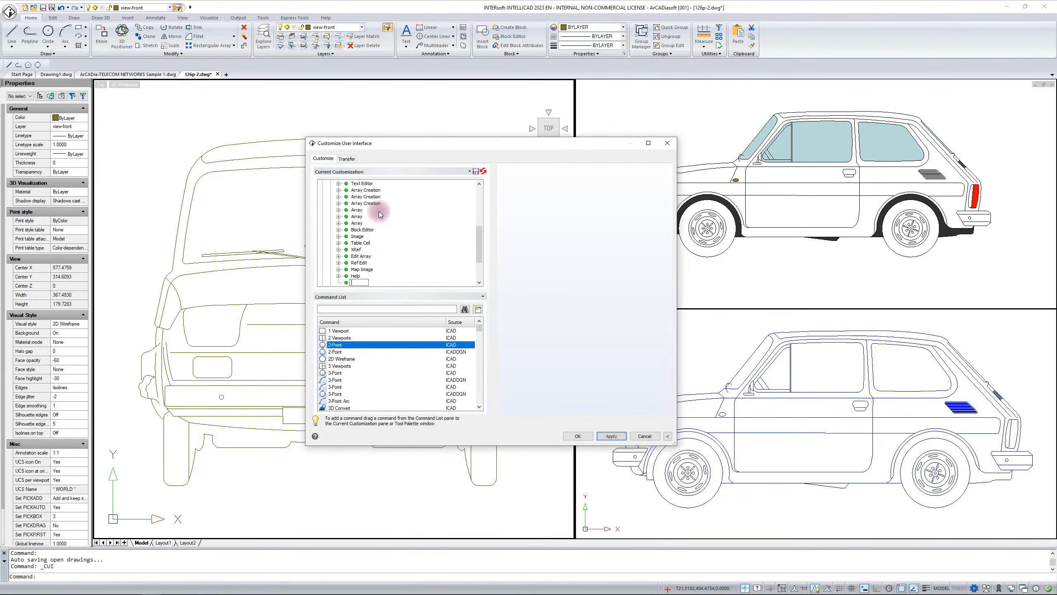
{"action": "type", "text": "D"}
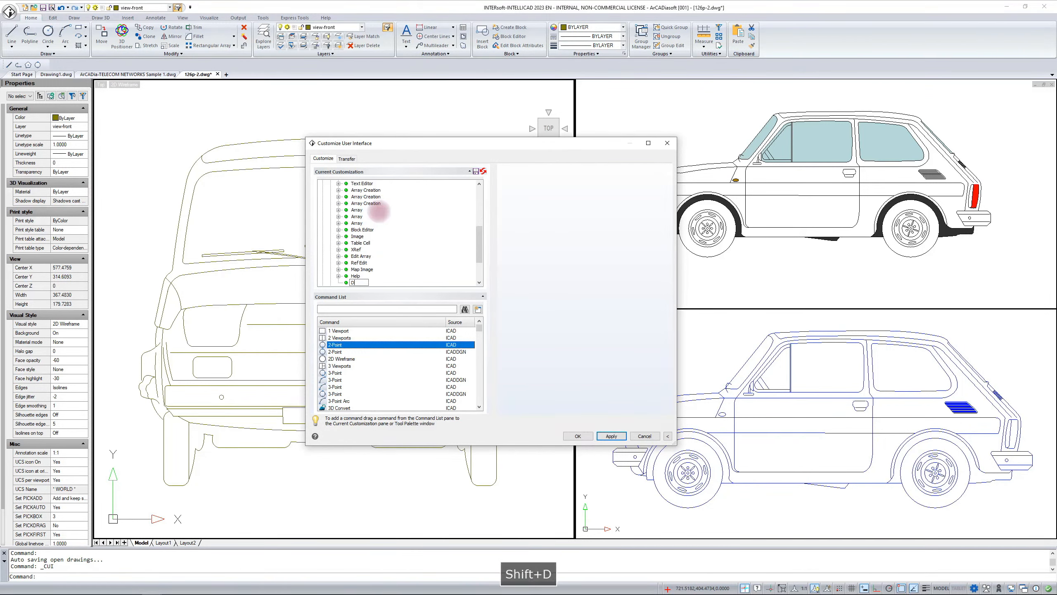
{"action": "type", "text": "rawing"}
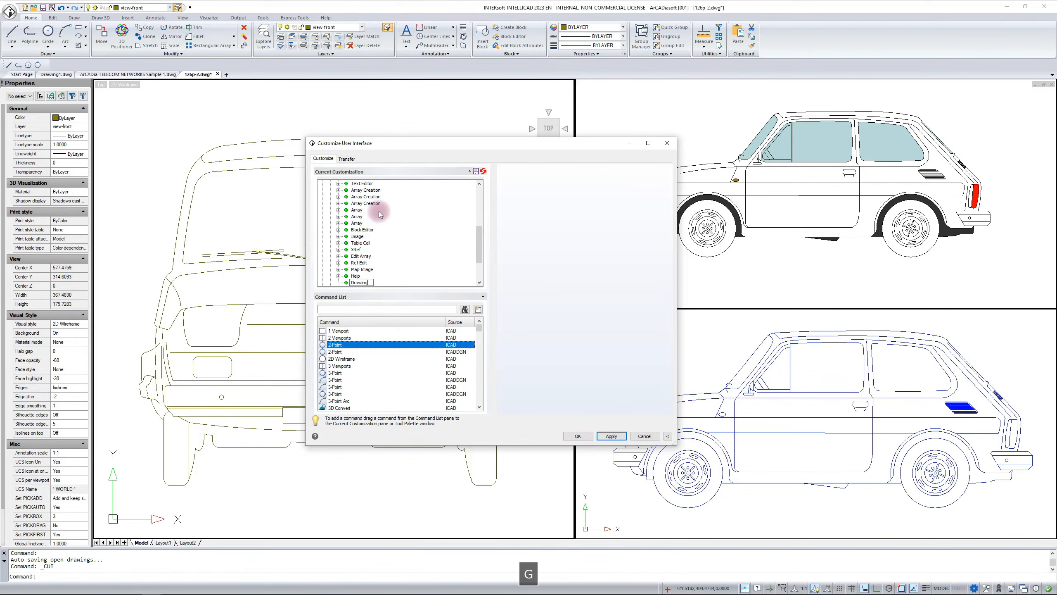
{"action": "key", "text": "Return"}
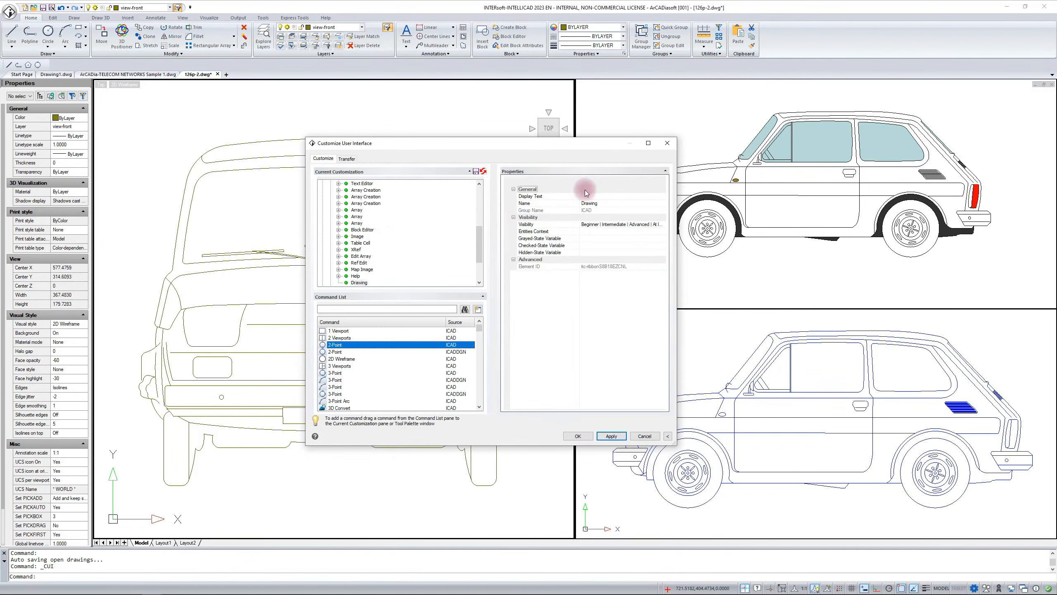
Set the display text of the new Drawing ribbon tab to Drawing
{"action": "left_click", "coordinate": [593, 196]}
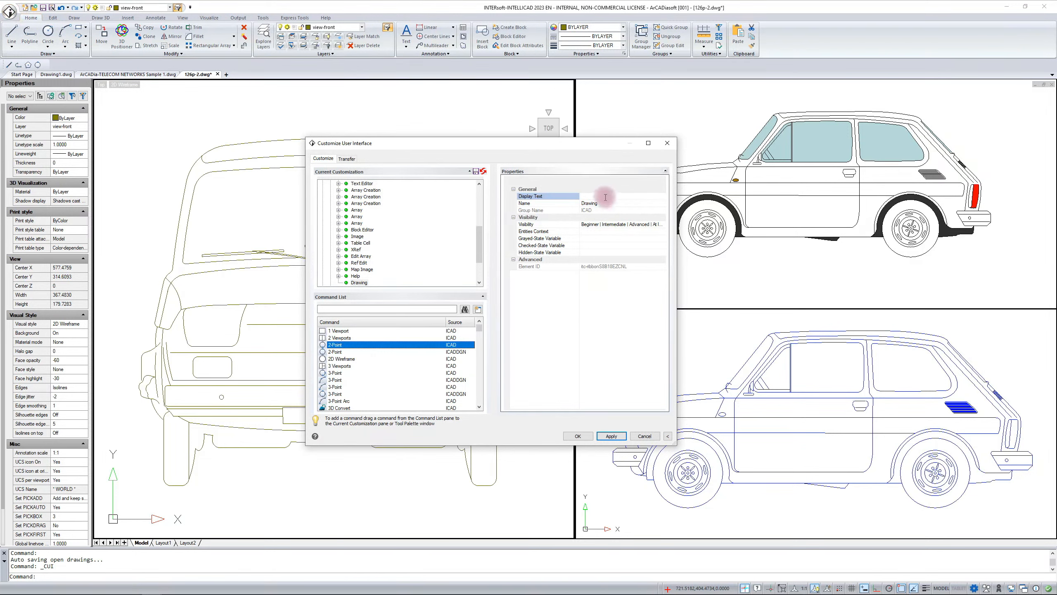
{"action": "type", "text": "Drawing"}
{"action": "key", "text": "Return"}
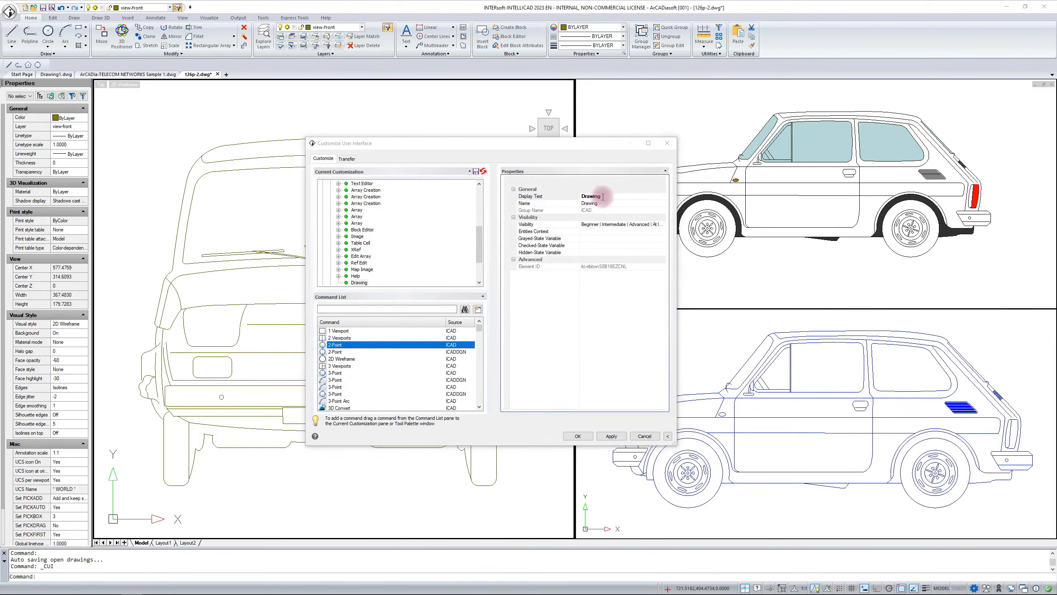
Insert a child panel named Draw in the Drawing ribbon tab
{"action": "scroll", "coordinate": [362, 275], "scroll_direction": "down", "scroll_amount": 1}
{"action": "left_click", "coordinate": [359, 263]}
{"action": "right_click", "coordinate": [359, 263]}
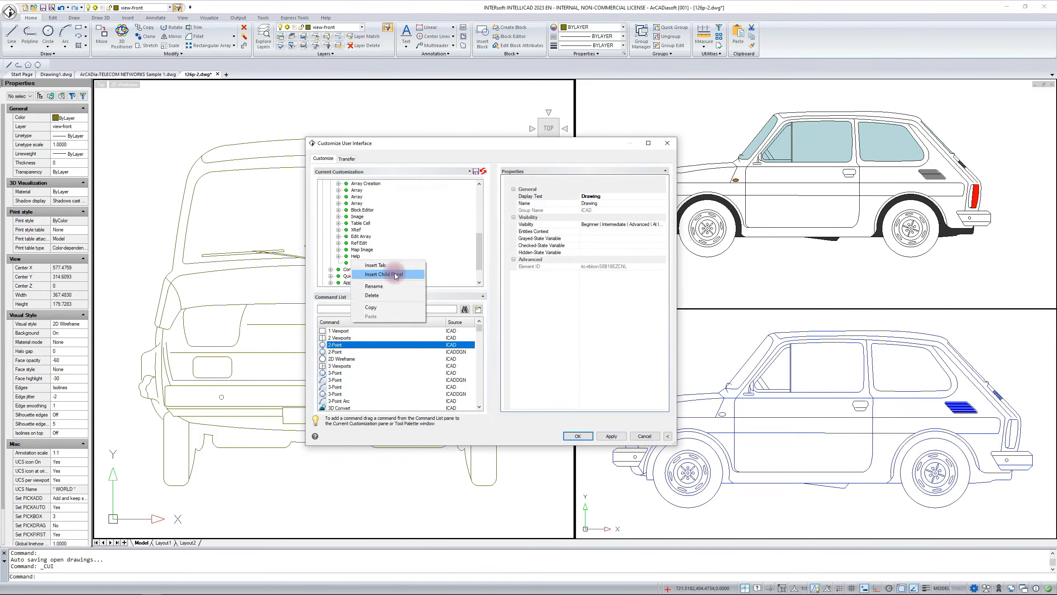
{"action": "left_click", "coordinate": [395, 273]}
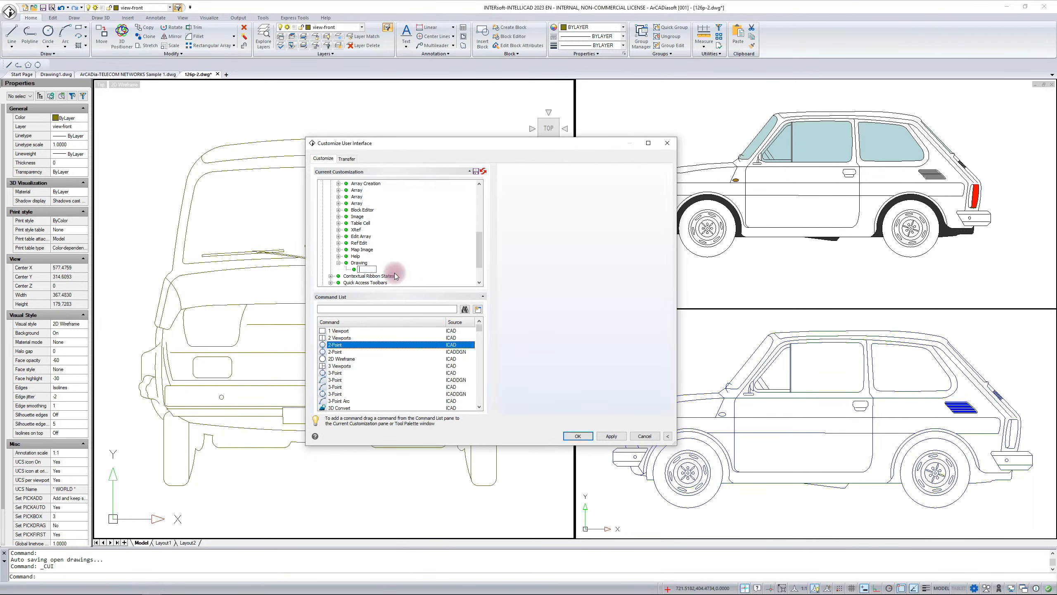
{"action": "type", "text": "Draw"}
{"action": "key", "text": "Return"}
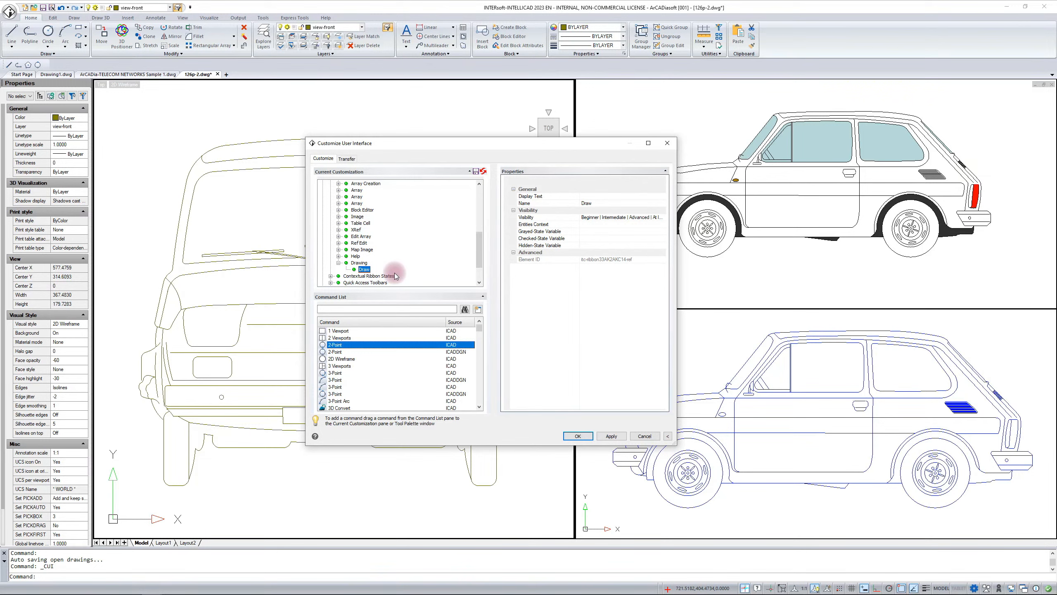
Insert a child row in the Draw panel and add the first ICAD Line command to it
{"action": "scroll", "coordinate": [395, 273], "scroll_direction": "down", "scroll_amount": 1}
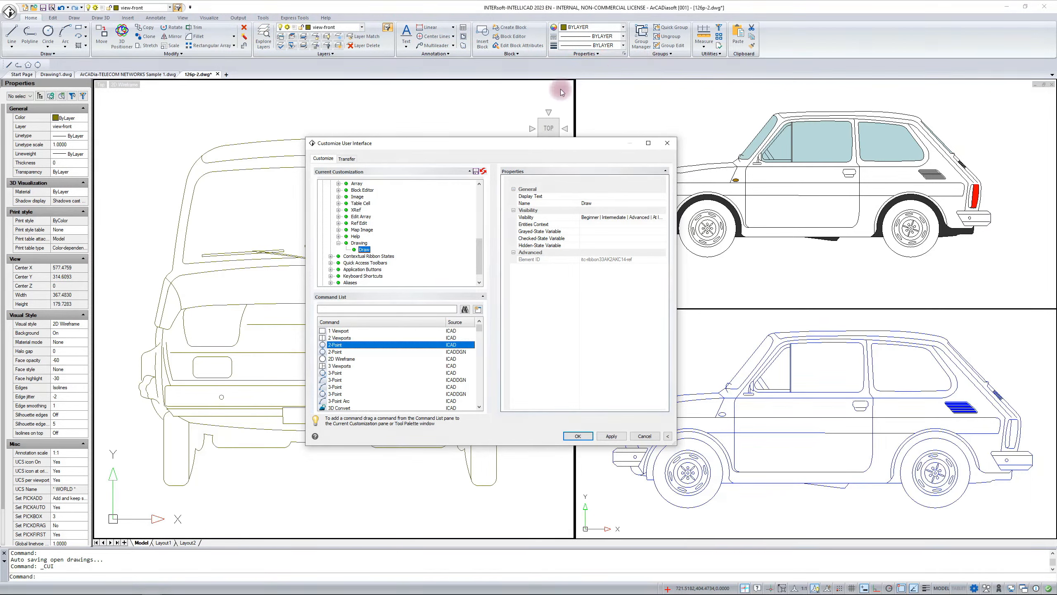
{"action": "right_click", "coordinate": [366, 250]}
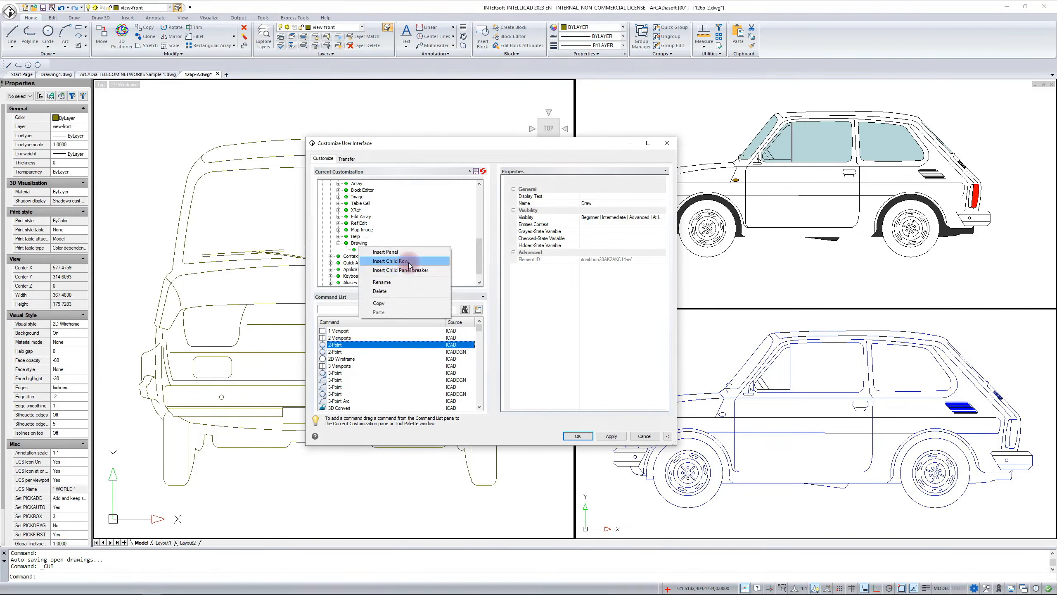
{"action": "left_click", "coordinate": [390, 261]}
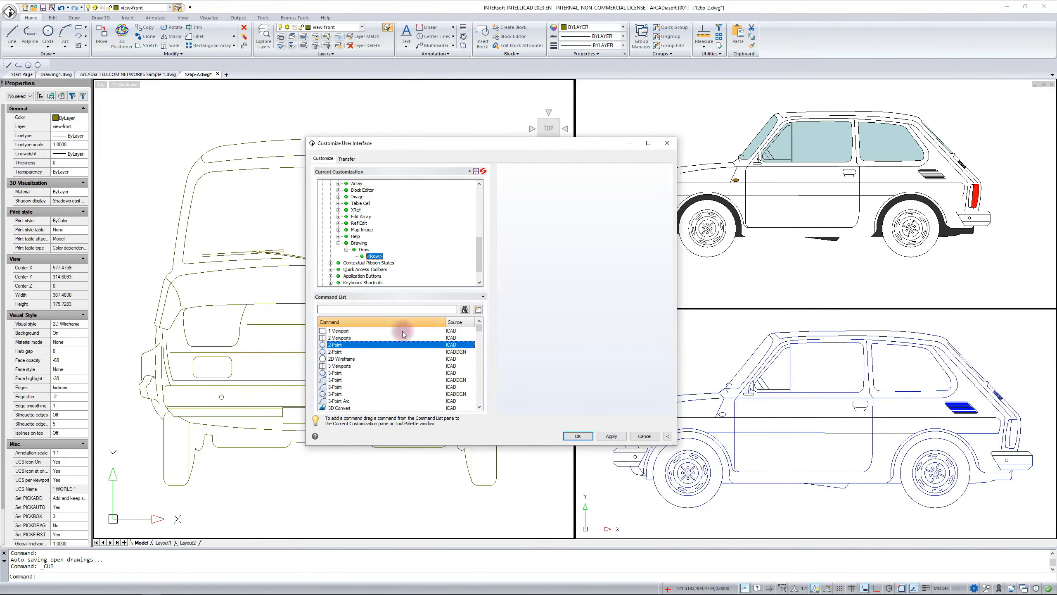
{"action": "left_click_drag", "start_coordinate": [481, 329], "coordinate": [480, 363]}
{"action": "scroll", "coordinate": [346, 383], "scroll_direction": "down", "scroll_amount": 4}
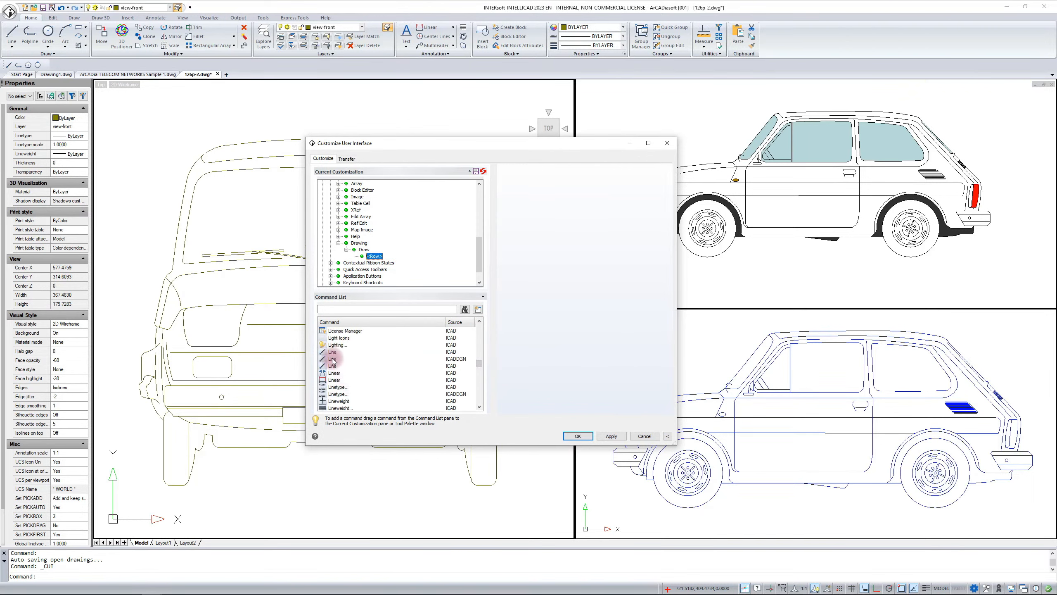
{"action": "left_click", "coordinate": [333, 352]}
{"action": "left_click_drag", "start_coordinate": [333, 352], "coordinate": [385, 236]}
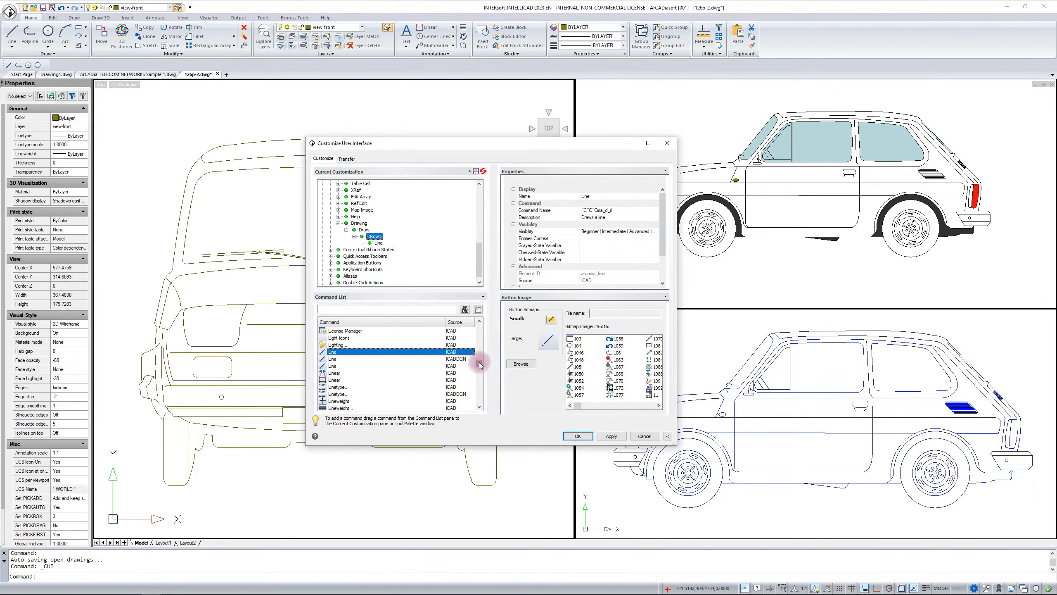
Add the ICADDGN Polyline and the Polygon Center-Side commands to the Draw panel's row, below Line
{"action": "left_click_drag", "start_coordinate": [479, 362], "coordinate": [479, 366]}
{"action": "scroll", "coordinate": [346, 389], "scroll_direction": "down", "scroll_amount": 10}
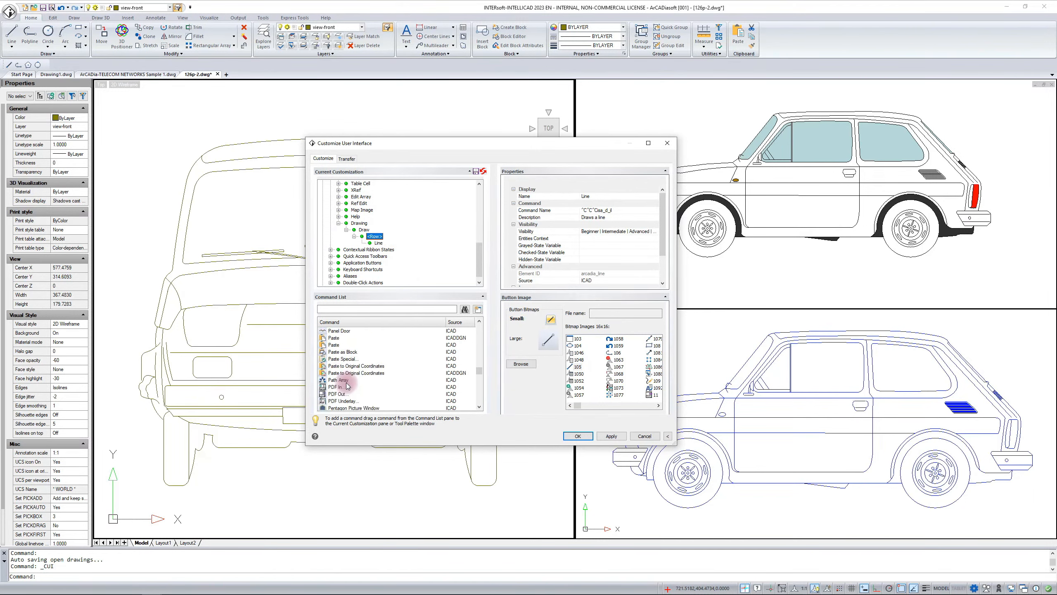
{"action": "left_click_drag", "start_coordinate": [338, 374], "coordinate": [393, 234]}
{"action": "scroll", "coordinate": [340, 388], "scroll_direction": "down", "scroll_amount": 2}
{"action": "left_click_drag", "start_coordinate": [338, 380], "coordinate": [402, 246]}
Add the ICAD Center-Radius circle and Circle 3-Points commands to the end of the Draw panel's row
{"action": "left_click_drag", "start_coordinate": [479, 375], "coordinate": [479, 338]}
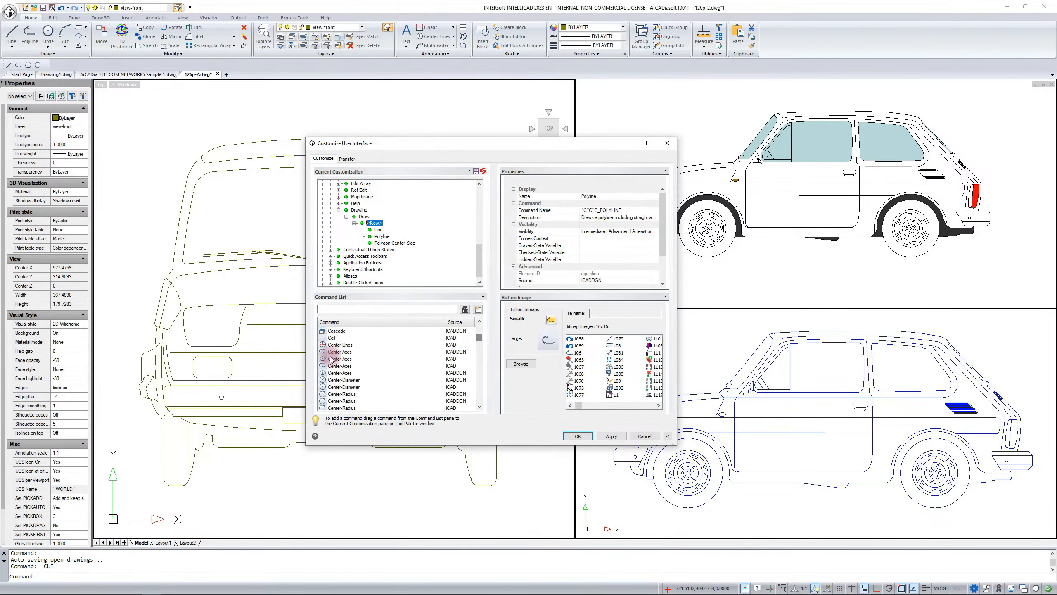
{"action": "scroll", "coordinate": [348, 366], "scroll_direction": "down", "scroll_amount": 5}
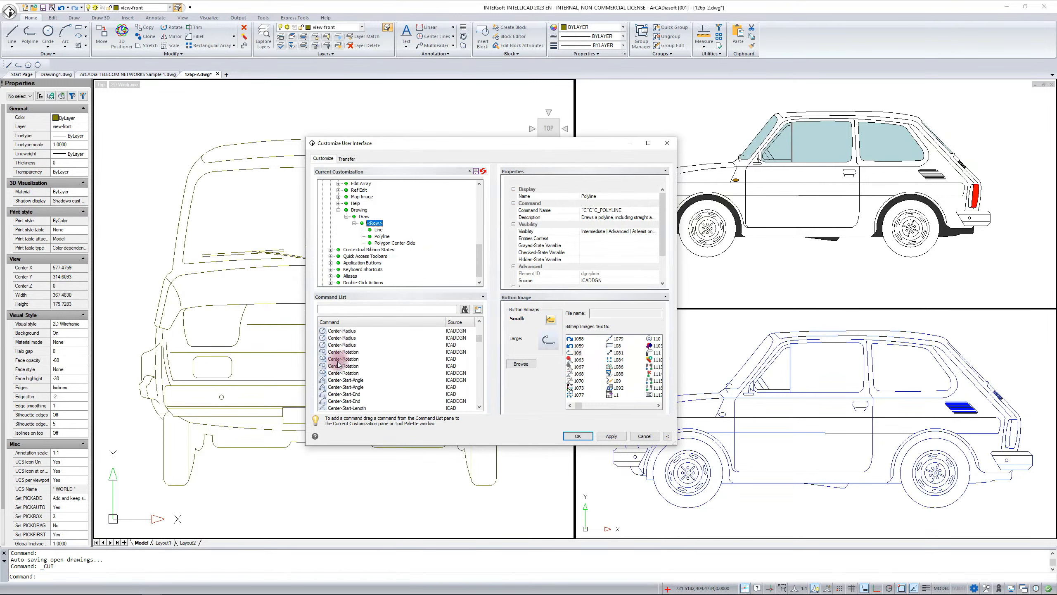
{"action": "left_click_drag", "start_coordinate": [341, 345], "coordinate": [402, 246]}
{"action": "scroll", "coordinate": [366, 367], "scroll_direction": "down", "scroll_amount": 3}
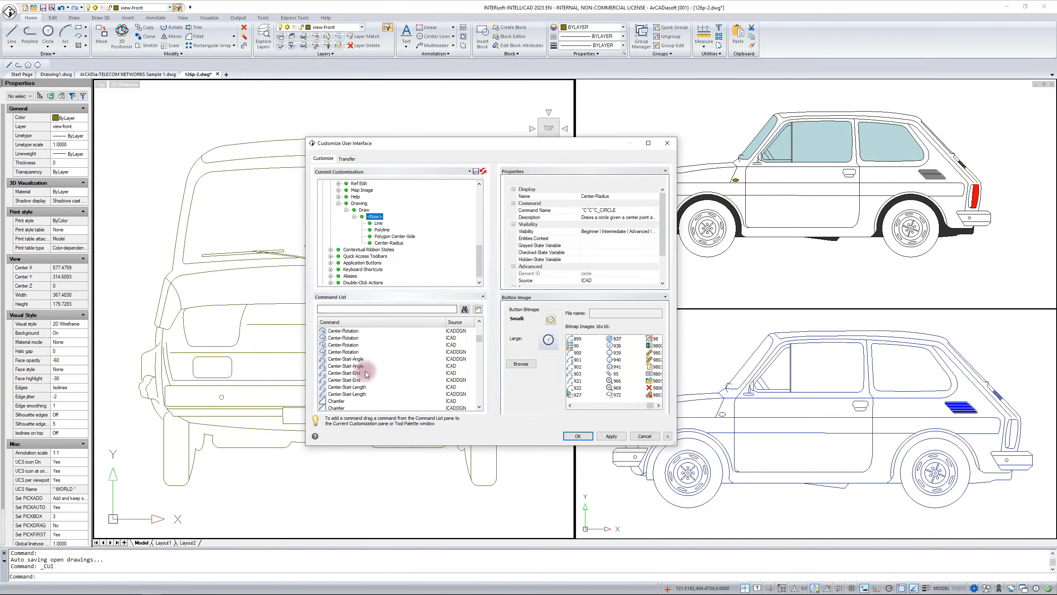
{"action": "left_click_drag", "start_coordinate": [340, 373], "coordinate": [408, 242]}
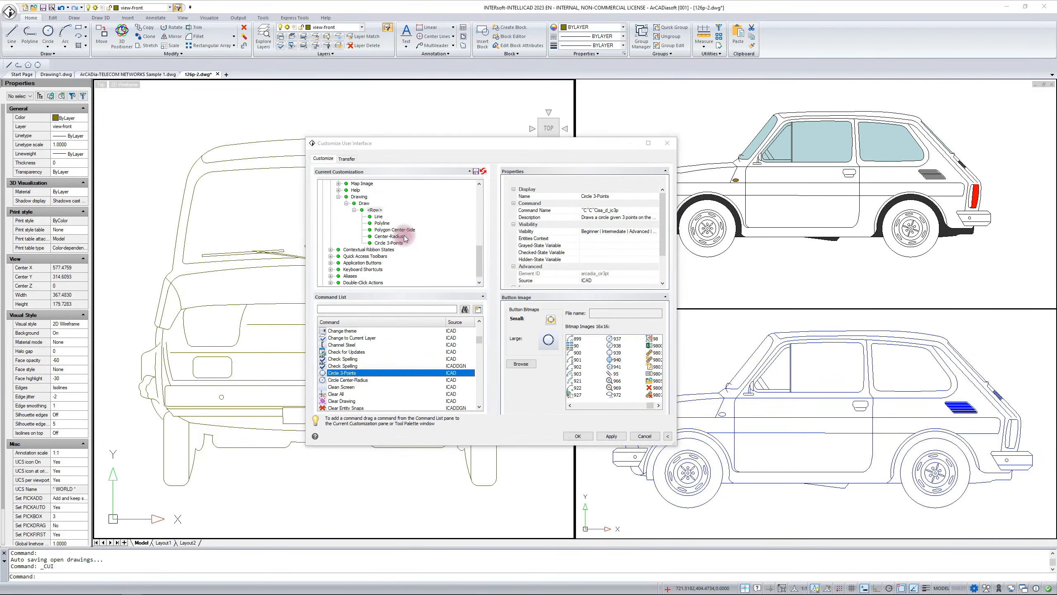
Set the button style of the Line command in the Draw panel's row to Large with text
{"action": "left_click", "coordinate": [378, 216]}
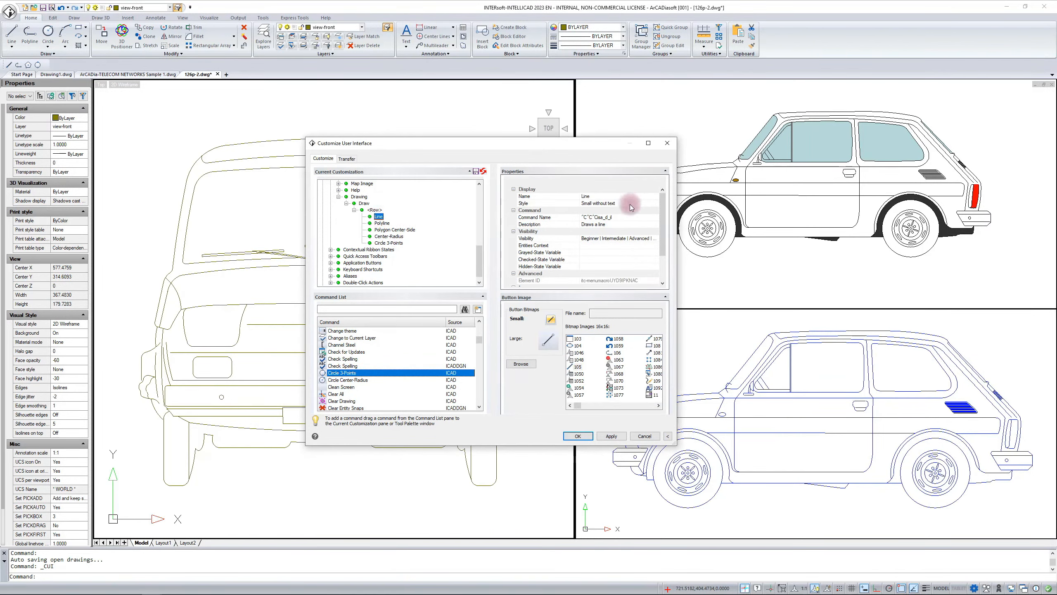
{"action": "left_click", "coordinate": [631, 203]}
{"action": "left_click", "coordinate": [657, 204]}
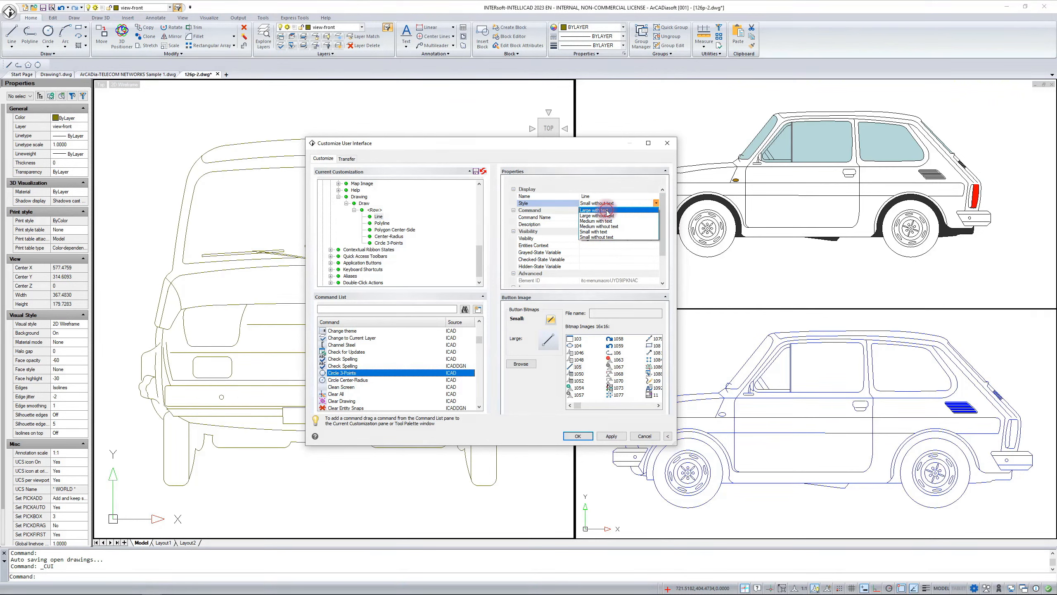
{"action": "left_click", "coordinate": [542, 208]}
Apply the ribbon customization, close the dialog, and show the commands of the Drawing ribbon tab
{"action": "left_click", "coordinate": [413, 229]}
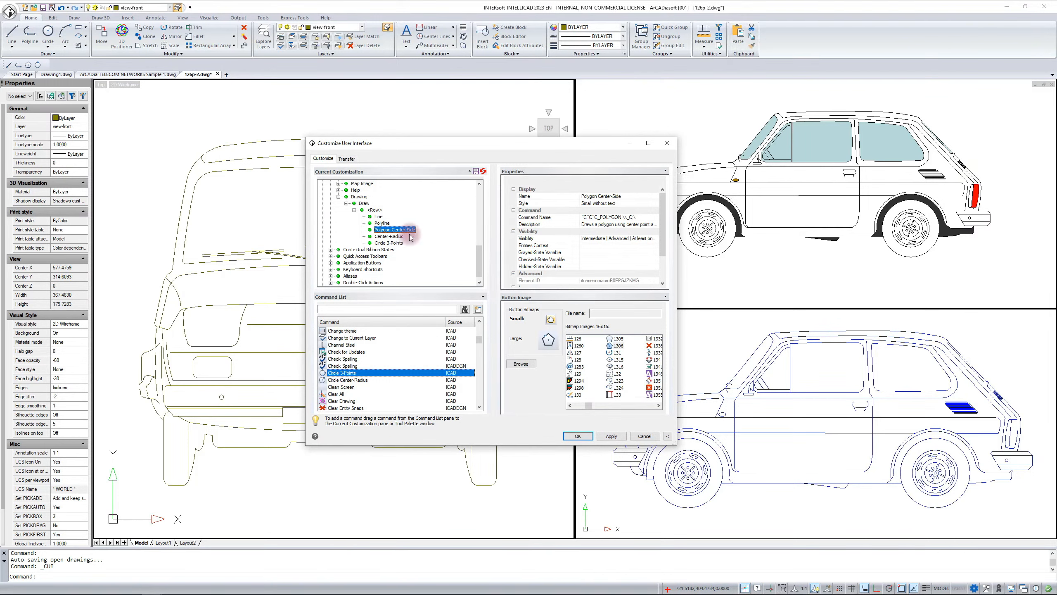
{"action": "left_click", "coordinate": [615, 434]}
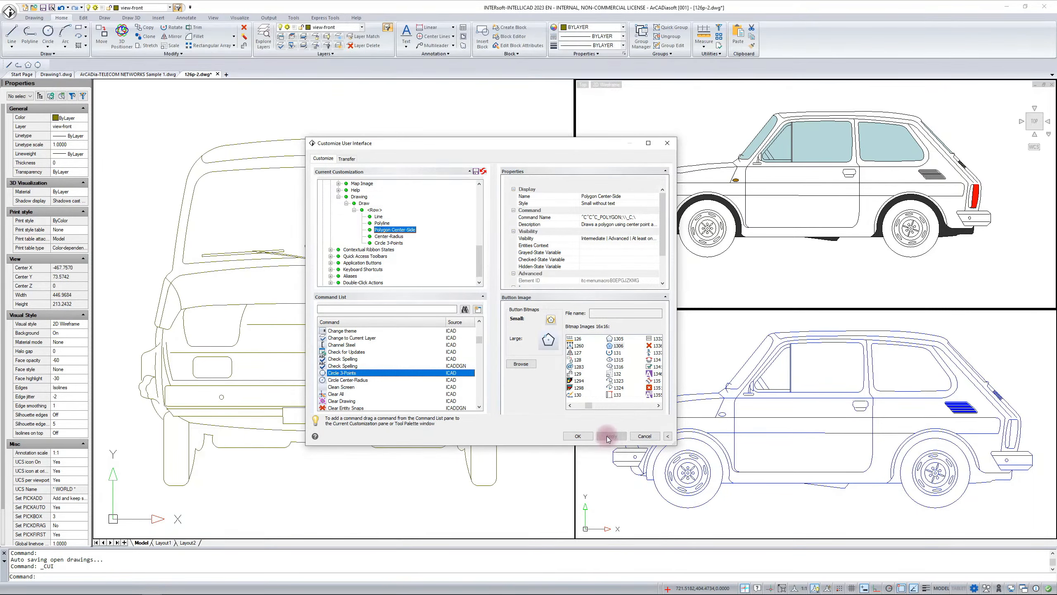
{"action": "left_click", "coordinate": [574, 436]}
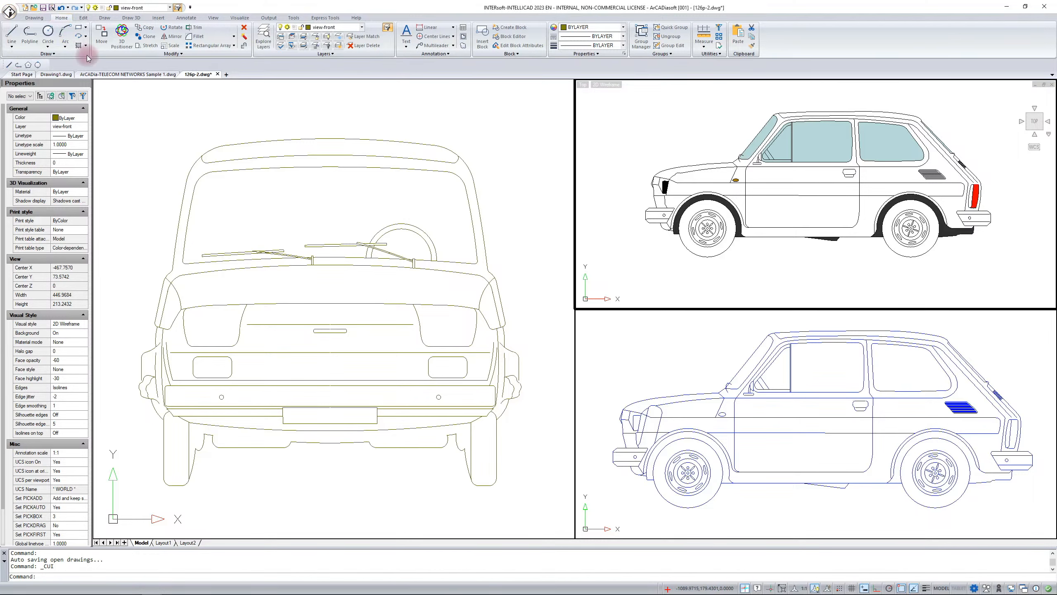
{"action": "left_click", "coordinate": [35, 18]}
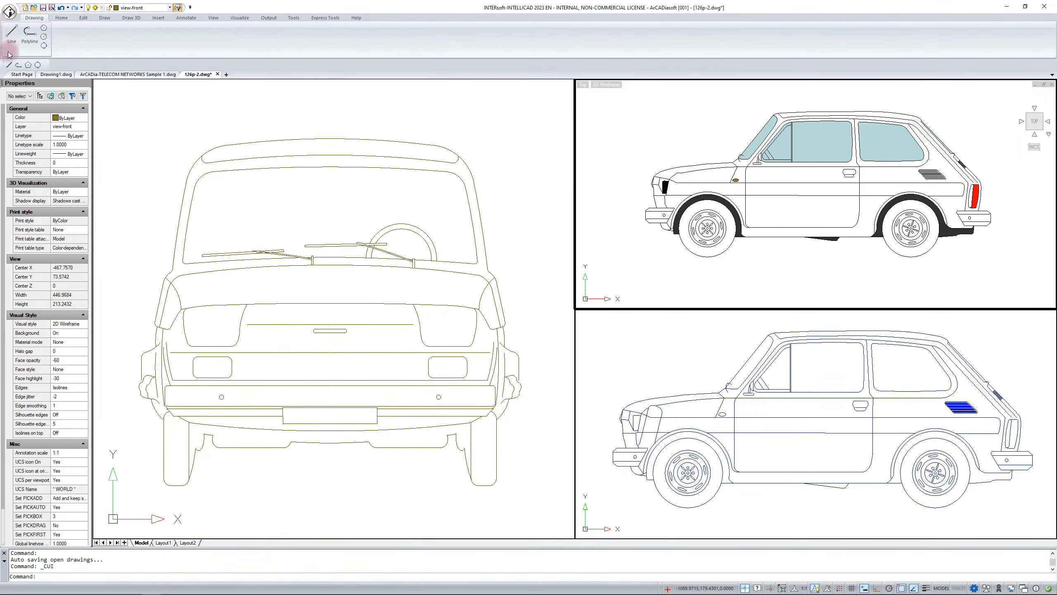
Reopen the interface customization and set the display text of the Drawing tab's Draw panel to Draw
{"action": "right_click", "coordinate": [208, 49]}
{"action": "left_click", "coordinate": [235, 171]}
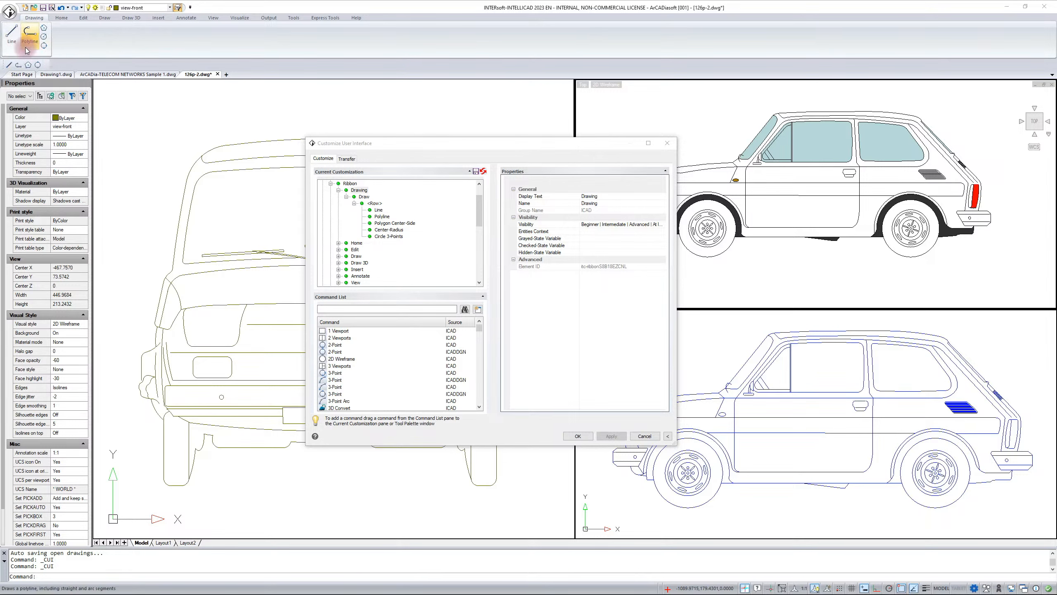
{"action": "left_click", "coordinate": [590, 196]}
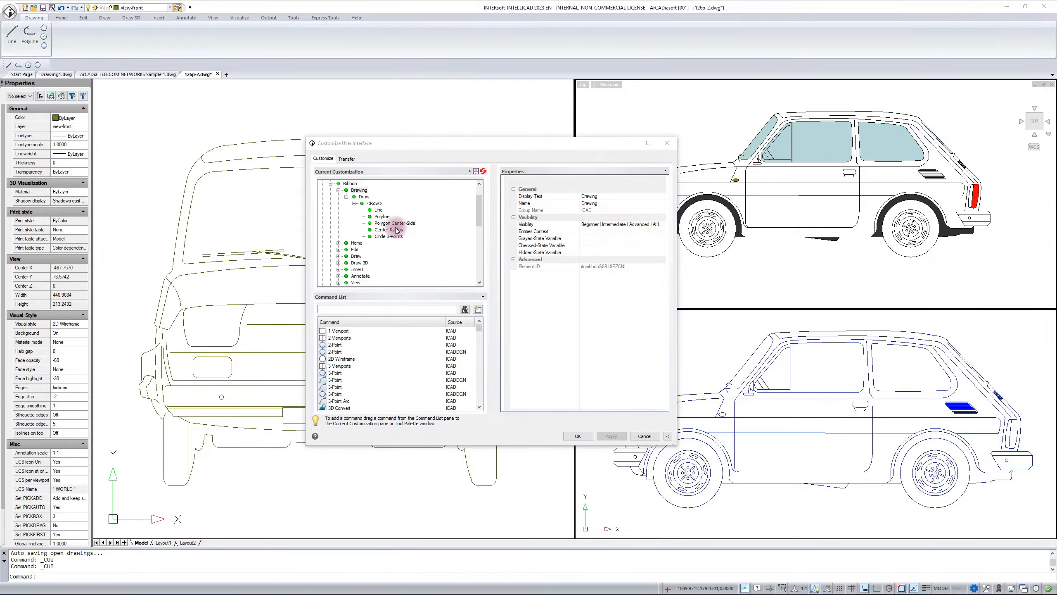
{"action": "left_click", "coordinate": [363, 196]}
{"action": "left_click", "coordinate": [363, 192]}
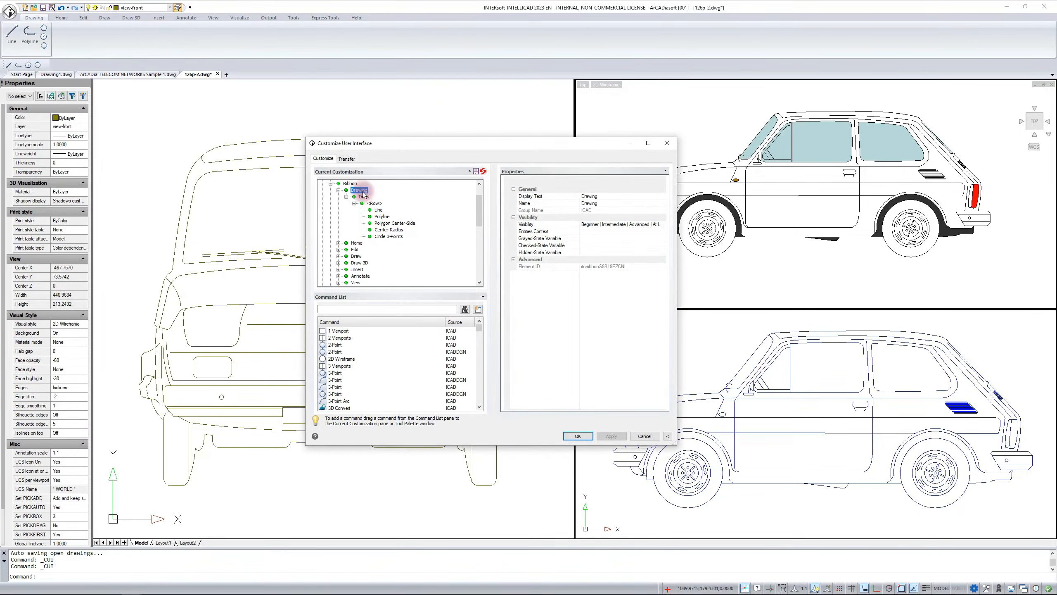
{"action": "left_click", "coordinate": [364, 196]}
{"action": "left_click", "coordinate": [593, 196]}
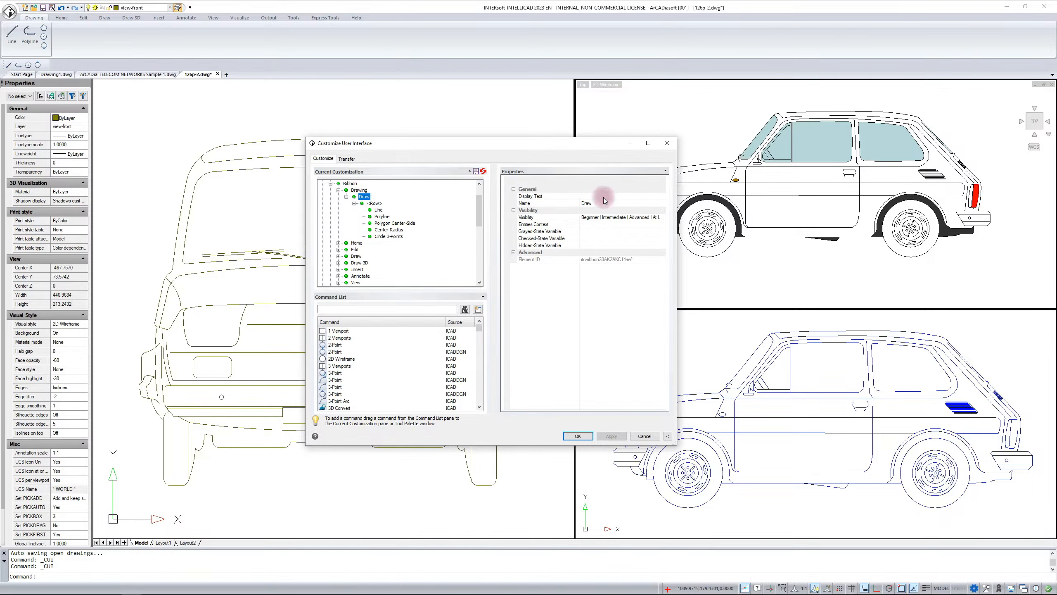
{"action": "type", "text": "Draw"}
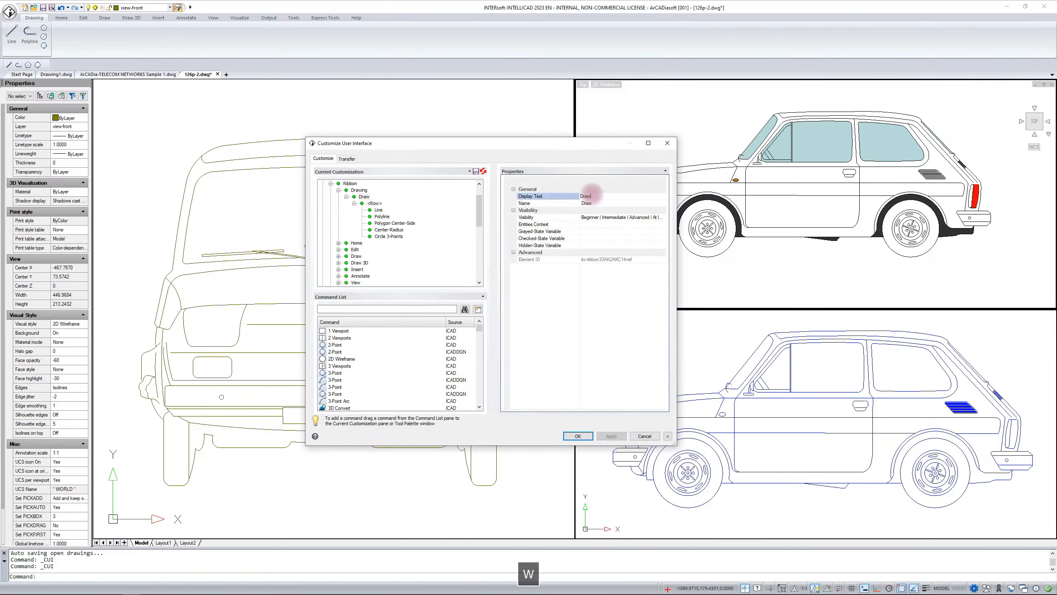
{"action": "key", "text": "Return"}
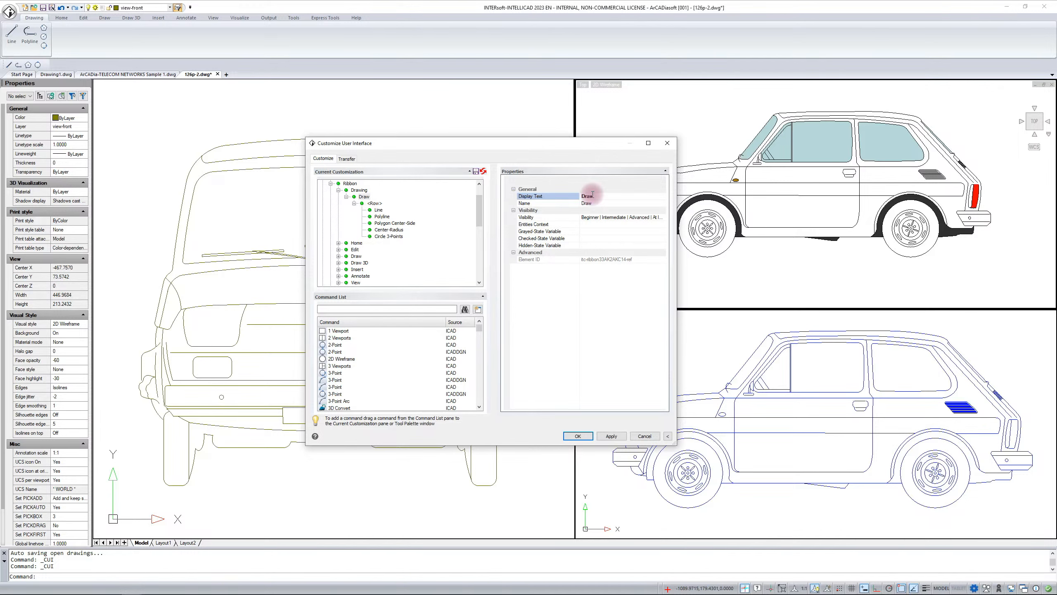
Apply the display text change and insert a child panel breaker in the Drawing tab's Draw panel
{"action": "left_click", "coordinate": [612, 436]}
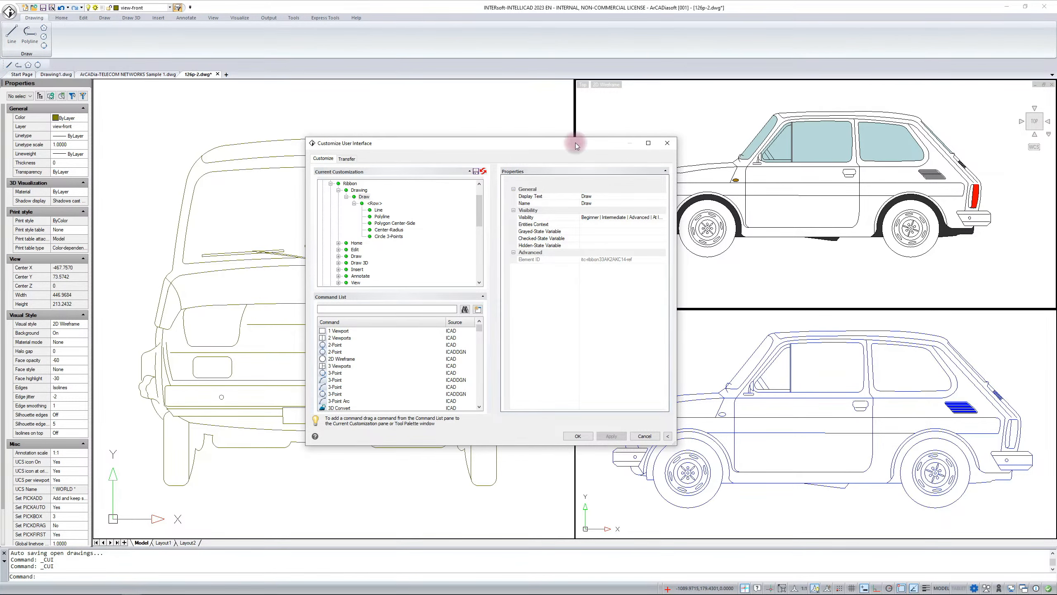
{"action": "right_click", "coordinate": [365, 197]}
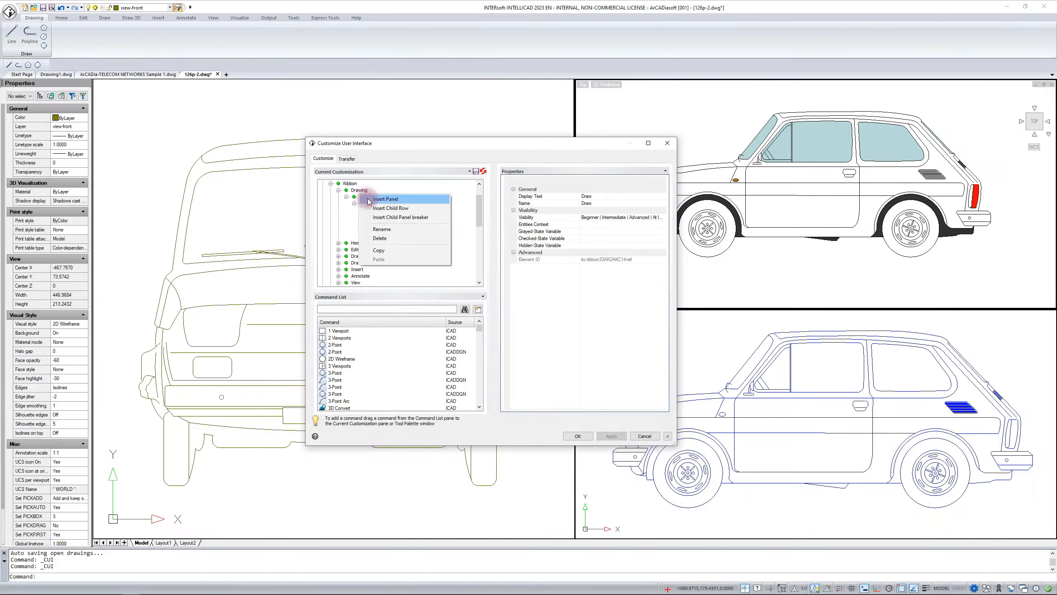
{"action": "left_click", "coordinate": [400, 217]}
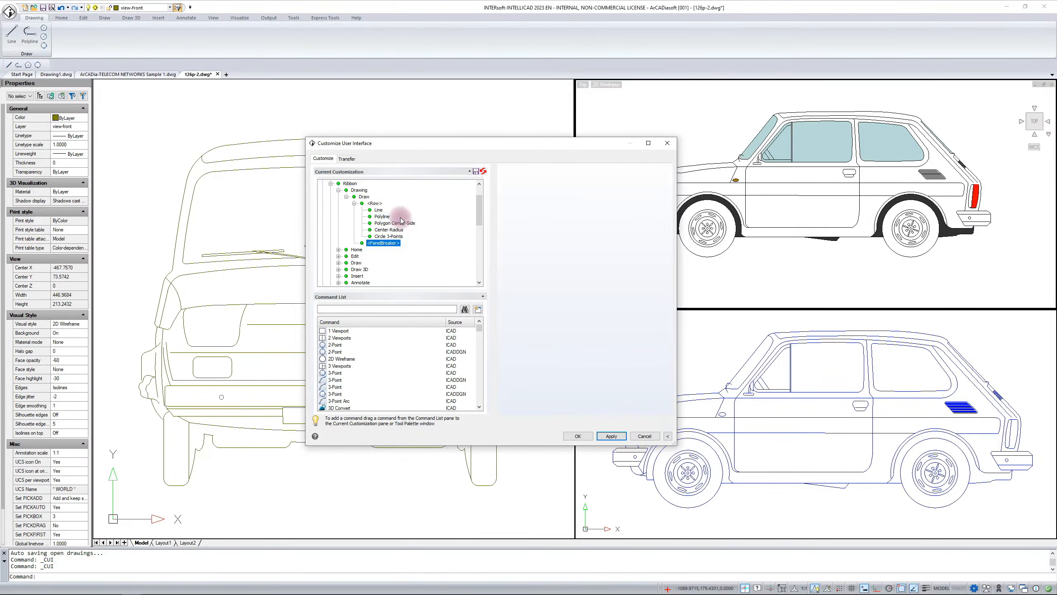
Insert a new row in the Draw panel and move it below the panel breaker
{"action": "right_click", "coordinate": [376, 243]}
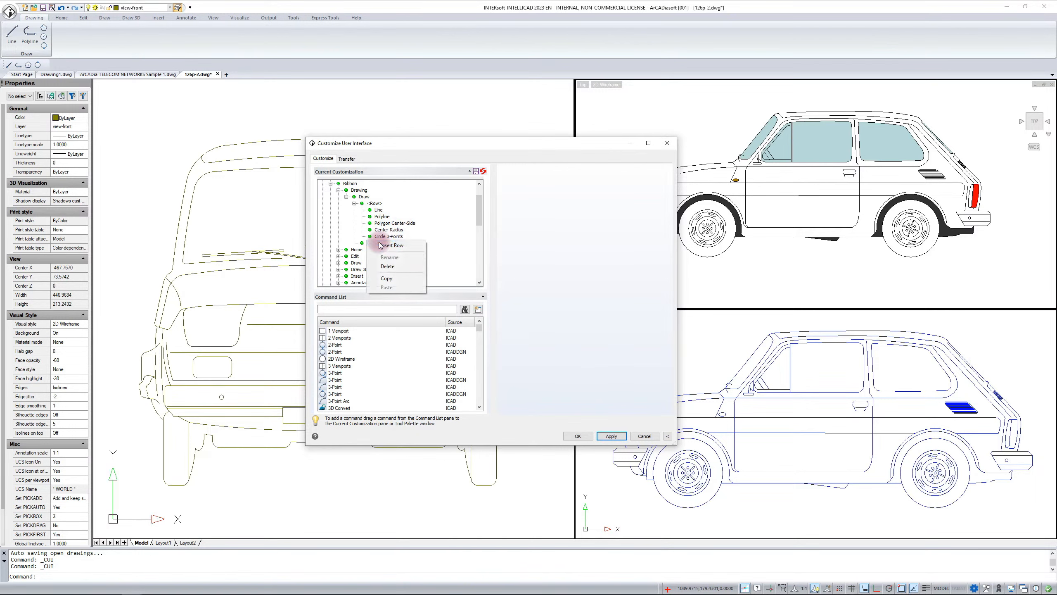
{"action": "left_click", "coordinate": [389, 246]}
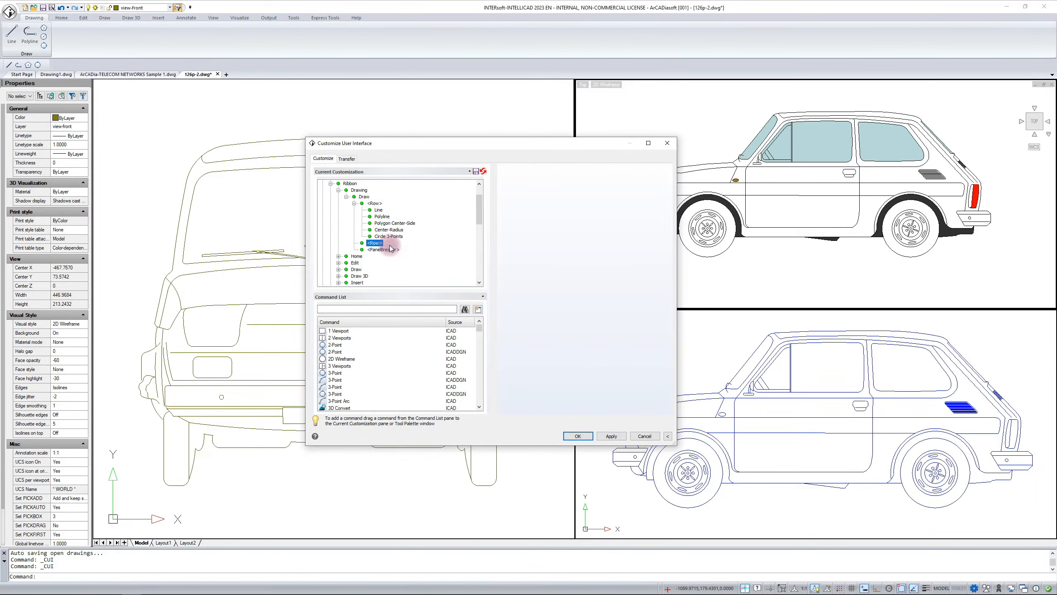
{"action": "left_click_drag", "start_coordinate": [391, 246], "coordinate": [380, 251]}
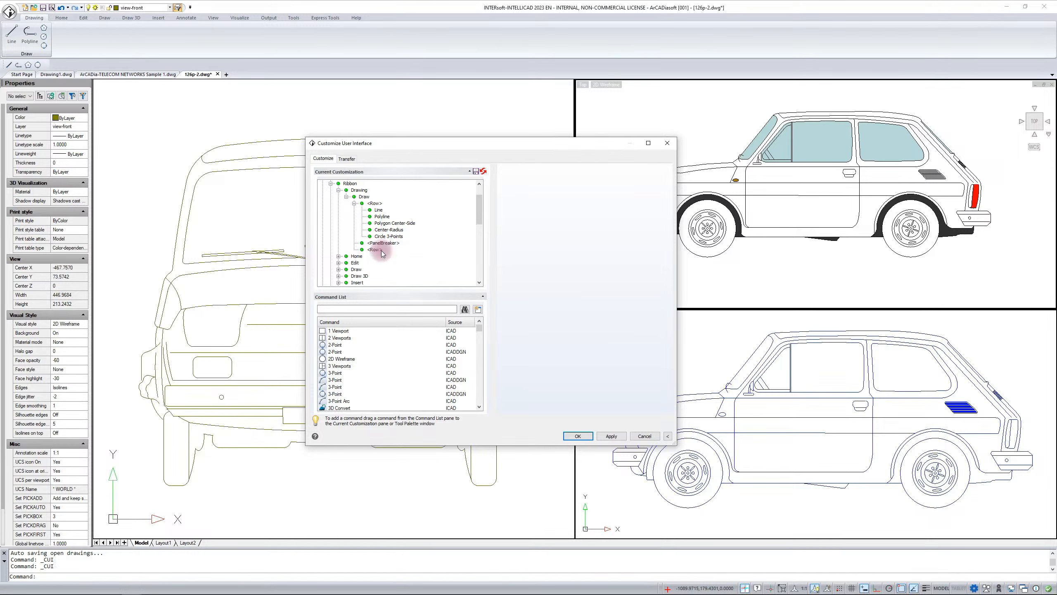
Add the ICADDGN Axis-Axis ellipse command to the row below the panel breaker
{"action": "scroll", "coordinate": [336, 368], "scroll_direction": "down", "scroll_amount": 10}
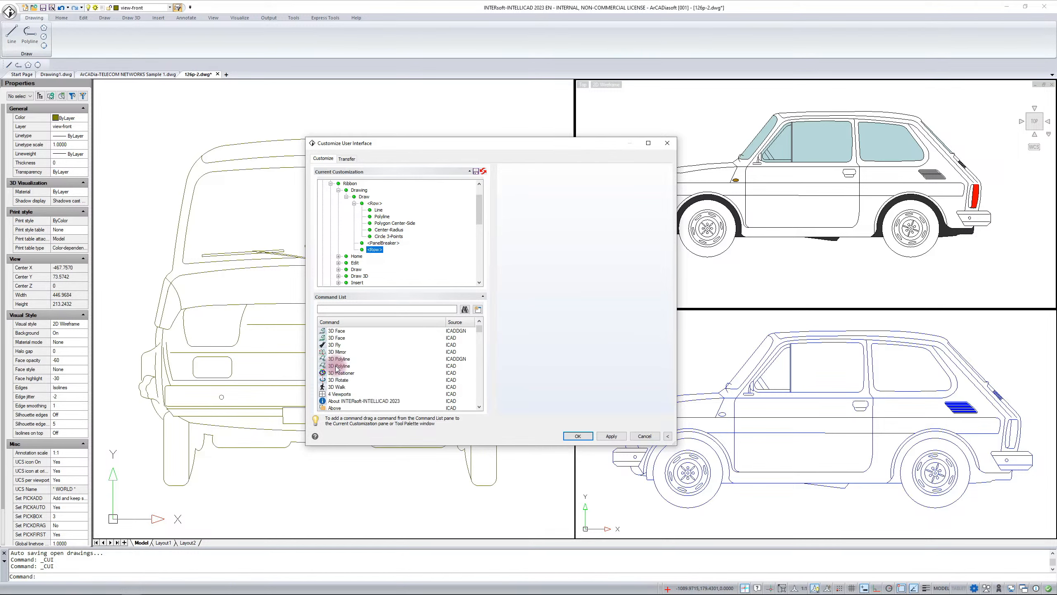
{"action": "scroll", "coordinate": [337, 368], "scroll_direction": "down", "scroll_amount": 10}
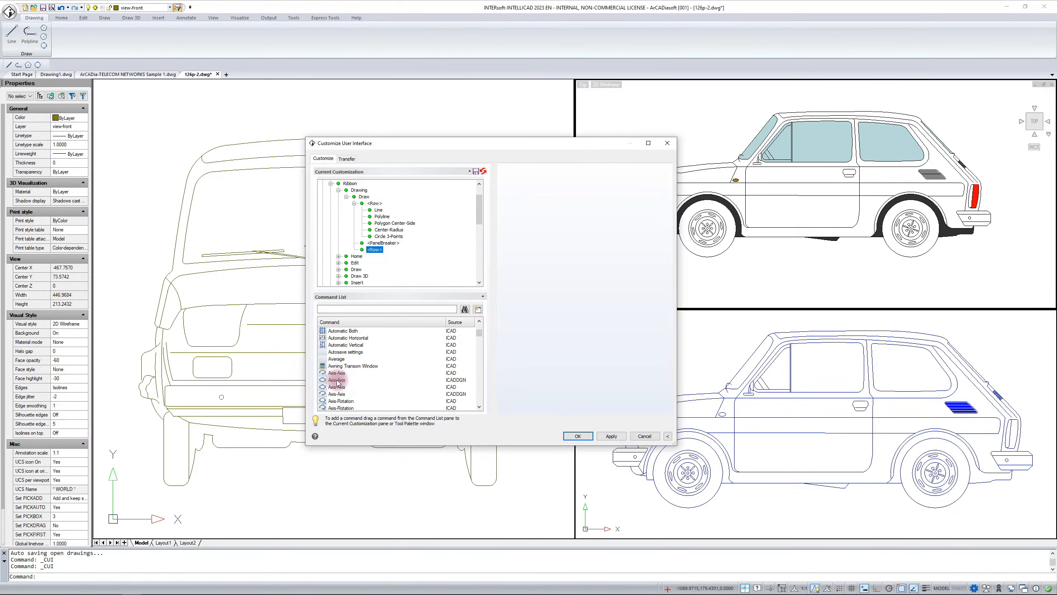
{"action": "mouse_move", "coordinate": [336, 380]}
{"action": "left_mouse_down"}
{"action": "mouse_move", "coordinate": [391, 284]}
{"action": "mouse_move", "coordinate": [390, 181]}
{"action": "mouse_move", "coordinate": [395, 226]}
{"action": "left_mouse_up"}
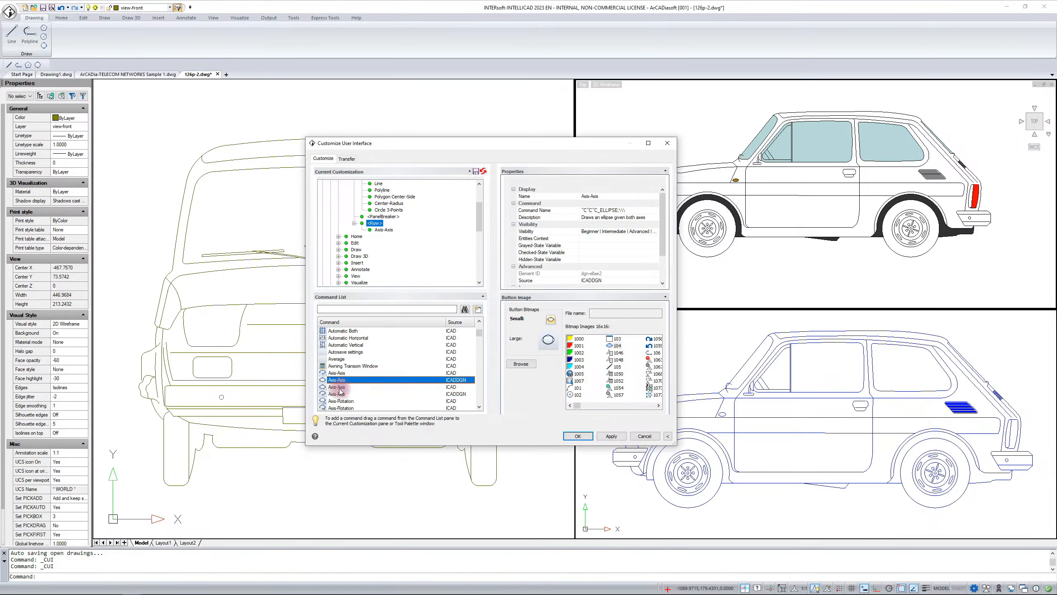
Set the button style of the Axis-Axis command in the Draw panel's second row to Small with text
{"action": "left_click", "coordinate": [384, 230]}
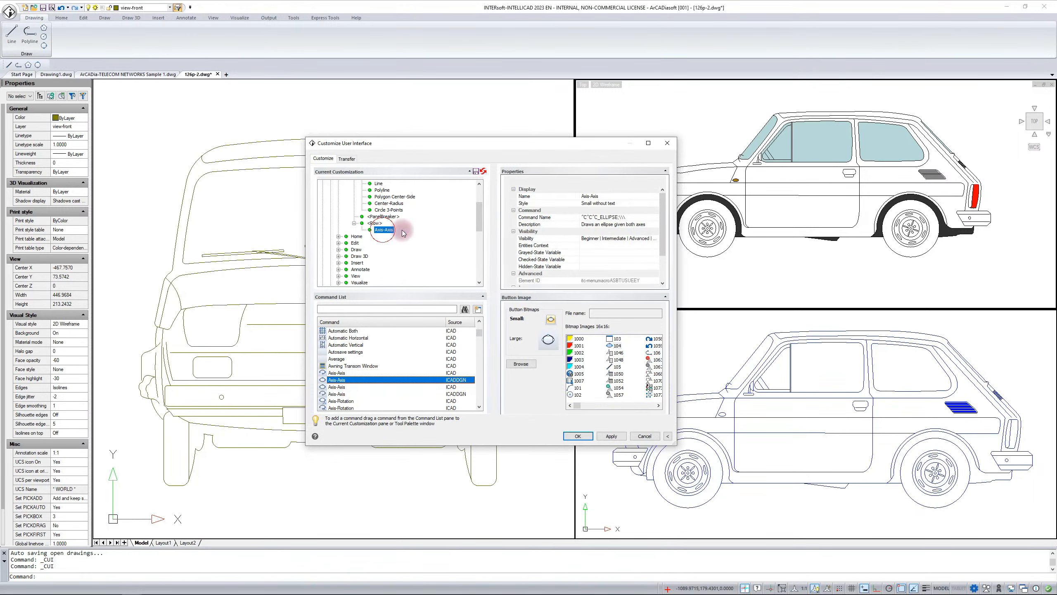
{"action": "left_click", "coordinate": [617, 204]}
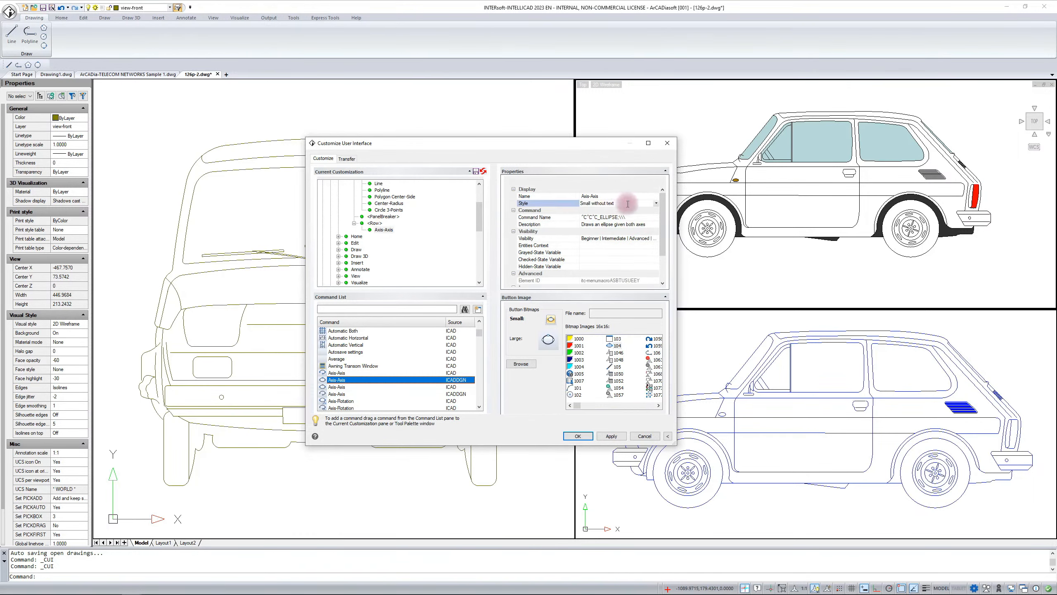
{"action": "left_click", "coordinate": [656, 202]}
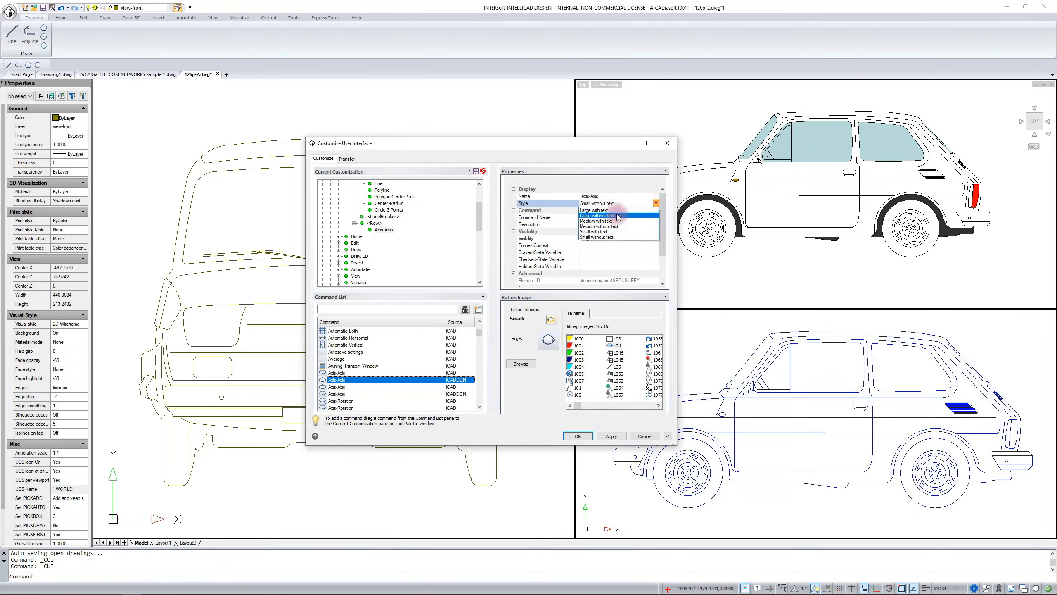
{"action": "left_click", "coordinate": [613, 232]}
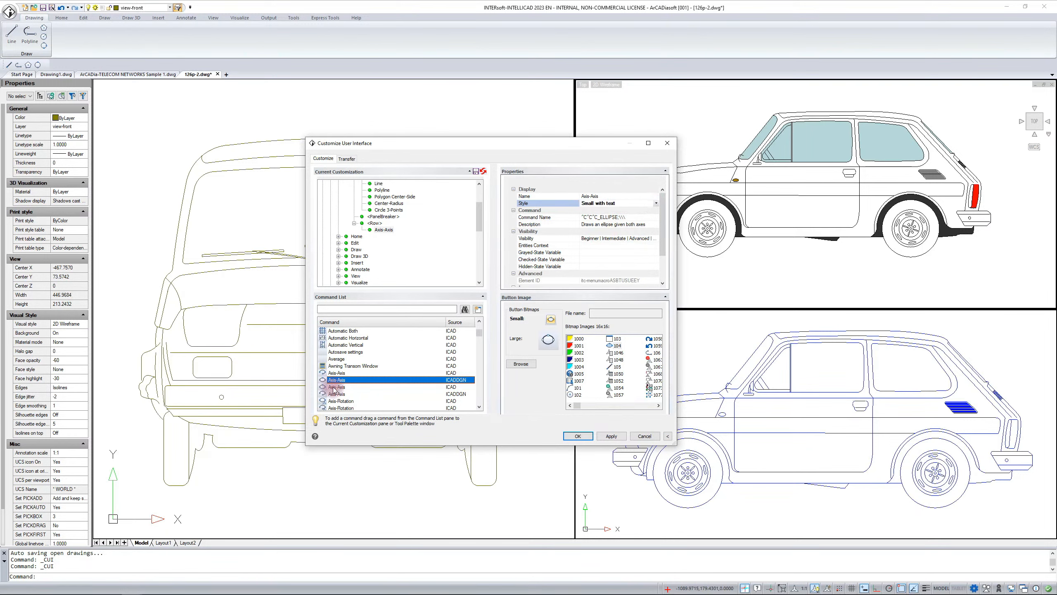
Add the ICAD Axis-Rotation command below Axis-Axis, apply the customization, and expand the Drawing tab's Draw panel
{"action": "left_click_drag", "start_coordinate": [336, 401], "coordinate": [413, 210]}
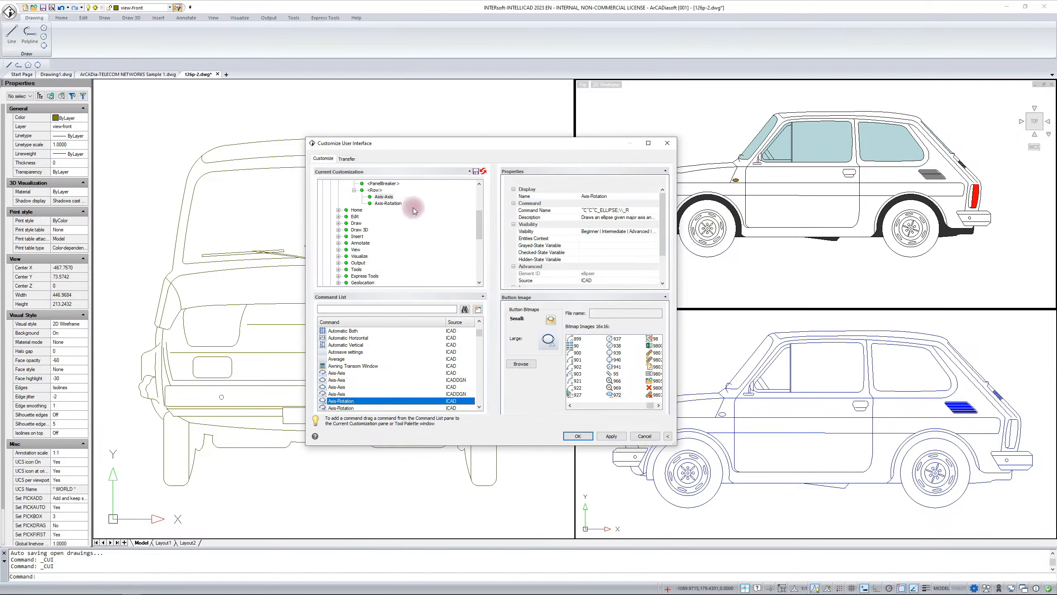
{"action": "left_click", "coordinate": [386, 203]}
{"action": "left_click", "coordinate": [612, 436]}
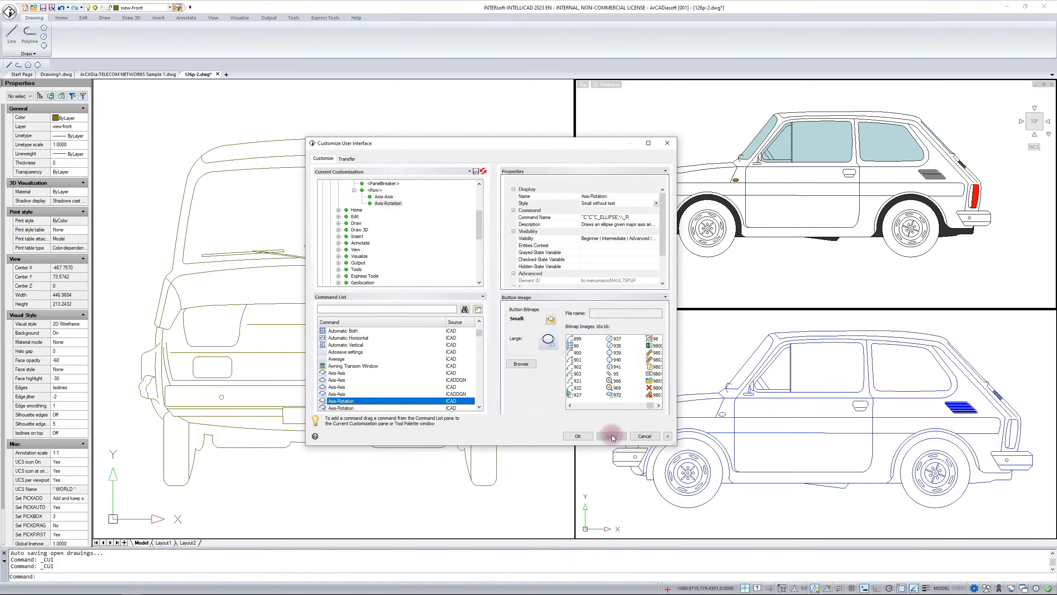
{"action": "left_click", "coordinate": [38, 54]}
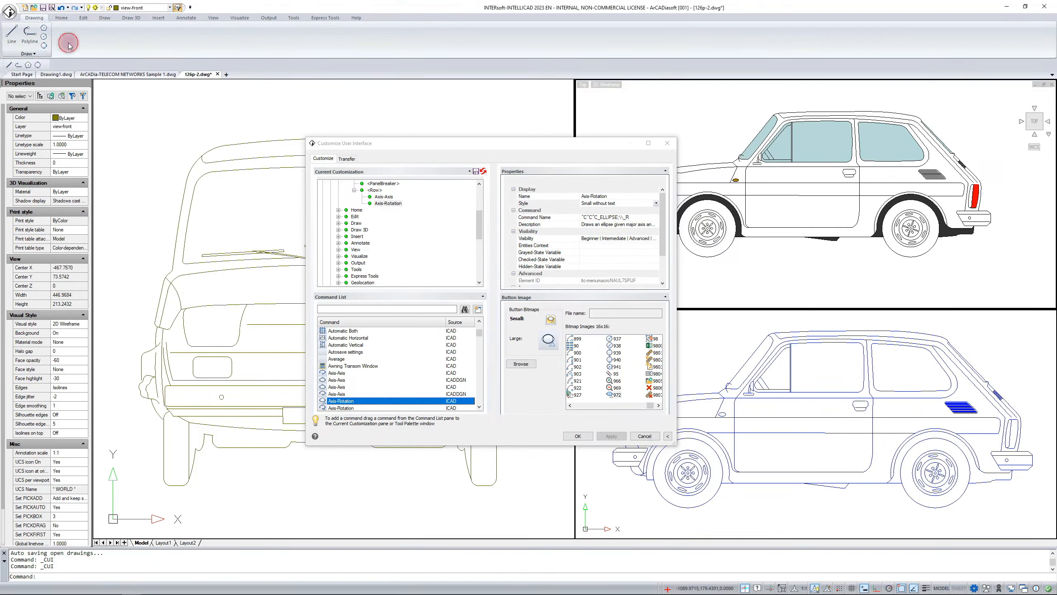
Expand the Home tab's Layers and Draw panels to view their additional commands
{"action": "left_click", "coordinate": [60, 18]}
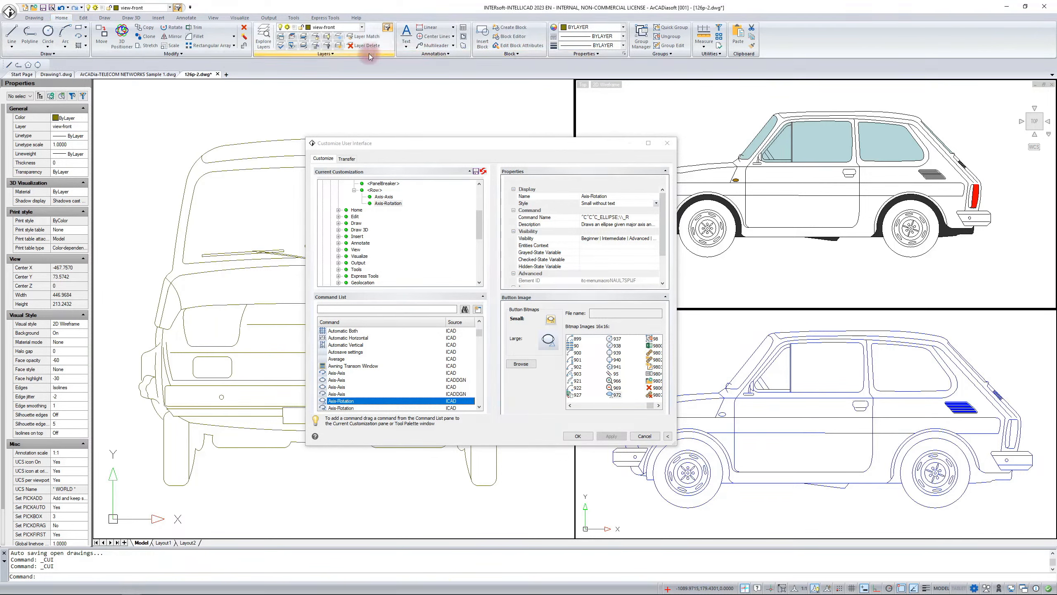
{"action": "left_click", "coordinate": [334, 54]}
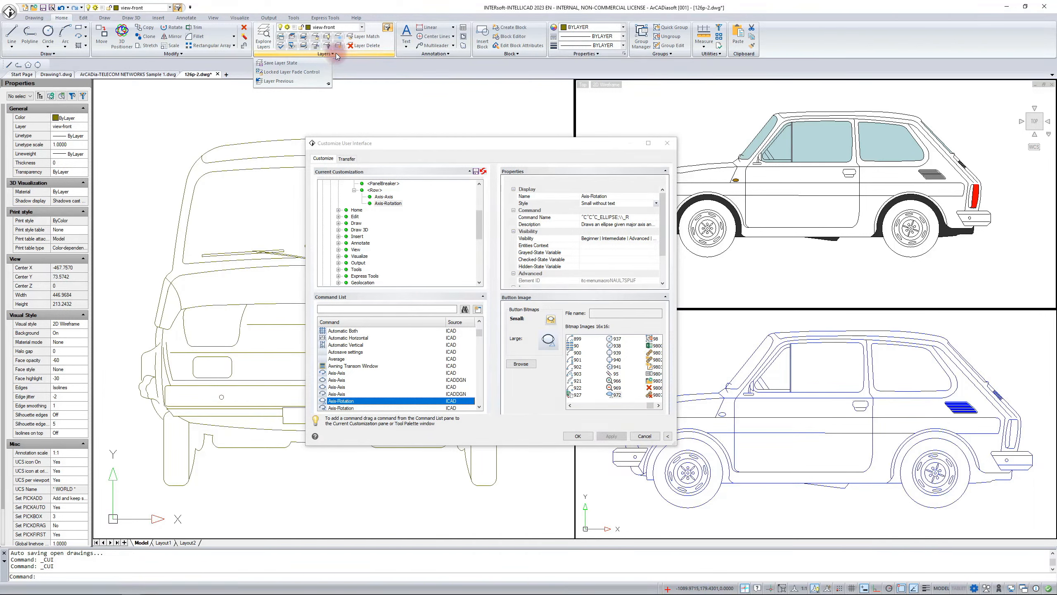
{"action": "left_click", "coordinate": [56, 54]}
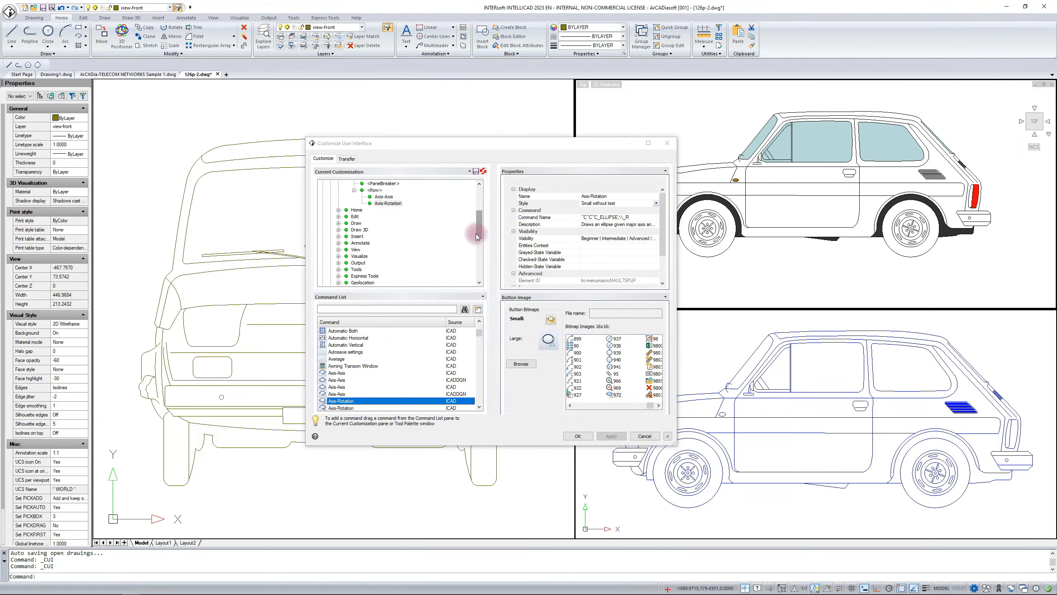
View the insertion options for the first row of the Drawing tab's Draw panel in the customization tree
{"action": "left_click_drag", "start_coordinate": [478, 233], "coordinate": [477, 213]}
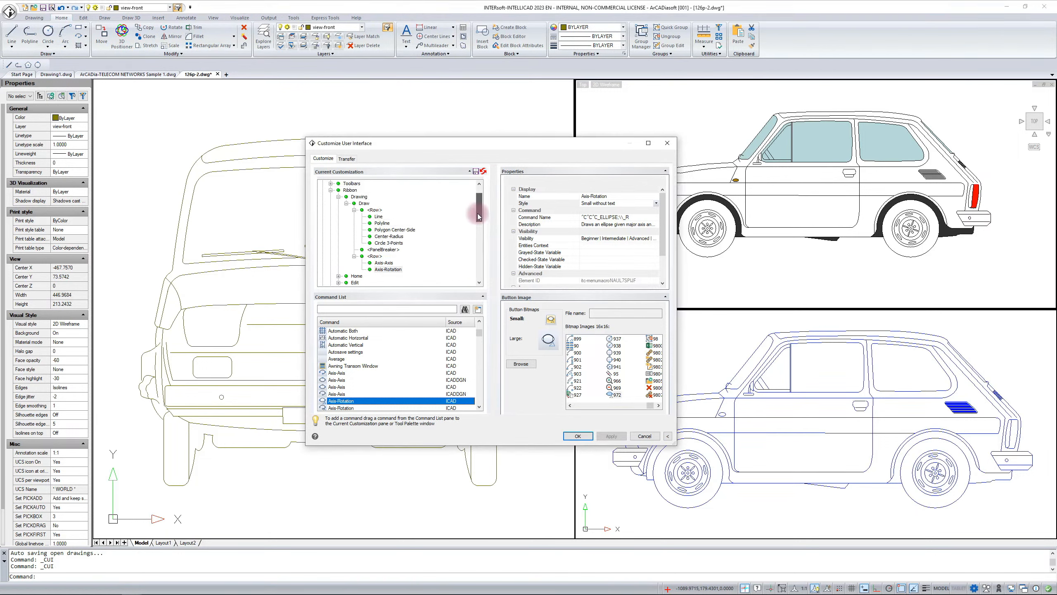
{"action": "left_click", "coordinate": [376, 210]}
{"action": "right_click", "coordinate": [376, 211]}
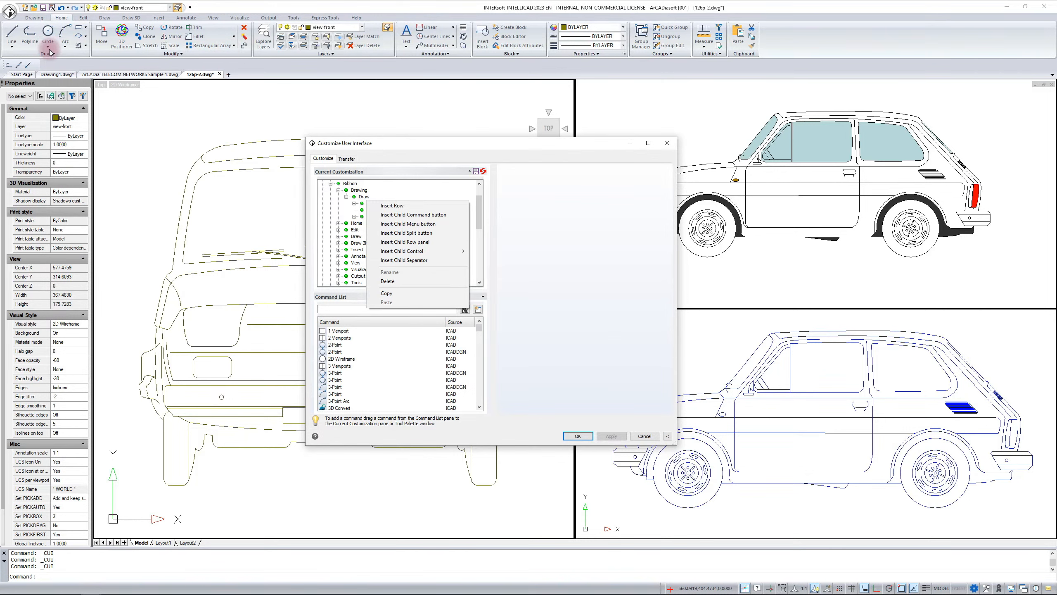
{"action": "left_click", "coordinate": [480, 202]}
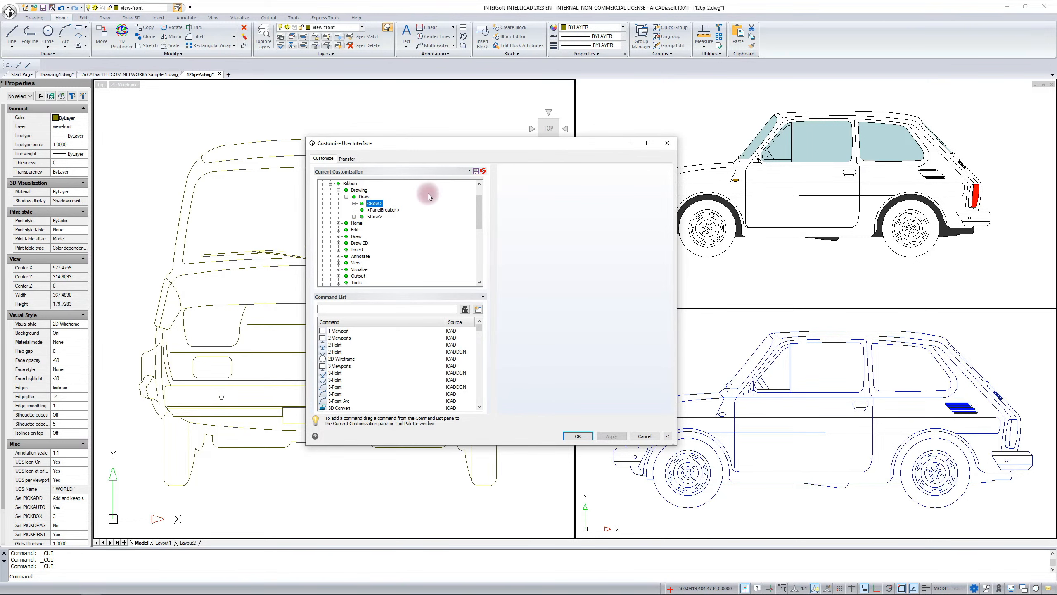
Collapse the Drawing and Ribbon nodes and show the description of the Quick Access Toolbars node
{"action": "left_click", "coordinate": [338, 190]}
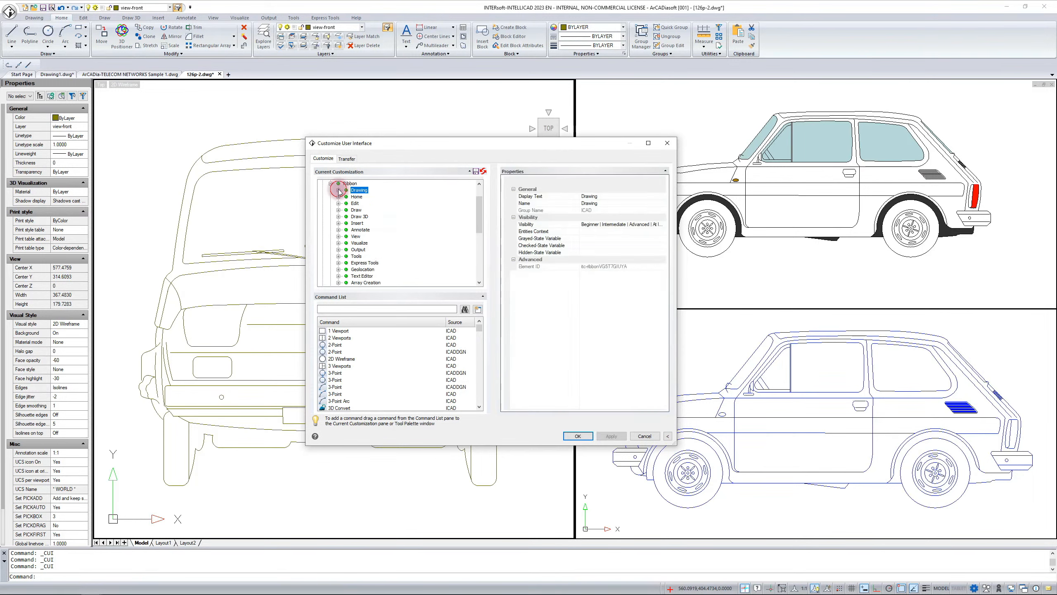
{"action": "left_click", "coordinate": [330, 184]}
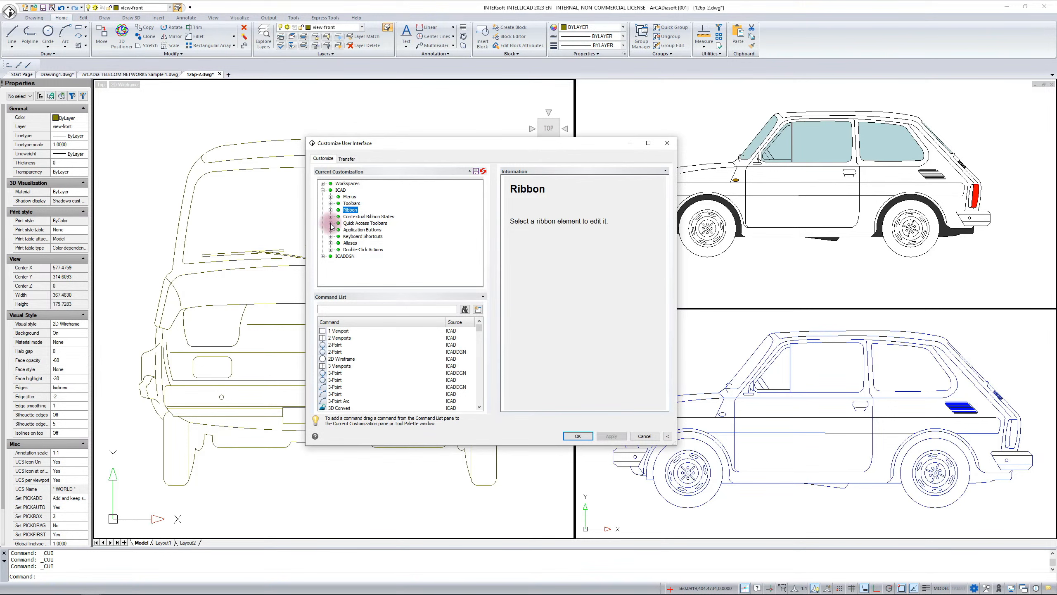
{"action": "left_click", "coordinate": [331, 223]}
{"action": "left_click", "coordinate": [365, 224]}
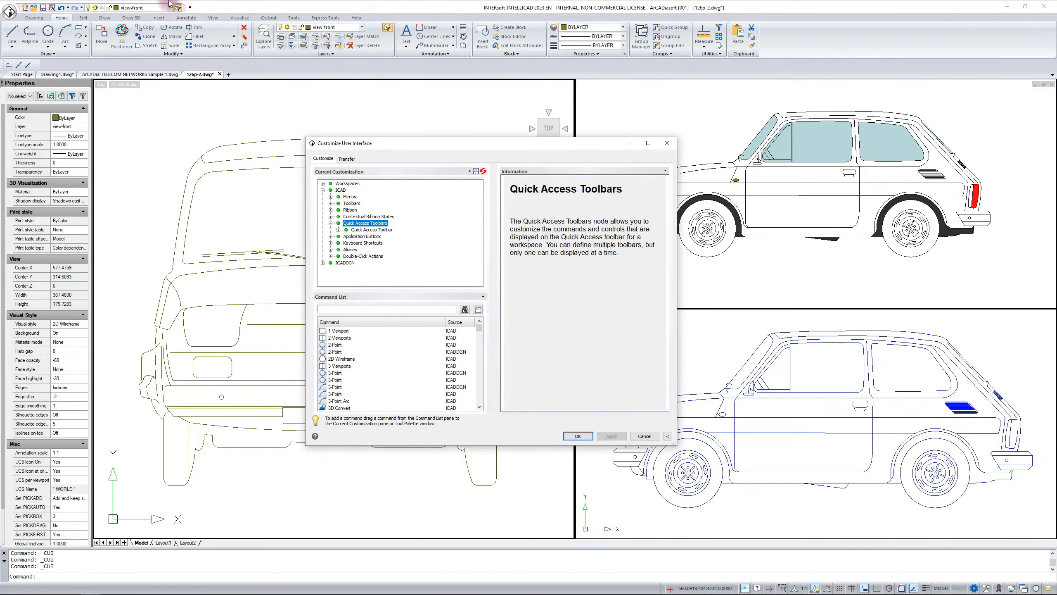
View the Quick Access toolbar's customization options and list its commands in the customization tree
{"action": "left_click", "coordinate": [190, 7]}
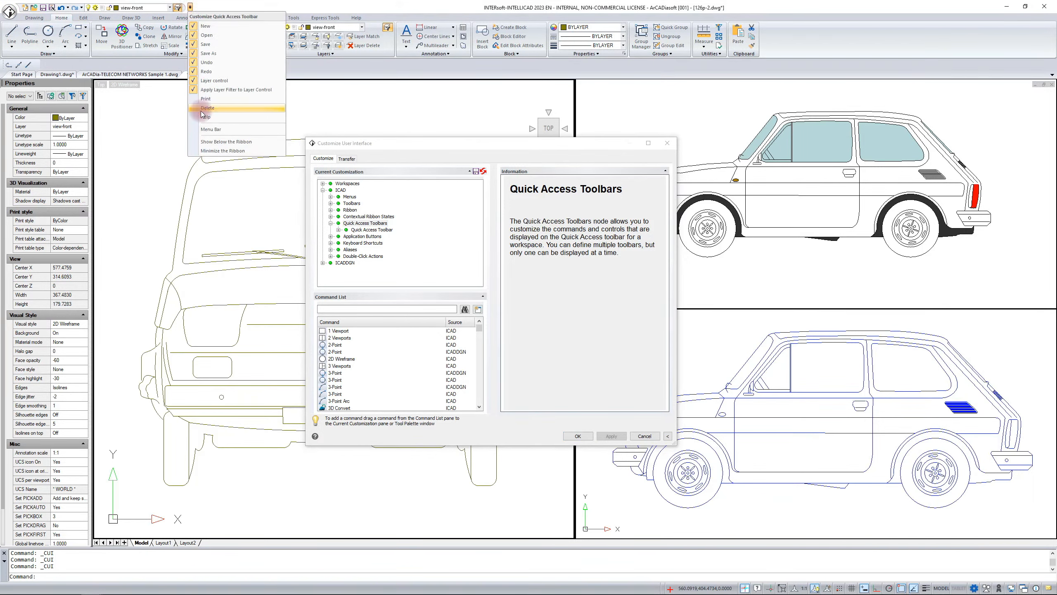
{"action": "left_click", "coordinate": [247, 4]}
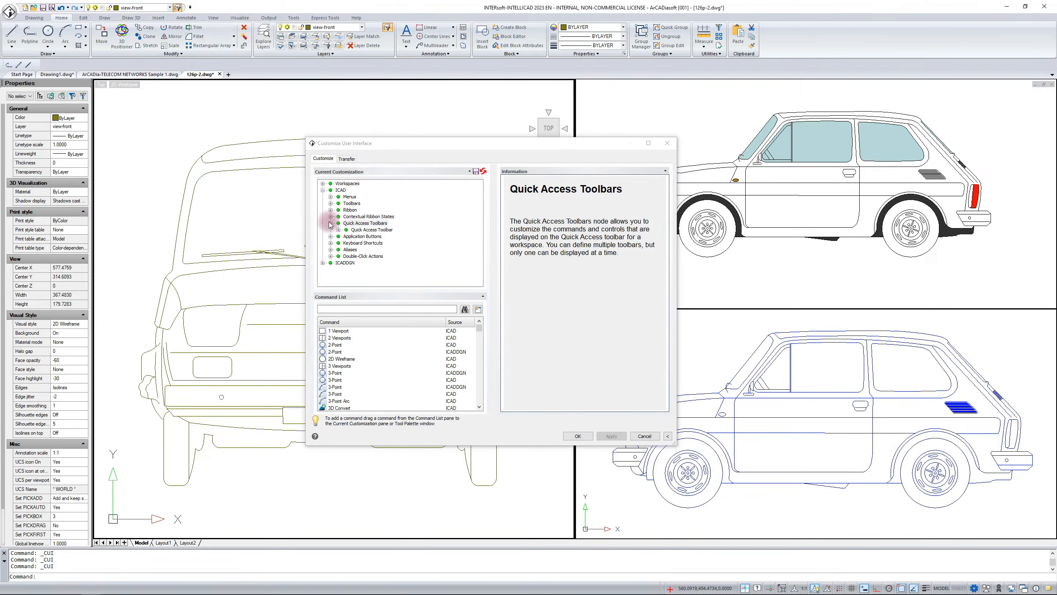
{"action": "left_click", "coordinate": [339, 230]}
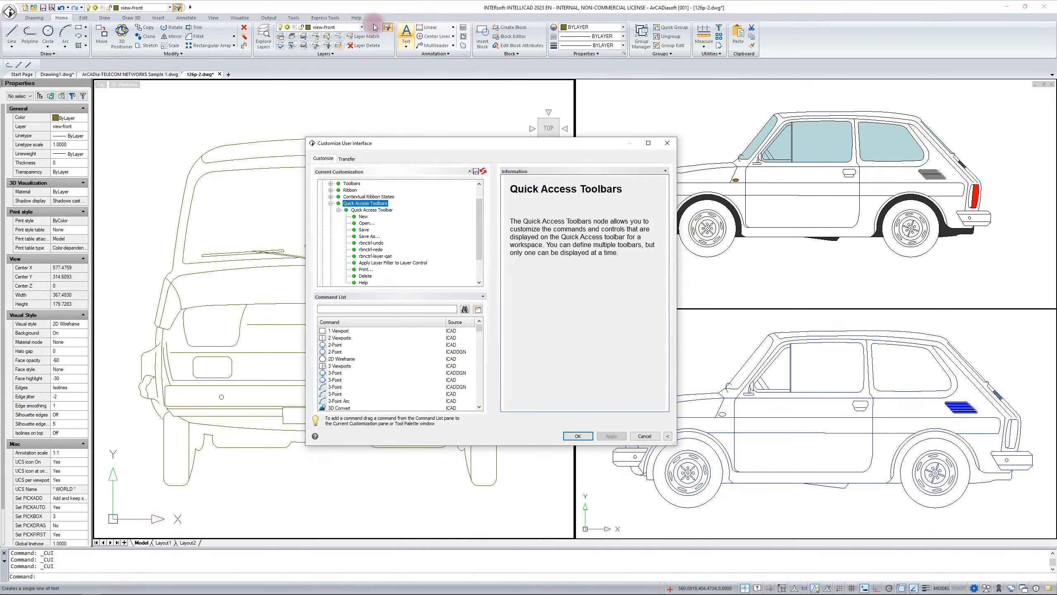
Return to the first row of the Drawing tab's Draw panel and view the child controls available for insertion
{"action": "left_click", "coordinate": [332, 203]}
{"action": "left_click", "coordinate": [330, 206]}
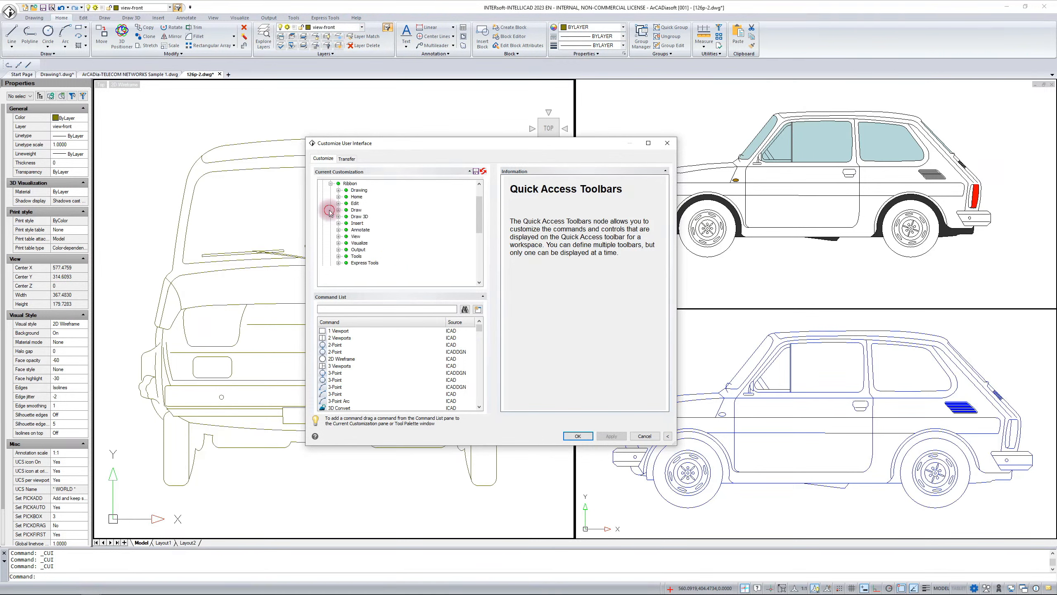
{"action": "left_click", "coordinate": [338, 190]}
{"action": "left_click", "coordinate": [346, 197]}
{"action": "left_click", "coordinate": [365, 197]}
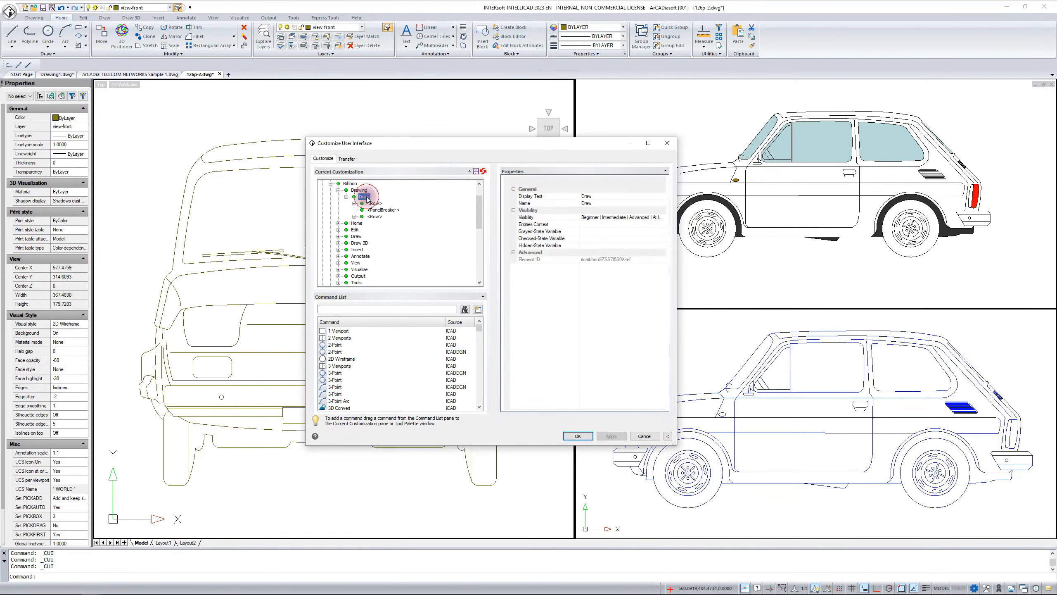
{"action": "right_click", "coordinate": [367, 199]}
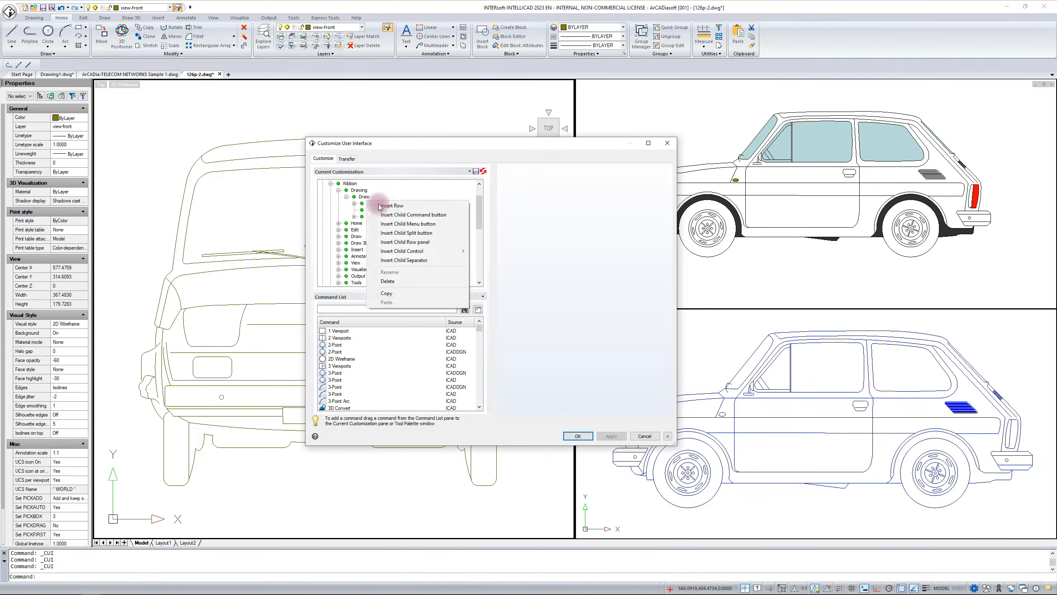
{"action": "mouse_move", "coordinate": [396, 255]}
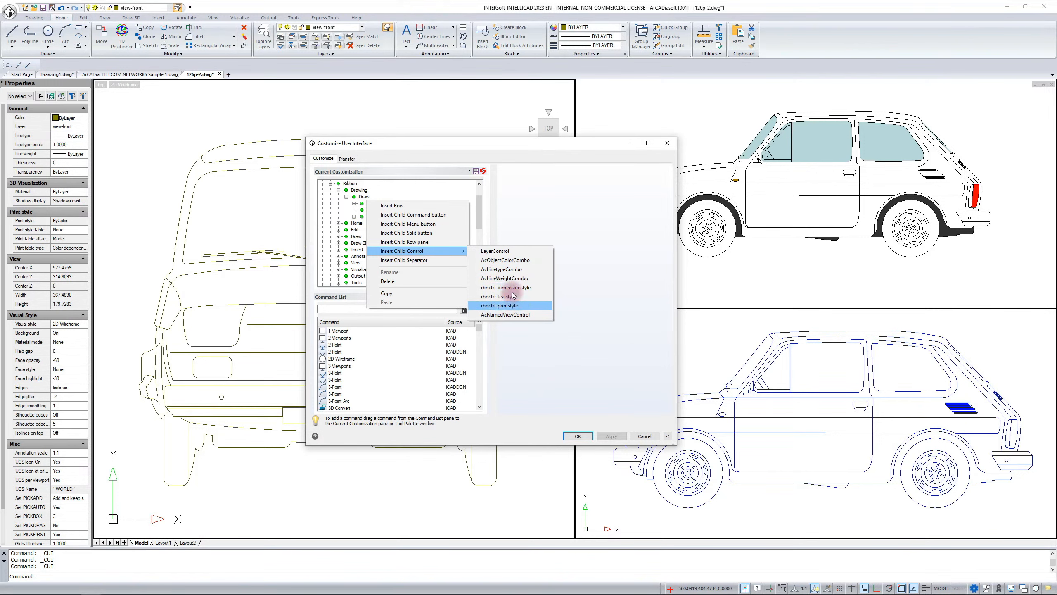
{"action": "left_click", "coordinate": [381, 188]}
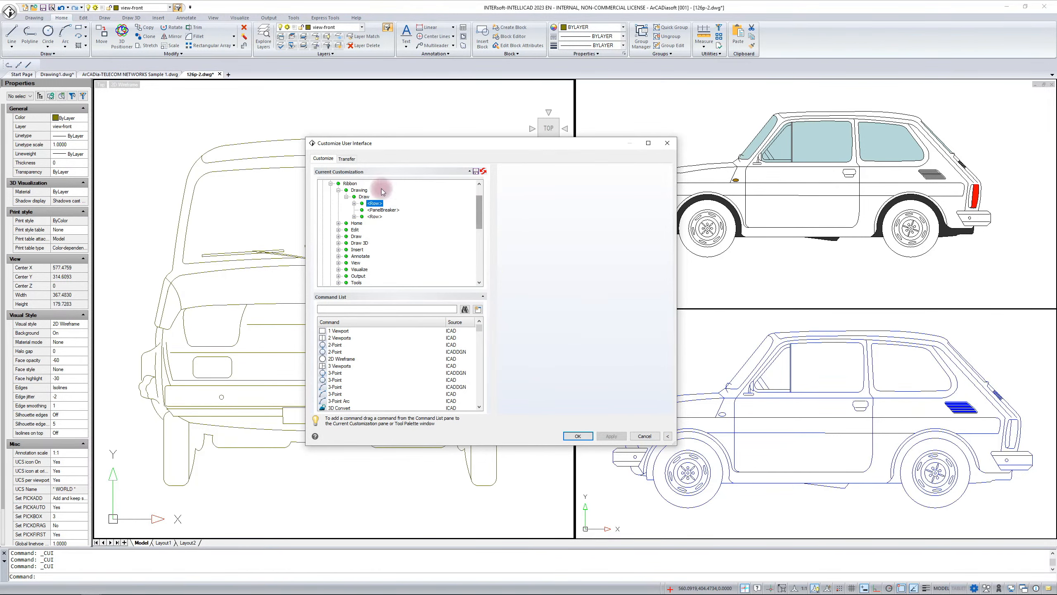
Collapse the Ribbon node, view the descriptions of the Aliases and Keyboard Shortcuts nodes, and close the customization dialog
{"action": "left_click", "coordinate": [330, 183]}
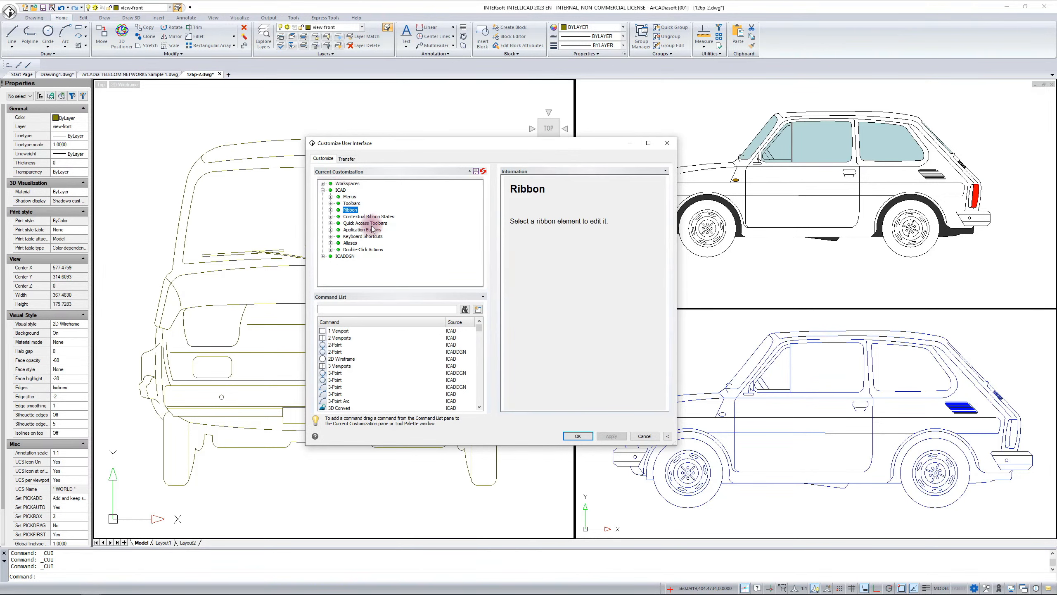
{"action": "left_click", "coordinate": [350, 244]}
{"action": "left_click", "coordinate": [331, 244]}
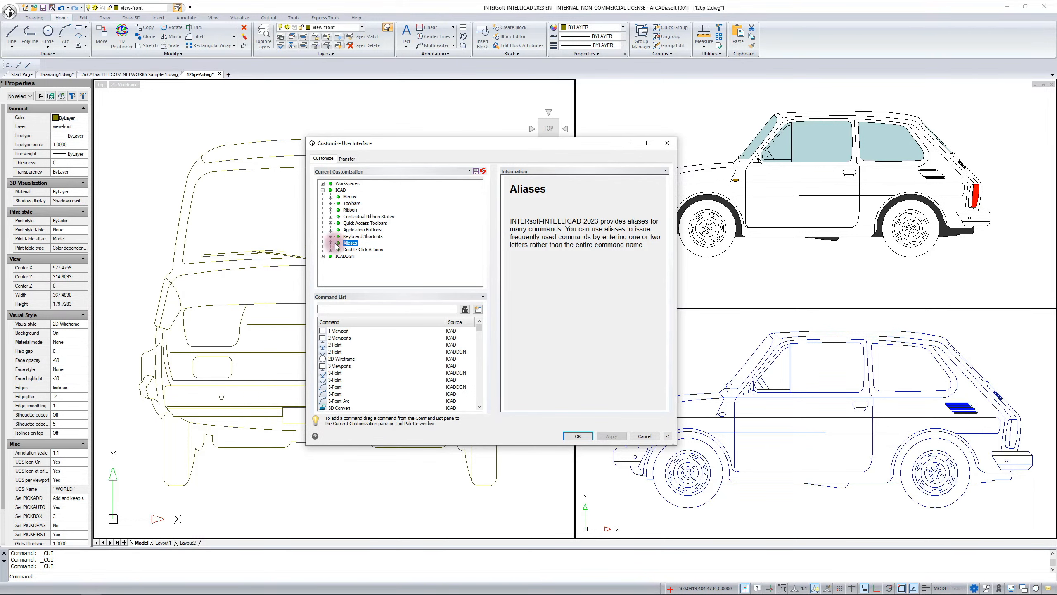
{"action": "left_click", "coordinate": [352, 238]}
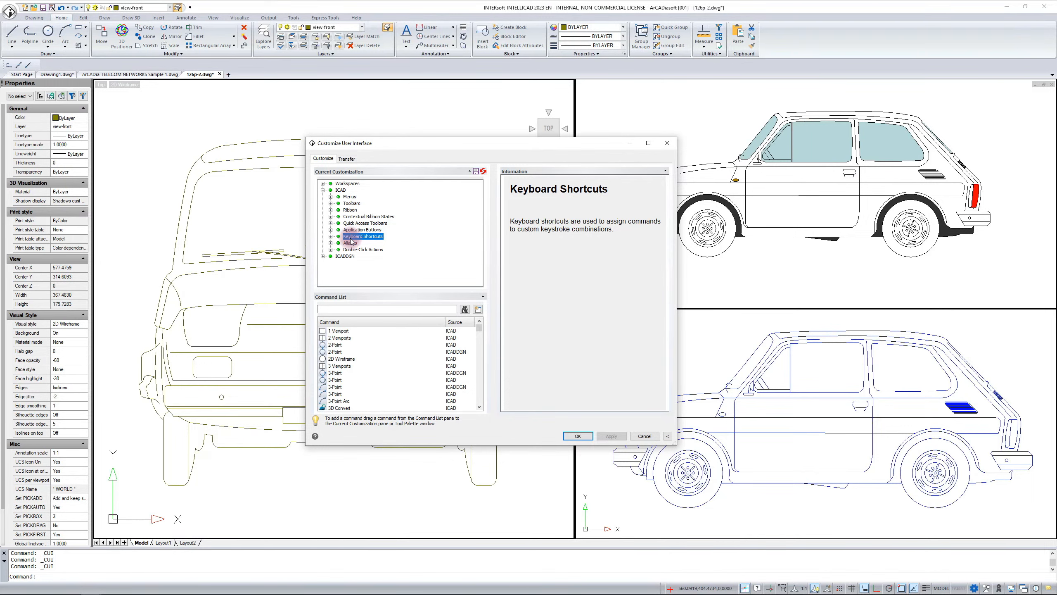
{"action": "left_click", "coordinate": [457, 240]}
{"action": "left_click", "coordinate": [666, 143]}
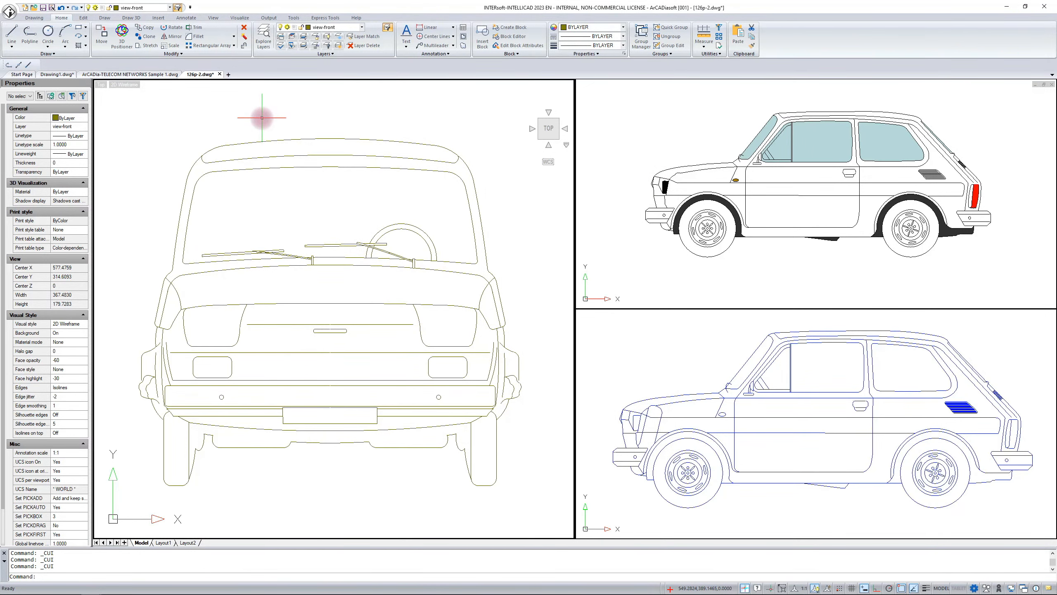
Draw a single line above the car's front view with the L alias, from about (542, 390) to (590, 400)
{"action": "type", "text": "l"}
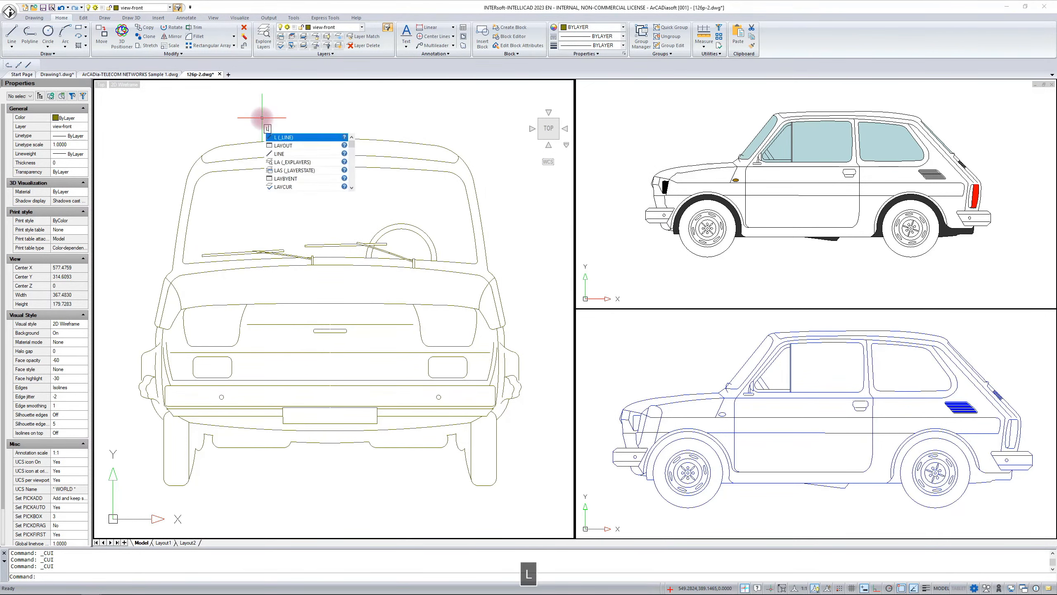
{"action": "left_click", "coordinate": [286, 138]}
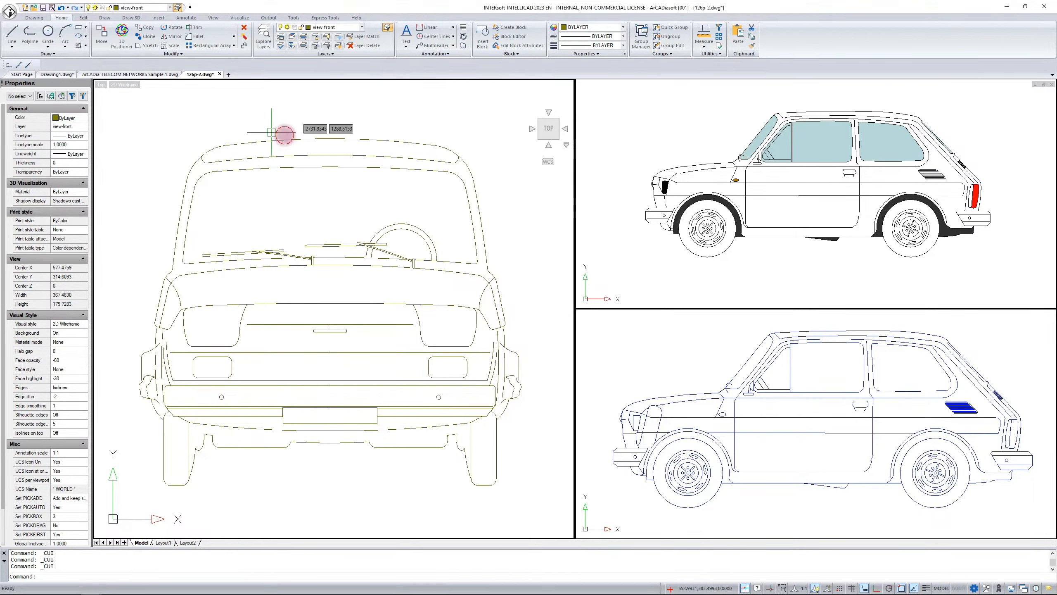
{"action": "left_click", "coordinate": [244, 117]}
{"action": "left_click", "coordinate": [365, 90]}
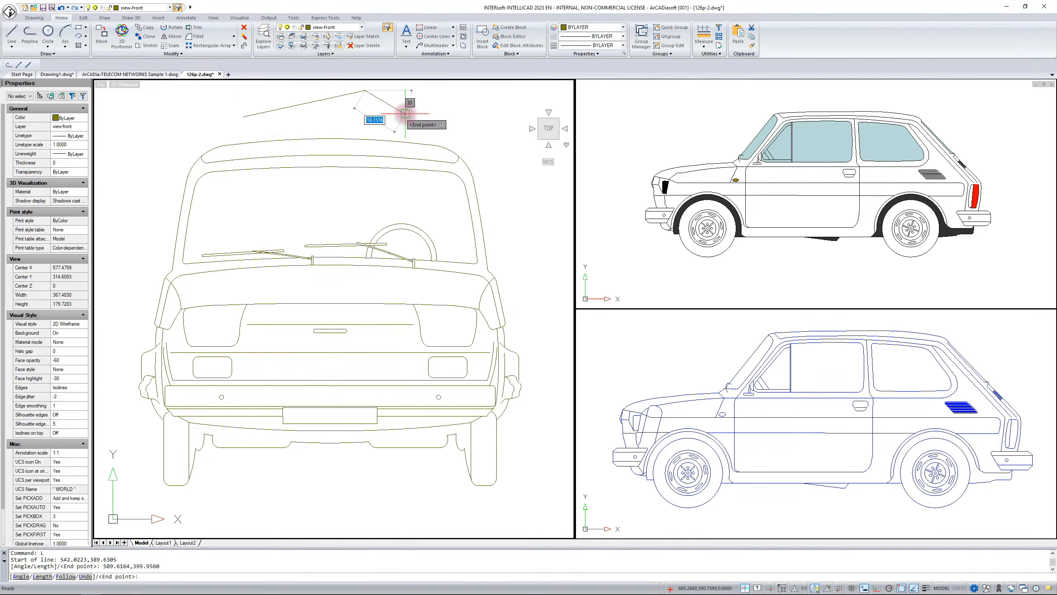
{"action": "key", "text": "Escape"}
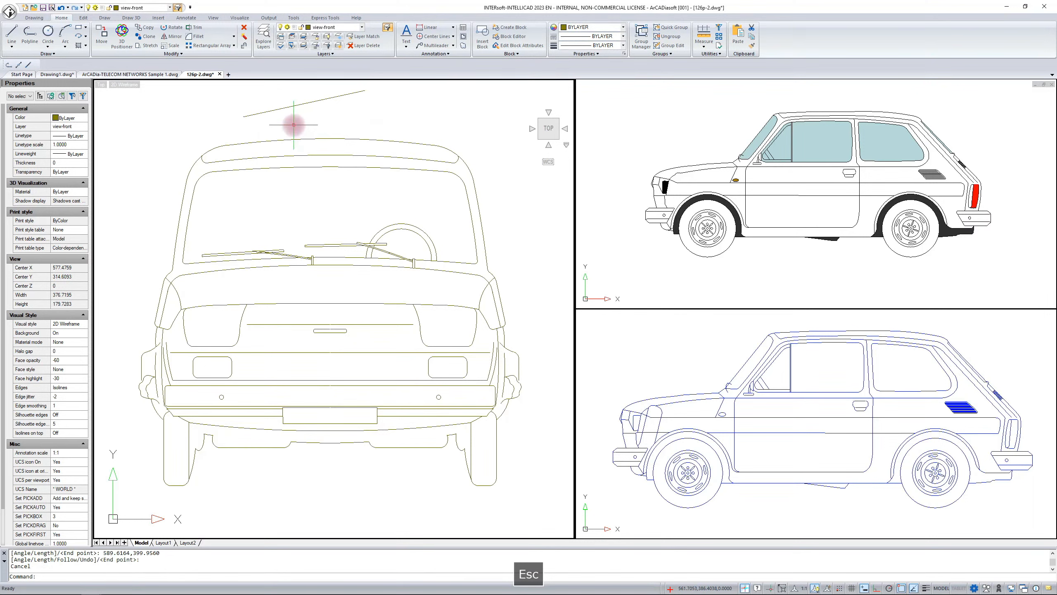
View the command suggestions for the alias LA without running any of them
{"action": "type", "text": "LA"}
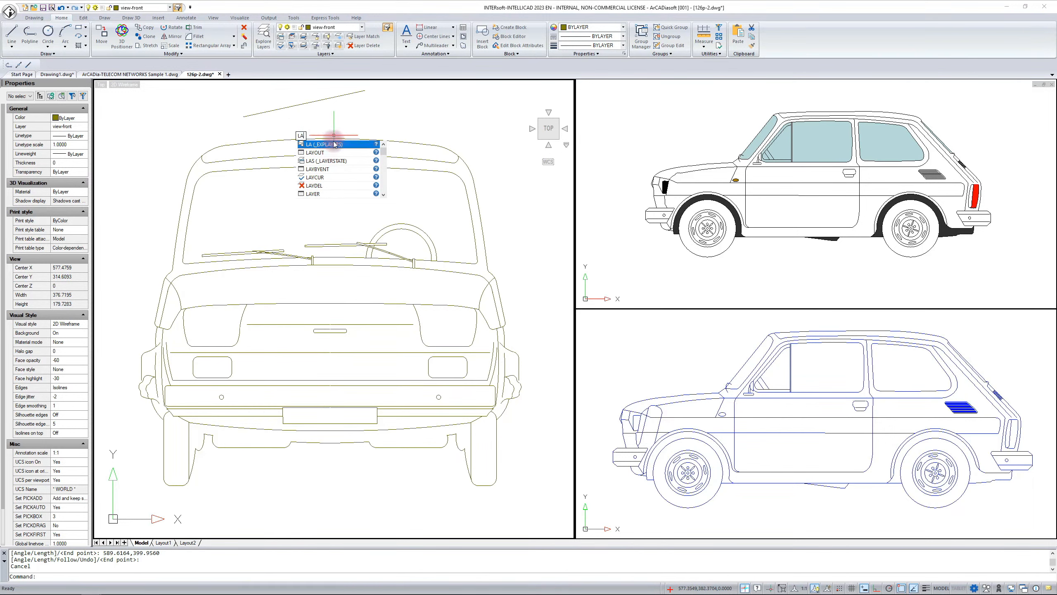
{"action": "key", "text": "Escape"}
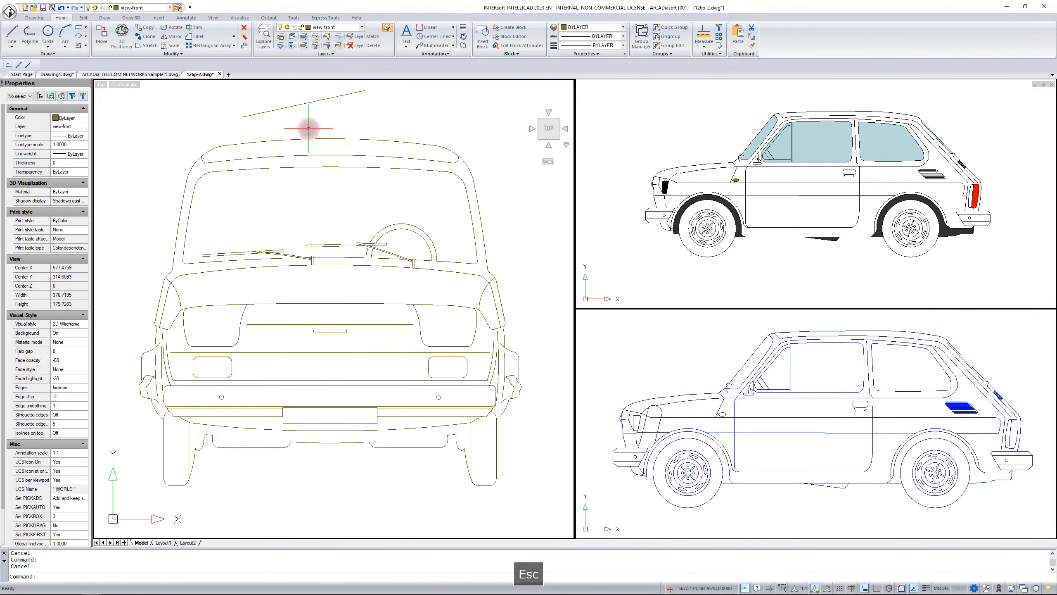
Reopen the user interface customization and expand the Aliases node under ICAD
{"action": "right_click", "coordinate": [783, 50]}
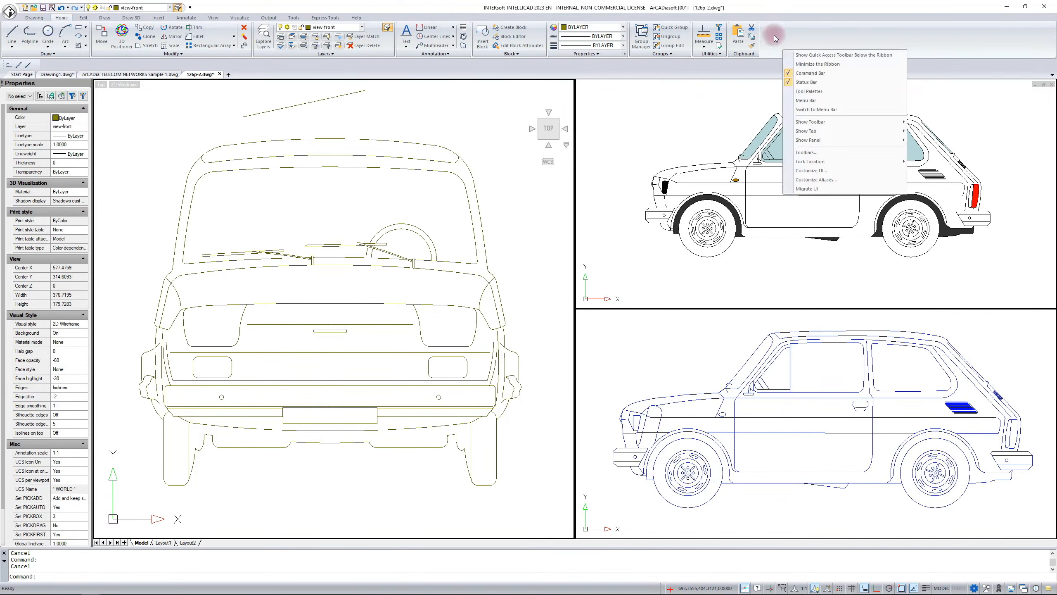
{"action": "left_click", "coordinate": [811, 171]}
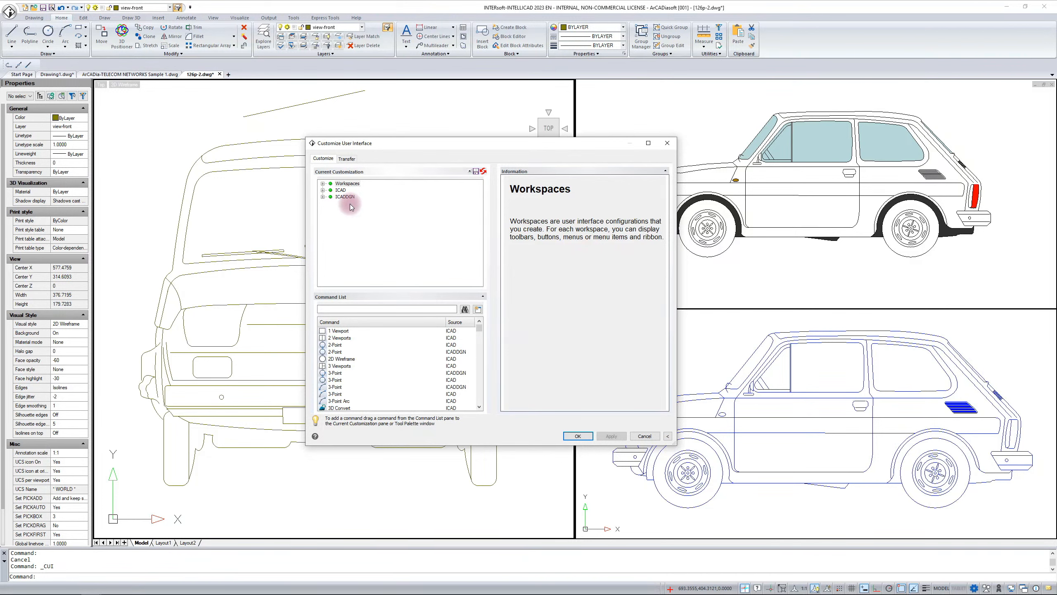
{"action": "left_click", "coordinate": [322, 190]}
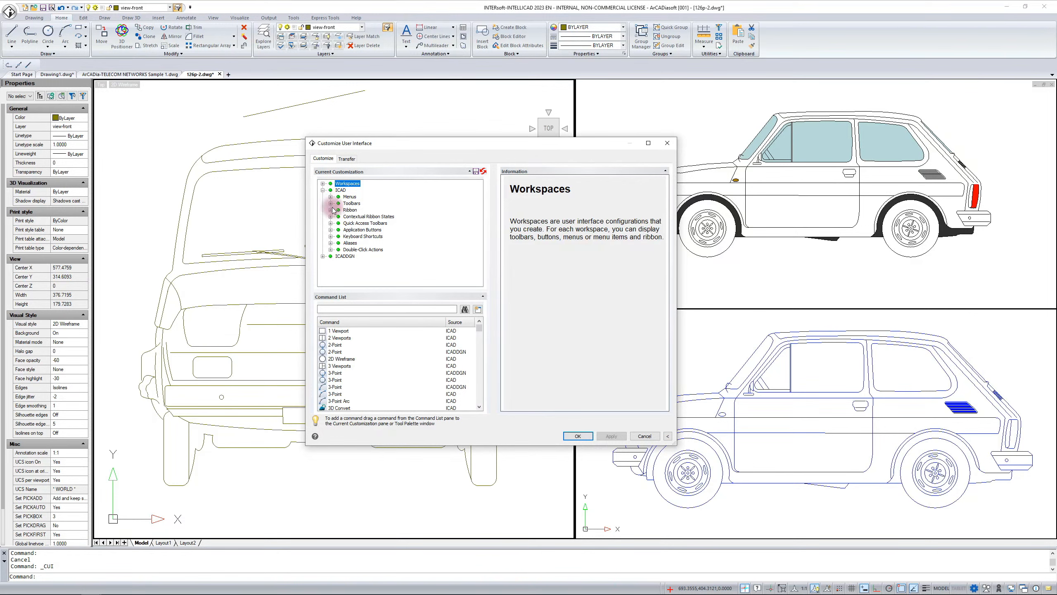
{"action": "left_click", "coordinate": [331, 237]}
{"action": "left_click", "coordinate": [330, 184]}
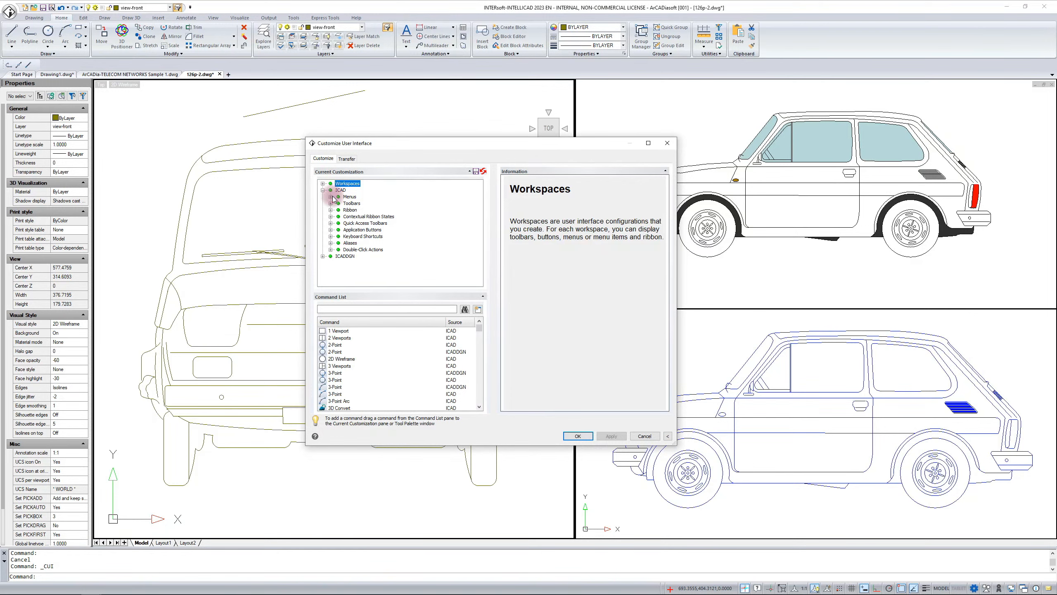
{"action": "left_click", "coordinate": [331, 244]}
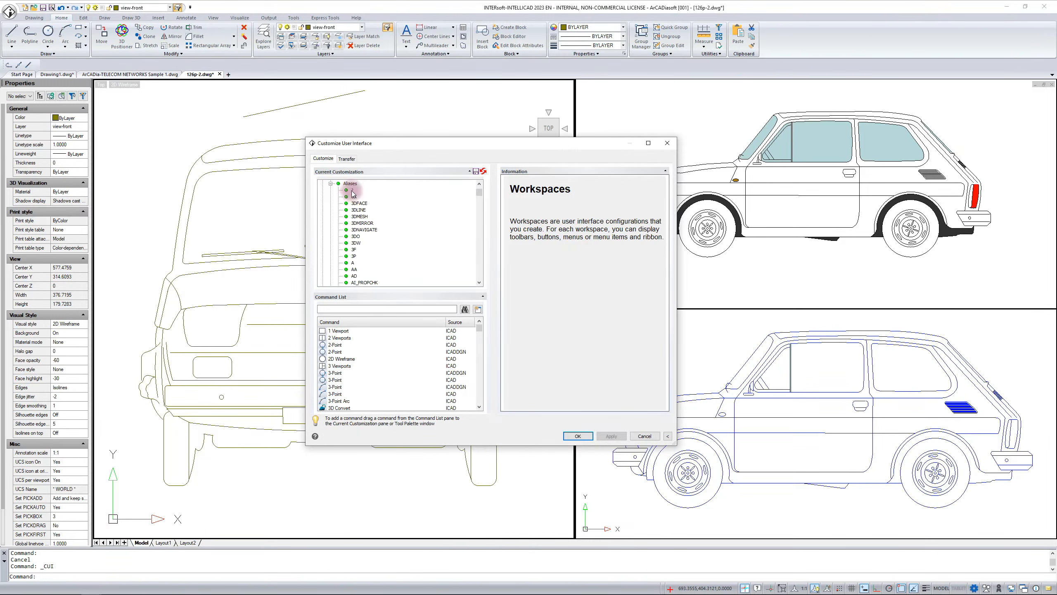
Browse the list of command aliases and view the properties of the P and PA aliases
{"action": "scroll", "coordinate": [356, 265], "scroll_direction": "down", "scroll_amount": 2}
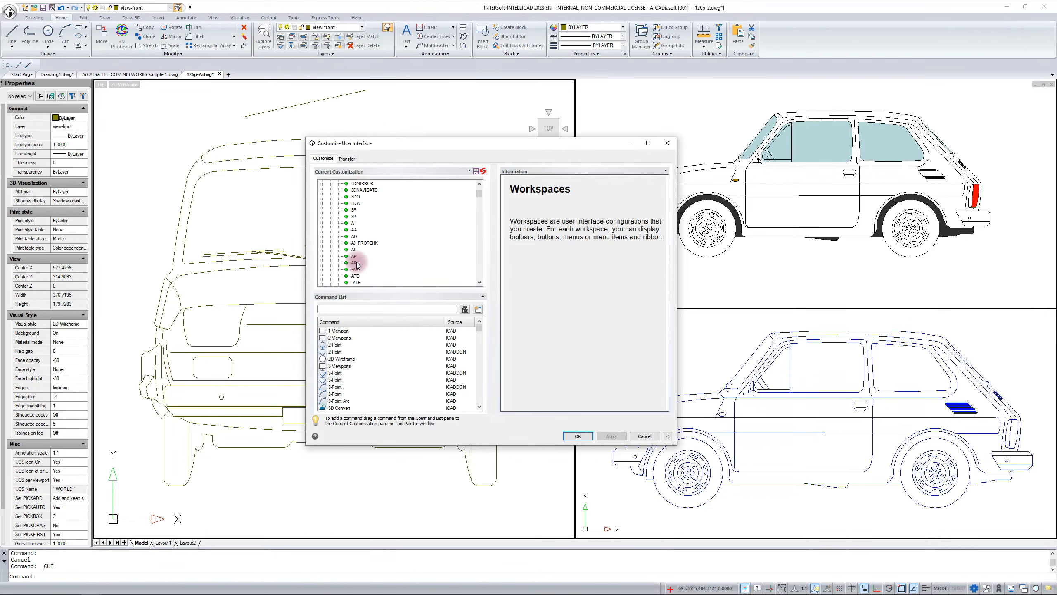
{"action": "scroll", "coordinate": [357, 264], "scroll_direction": "up", "scroll_amount": 3}
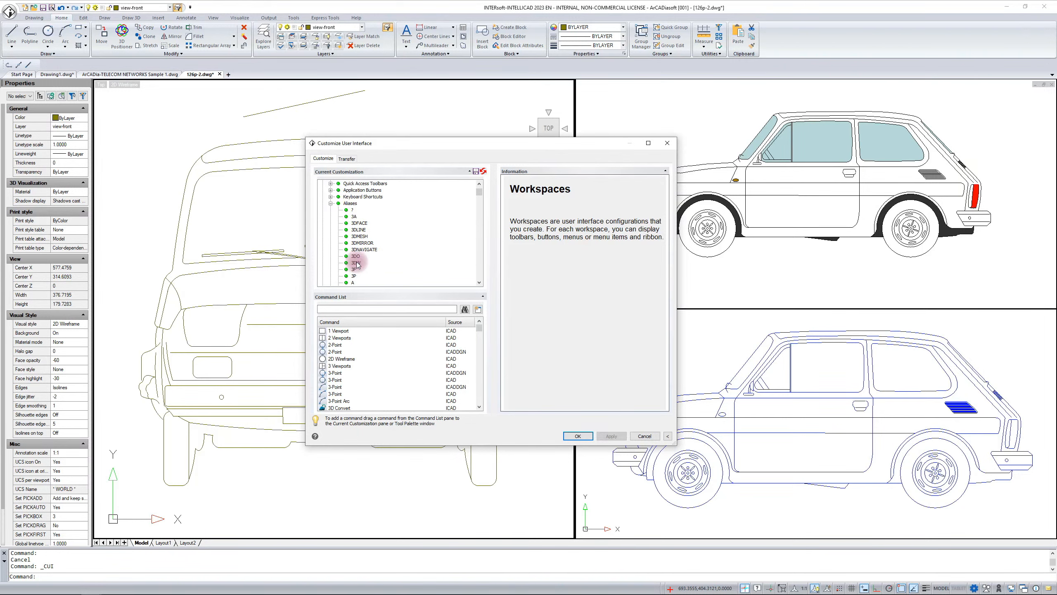
{"action": "scroll", "coordinate": [357, 265], "scroll_direction": "down", "scroll_amount": 10}
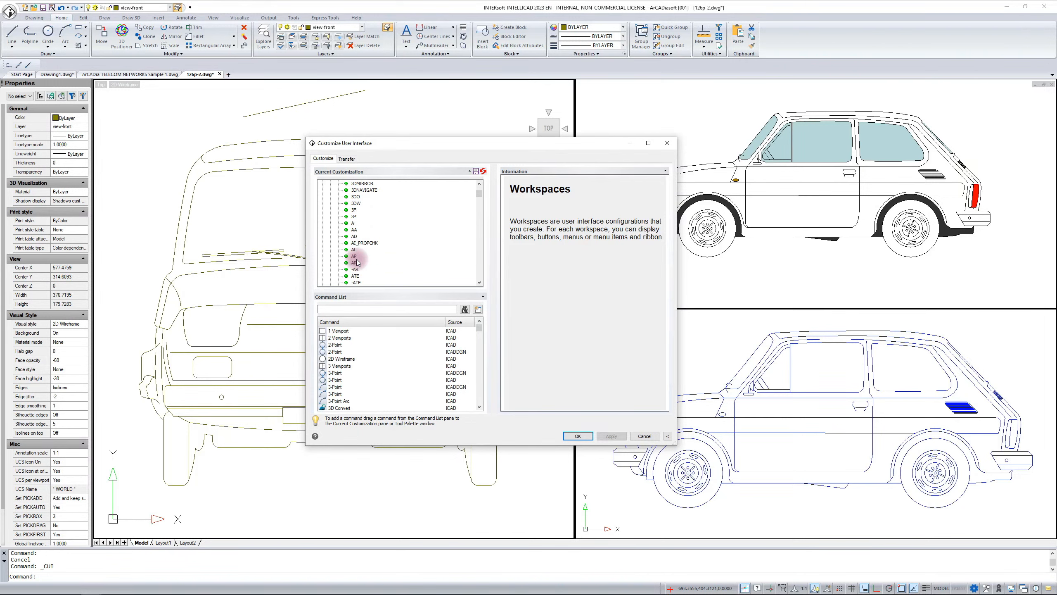
{"action": "scroll", "coordinate": [356, 258], "scroll_direction": "down", "scroll_amount": 10}
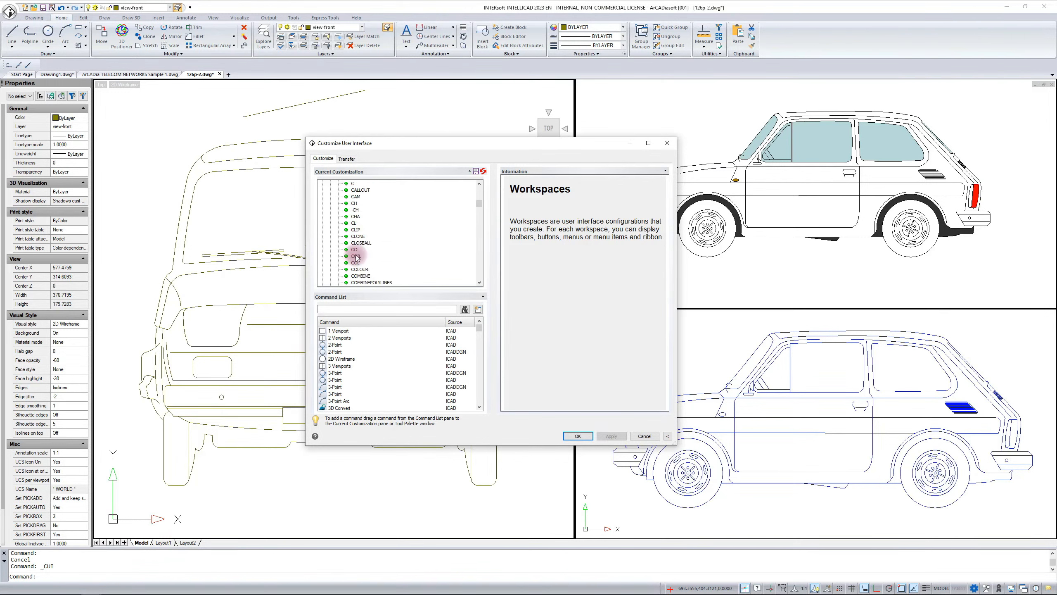
{"action": "scroll", "coordinate": [356, 257], "scroll_direction": "down", "scroll_amount": 8}
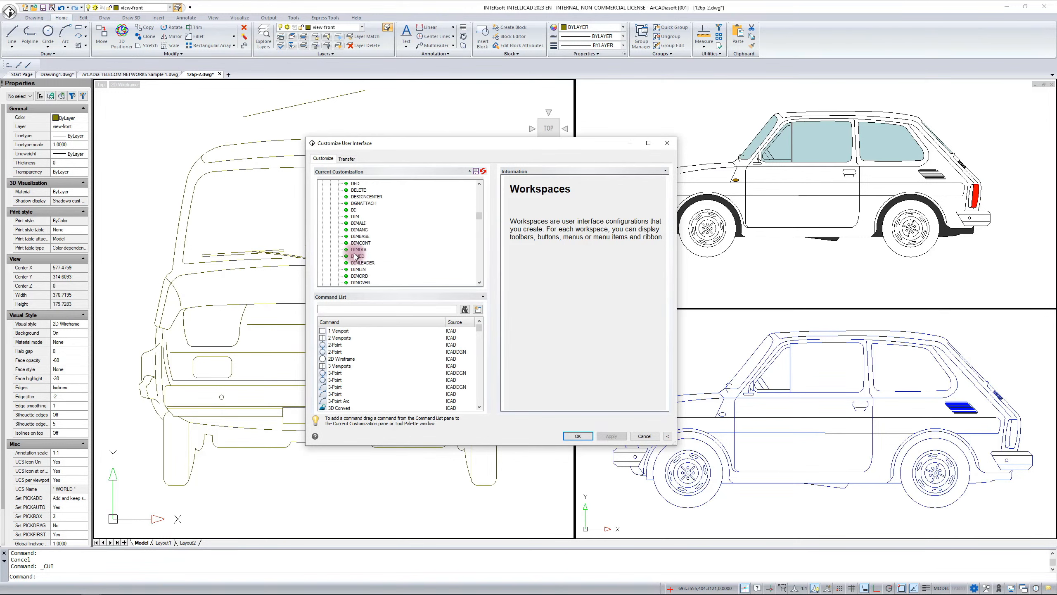
{"action": "scroll", "coordinate": [354, 256], "scroll_direction": "down", "scroll_amount": 10}
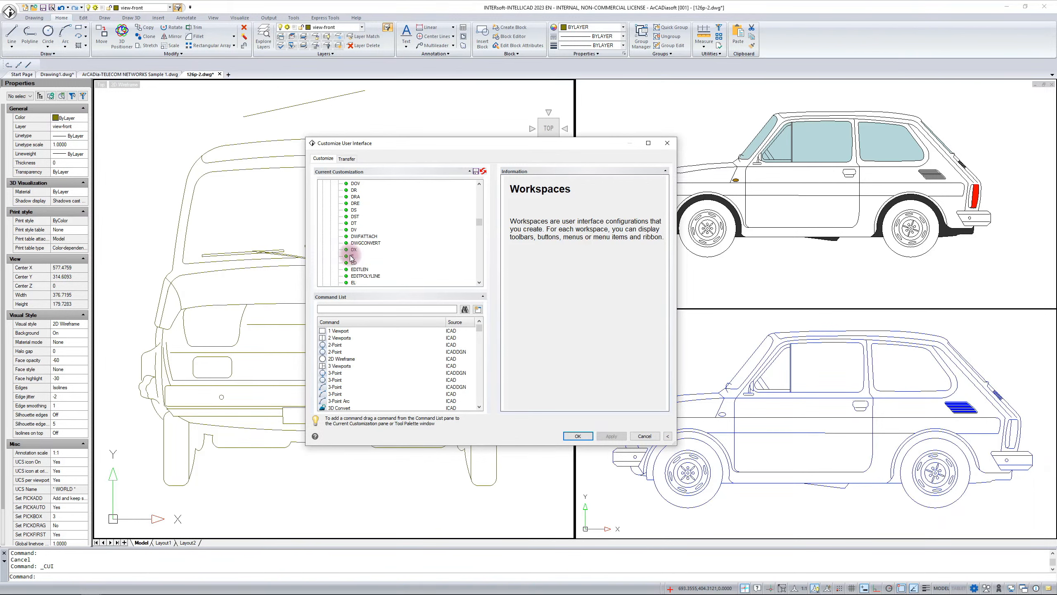
{"action": "scroll", "coordinate": [351, 257], "scroll_direction": "down", "scroll_amount": 10}
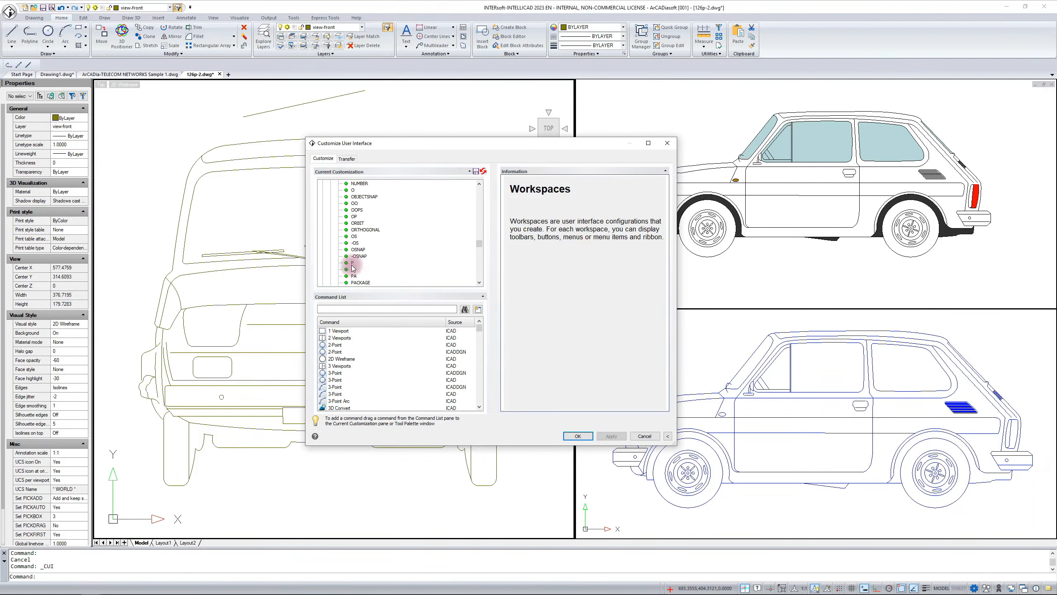
{"action": "left_click", "coordinate": [354, 262]}
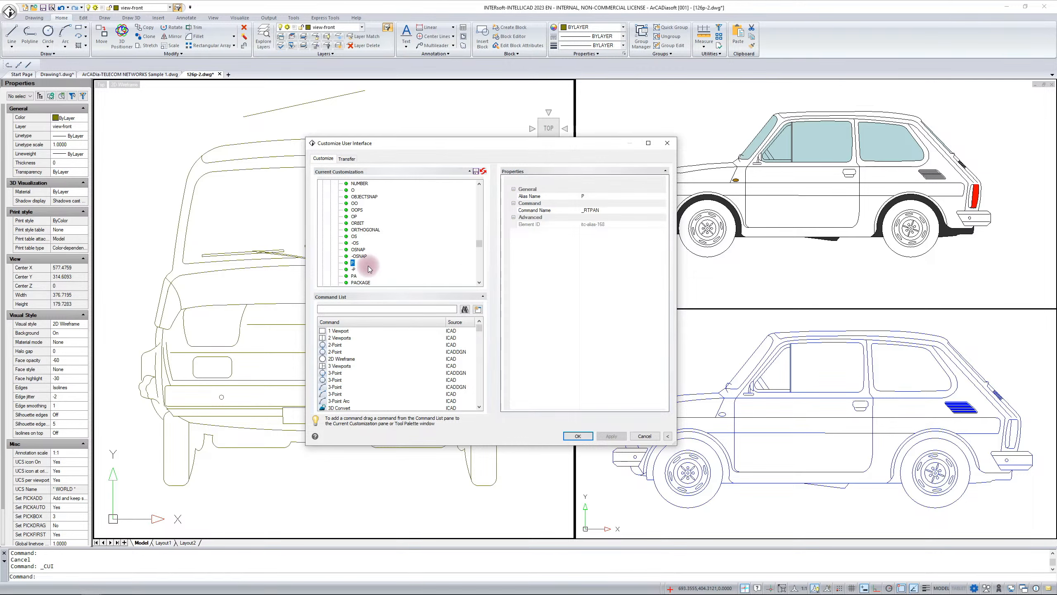
{"action": "left_click", "coordinate": [354, 276]}
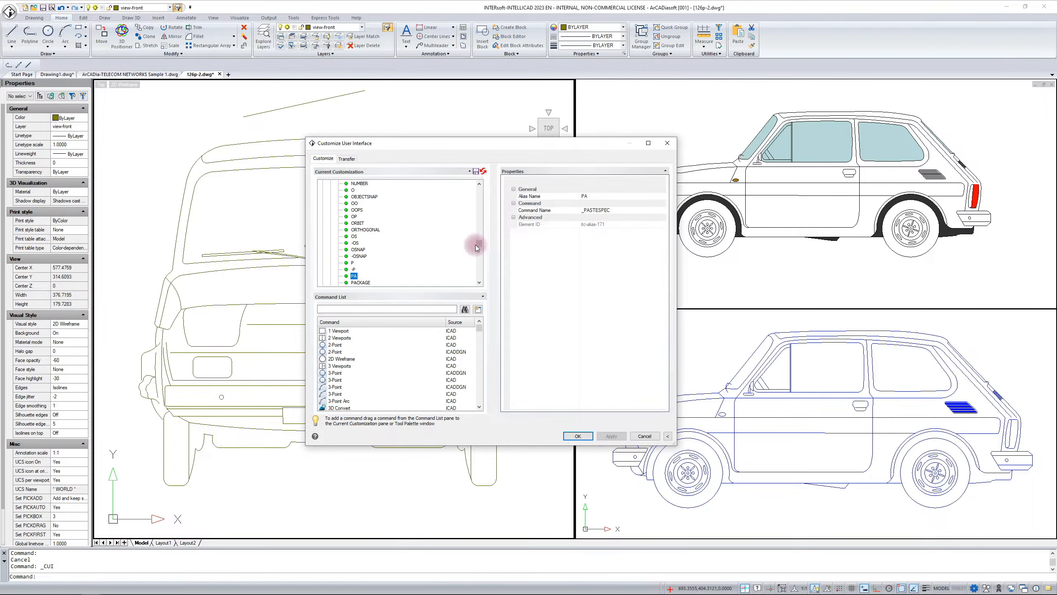
Expand the Keyboard Shortcuts node under ICAD and view the properties of the F5 shortcut
{"action": "left_click_drag", "start_coordinate": [479, 243], "coordinate": [476, 176]}
{"action": "left_click", "coordinate": [330, 237]}
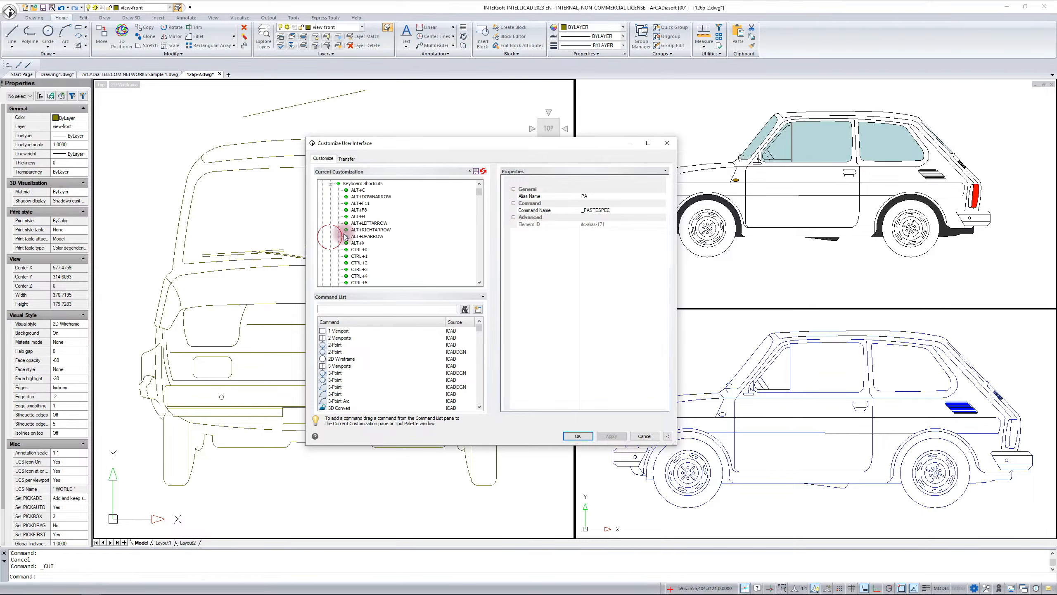
{"action": "scroll", "coordinate": [356, 262], "scroll_direction": "down", "scroll_amount": 4}
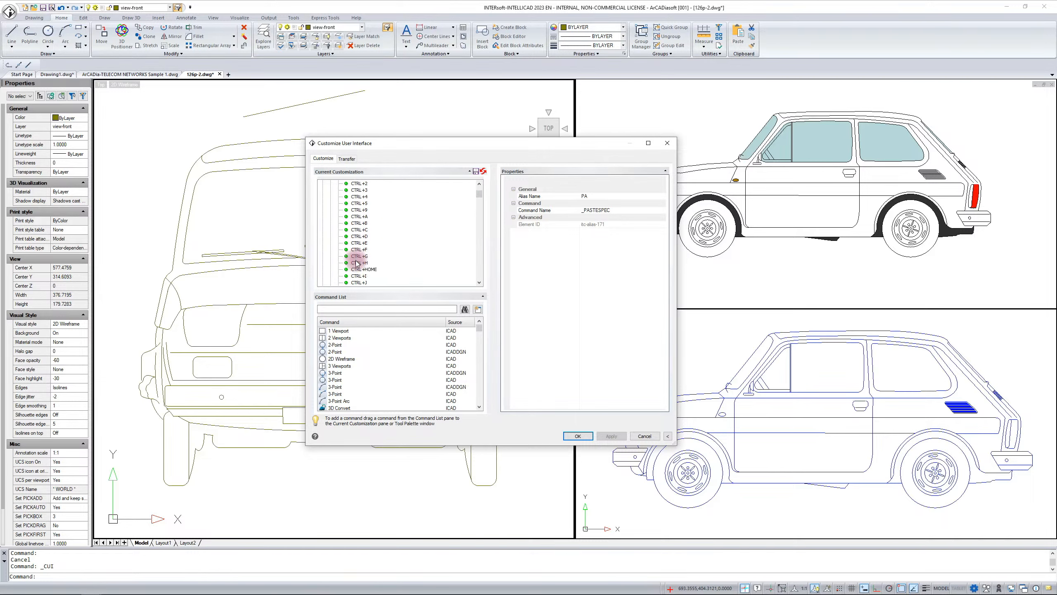
{"action": "scroll", "coordinate": [357, 262], "scroll_direction": "down", "scroll_amount": 7}
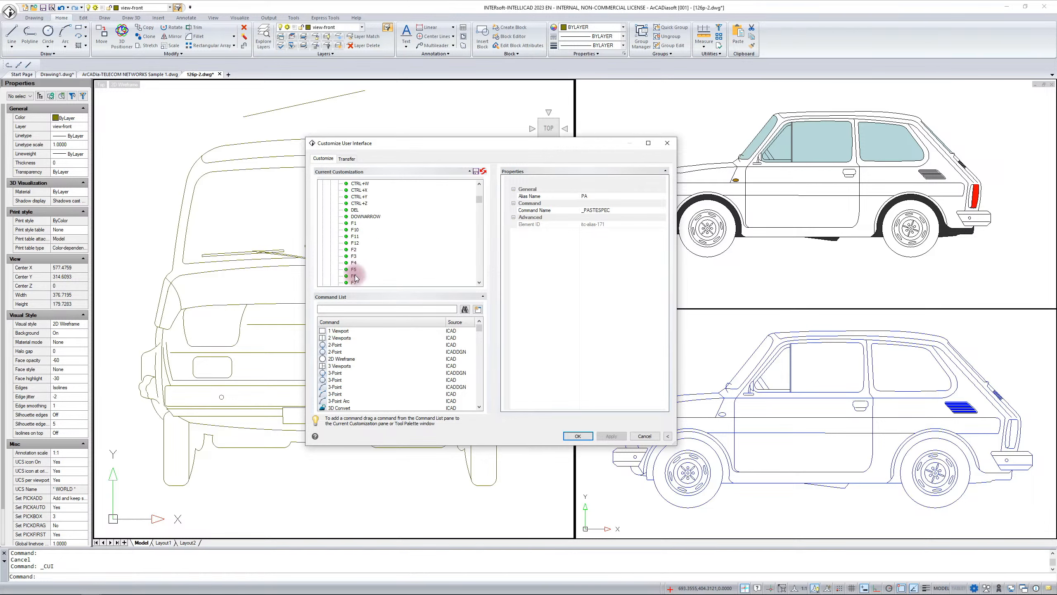
{"action": "left_click", "coordinate": [353, 270]}
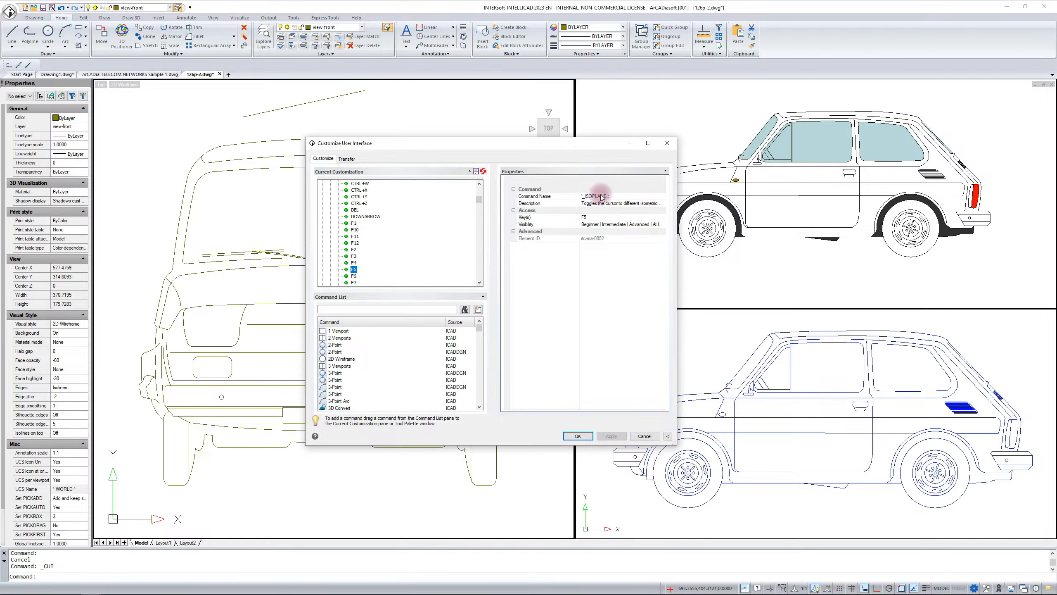
{"action": "left_click", "coordinate": [354, 269]}
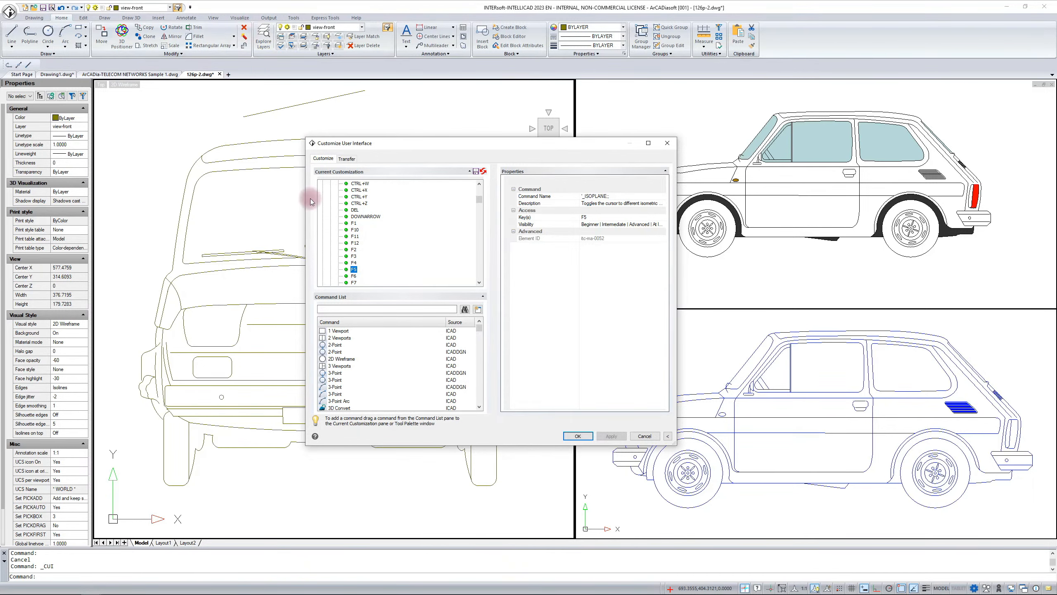
Delete the F5 shortcut from the Keyboard Shortcuts node and confirm the deletion
{"action": "right_click", "coordinate": [353, 268]}
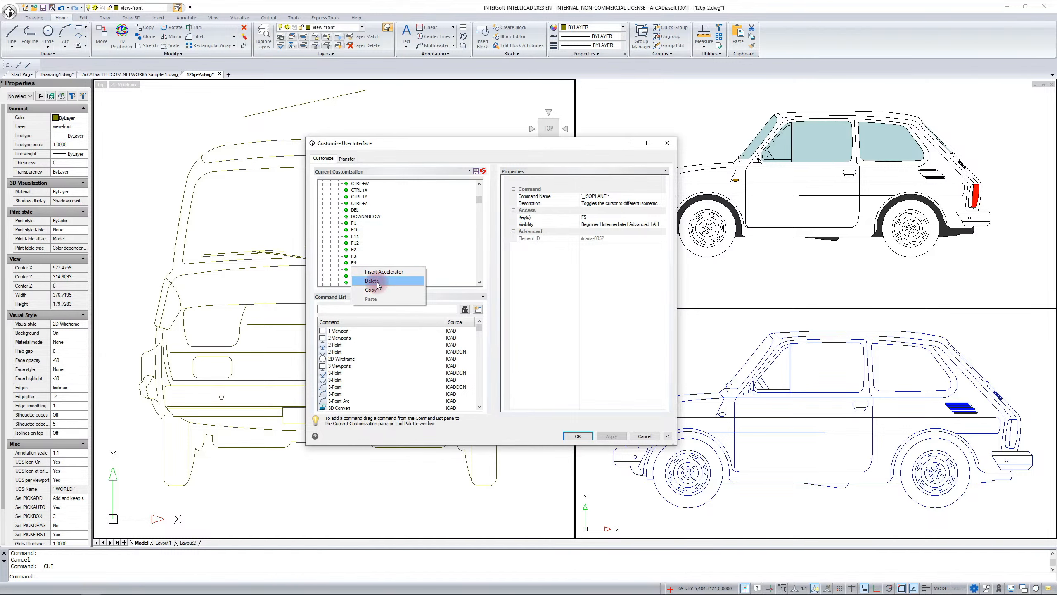
{"action": "left_click", "coordinate": [377, 282]}
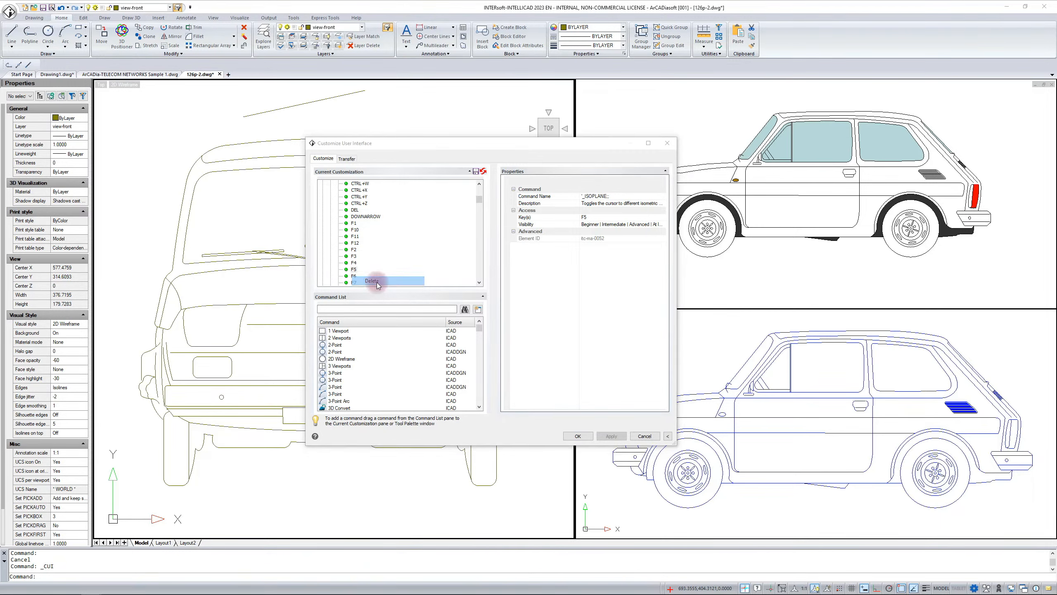
{"action": "left_click", "coordinate": [475, 307]}
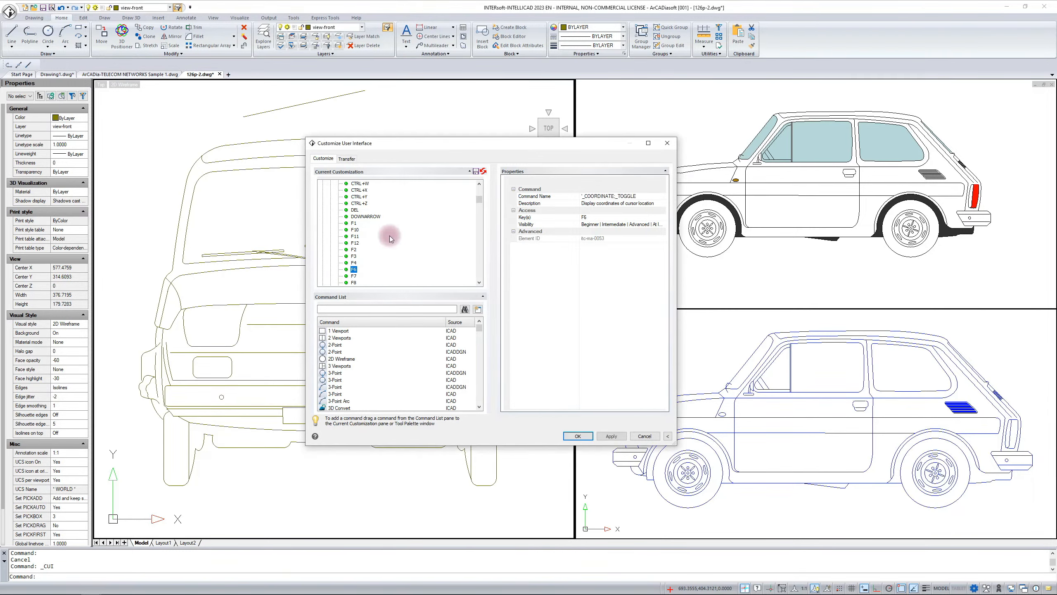
Insert a new accelerator under the Keyboard Shortcuts node and assign it the key F5
{"action": "scroll", "coordinate": [362, 208], "scroll_direction": "up", "scroll_amount": 3}
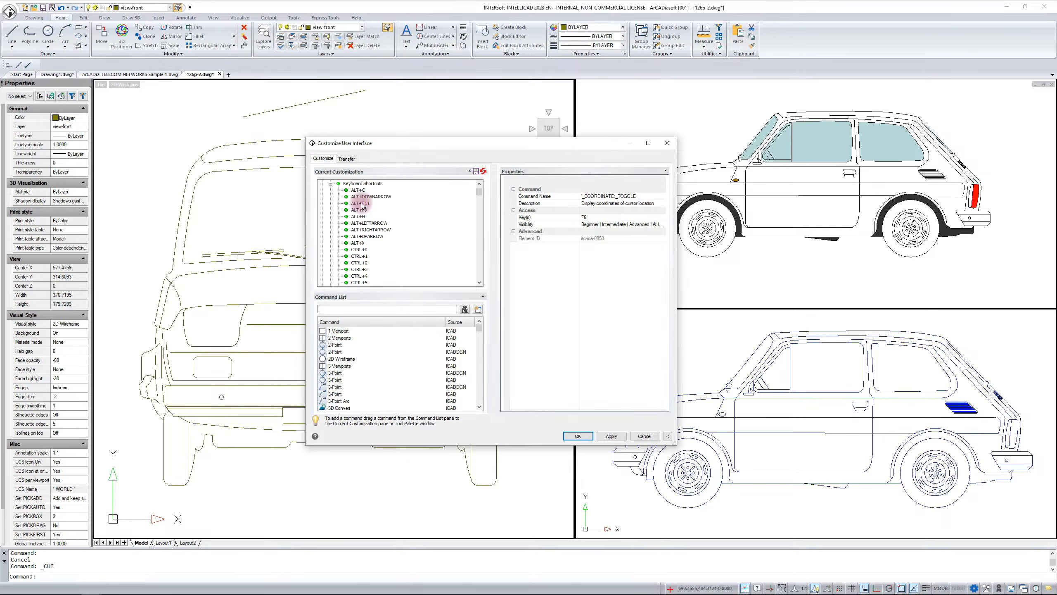
{"action": "left_click", "coordinate": [346, 183]}
{"action": "right_click", "coordinate": [344, 182]}
{"action": "left_click", "coordinate": [375, 186]}
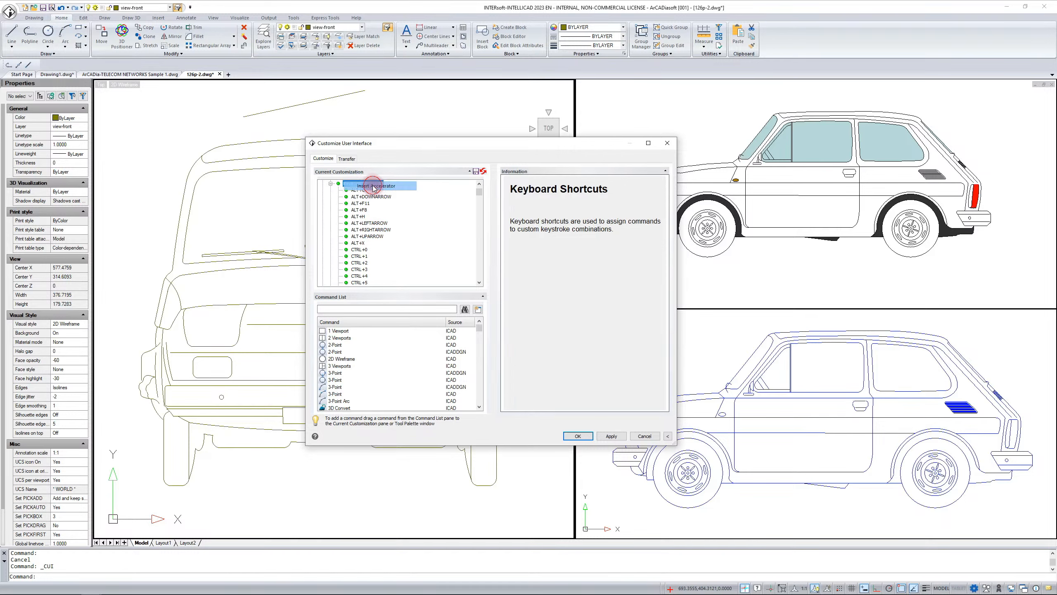
{"action": "key", "text": "F5"}
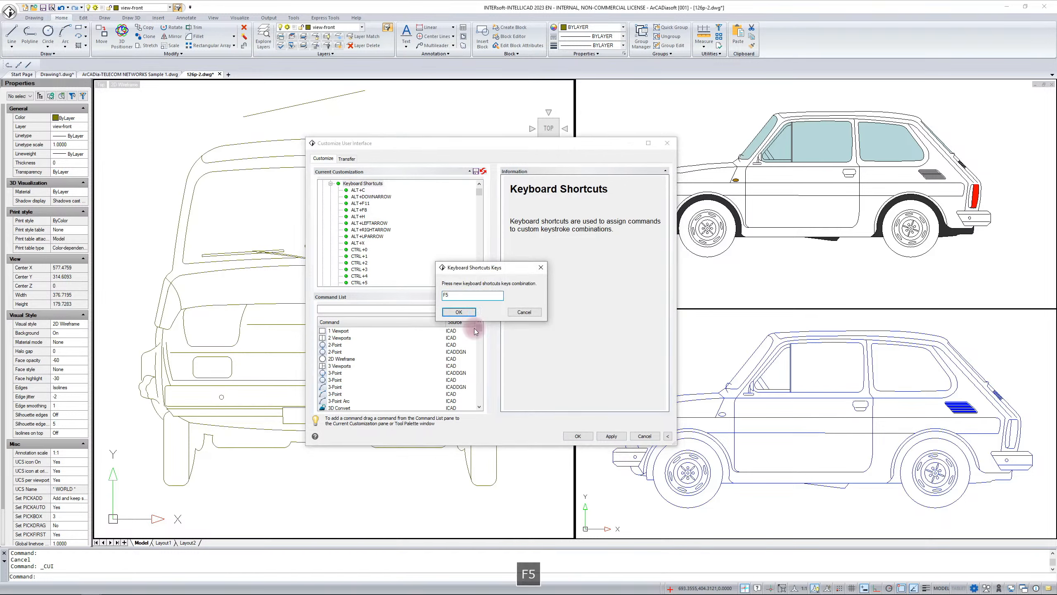
{"action": "left_click", "coordinate": [459, 312]}
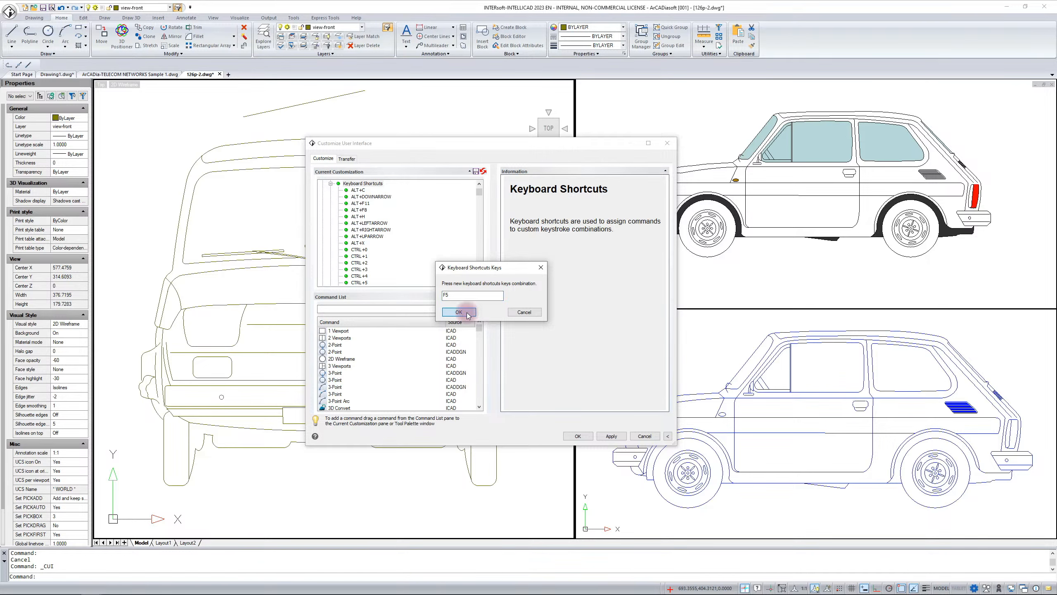
Search the command list for "rege" and copy the command name of Regen All
{"action": "left_click", "coordinate": [331, 308]}
{"action": "type", "text": "re"}
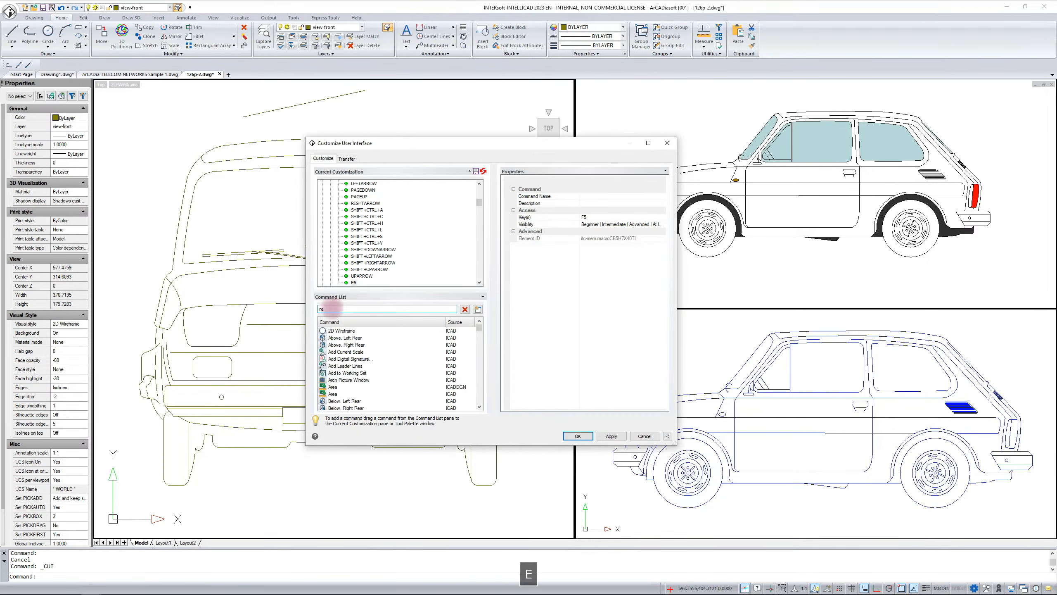
{"action": "type", "text": "ege"}
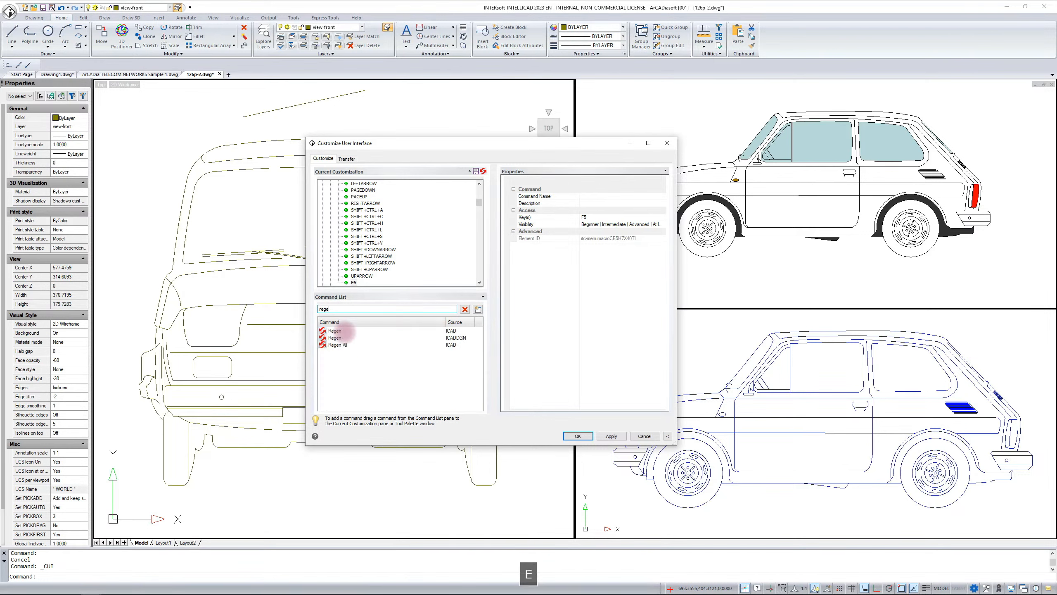
{"action": "left_click", "coordinate": [337, 345]}
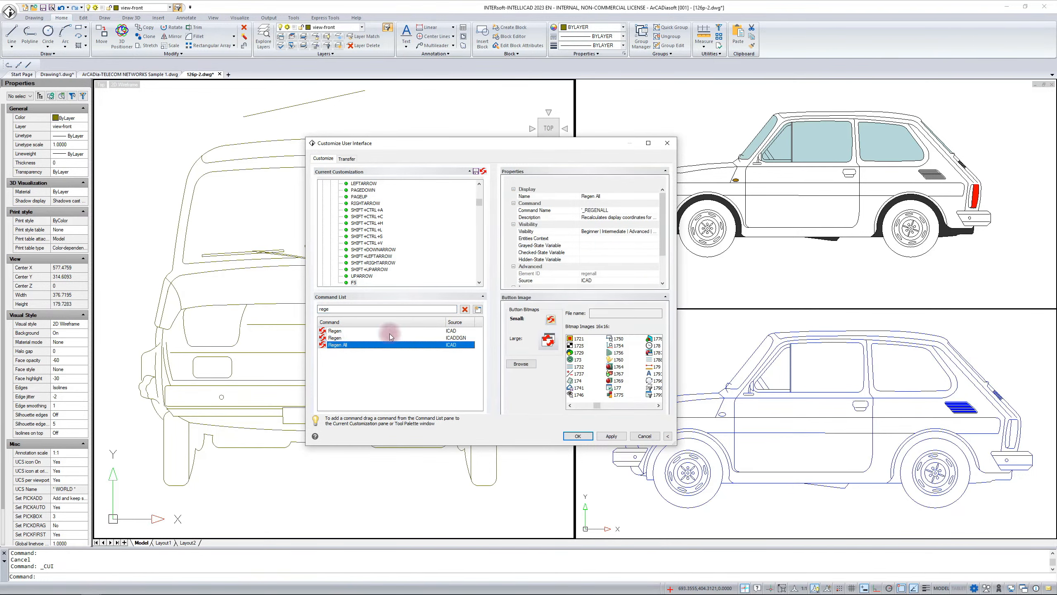
{"action": "left_click", "coordinate": [595, 210]}
{"action": "key", "text": "ctrl+c"}
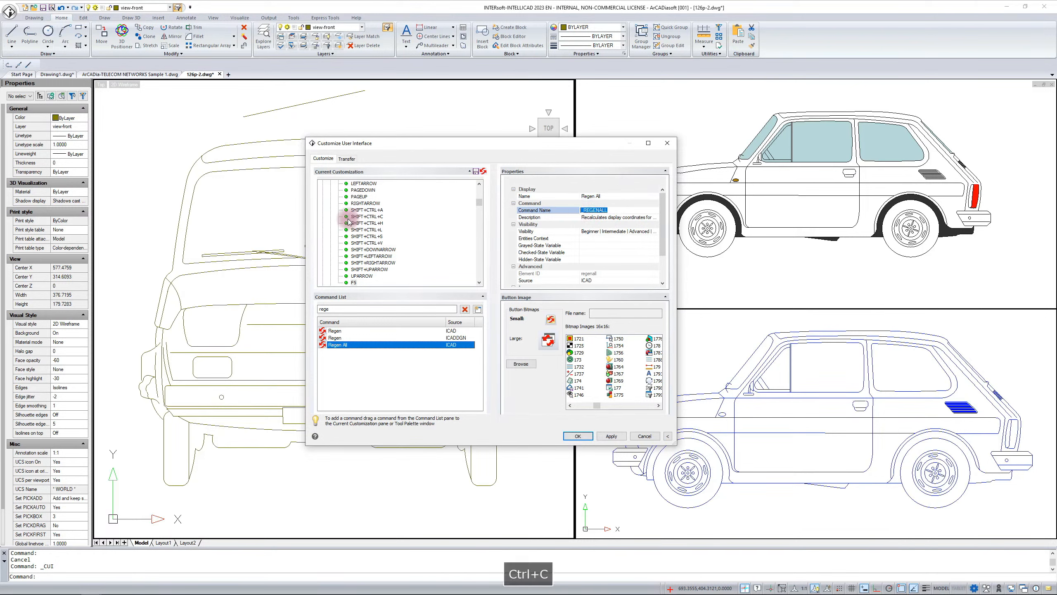
Paste '_REGENALL as the command name of the new F5 shortcut, then apply and close the customization
{"action": "left_click", "coordinate": [342, 276]}
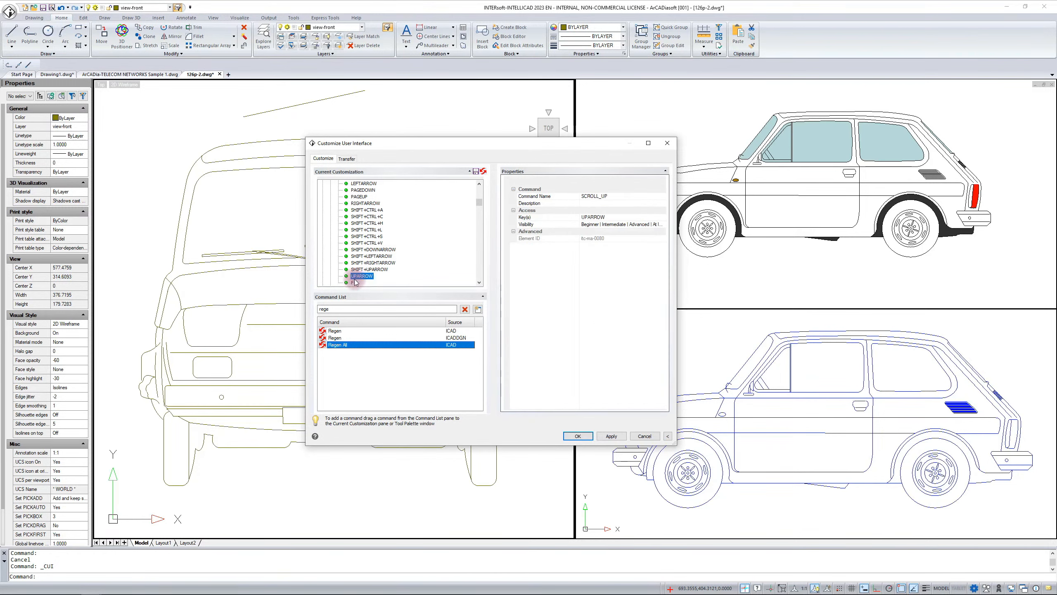
{"action": "scroll", "coordinate": [488, 230], "scroll_direction": "up", "scroll_amount": 5}
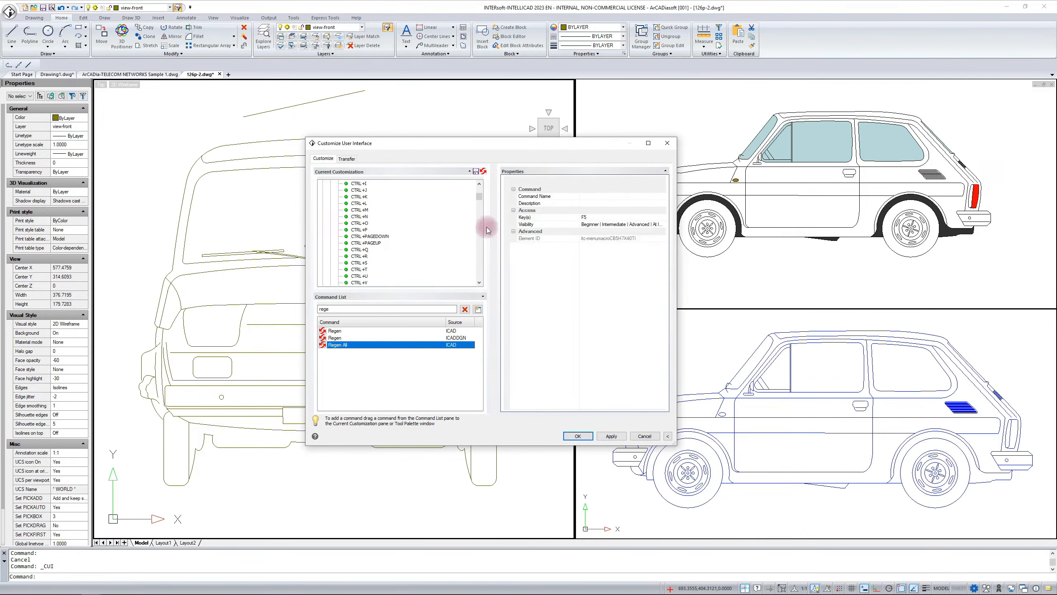
{"action": "left_click", "coordinate": [586, 196]}
{"action": "key", "text": "ctrl+v"}
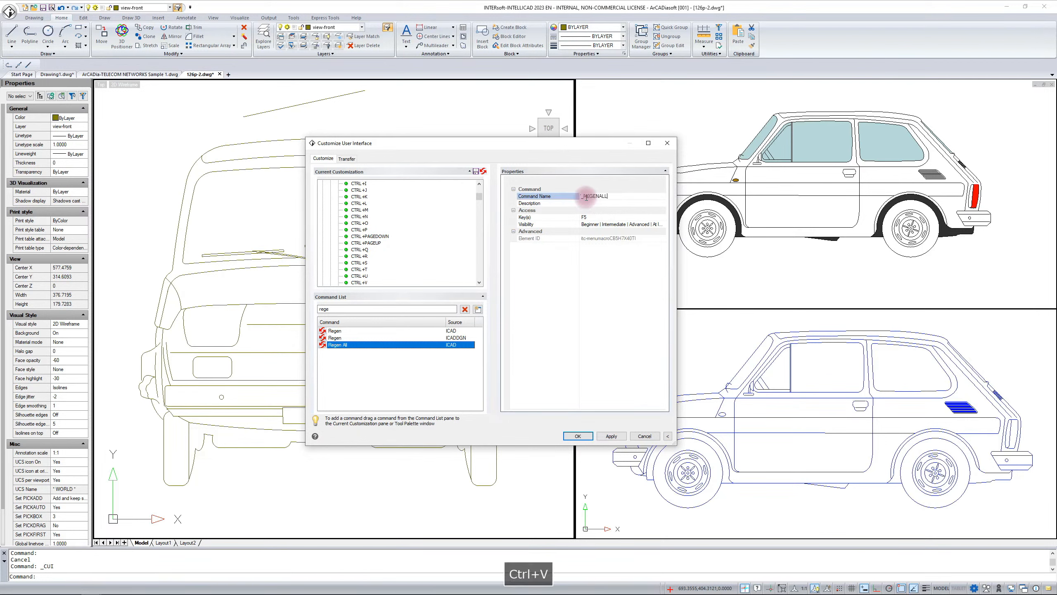
{"action": "key", "text": "Return"}
{"action": "left_click", "coordinate": [612, 436]}
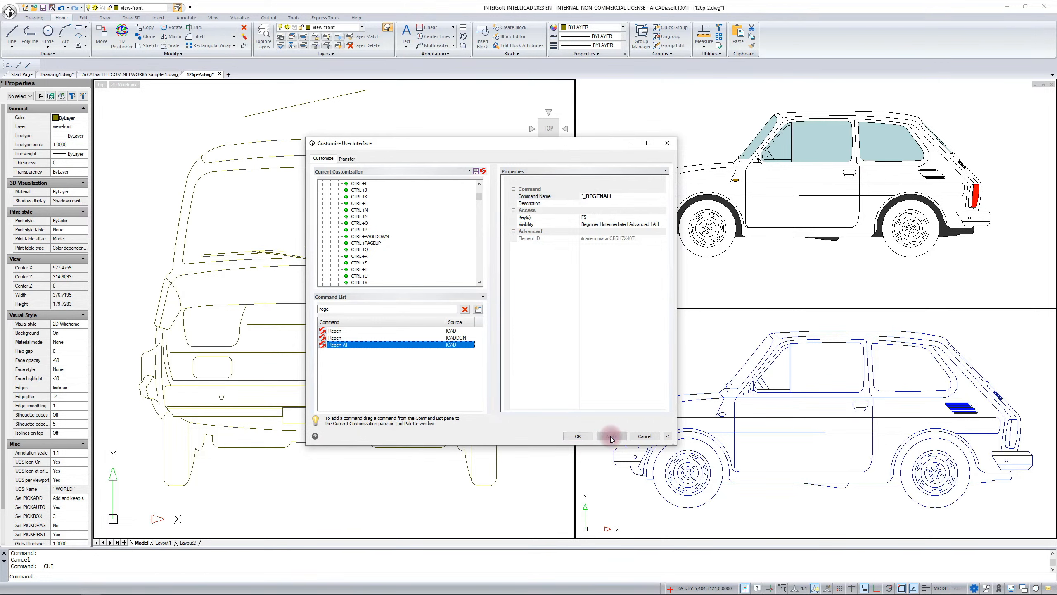
{"action": "left_click", "coordinate": [577, 436]}
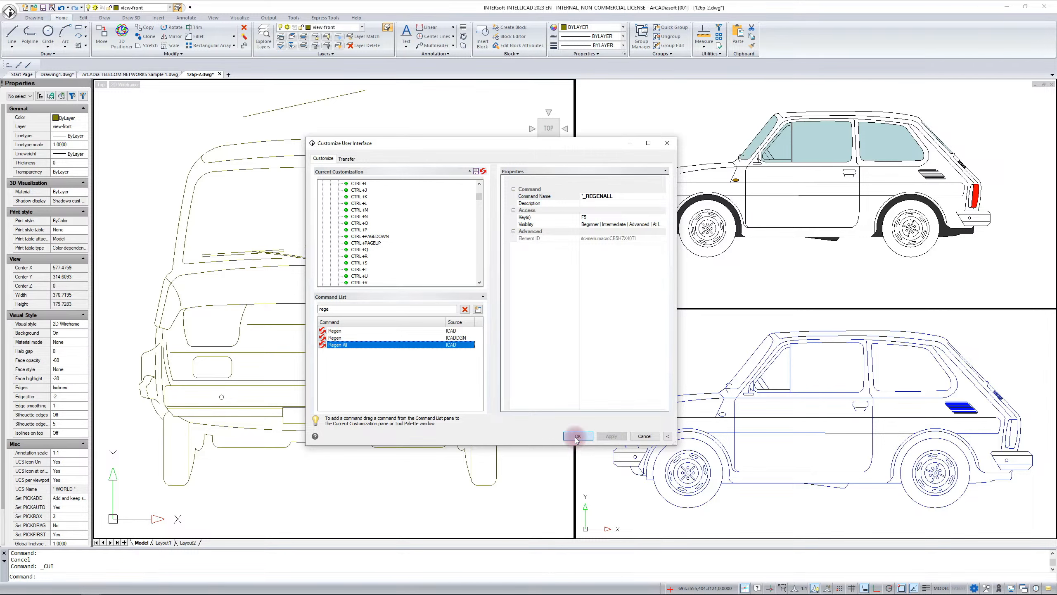
{"action": "left_click", "coordinate": [577, 436]}
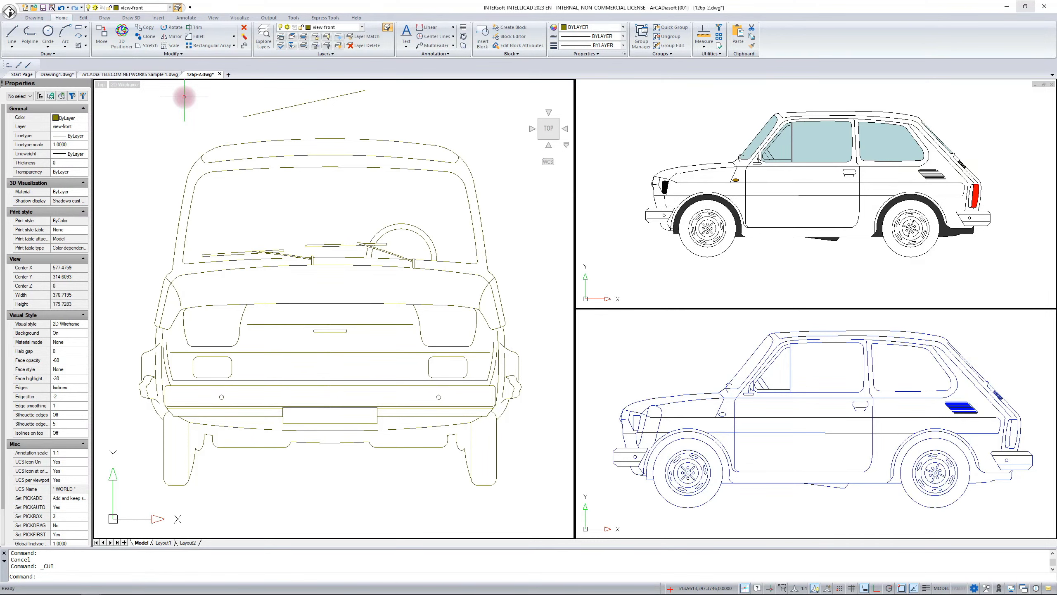
Reopen the user interface customization and expand the Aliases node under ICAD
{"action": "right_click", "coordinate": [791, 57]}
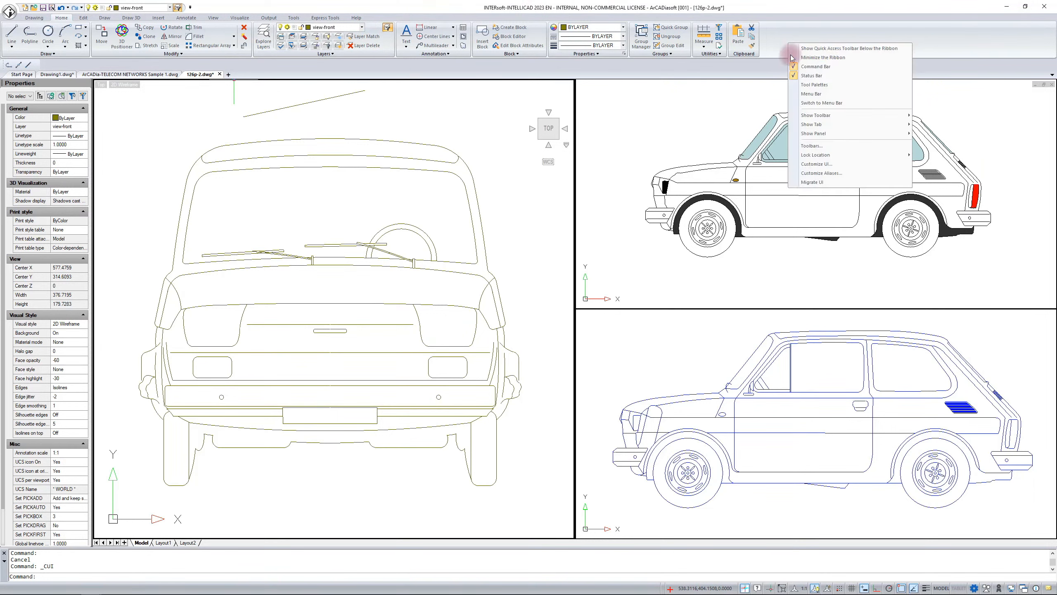
{"action": "left_click", "coordinate": [814, 164]}
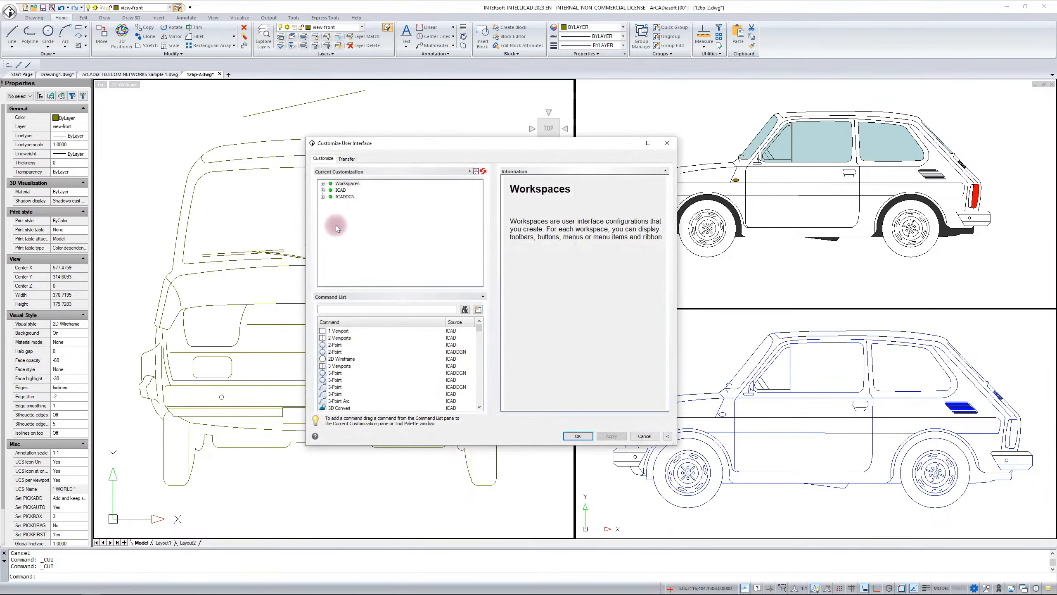
{"action": "left_click", "coordinate": [323, 190]}
{"action": "left_click", "coordinate": [330, 244]}
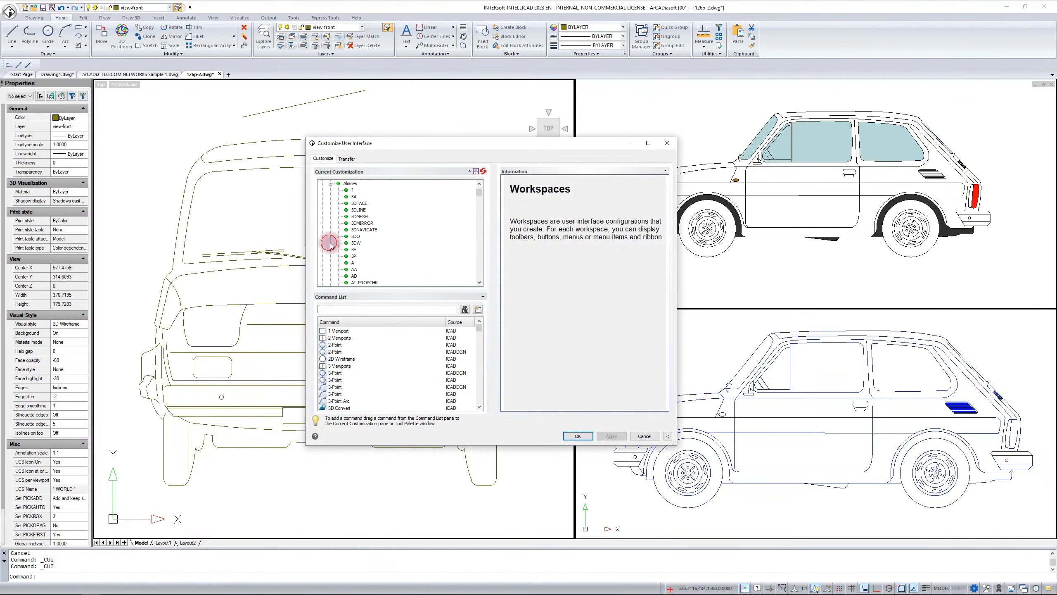
Browse the alias list and view the properties of the L and P aliases
{"action": "scroll", "coordinate": [341, 250], "scroll_direction": "down", "scroll_amount": 13}
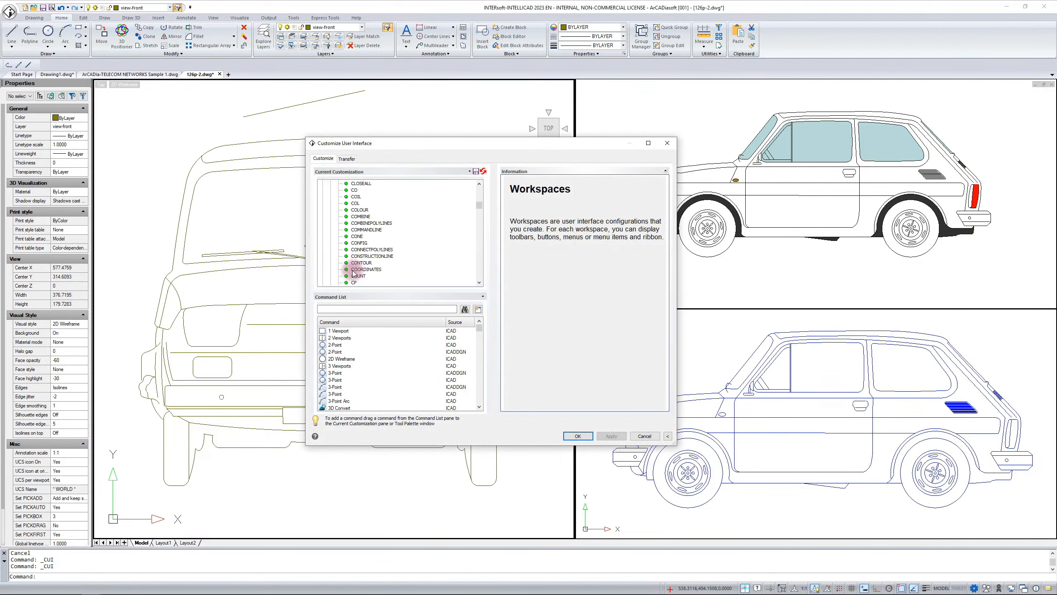
{"action": "scroll", "coordinate": [353, 273], "scroll_direction": "down", "scroll_amount": 20}
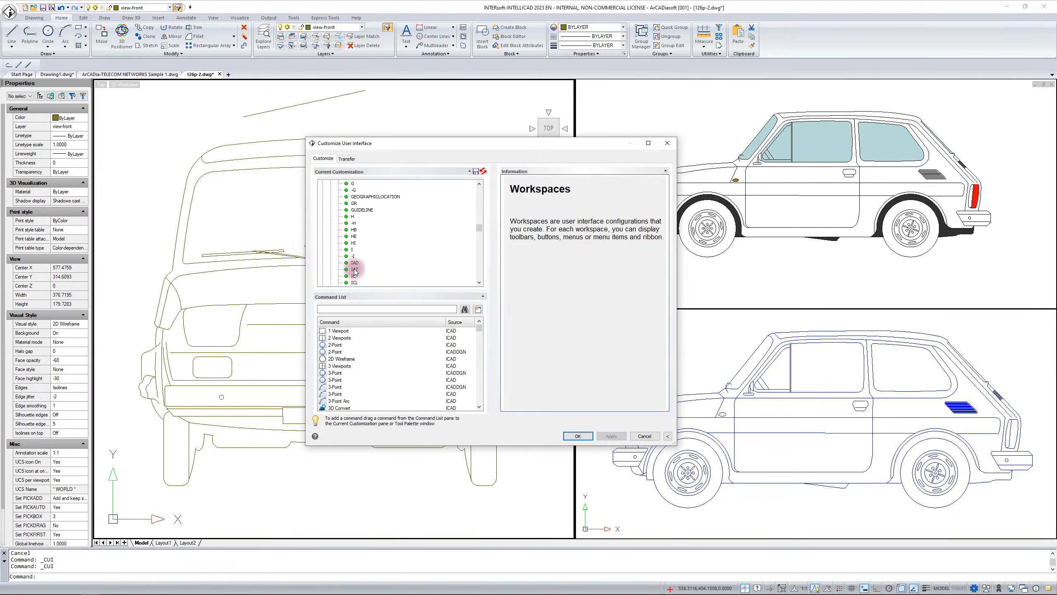
{"action": "scroll", "coordinate": [355, 272], "scroll_direction": "down", "scroll_amount": 10}
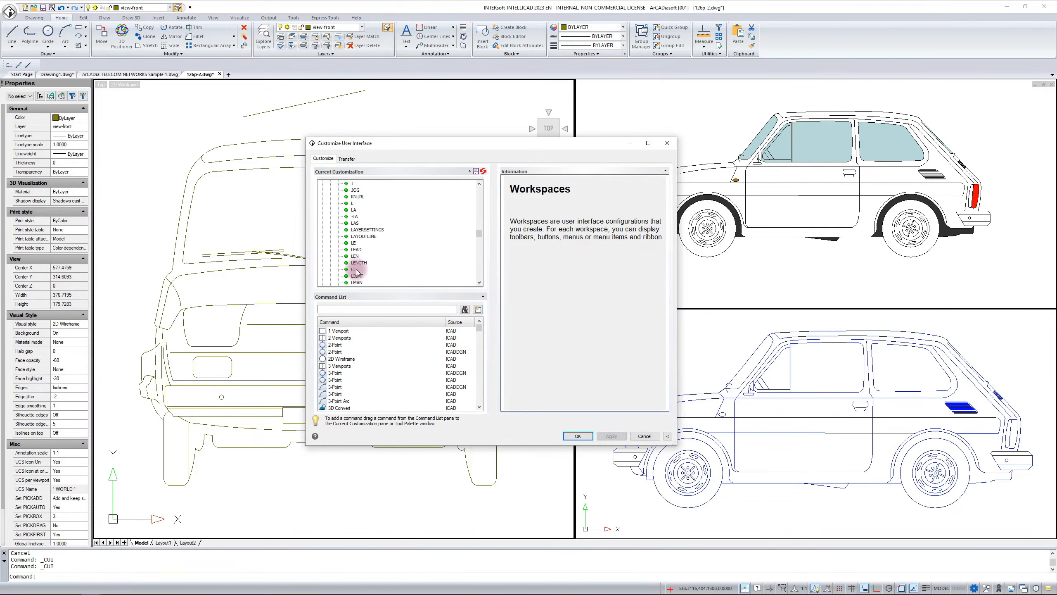
{"action": "left_click", "coordinate": [352, 203]}
{"action": "scroll", "coordinate": [355, 226], "scroll_direction": "down", "scroll_amount": 9}
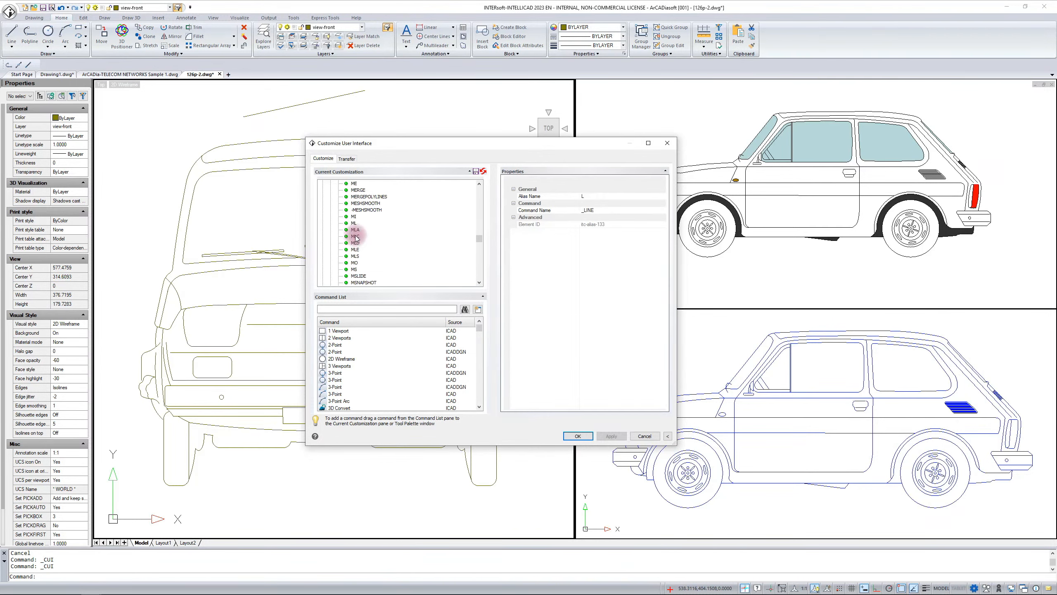
{"action": "scroll", "coordinate": [356, 239], "scroll_direction": "down", "scroll_amount": 10}
{"action": "left_click", "coordinate": [353, 203]}
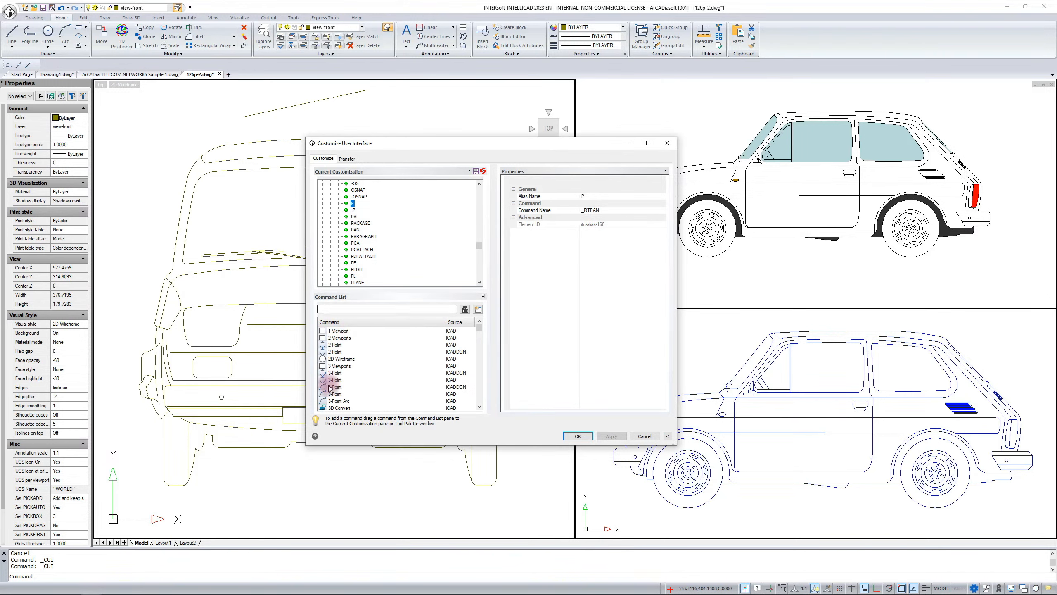
Search the command list for "pol" and copy the _POLYLINE part of the ICAD Polyline command's name
{"action": "left_click", "coordinate": [331, 308]}
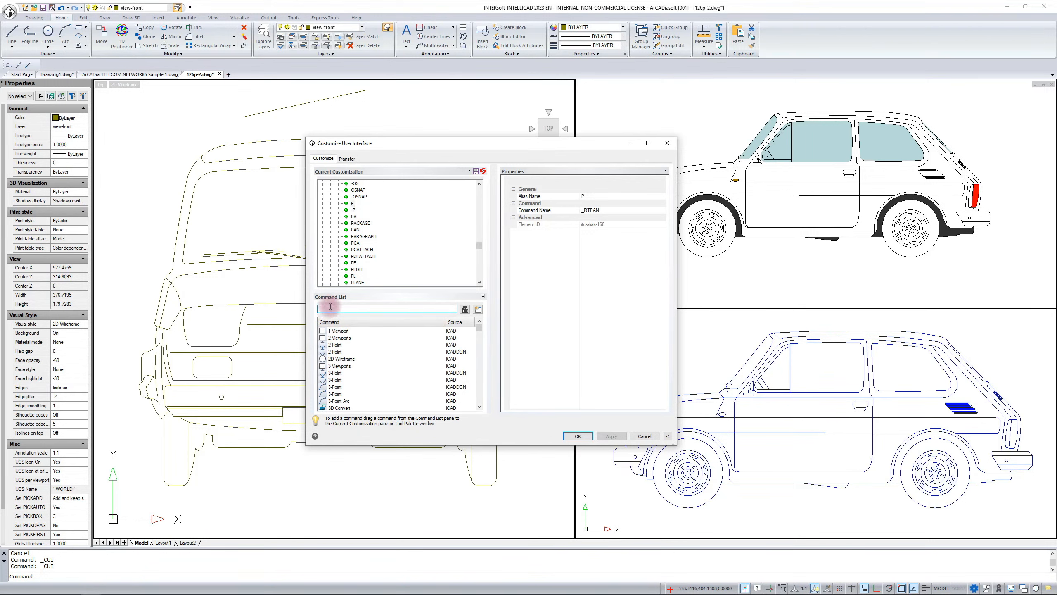
{"action": "type", "text": "pol"}
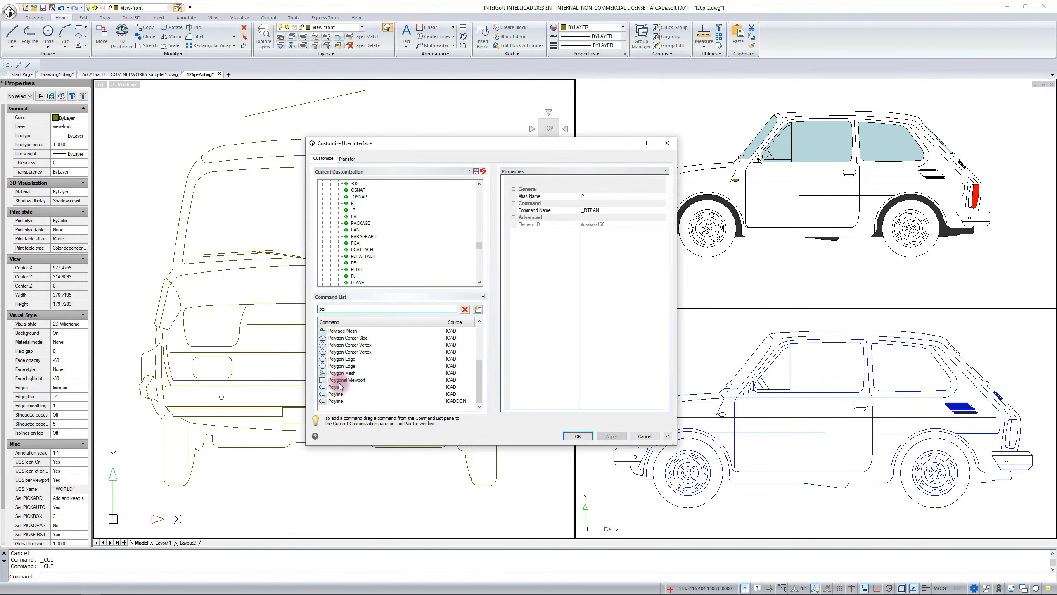
{"action": "left_click", "coordinate": [337, 393]}
{"action": "left_click", "coordinate": [620, 211]}
{"action": "left_click_drag", "start_coordinate": [620, 211], "coordinate": [598, 211]}
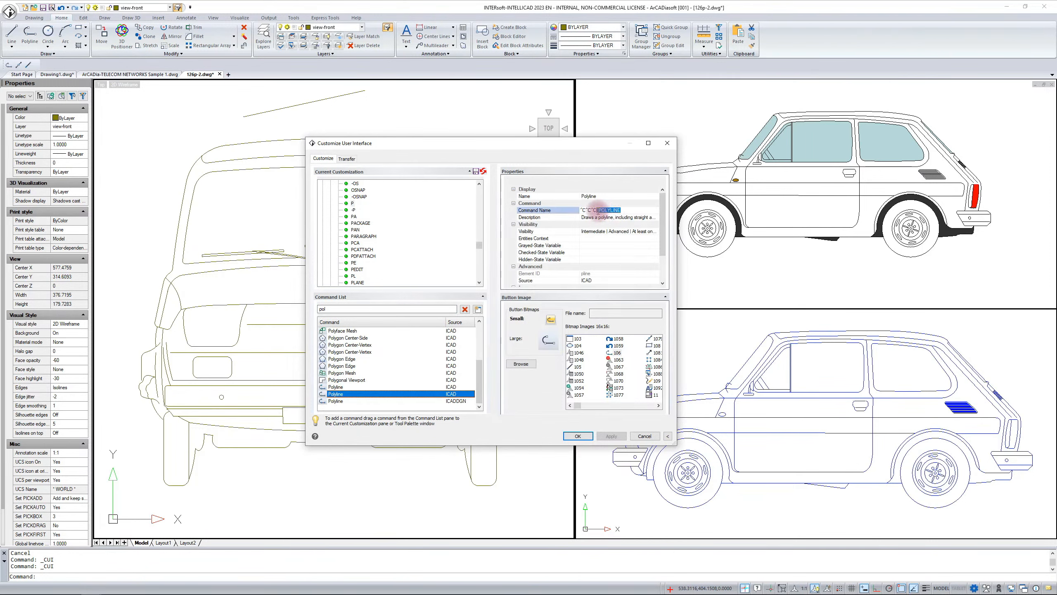
{"action": "key", "text": "ctrl+c"}
Set the command name of the P alias to _POLYLINE, then apply and close the customization
{"action": "left_click", "coordinate": [353, 203]}
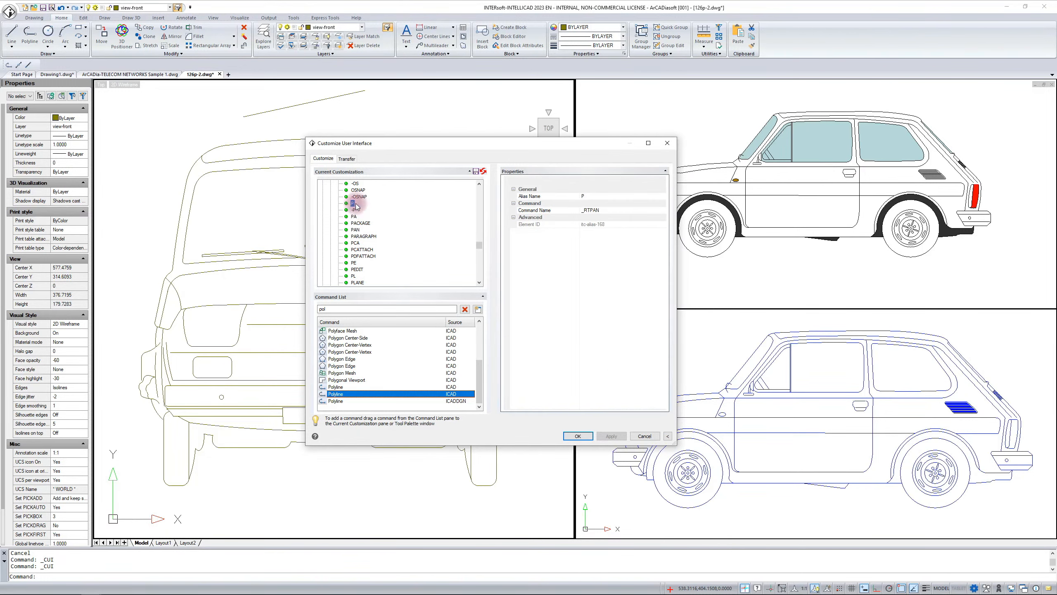
{"action": "left_click", "coordinate": [593, 210]}
{"action": "key", "text": "ctrl+v"}
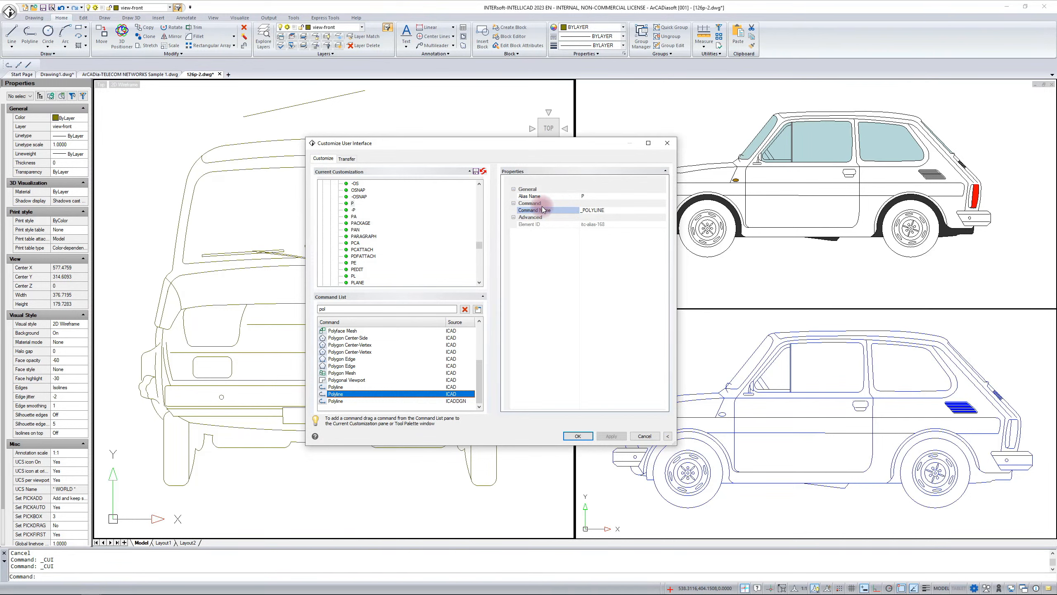
{"action": "key", "text": "Return"}
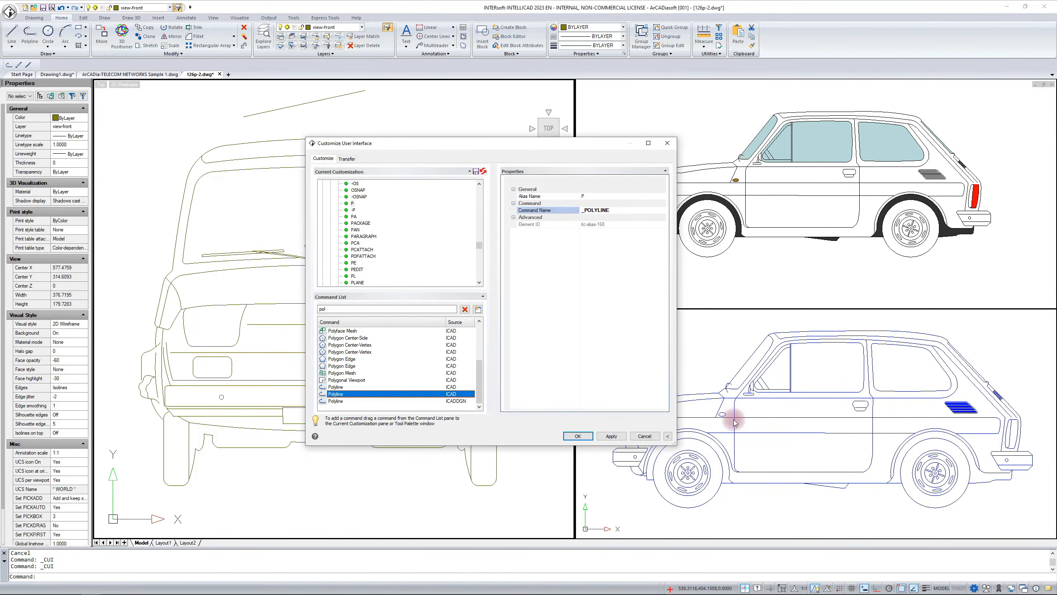
{"action": "left_click", "coordinate": [612, 436]}
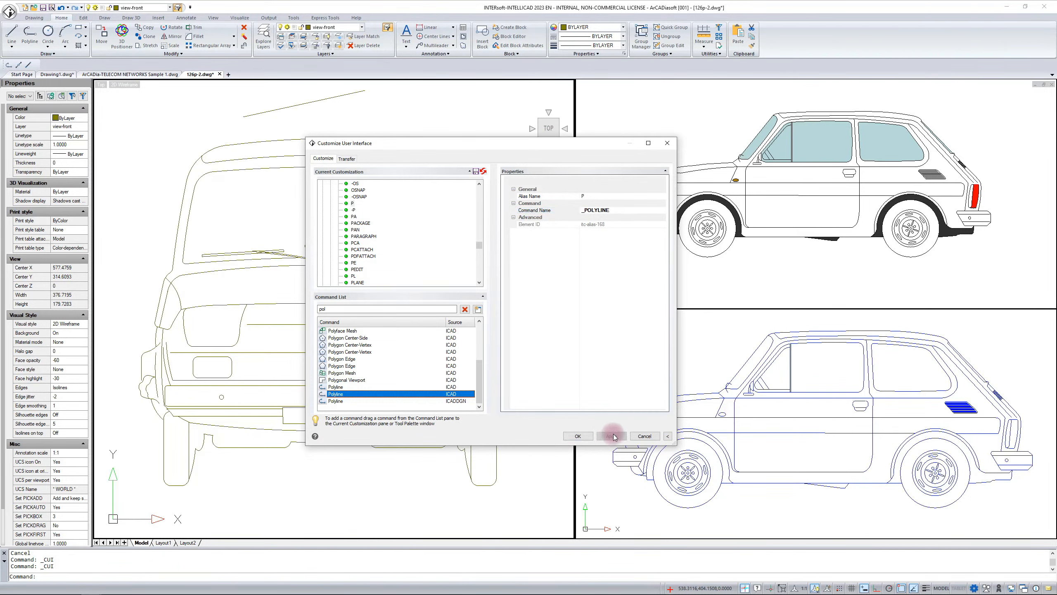
{"action": "left_click", "coordinate": [579, 436]}
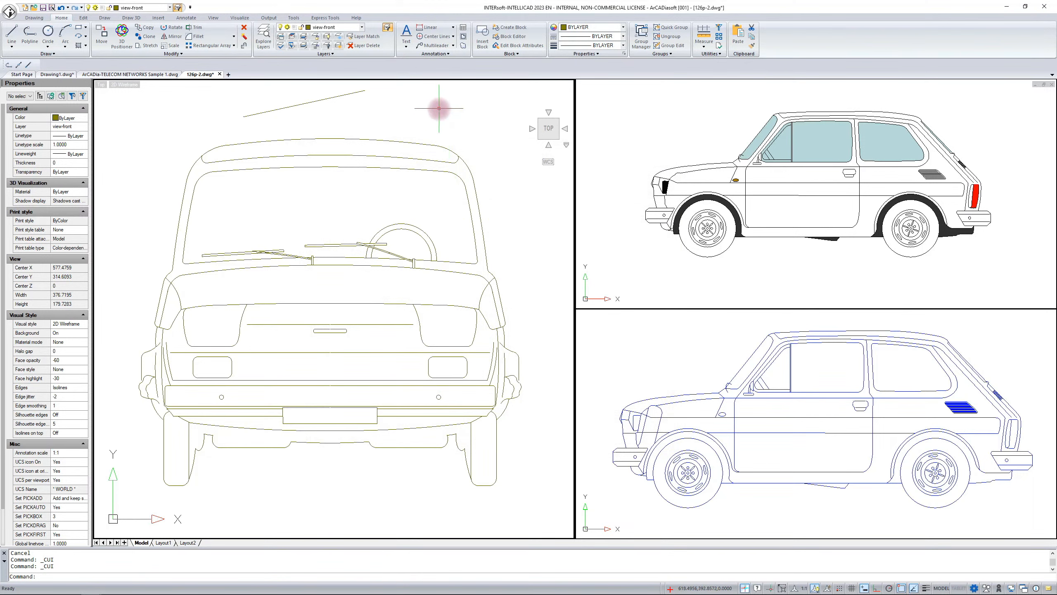
Use the L alias to draw a two-segment line above the car roof through about (570, 387), (615, 398) and (635, 387)
{"action": "type", "text": "L"}
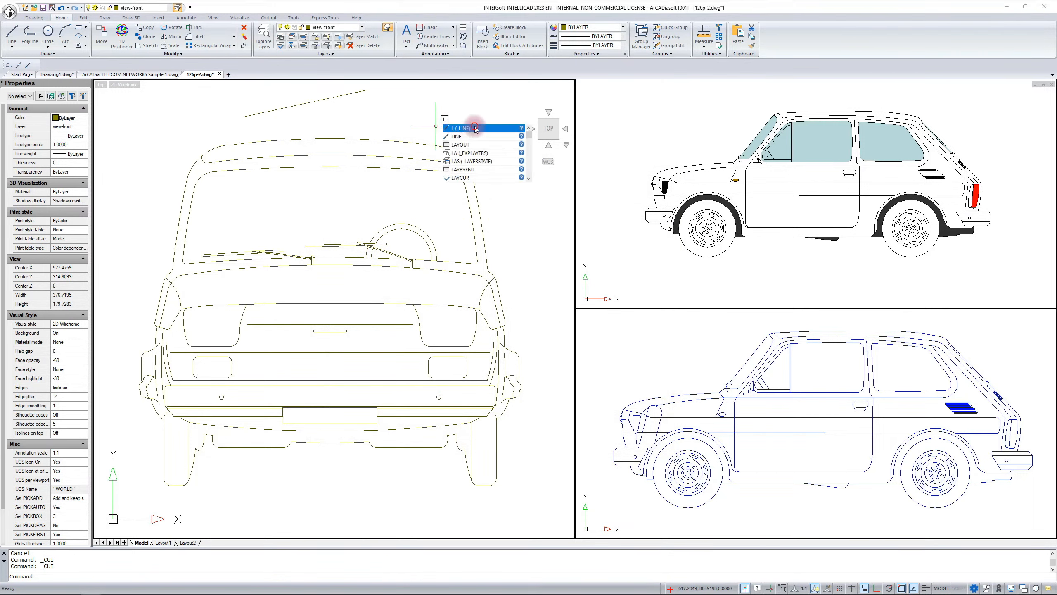
{"action": "key", "text": "Return"}
{"action": "left_click", "coordinate": [315, 124]}
{"action": "left_click", "coordinate": [430, 98]}
{"action": "left_click", "coordinate": [481, 122]}
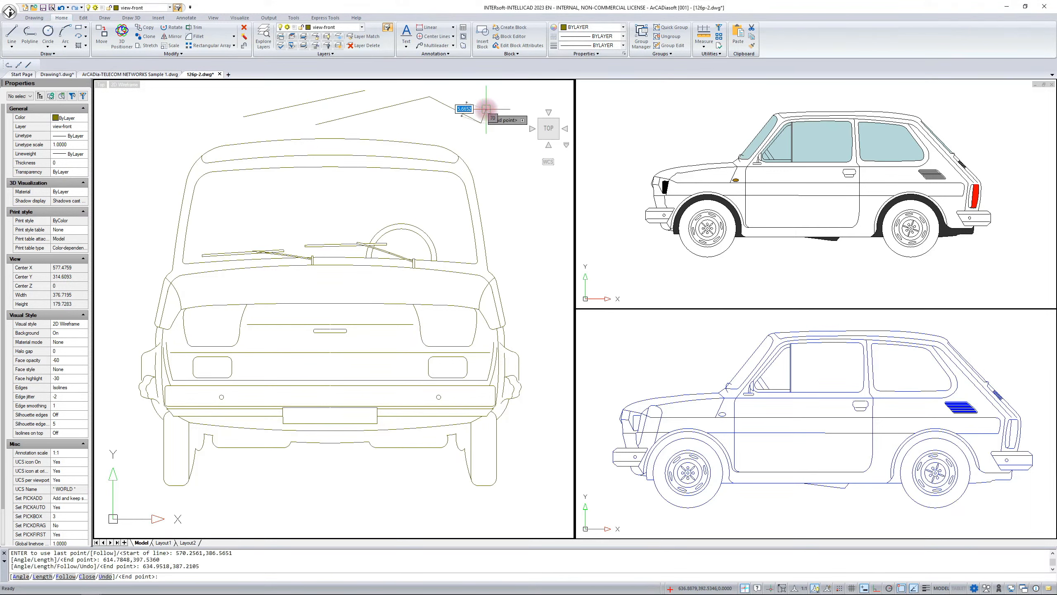
{"action": "key", "text": "Return"}
Use the P alias to draw an open three-segment polyline above the car roof through about (638, 406), (613, 401), (642, 395) and (651, 410)
{"action": "middle_click_drag", "start_coordinate": [483, 111], "coordinate": [418, 170]}
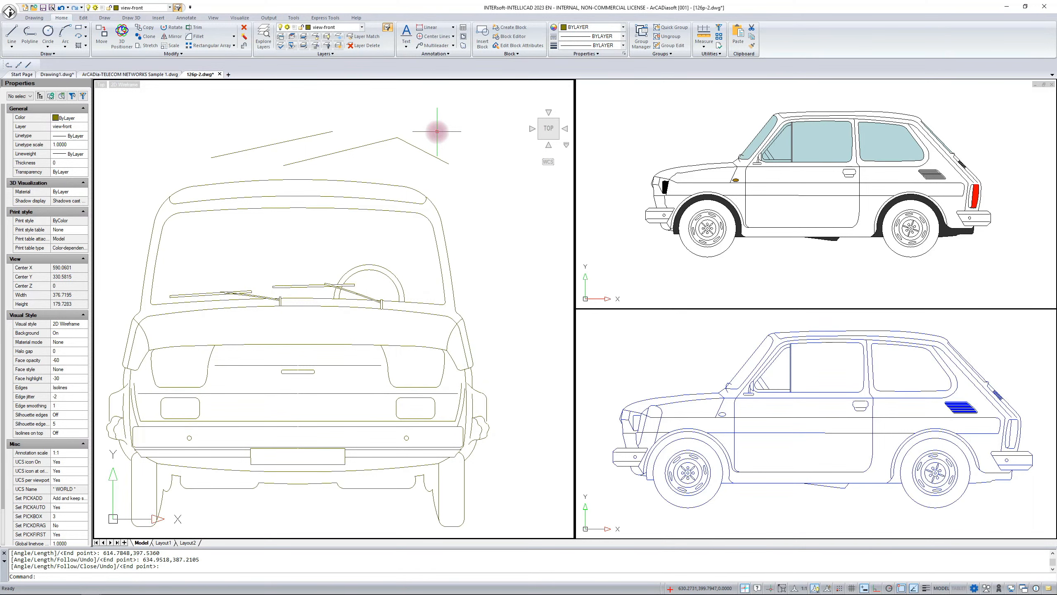
{"action": "type", "text": "P"}
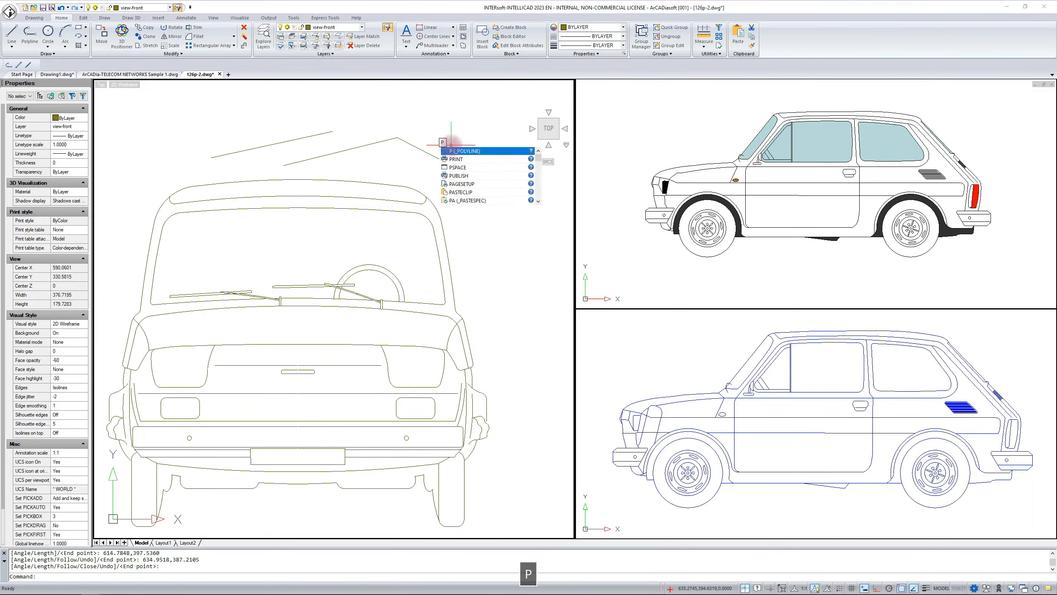
{"action": "key", "text": "Return"}
{"action": "left_click", "coordinate": [456, 114]}
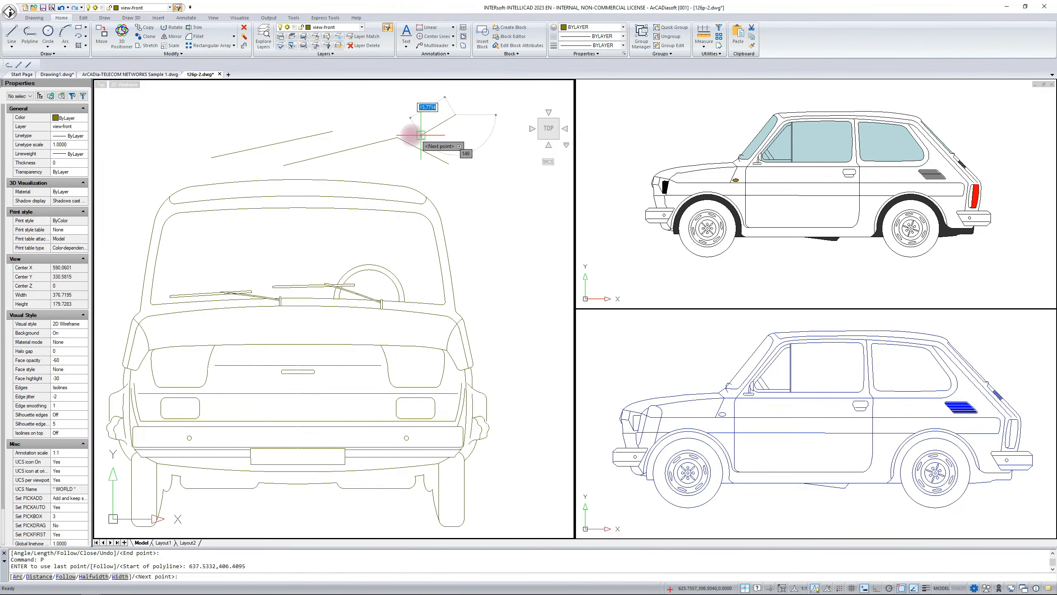
{"action": "left_click", "coordinate": [393, 127]}
{"action": "left_click", "coordinate": [468, 143]}
{"action": "left_click", "coordinate": [490, 106]}
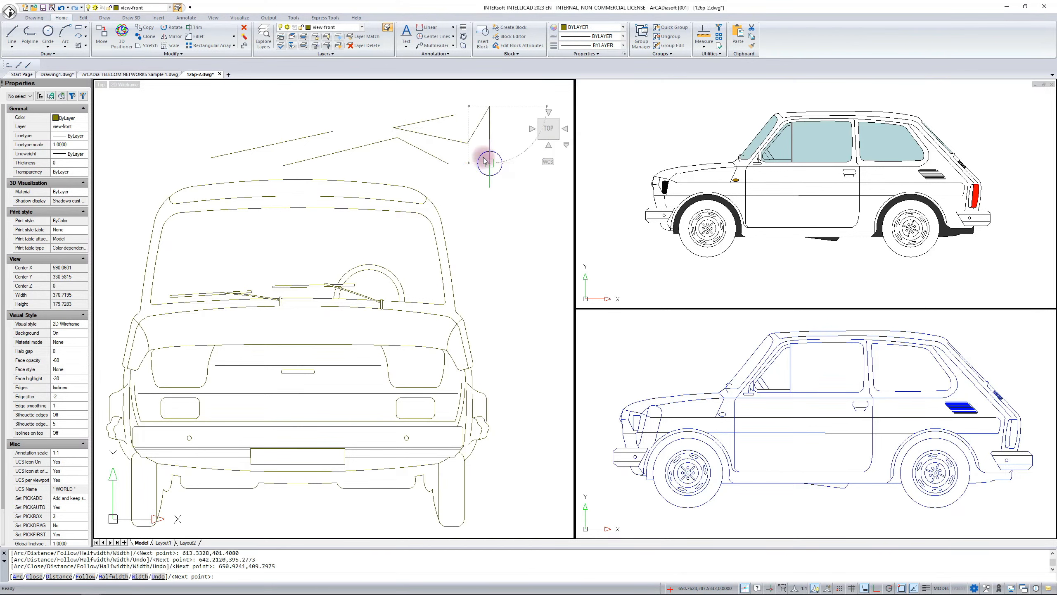
{"action": "key", "text": "Return"}
Select the new polyline and the adjacent line segment together to compare their grips, and clear the selection
{"action": "left_click", "coordinate": [458, 126]}
{"action": "left_click", "coordinate": [403, 179]}
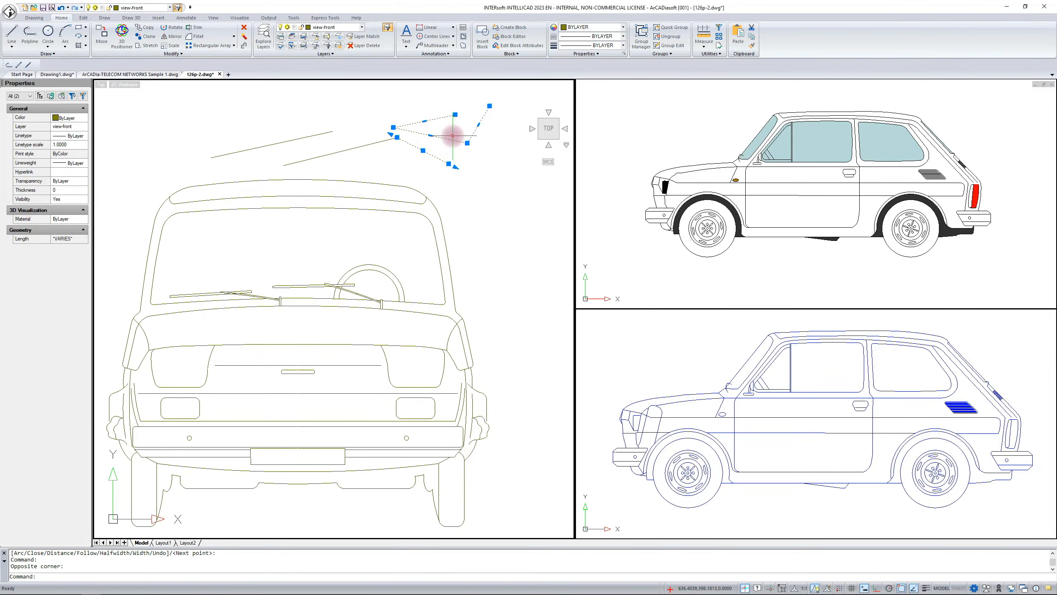
{"action": "key", "text": "Escape"}
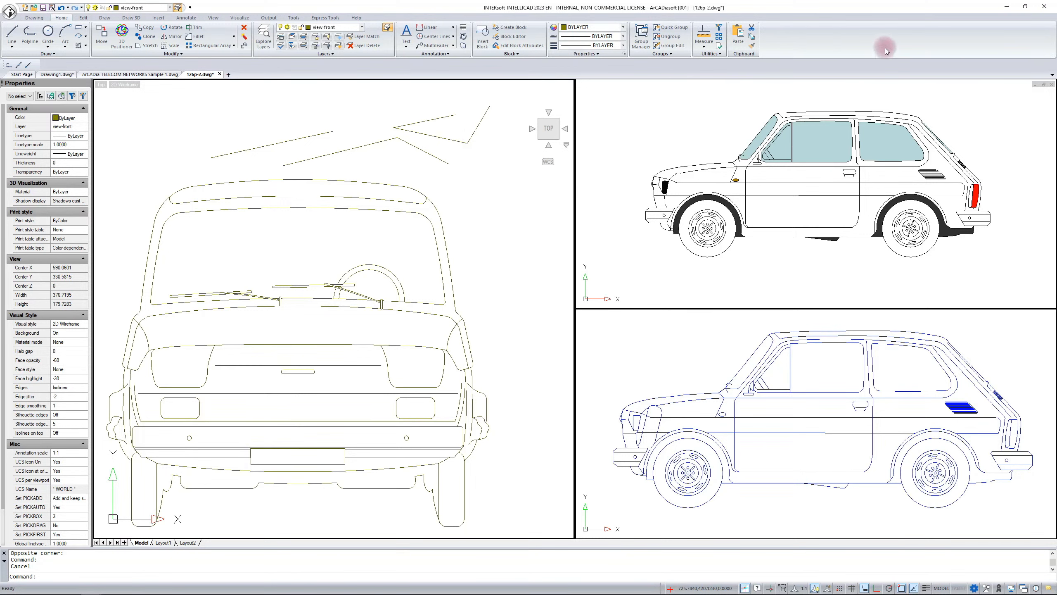
Close INTERsoft-INTELLICAD without saving the changed drawings, restart it from the desktop and decline opening the update website
{"action": "left_click", "coordinate": [1046, 7]}
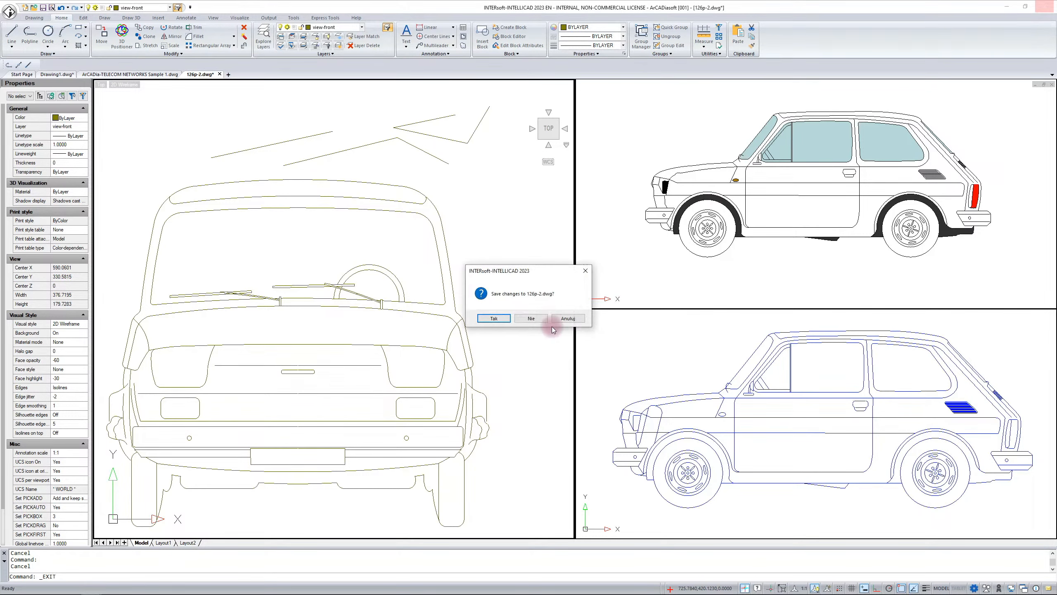
{"action": "left_click", "coordinate": [536, 316]}
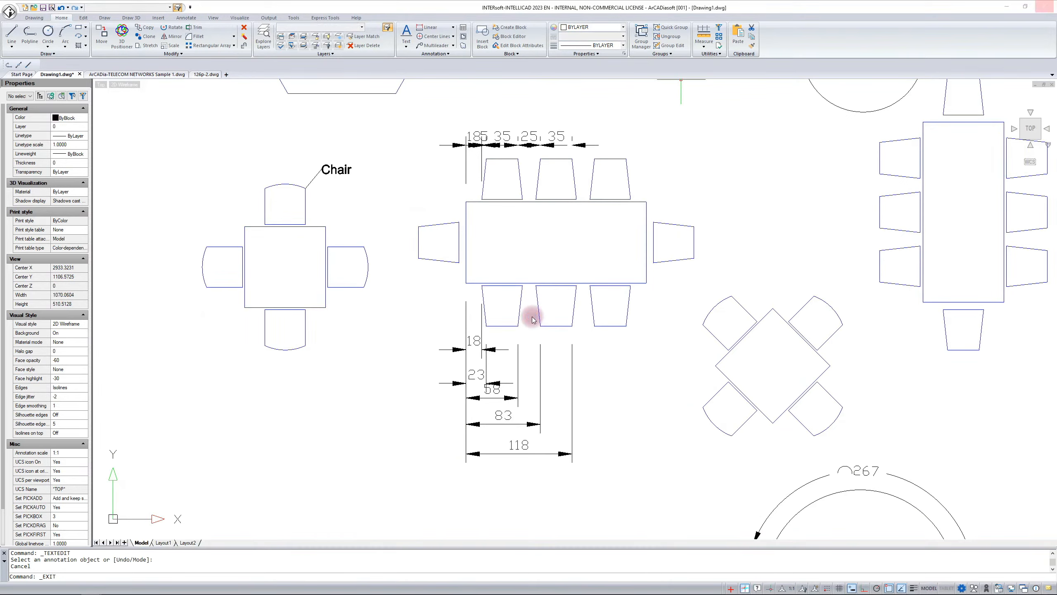
{"action": "left_click", "coordinate": [534, 317]}
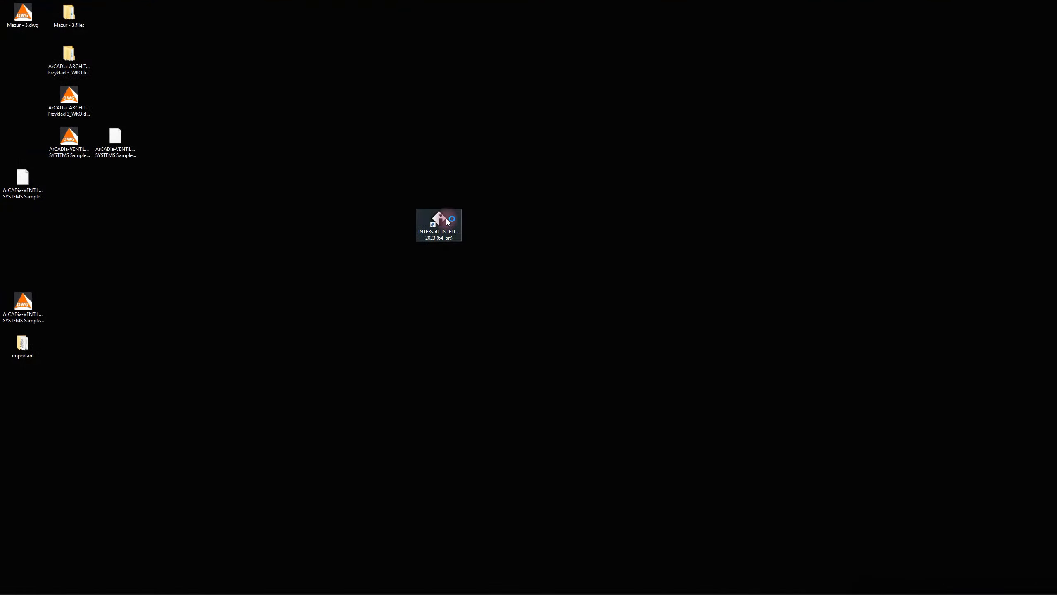
{"action": "left_click", "coordinate": [514, 266]}
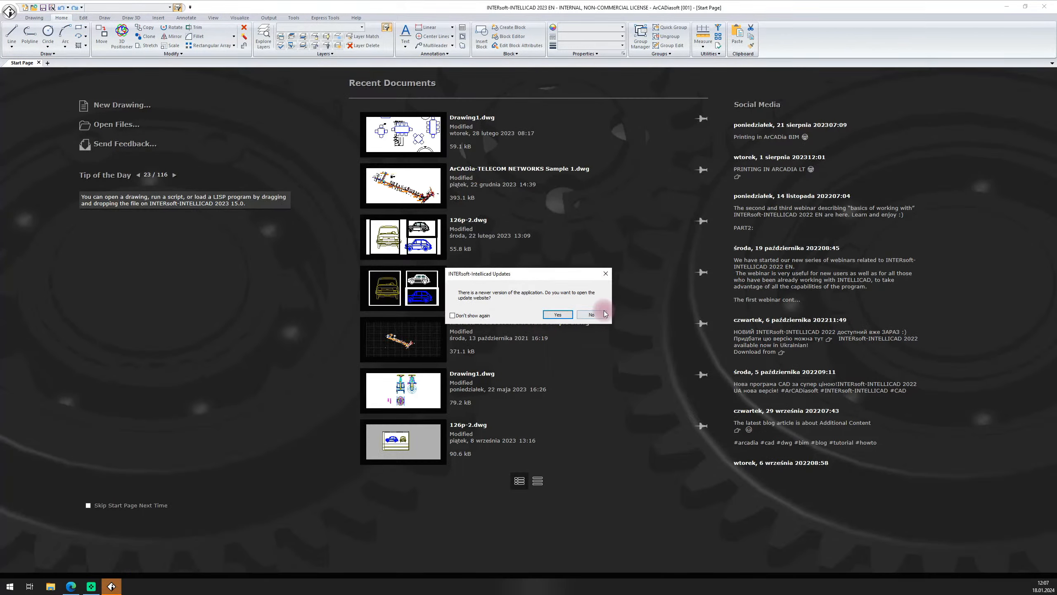
{"action": "left_click", "coordinate": [591, 316]}
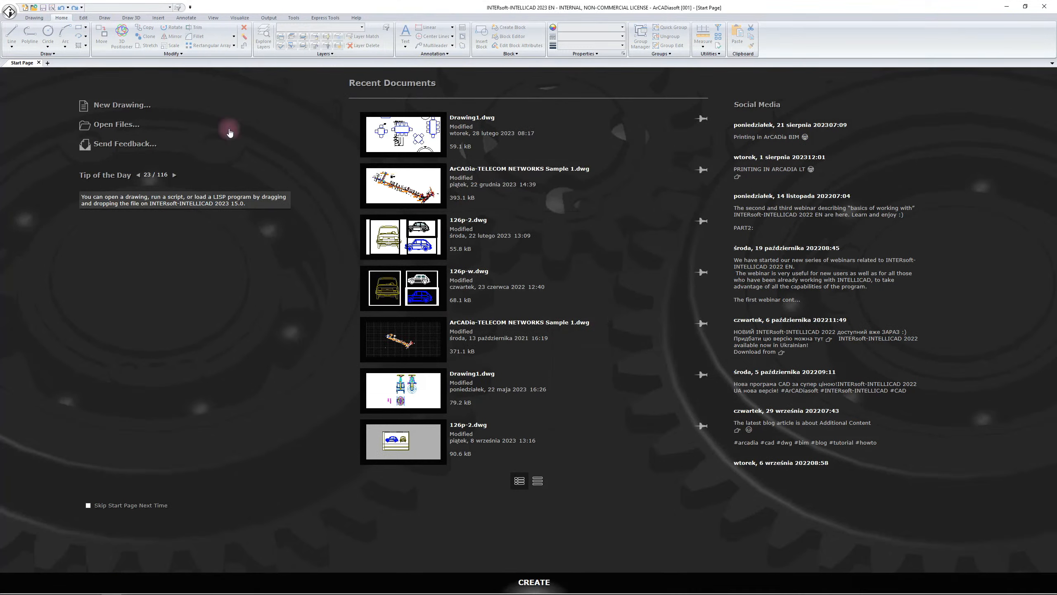
Open the recent ArCADia-TELECOM NETWORKS Sample 1.dwg, inspect the road junction up close and regenerate the drawing with the customized shortcut
{"action": "left_click", "coordinate": [482, 172]}
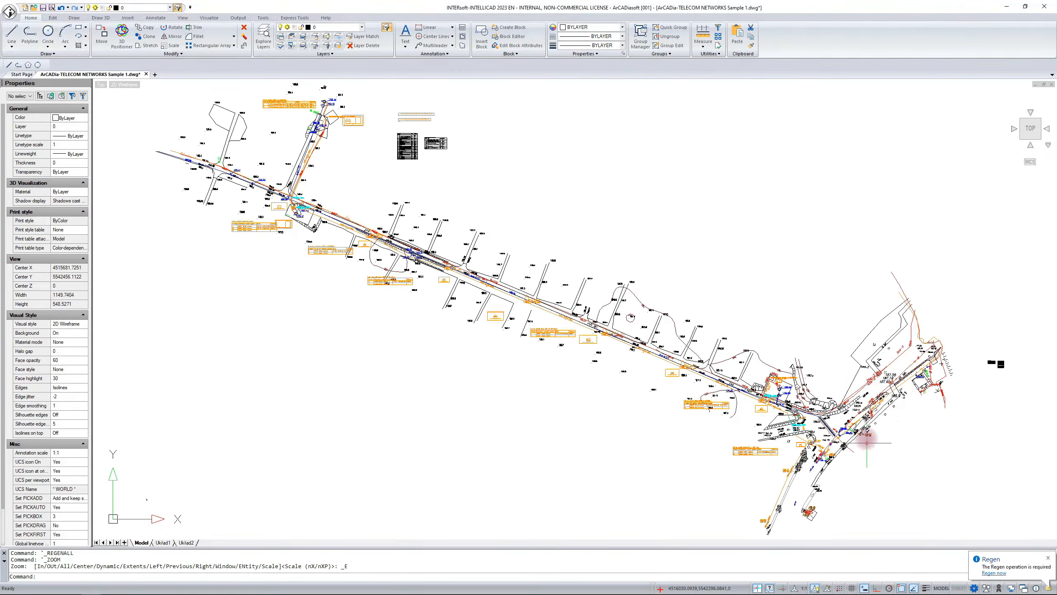
{"action": "scroll", "coordinate": [864, 435], "scroll_direction": "up", "scroll_amount": 4}
{"action": "scroll", "coordinate": [862, 430], "scroll_direction": "up", "scroll_amount": 5}
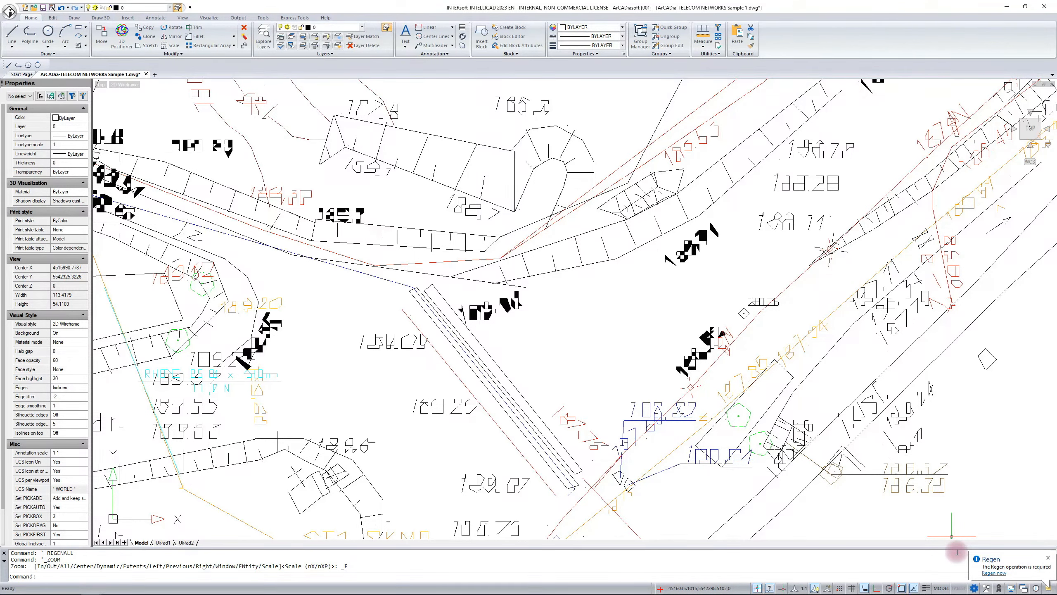
{"action": "key", "text": "F5"}
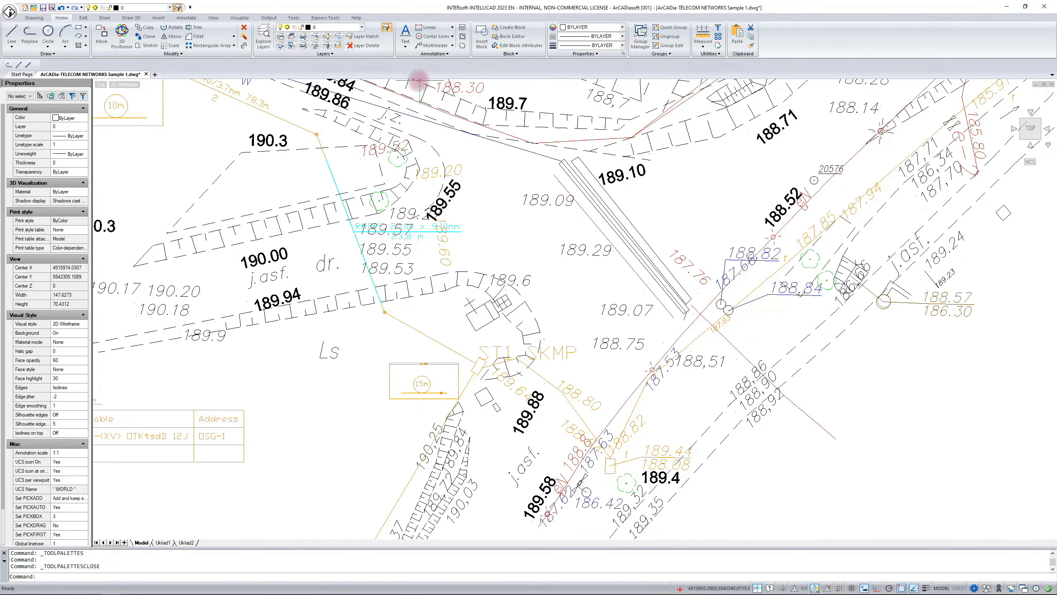
Look up the Regen All command among the redraw and regeneration options, and leave the list without running one
{"action": "left_click", "coordinate": [213, 18]}
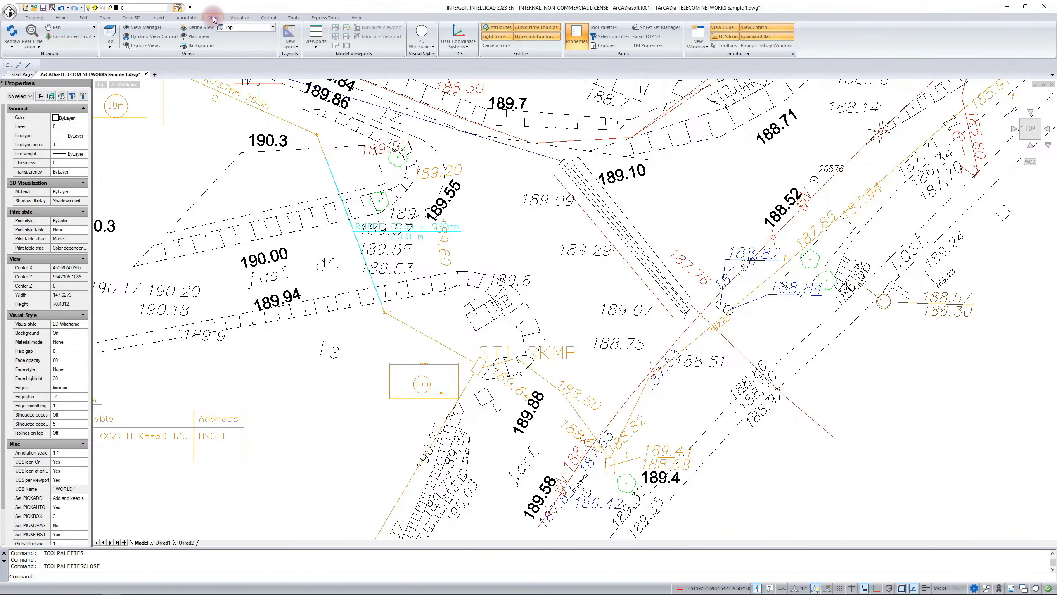
{"action": "left_click", "coordinate": [10, 48]}
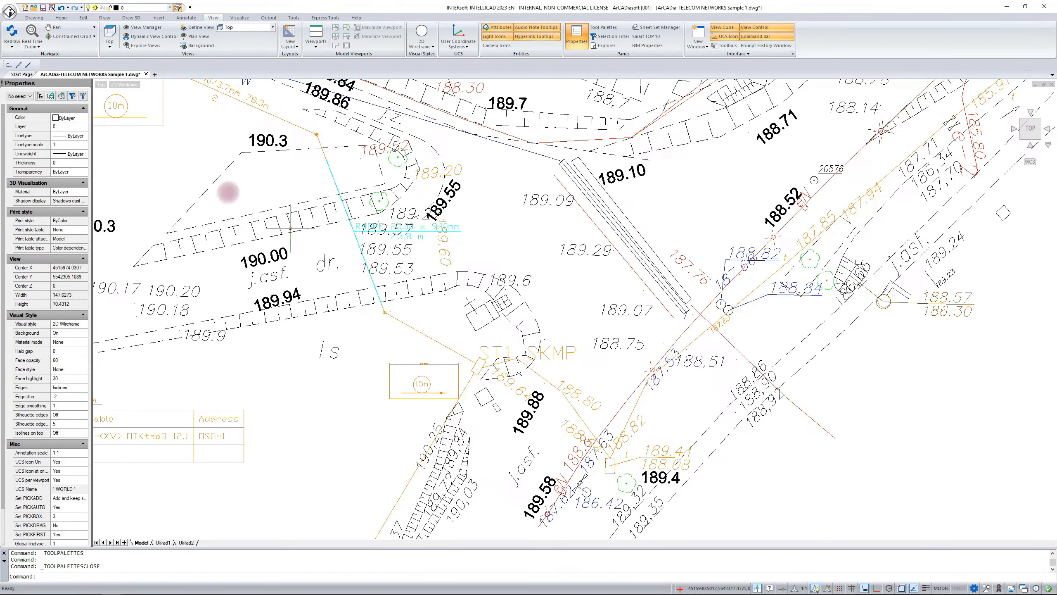
{"action": "left_click", "coordinate": [12, 47]}
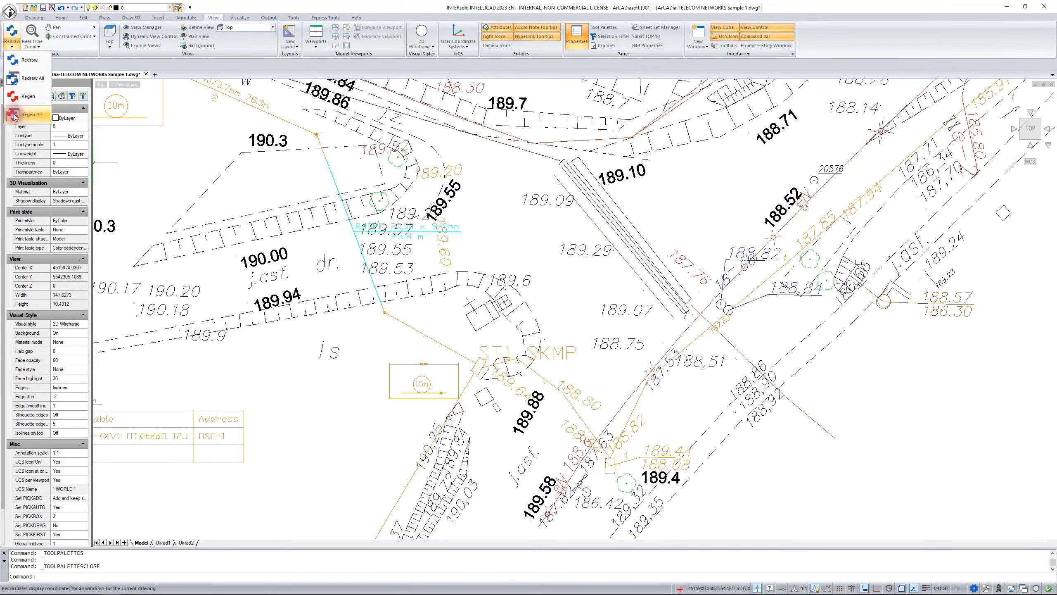
{"action": "key", "text": "Escape"}
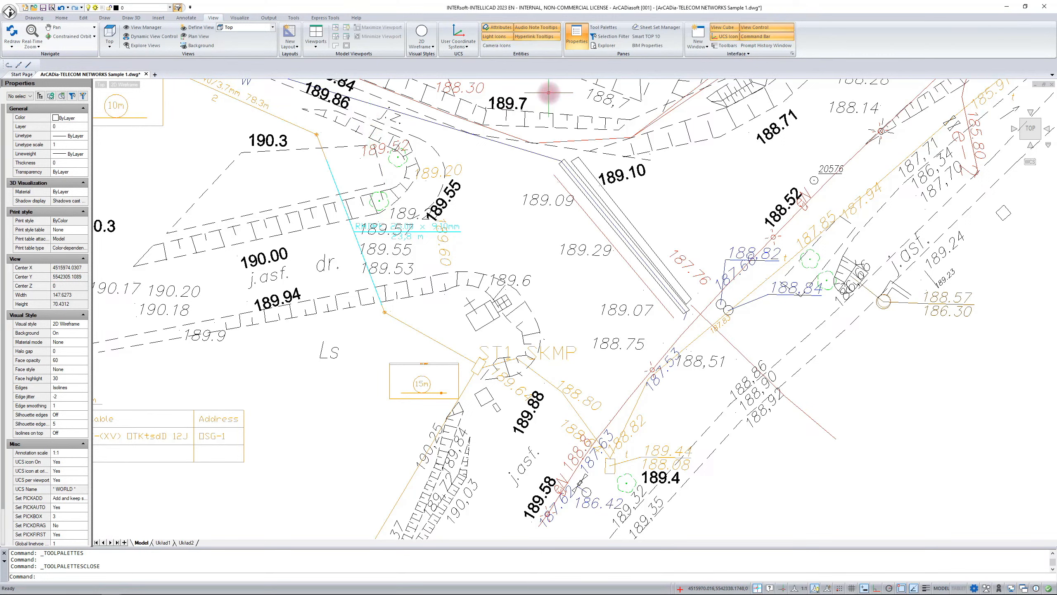
Display the tool palettes, widen them slightly and create a new palette named NEW
{"action": "left_click", "coordinate": [610, 28]}
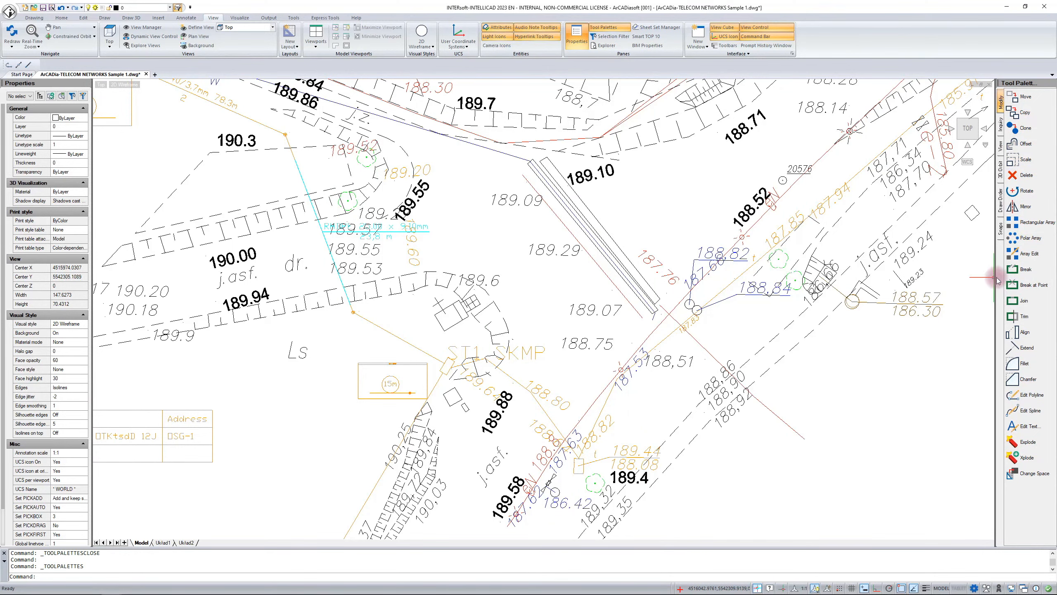
{"action": "left_click_drag", "start_coordinate": [996, 277], "coordinate": [989, 277]}
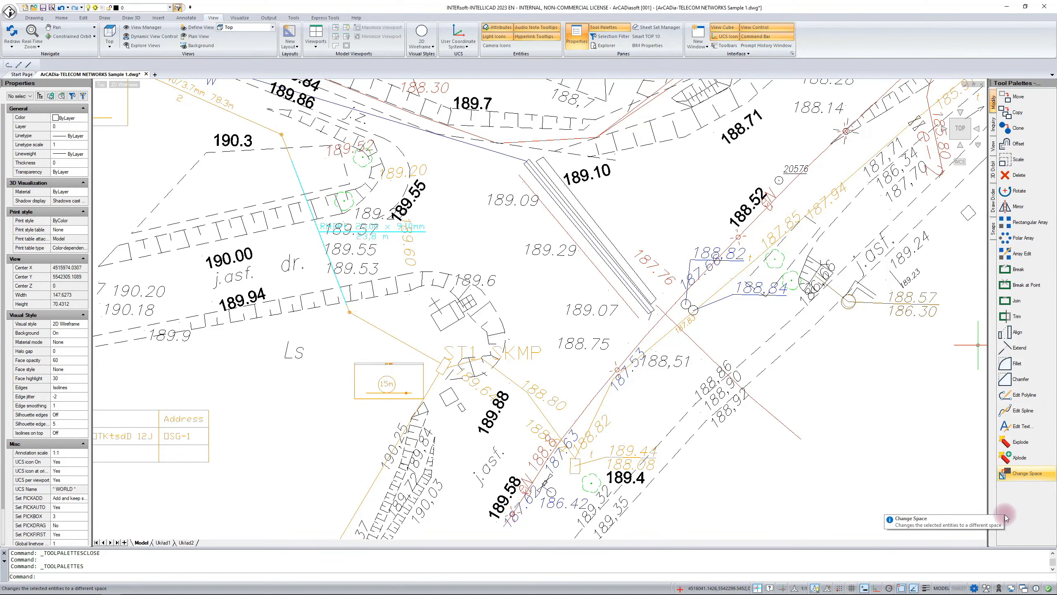
{"action": "right_click", "coordinate": [1015, 502]}
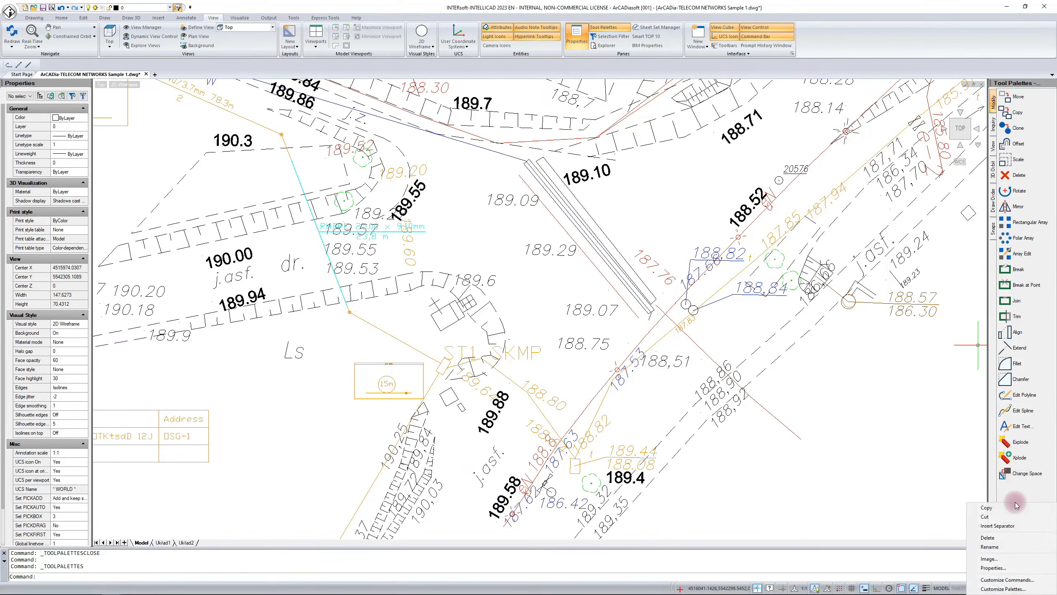
{"action": "left_click", "coordinate": [1004, 588]}
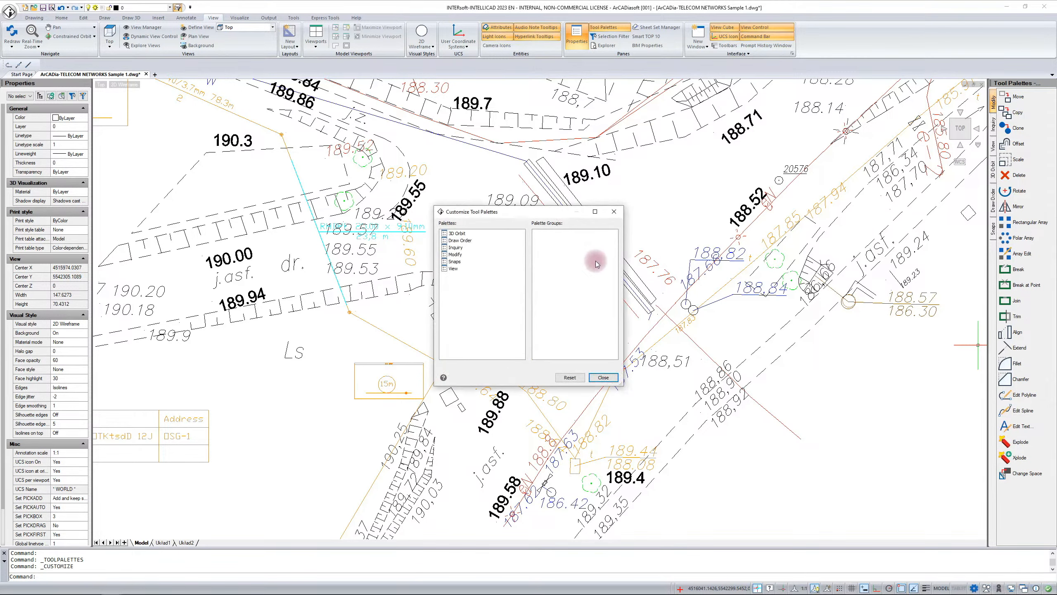
{"action": "right_click", "coordinate": [479, 285]}
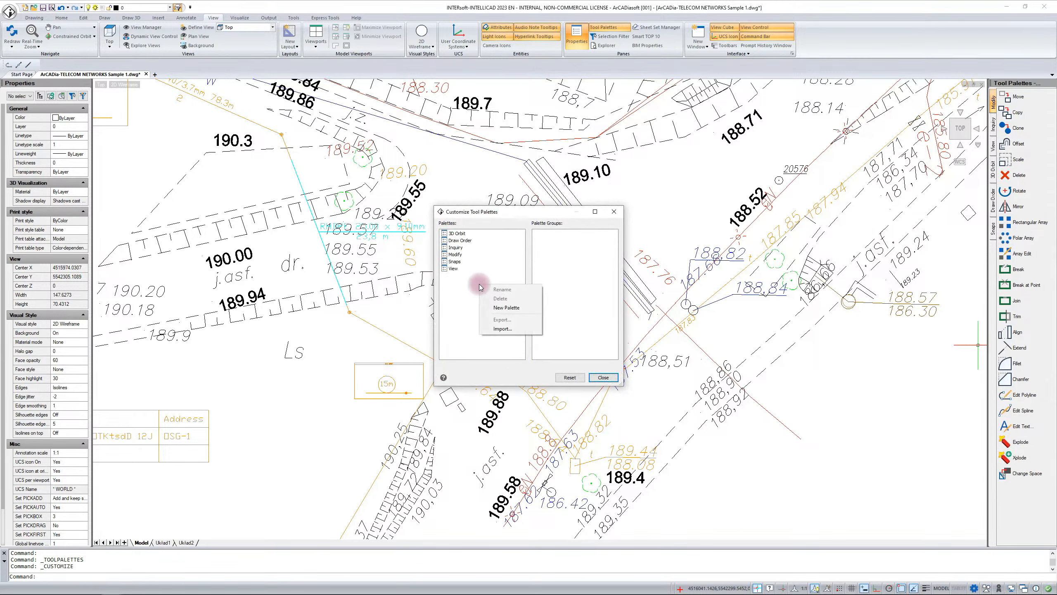
{"action": "left_click", "coordinate": [499, 309]}
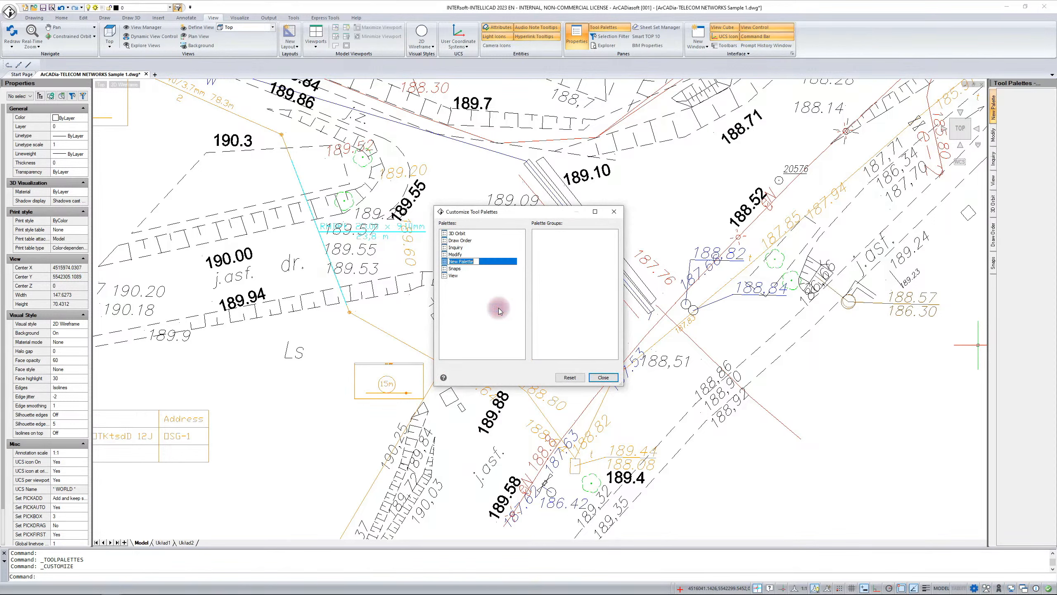
{"action": "type", "text": "NEW"}
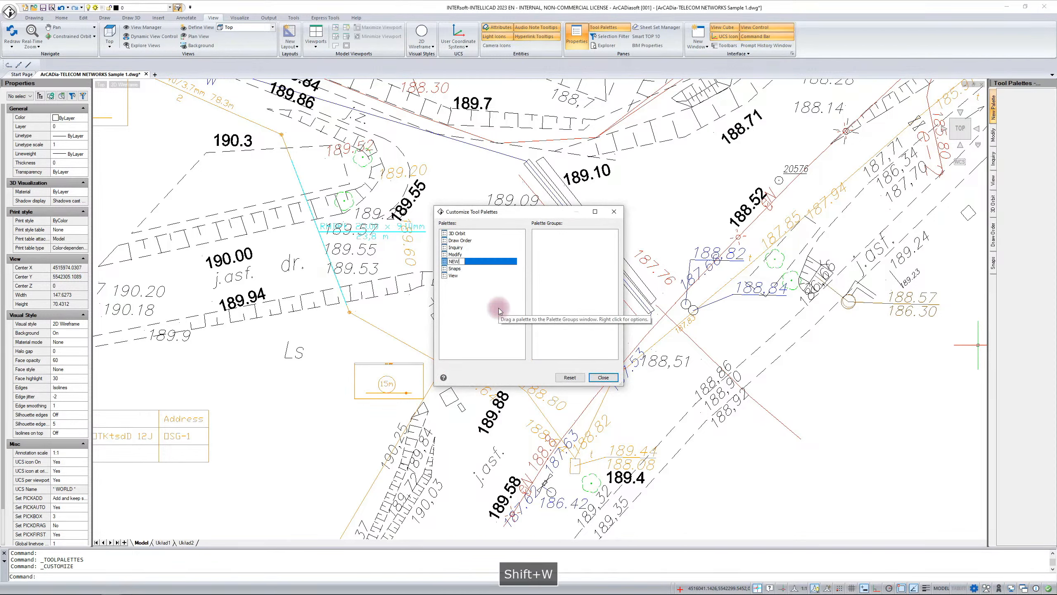
{"action": "key", "text": "Return"}
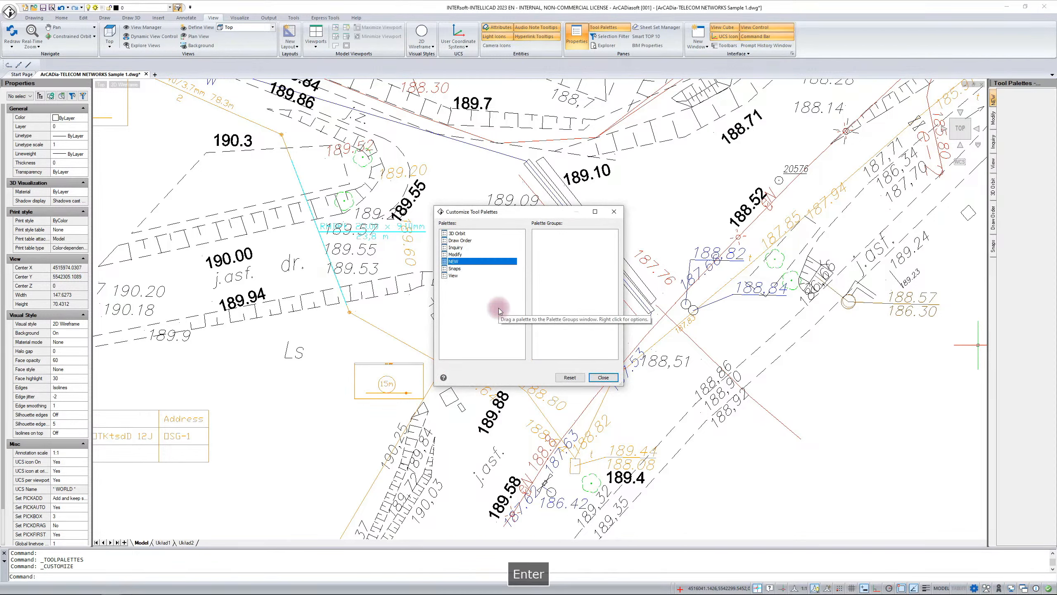
{"action": "left_click", "coordinate": [603, 379]}
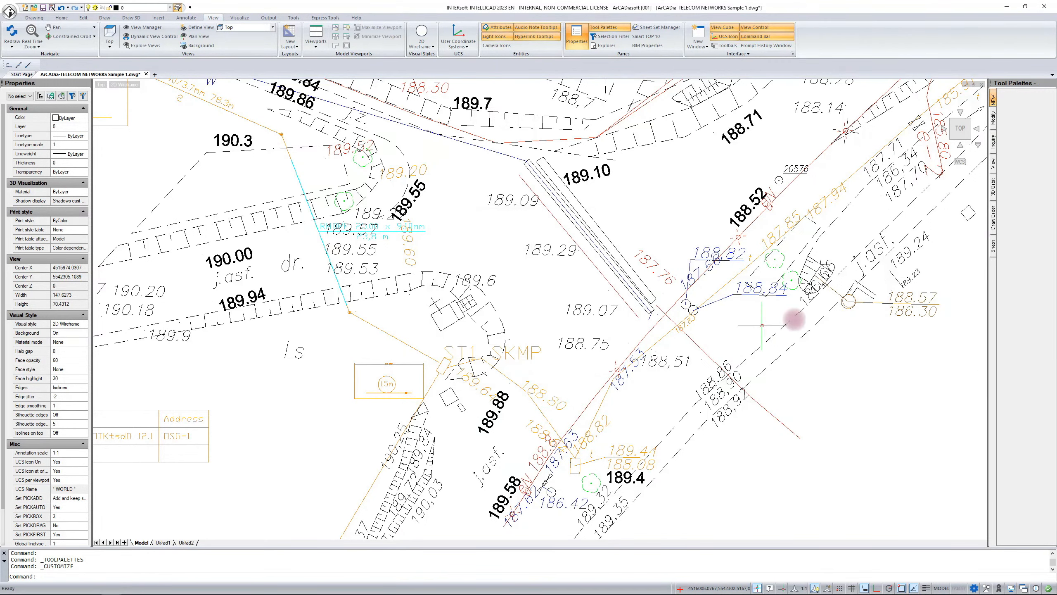
Open command customization for the NEW palette and add the ICAD 2-Point circle and 3-Point arc commands to it
{"action": "right_click", "coordinate": [1021, 125]}
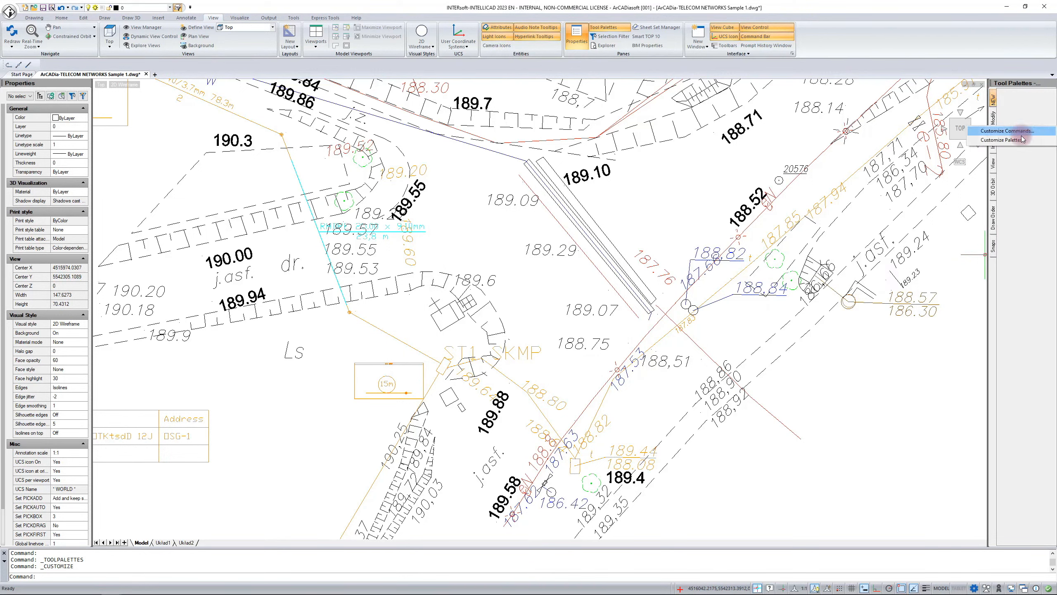
{"action": "left_click", "coordinate": [1023, 132]}
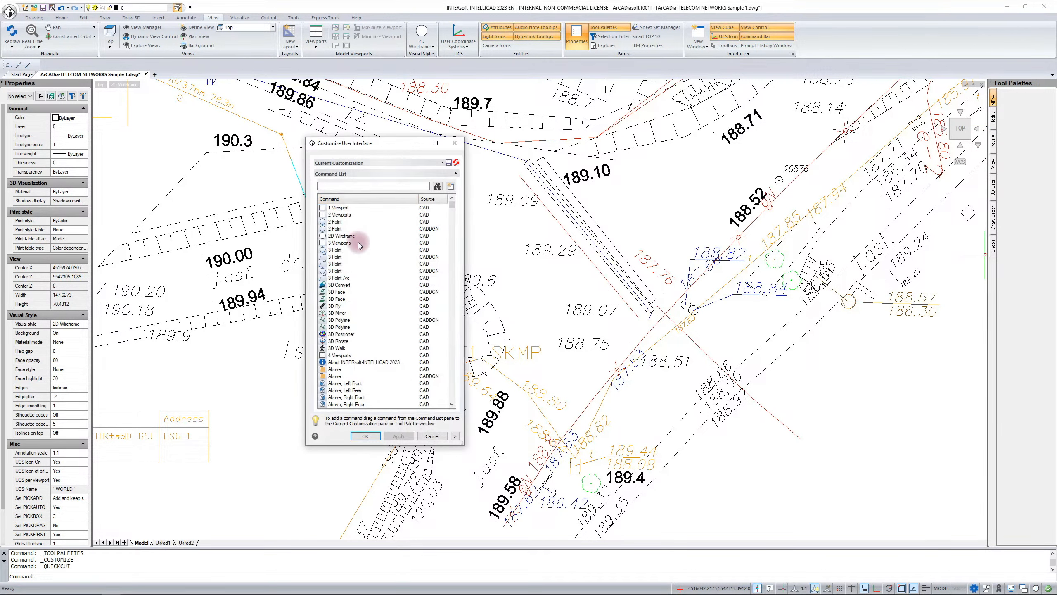
{"action": "scroll", "coordinate": [338, 305], "scroll_direction": "down", "scroll_amount": 12}
{"action": "scroll", "coordinate": [338, 305], "scroll_direction": "up", "scroll_amount": 12}
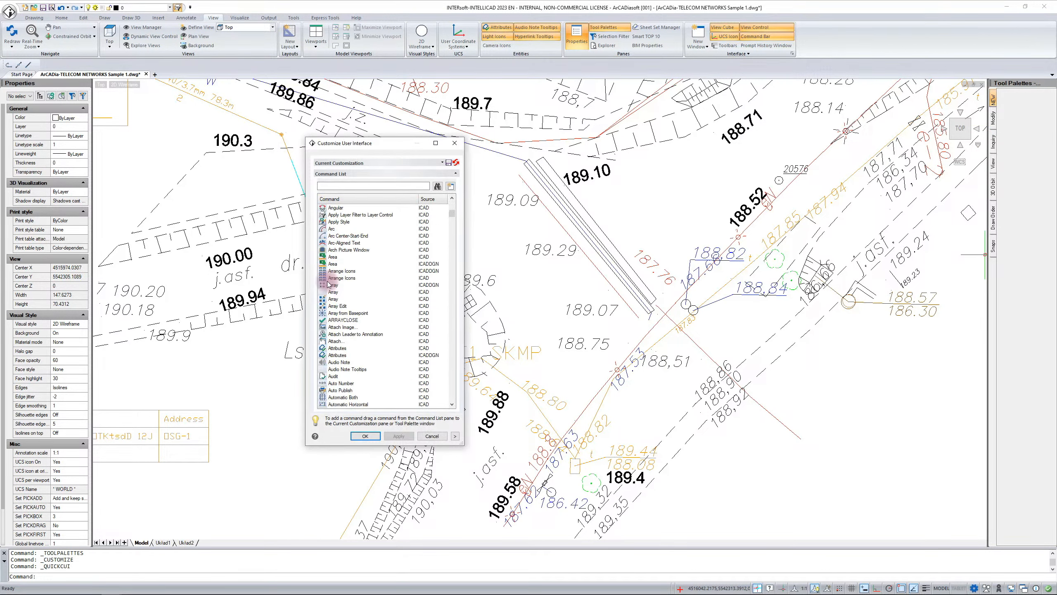
{"action": "left_click", "coordinate": [374, 221]}
{"action": "left_click_drag", "start_coordinate": [1056, 163], "coordinate": [1022, 134]}
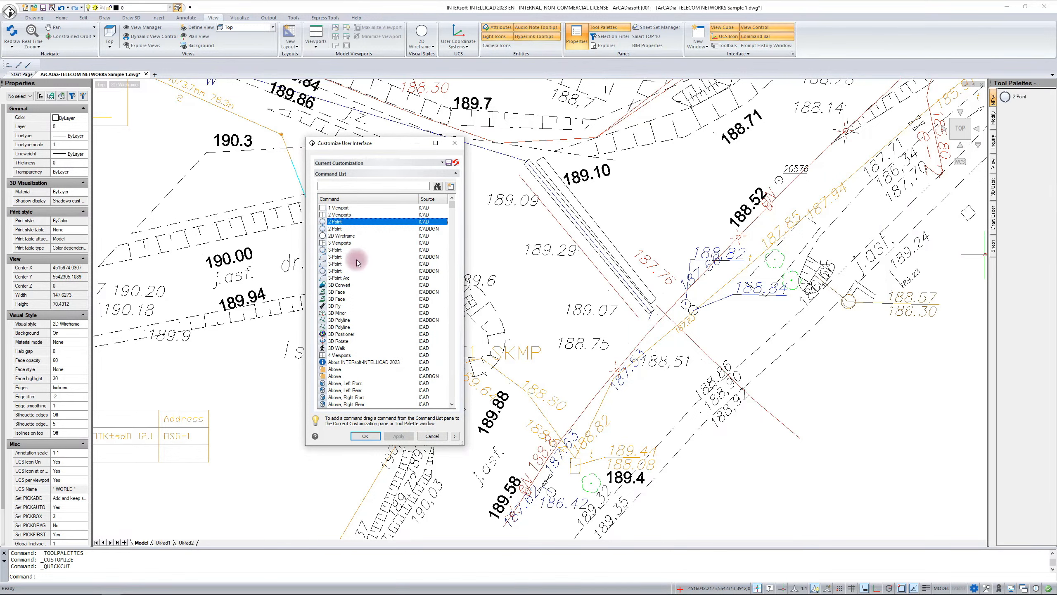
{"action": "left_click_drag", "start_coordinate": [332, 264], "coordinate": [1028, 180]}
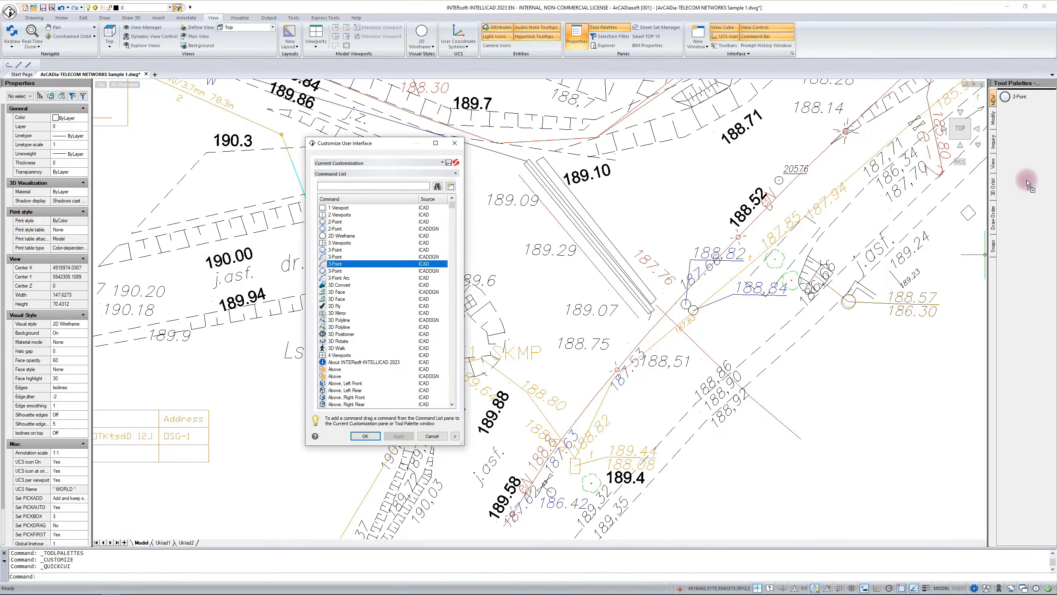
Find the ICAD Line command in the command list and add it to the NEW palette between 3-Point and 2-Point
{"action": "scroll", "coordinate": [320, 329], "scroll_direction": "down", "scroll_amount": 10}
{"action": "scroll", "coordinate": [333, 355], "scroll_direction": "down", "scroll_amount": 20}
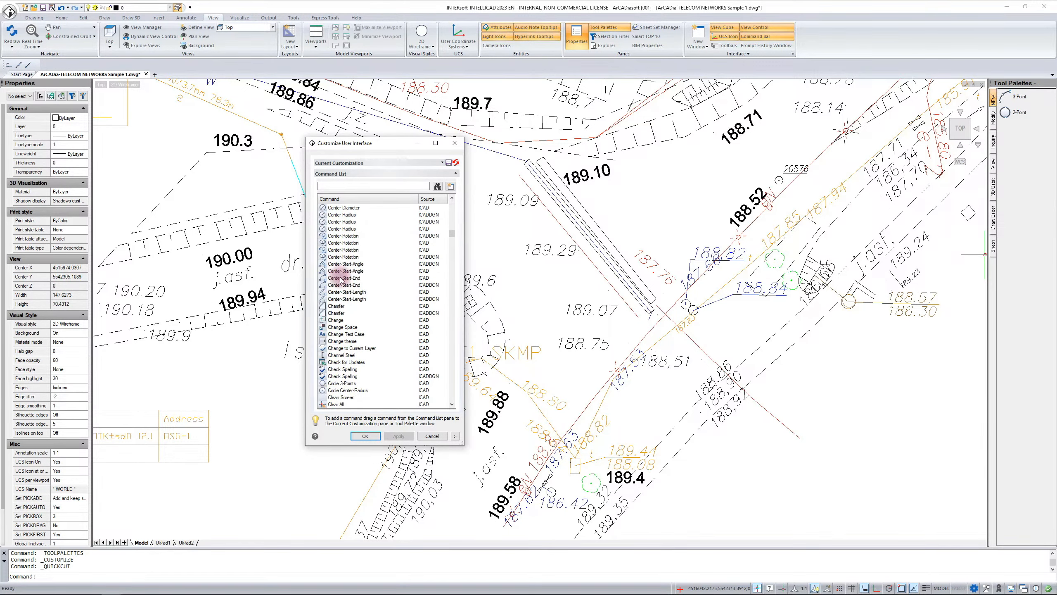
{"action": "scroll", "coordinate": [347, 366], "scroll_direction": "down", "scroll_amount": 15}
{"action": "left_click_drag", "start_coordinate": [332, 313], "coordinate": [1018, 114]}
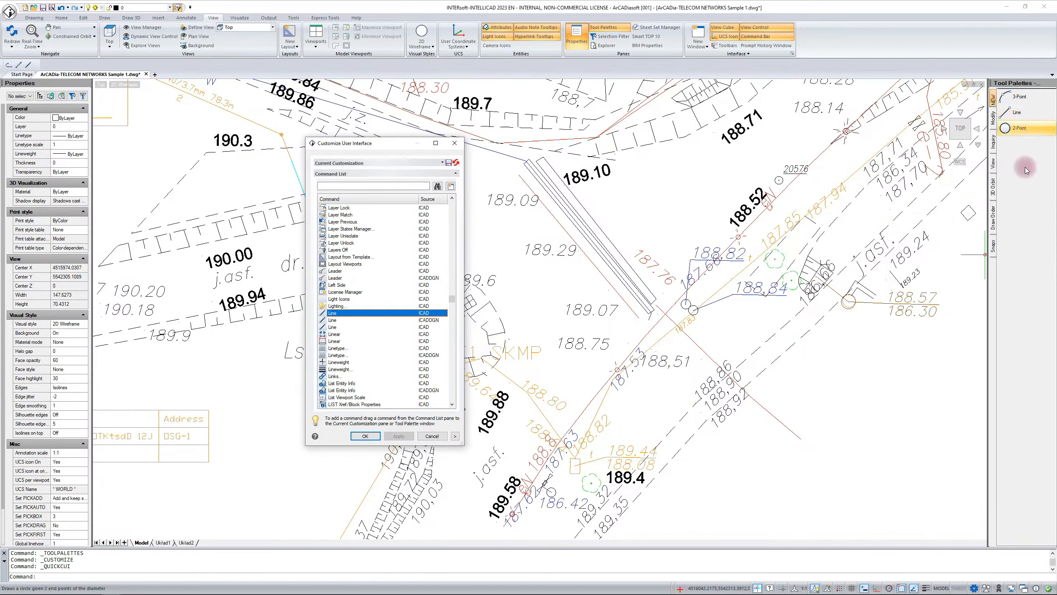
Review the context options of the 2-Point command on the NEW palette, then close the interface customization without changes
{"action": "right_click", "coordinate": [1025, 168]}
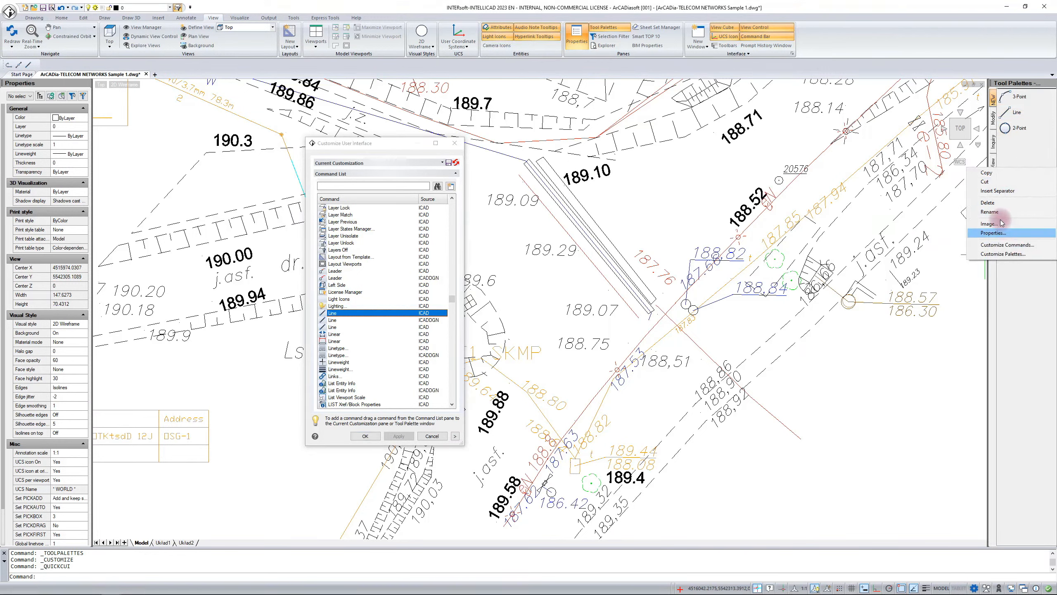
{"action": "left_click", "coordinate": [1019, 127]}
{"action": "right_click", "coordinate": [1018, 128]}
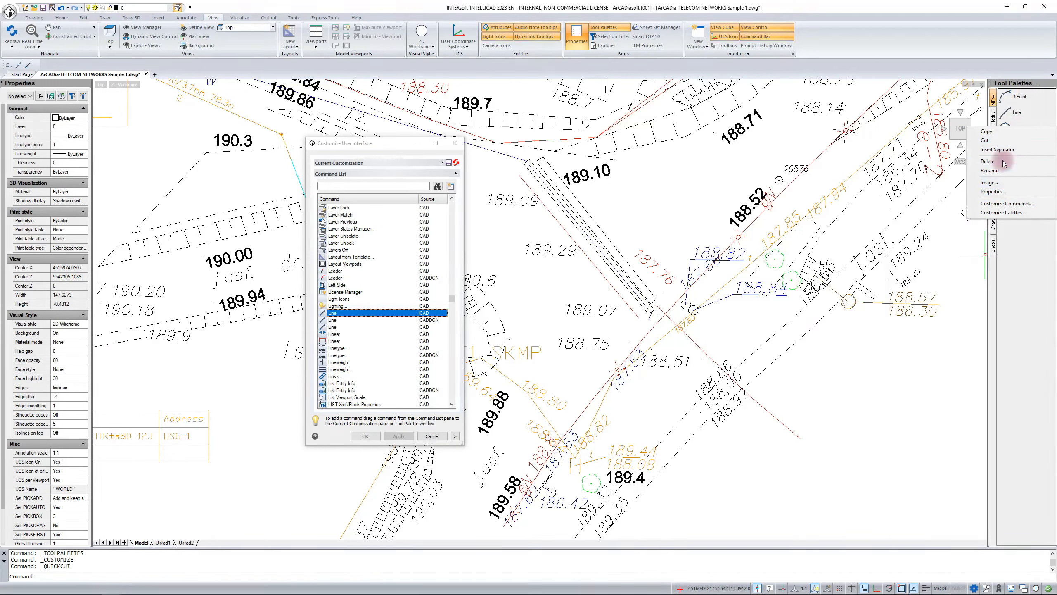
{"action": "left_click", "coordinate": [1018, 250]}
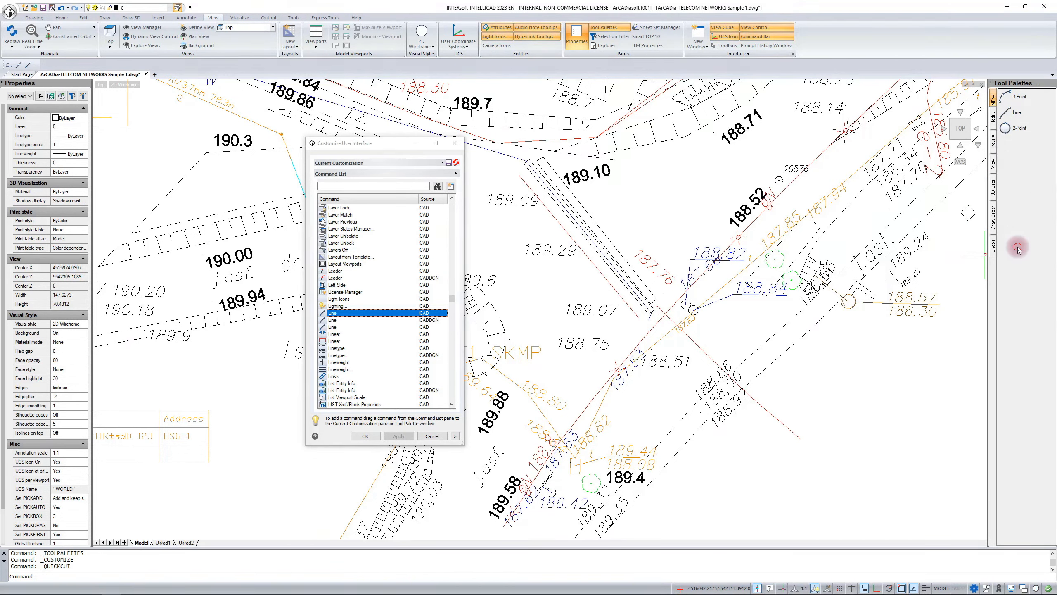
{"action": "left_click", "coordinate": [462, 144]}
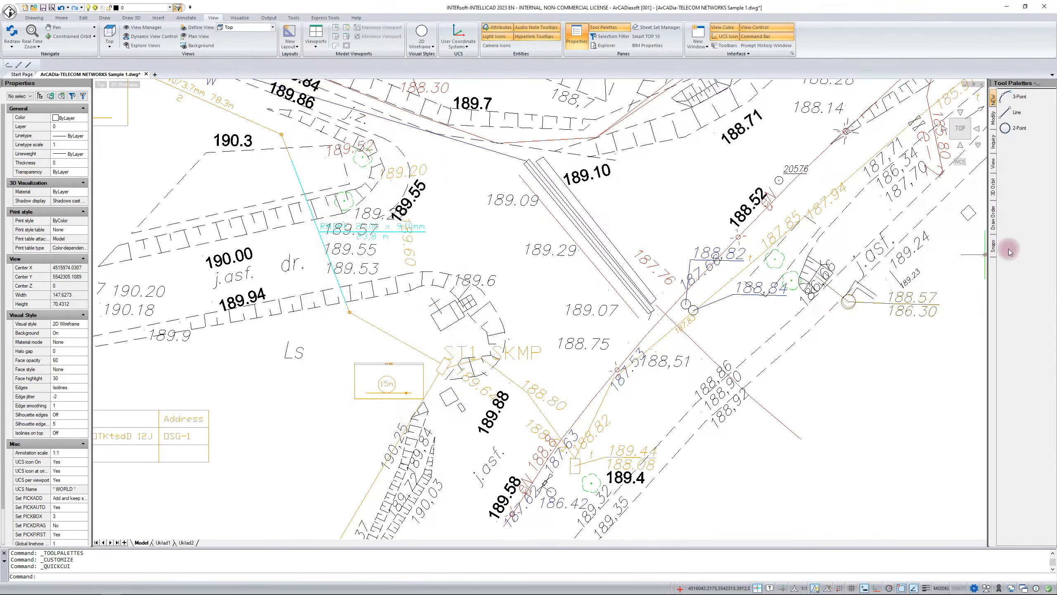
Open tool palette customization, check the rename, export and import options for the NEW palette, and leave it unchanged
{"action": "right_click", "coordinate": [1034, 210]}
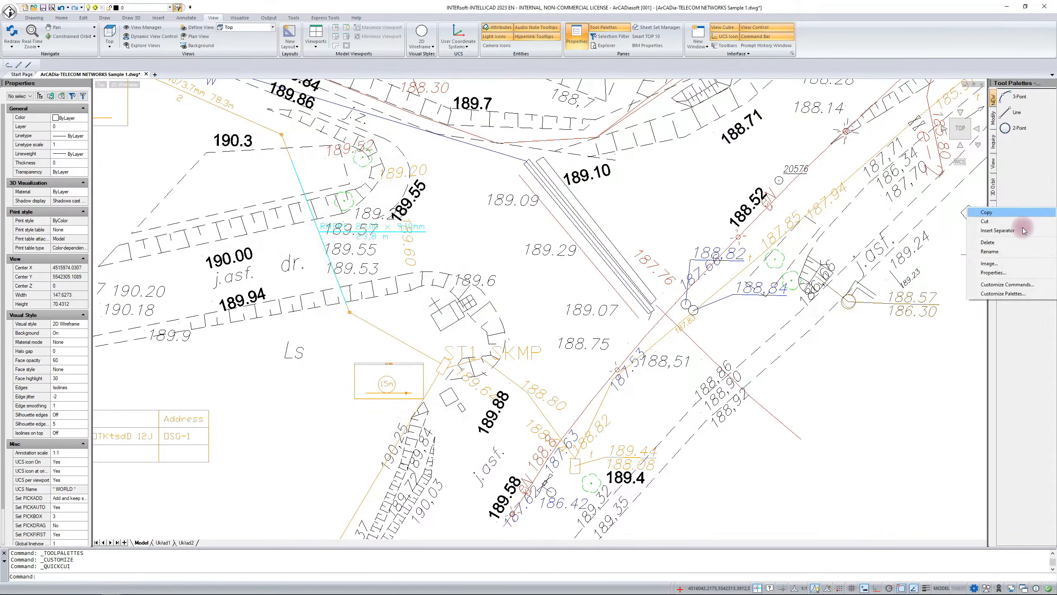
{"action": "left_click", "coordinate": [1005, 294]}
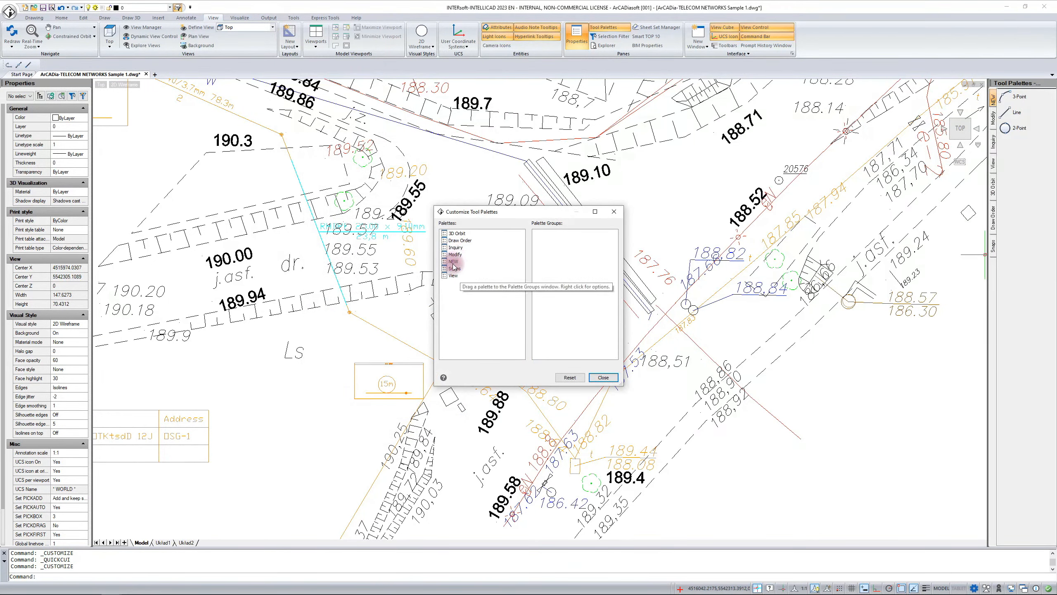
{"action": "left_click", "coordinate": [455, 262]}
{"action": "right_click", "coordinate": [454, 262]}
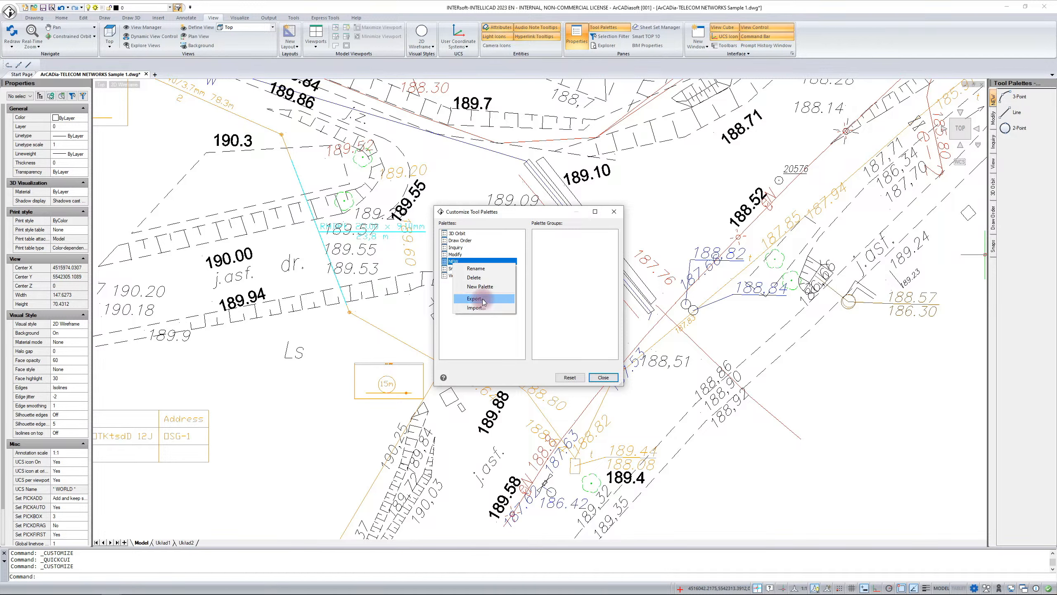
{"action": "left_click", "coordinate": [614, 211]}
{"action": "left_click", "coordinate": [614, 211]}
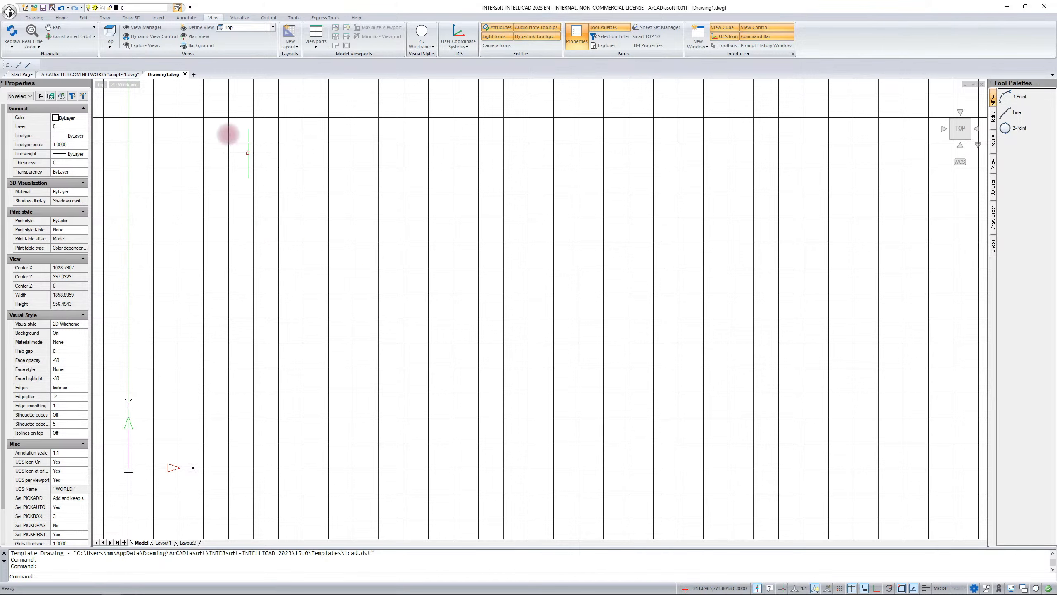
Add the single-line text "text" in the empty drawing with a height of 10 and the default rotation of 0
{"action": "left_click", "coordinate": [61, 18]}
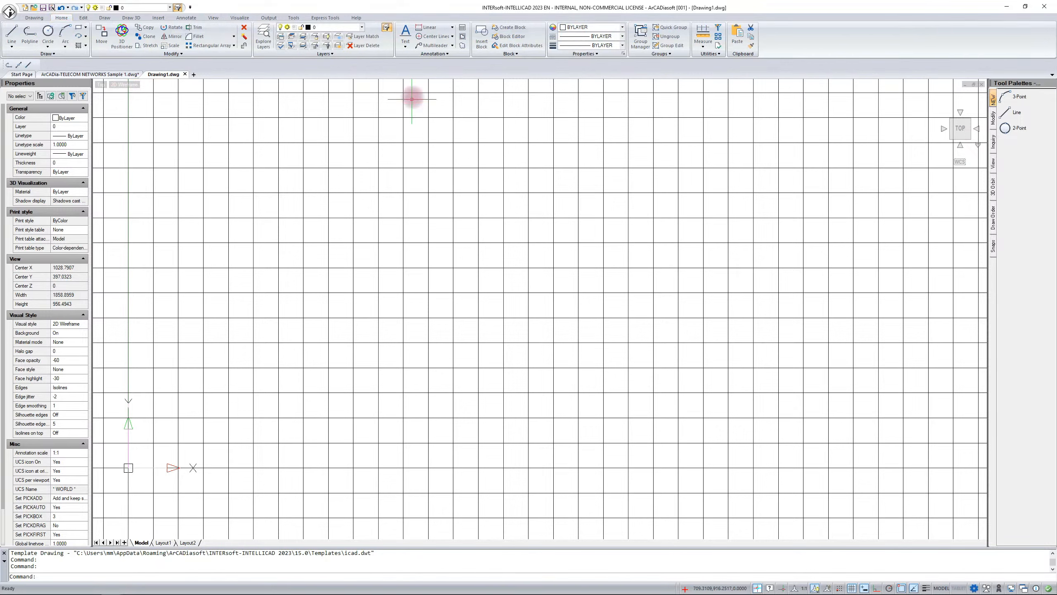
{"action": "left_click", "coordinate": [406, 32]}
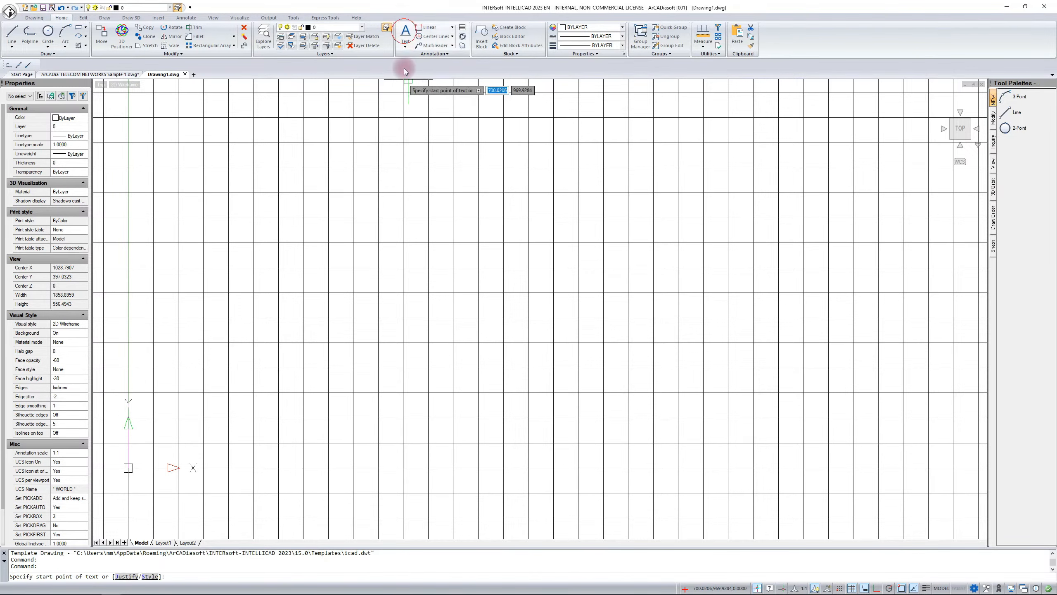
{"action": "left_click", "coordinate": [294, 271]}
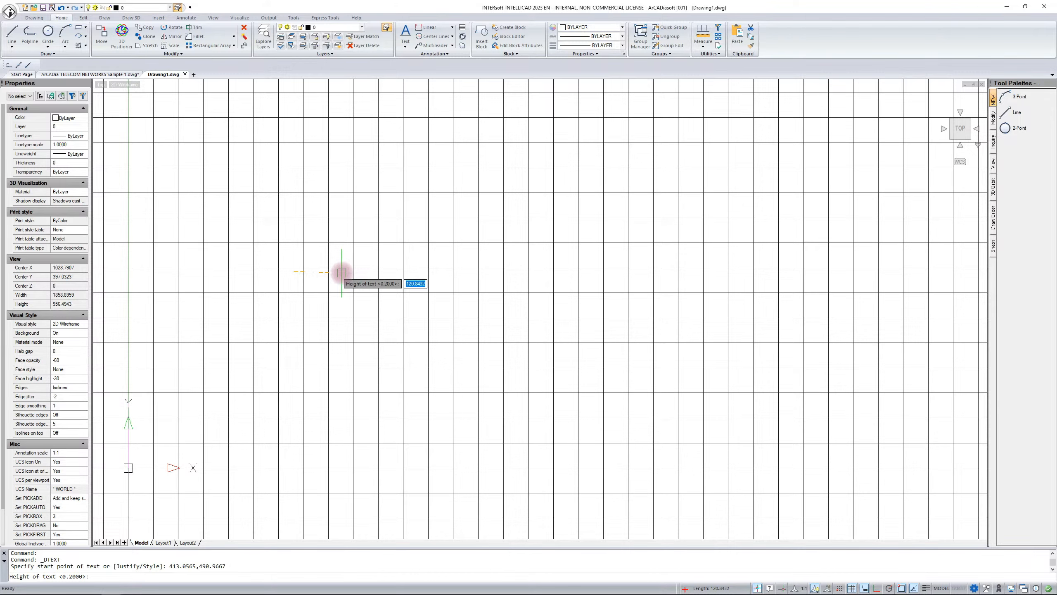
{"action": "type", "text": "10"}
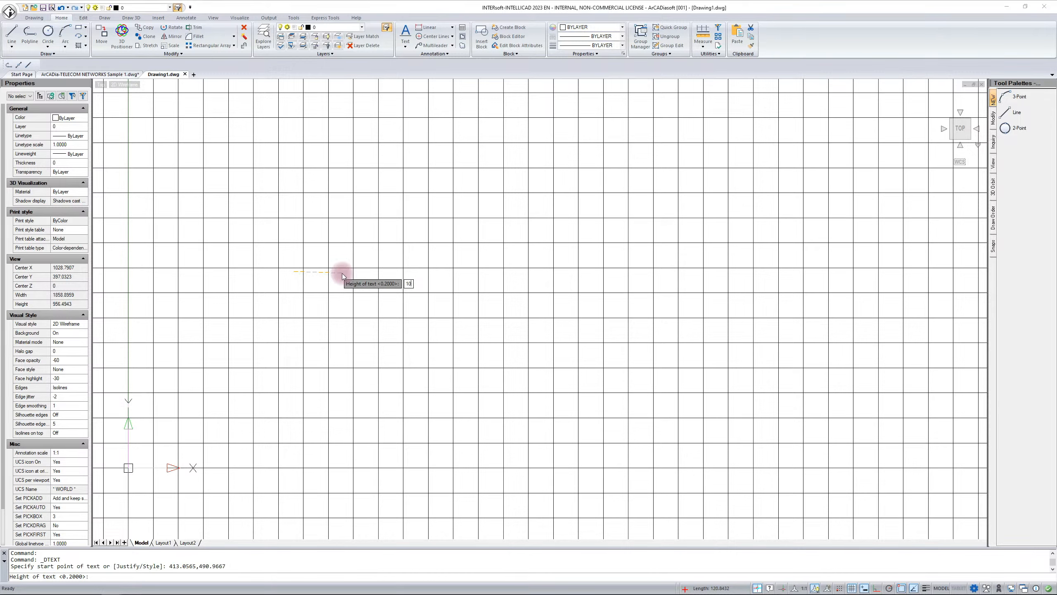
{"action": "key", "text": "Return"}
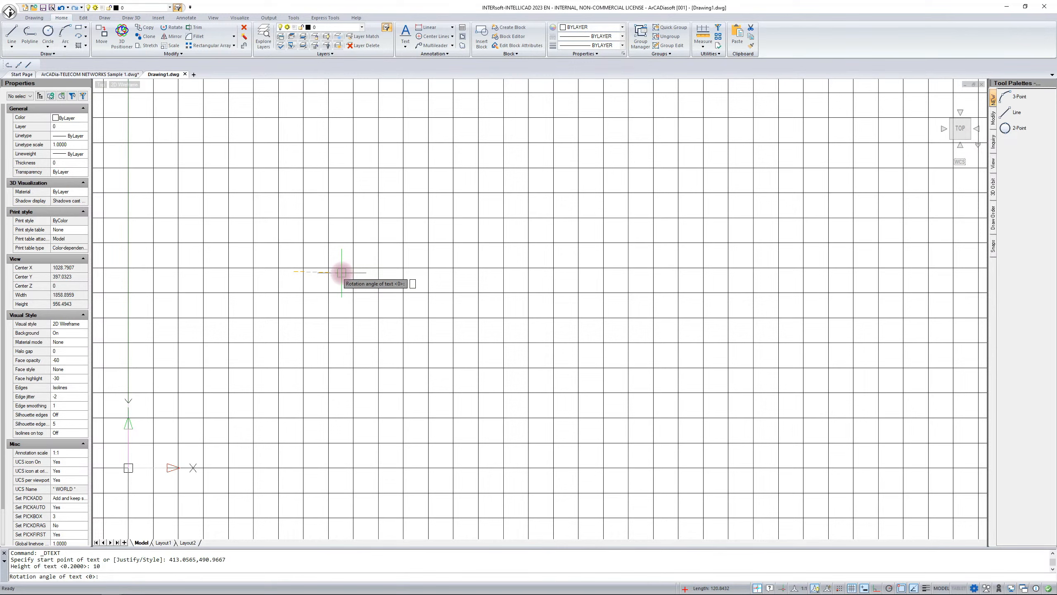
{"action": "key", "text": "Return"}
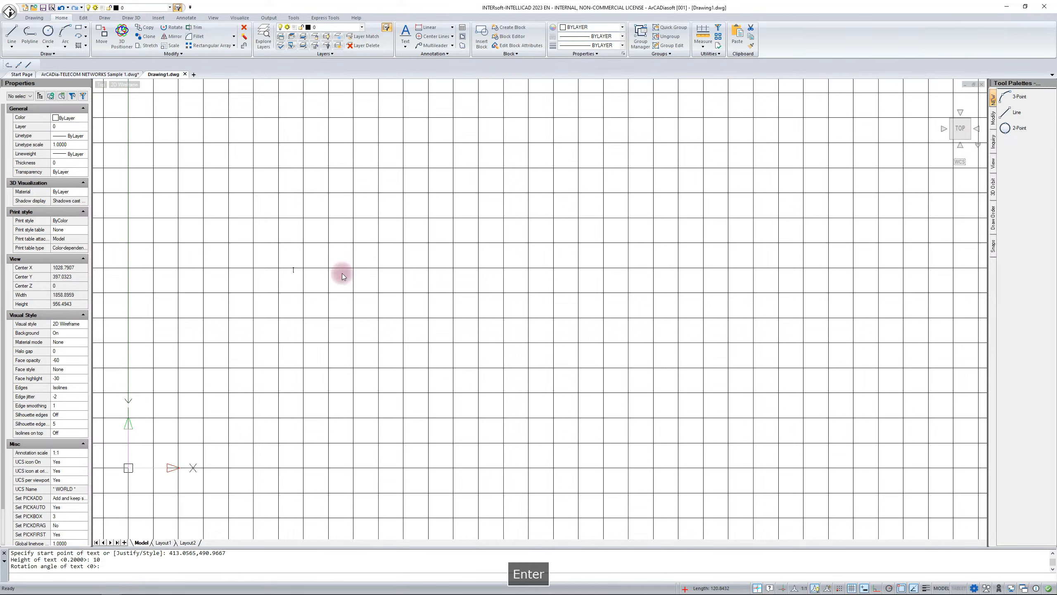
{"action": "type", "text": "Ext"}
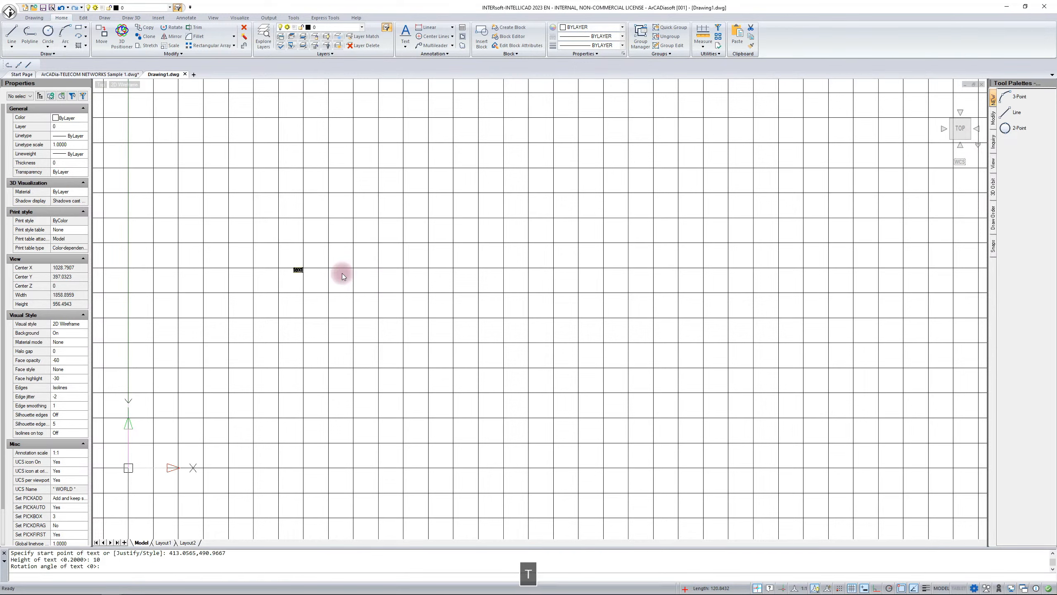
{"action": "key", "text": "Return"}
{"action": "key", "text": "Escape"}
{"action": "key", "text": "Escape"}
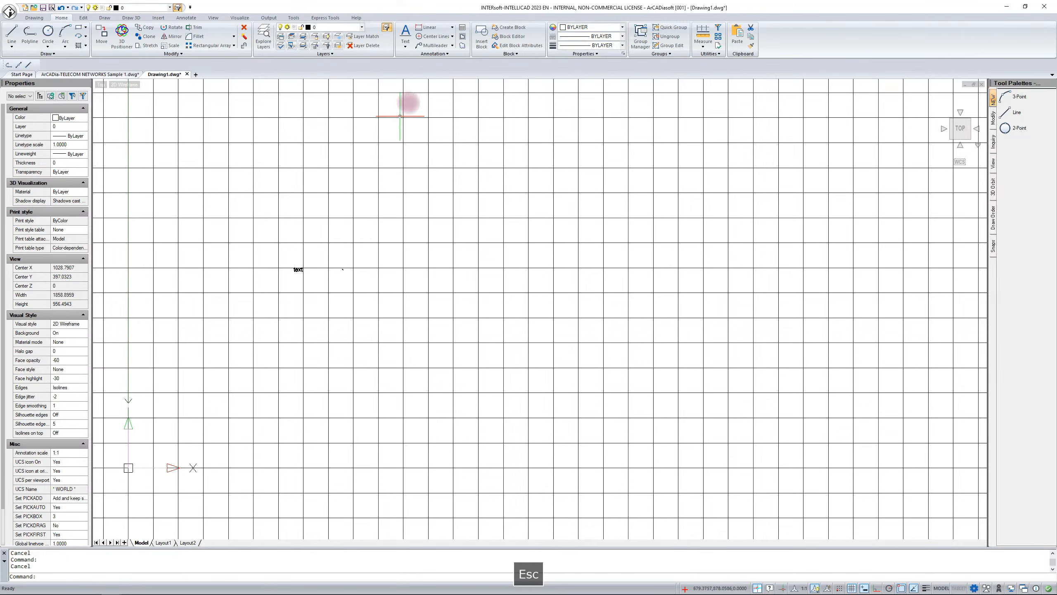
Place a horizontal linear dimension about 425 units long below the text, and check its dimension text up close
{"action": "left_click", "coordinate": [426, 28]}
{"action": "left_click", "coordinate": [325, 343]}
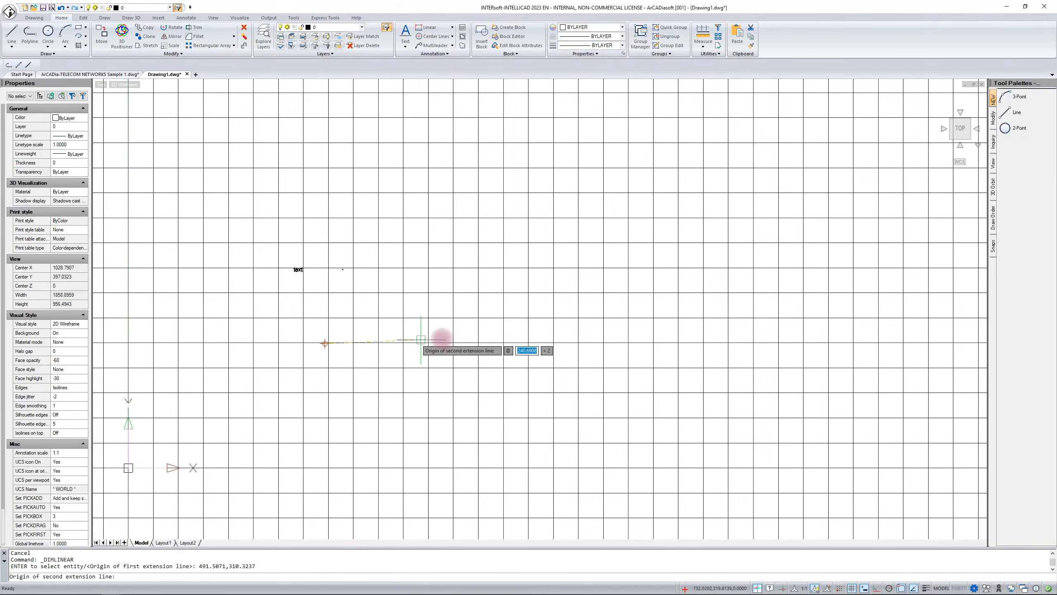
{"action": "left_click", "coordinate": [495, 339]}
{"action": "left_click", "coordinate": [482, 307]}
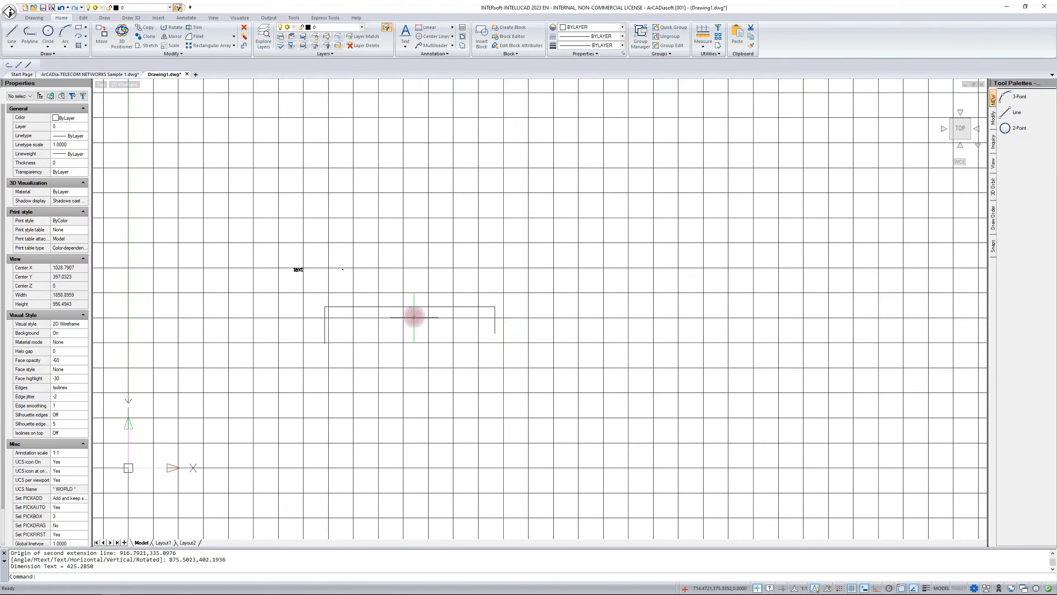
{"action": "scroll", "coordinate": [414, 317], "scroll_direction": "up", "scroll_amount": 10}
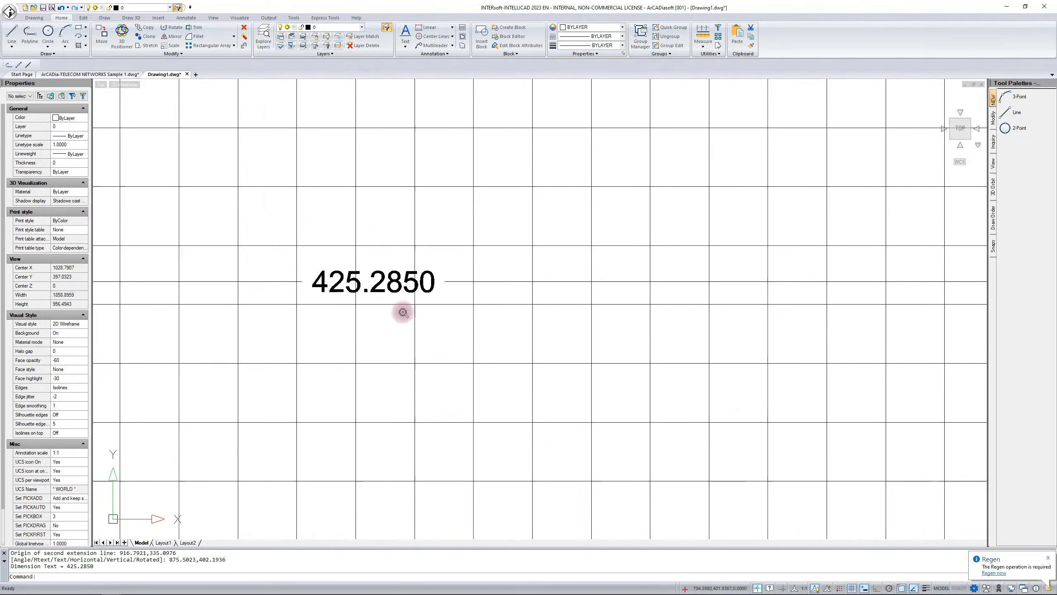
{"action": "scroll", "coordinate": [410, 311], "scroll_direction": "up", "scroll_amount": 10}
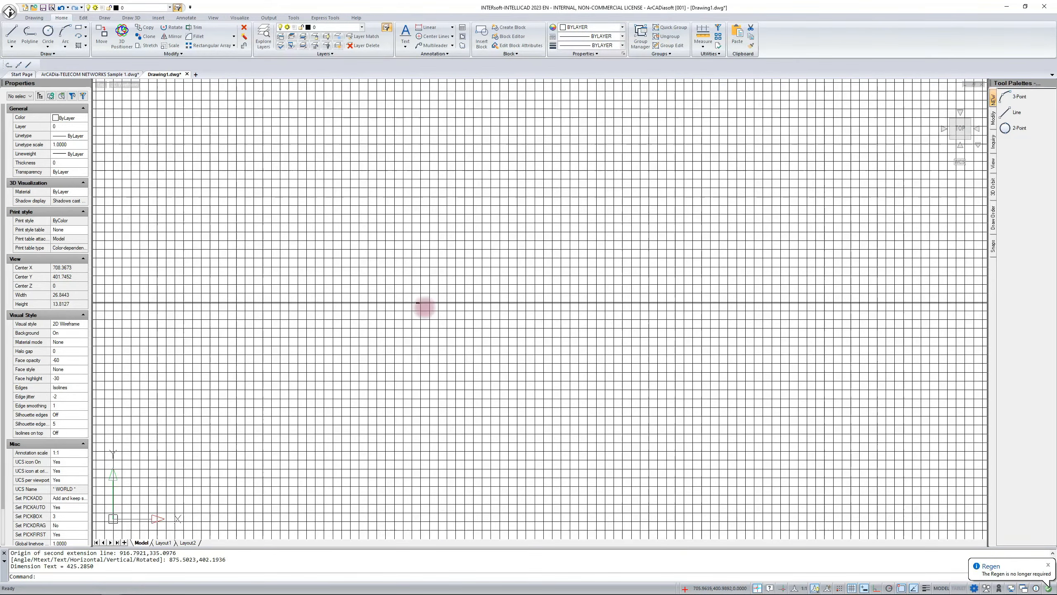
{"action": "scroll", "coordinate": [425, 307], "scroll_direction": "down", "scroll_amount": 15}
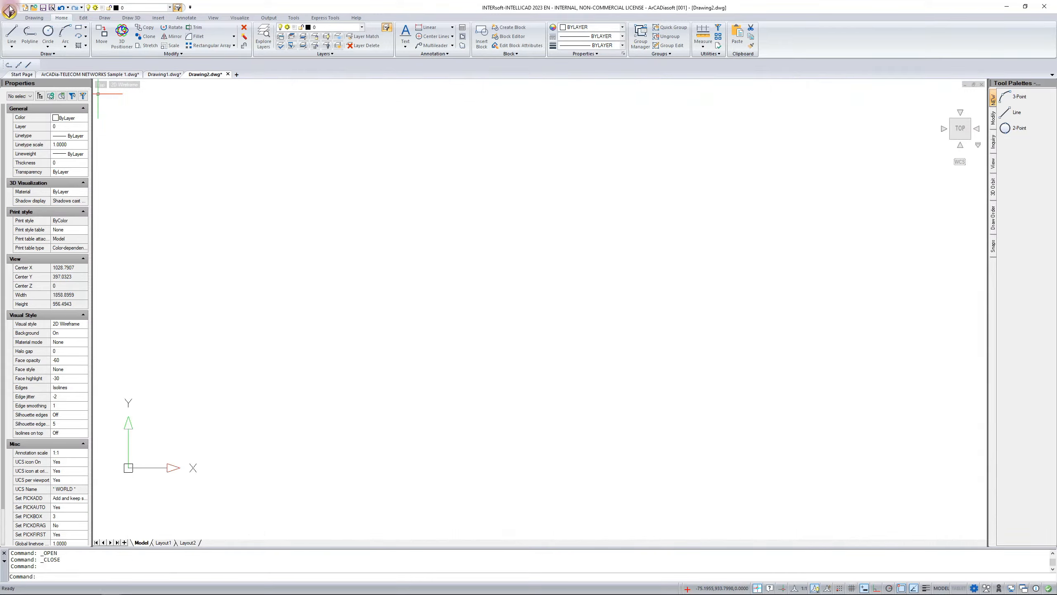
Open the recent drawing Drawing1.dwg and display its layers in an undocked Explorer window
{"action": "left_click", "coordinate": [10, 11]}
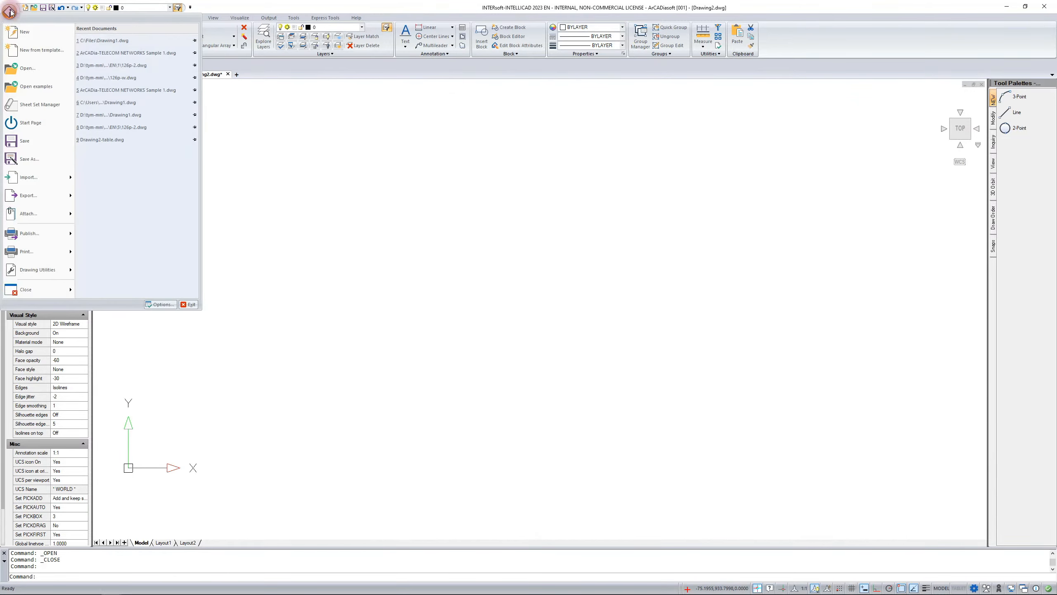
{"action": "left_click", "coordinate": [109, 41]}
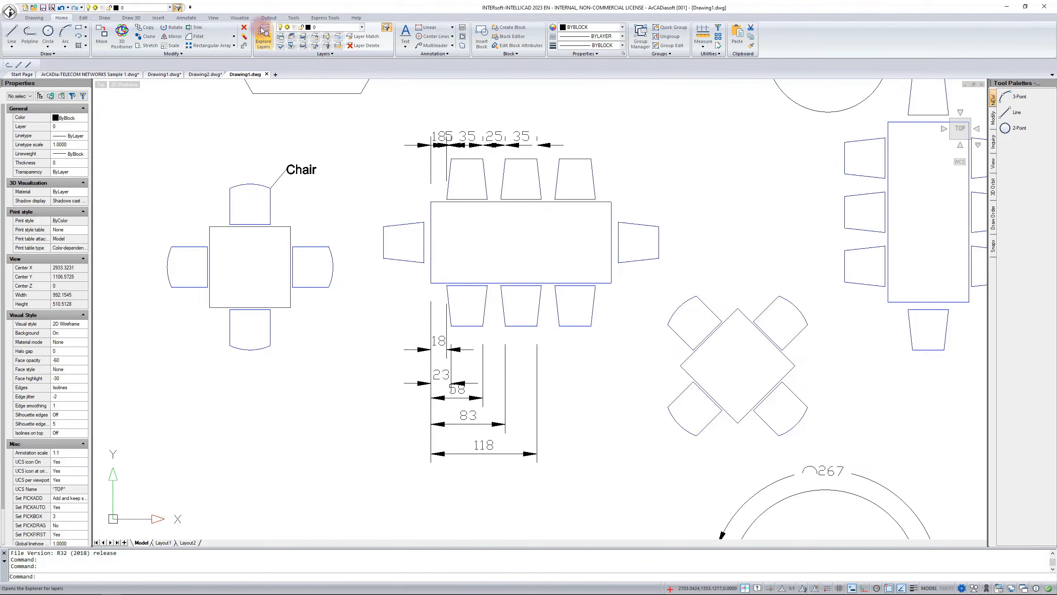
{"action": "left_click", "coordinate": [262, 30]}
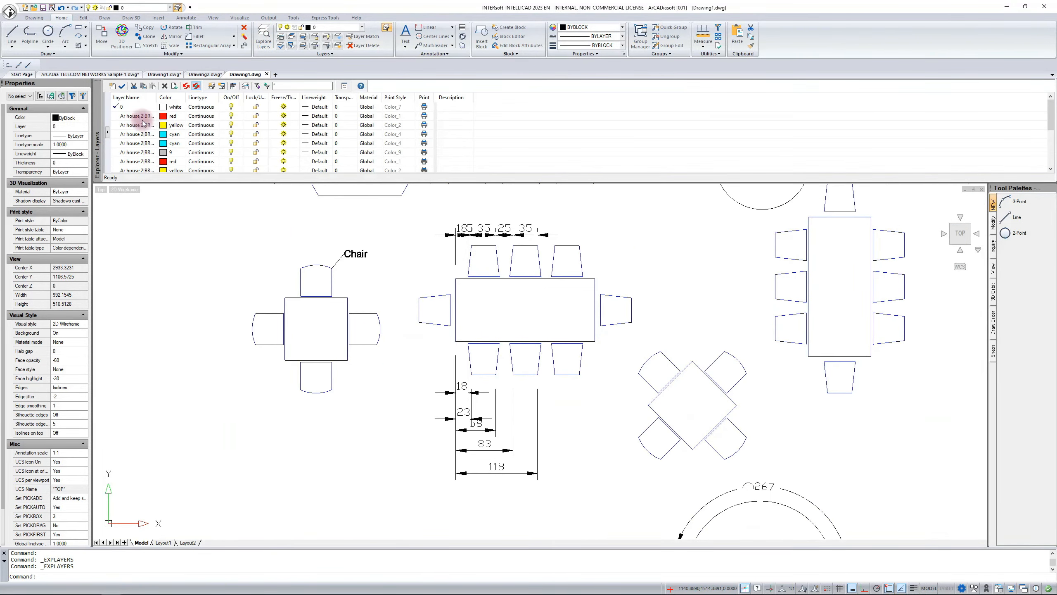
{"action": "left_click", "coordinate": [345, 87]}
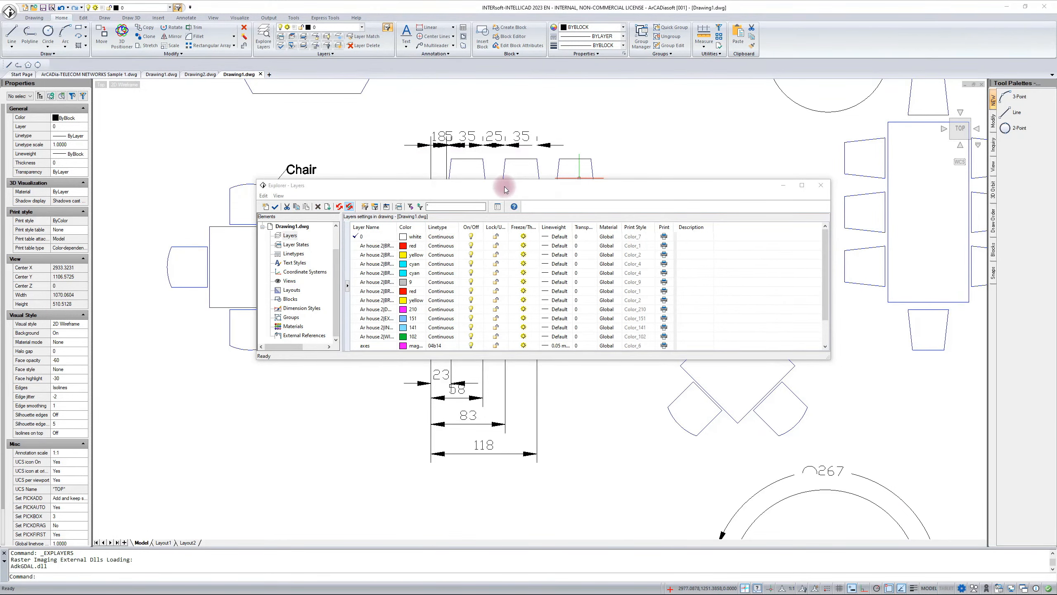
Look up the Explore Dimension Styles command among the Explorer tools, then return to the home commands
{"action": "left_click", "coordinate": [293, 18]}
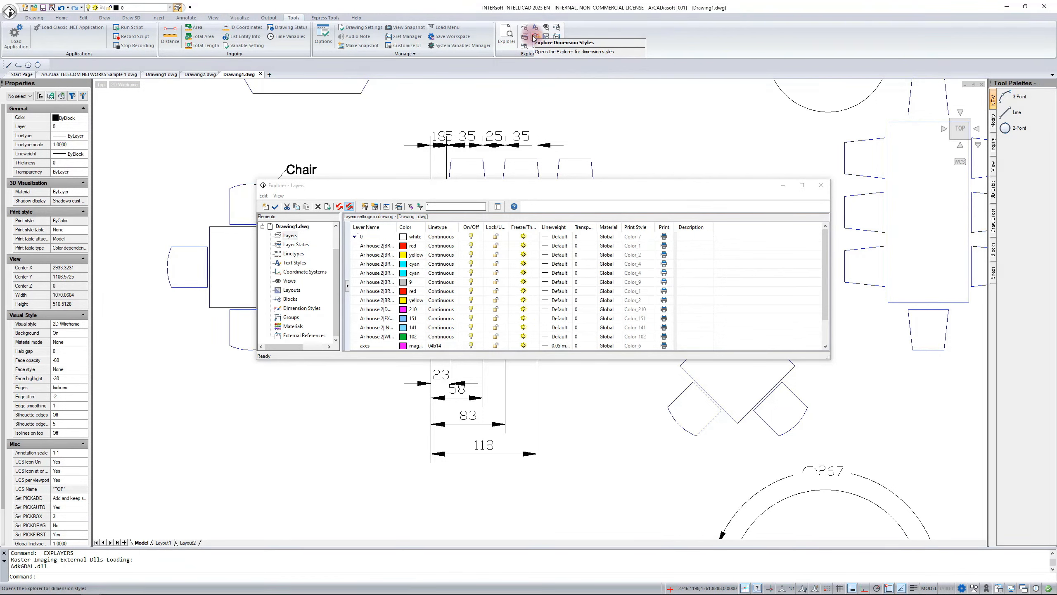
{"action": "left_click", "coordinate": [67, 18]}
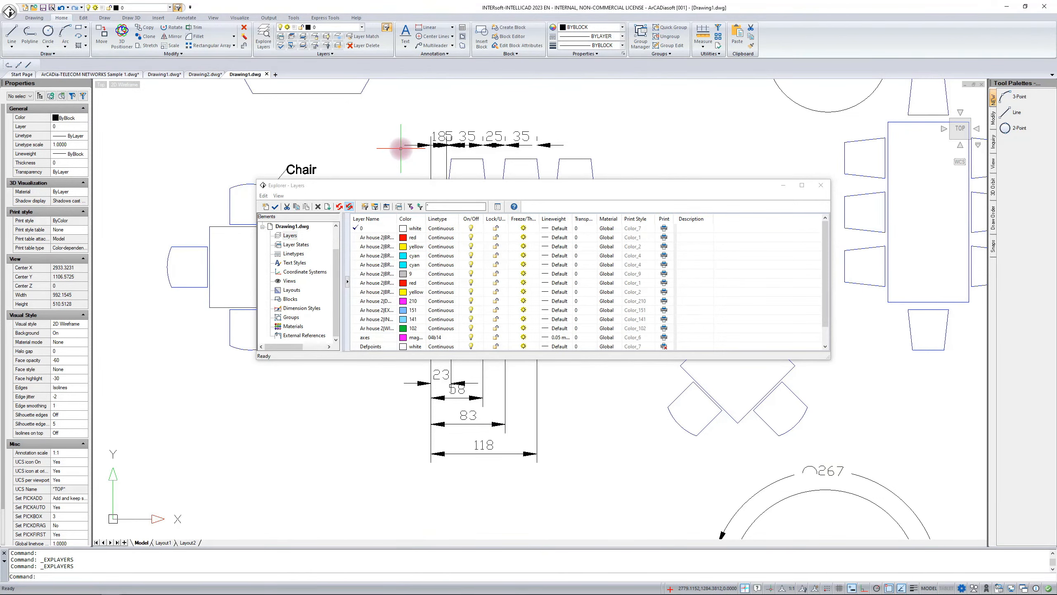
Start a new drawing with the Explorer window kept open, and turn off its grid display
{"action": "left_click", "coordinate": [275, 75]}
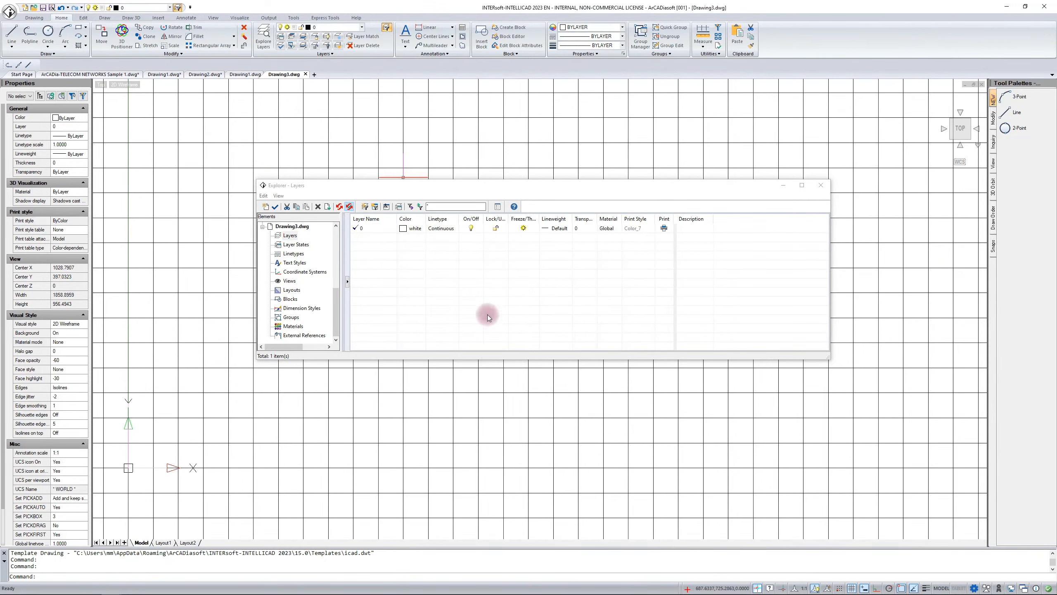
{"action": "left_click", "coordinate": [488, 314]}
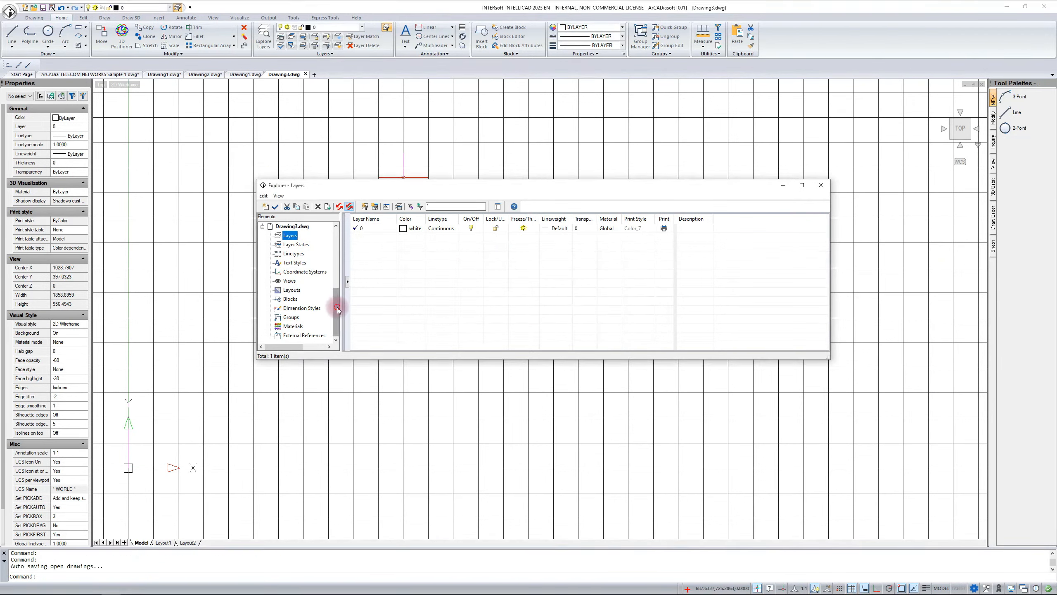
{"action": "left_click_drag", "start_coordinate": [337, 309], "coordinate": [337, 281]}
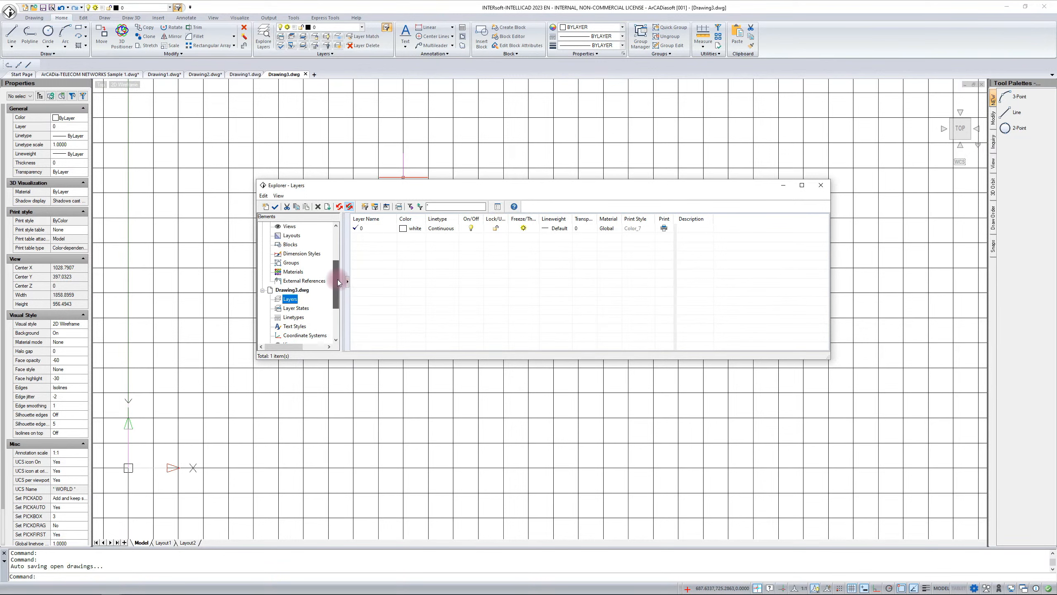
{"action": "left_click", "coordinate": [850, 589]}
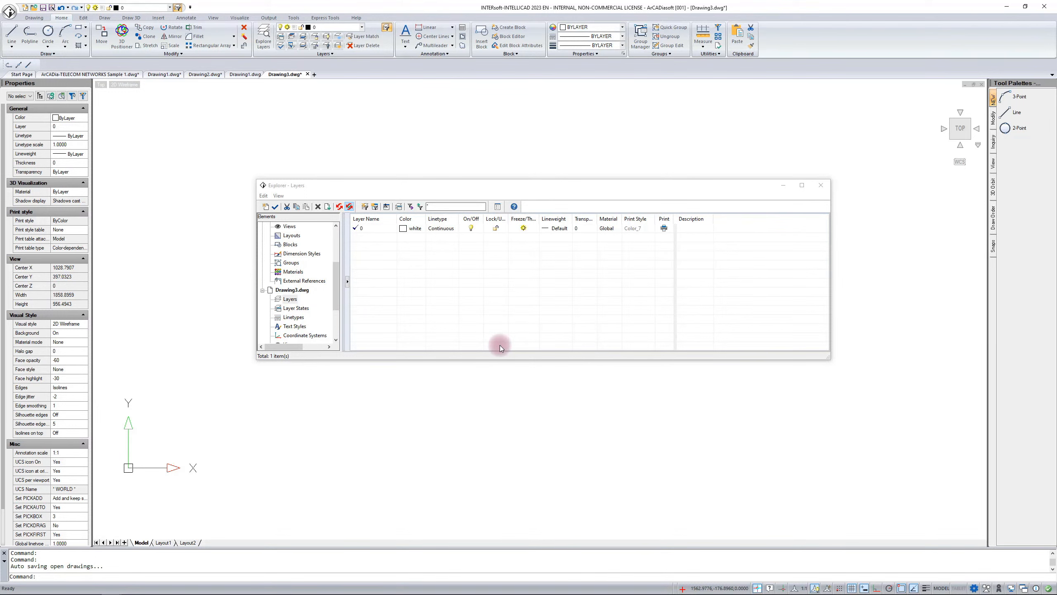
{"action": "key", "text": "F7"}
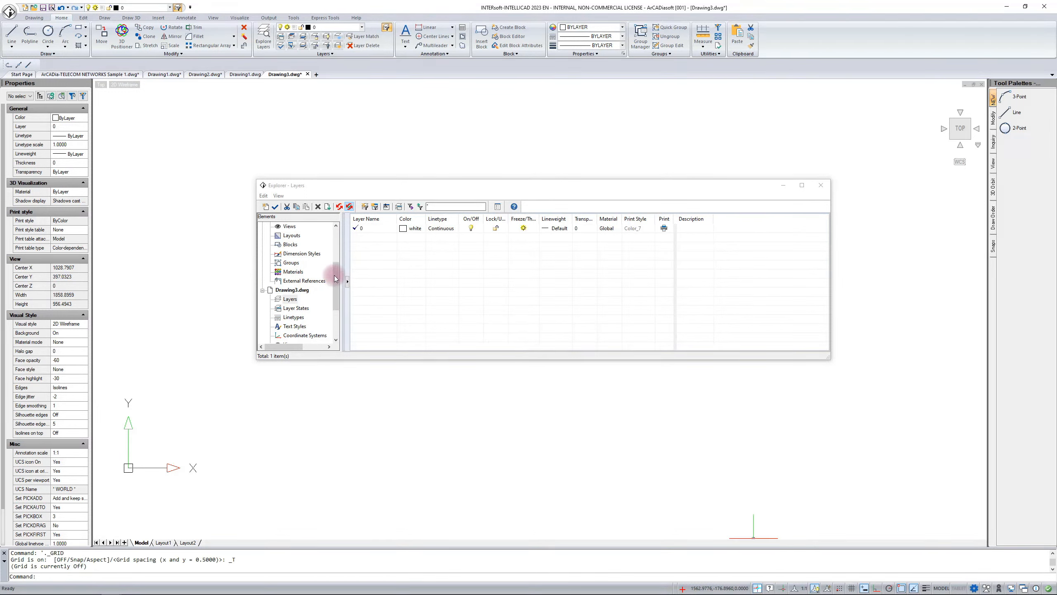
Copy the Dimension1 dimension style from Drawing1.dwg into Drawing3.dwg and make it the current dimension style
{"action": "left_click_drag", "start_coordinate": [337, 283], "coordinate": [337, 254]}
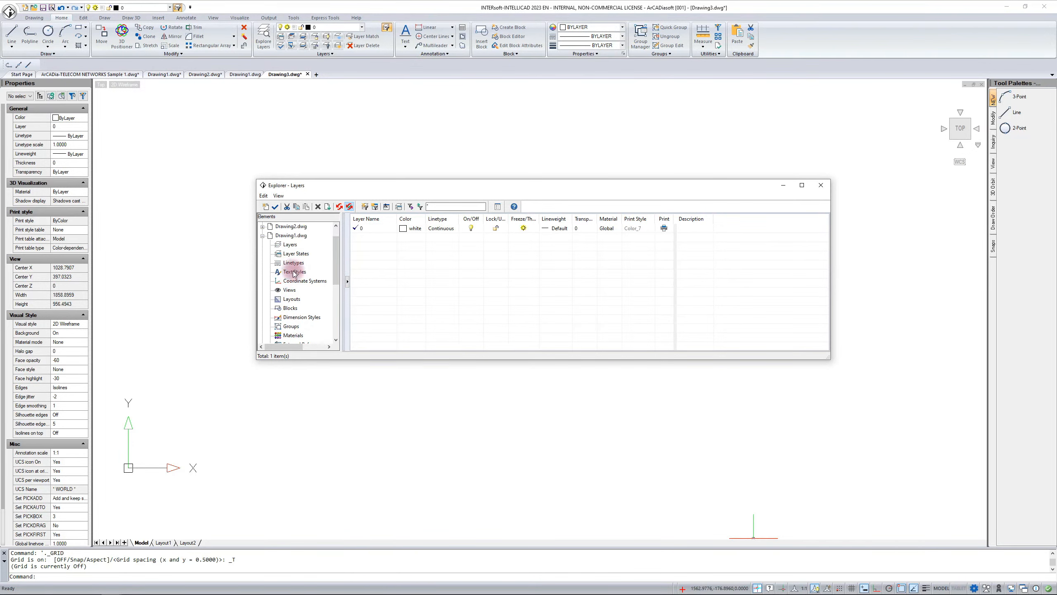
{"action": "scroll", "coordinate": [291, 275], "scroll_direction": "down", "scroll_amount": 1}
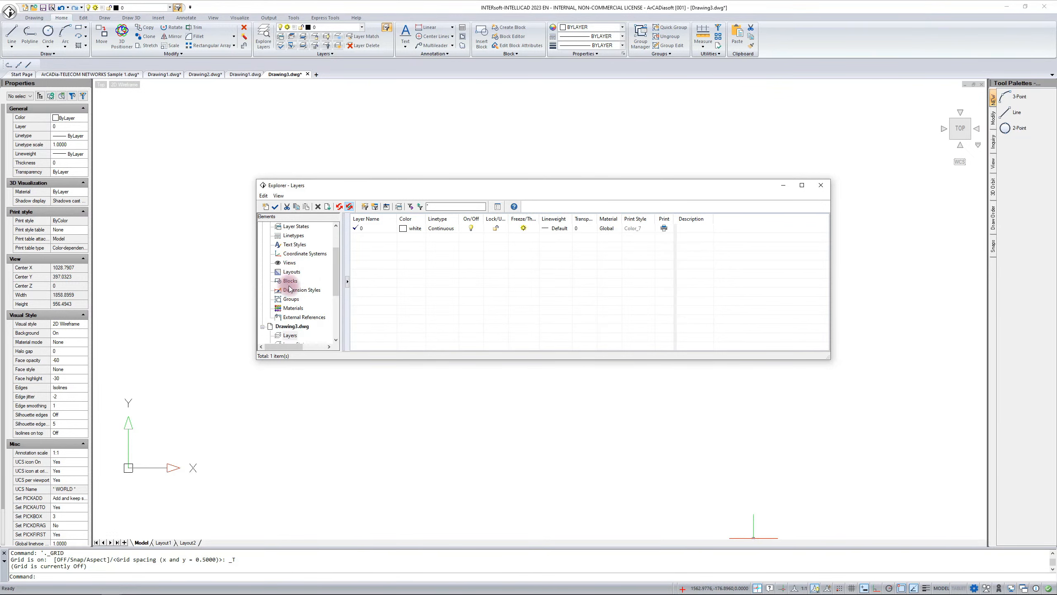
{"action": "left_click", "coordinate": [297, 290]}
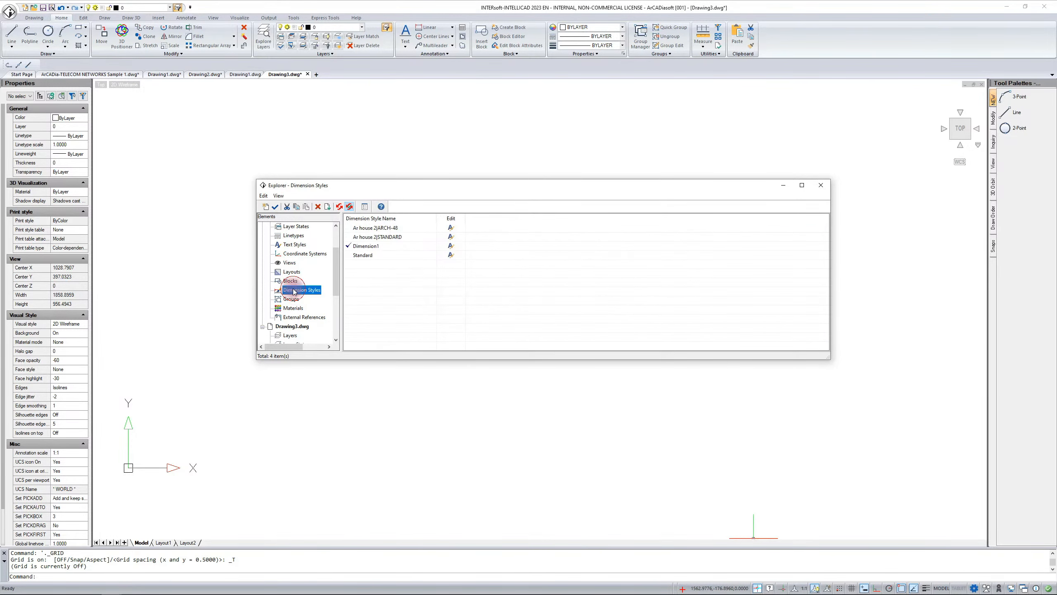
{"action": "left_click", "coordinate": [368, 248]}
{"action": "right_click", "coordinate": [368, 249]}
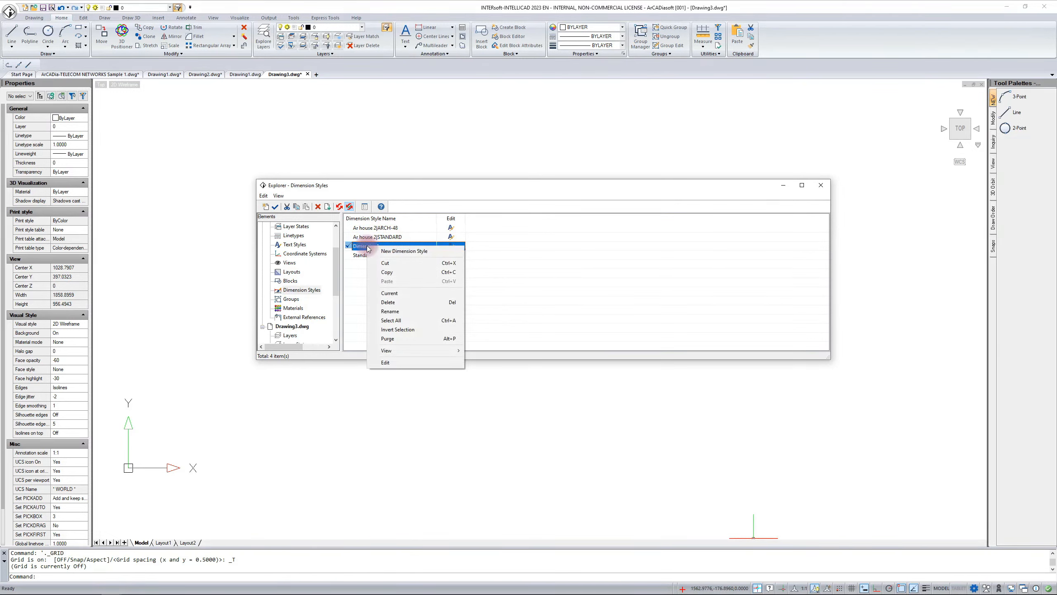
{"action": "left_click", "coordinate": [387, 272]}
{"action": "scroll", "coordinate": [302, 289], "scroll_direction": "down", "scroll_amount": 4}
{"action": "left_click", "coordinate": [300, 308]}
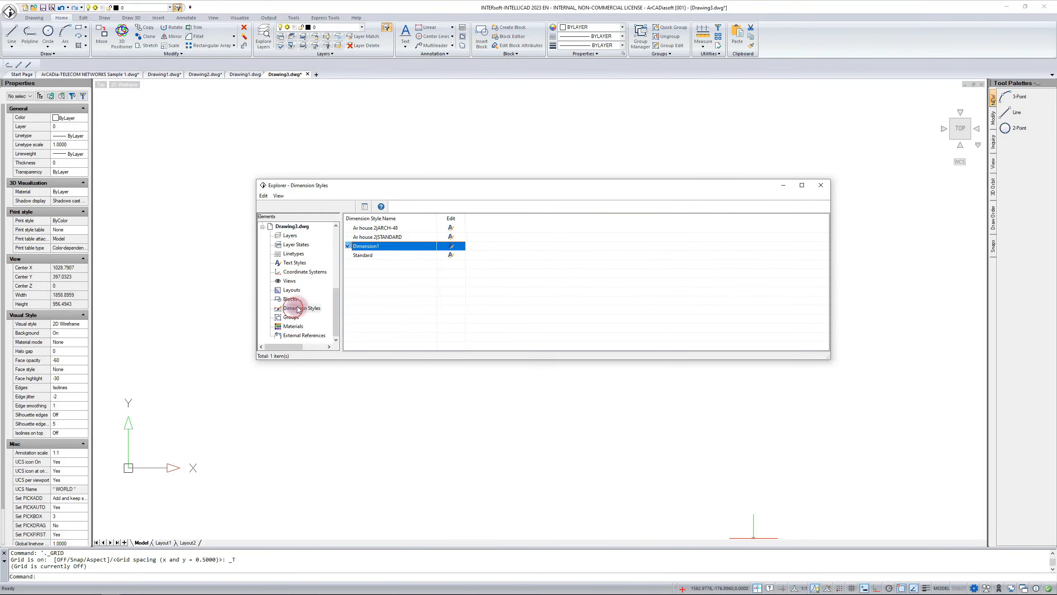
{"action": "right_click", "coordinate": [386, 273]}
{"action": "left_click", "coordinate": [414, 303]}
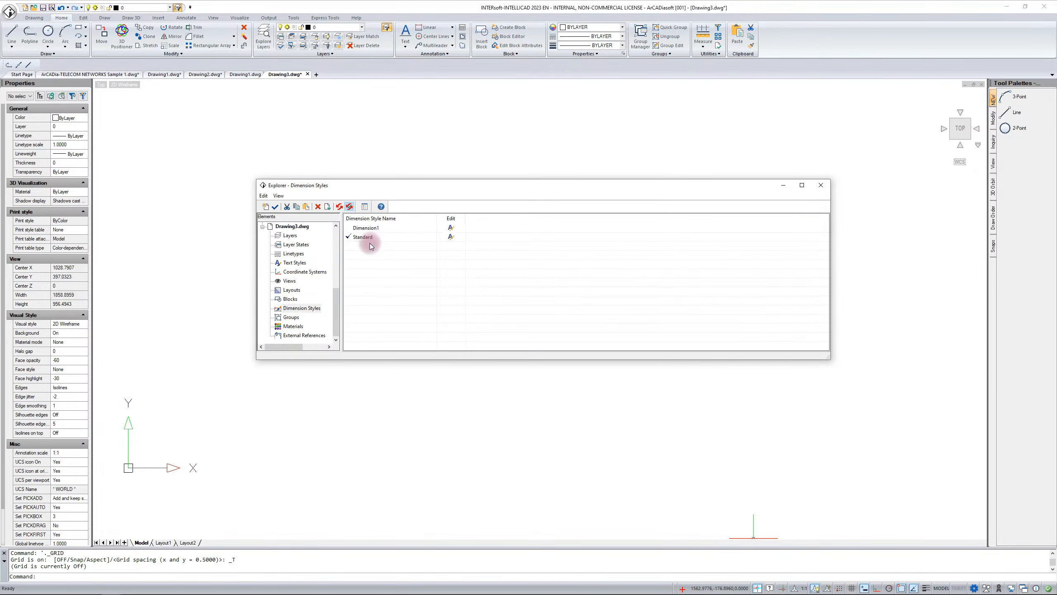
{"action": "left_click", "coordinate": [348, 228]}
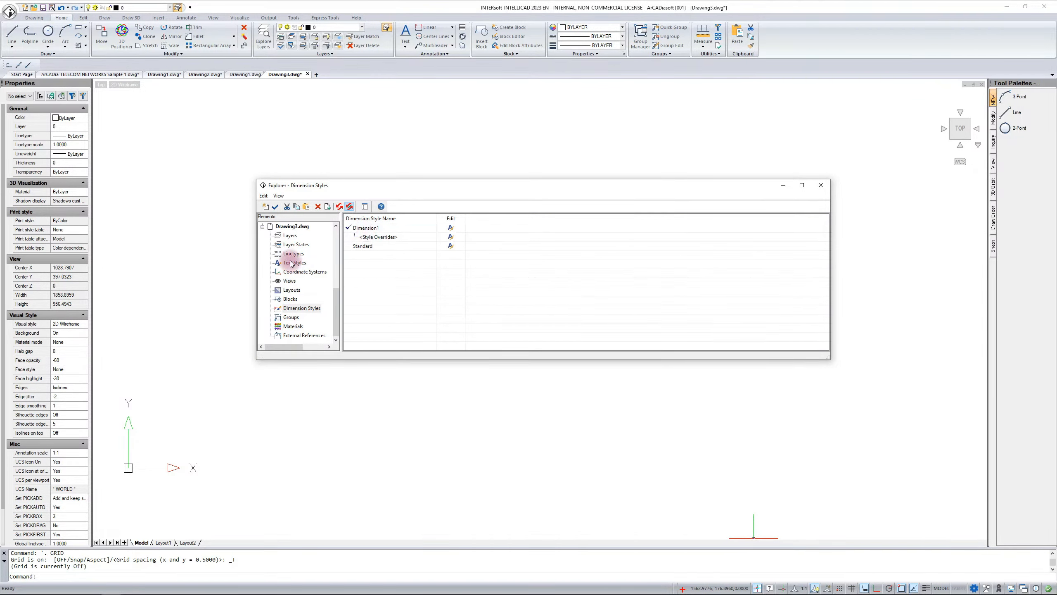
Copy the text styles $0$Standard, Dimensioning and Style1 from Drawing1.dwg into Drawing3.dwg
{"action": "scroll", "coordinate": [290, 263], "scroll_direction": "up", "scroll_amount": 3}
{"action": "scroll", "coordinate": [290, 263], "scroll_direction": "up", "scroll_amount": 3}
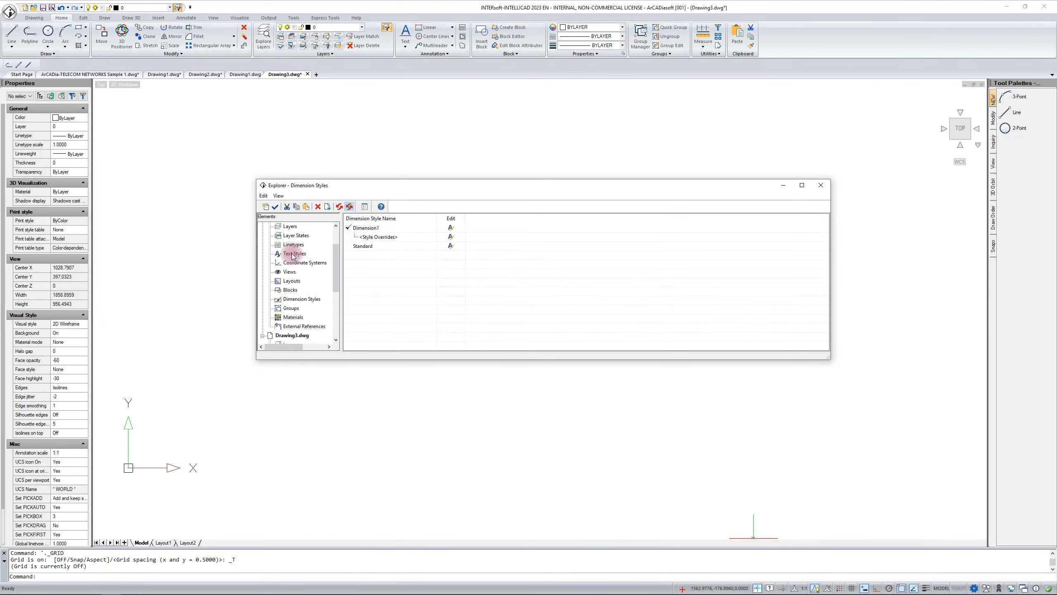
{"action": "left_click", "coordinate": [294, 253]}
{"action": "left_click", "coordinate": [359, 255]}
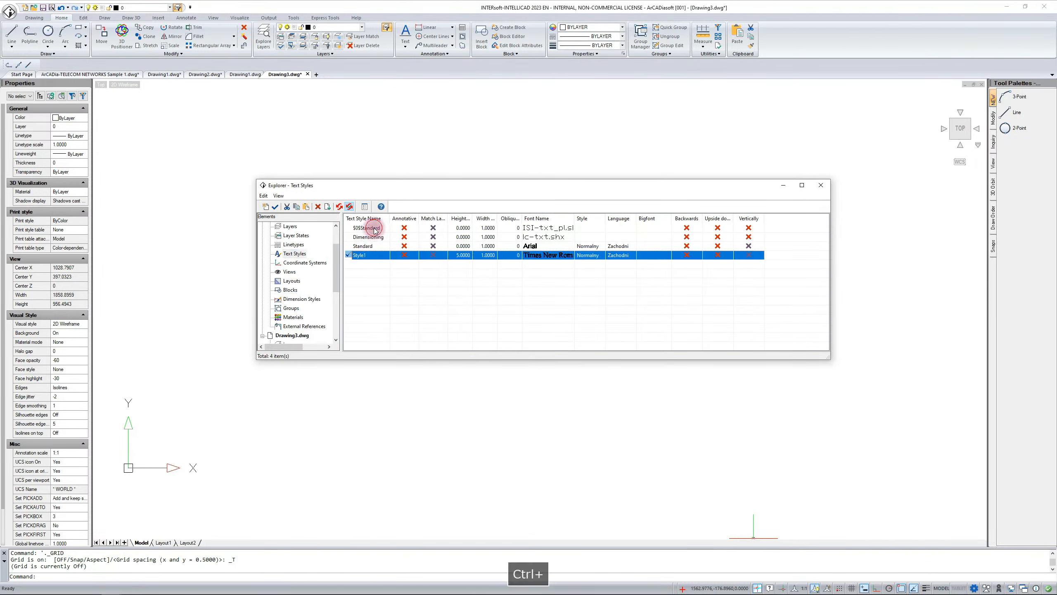
{"action": "left_click", "coordinate": [366, 228], "text": "ctrl"}
{"action": "left_click", "coordinate": [368, 237], "text": "ctrl"}
{"action": "key", "text": "ctrl+c"}
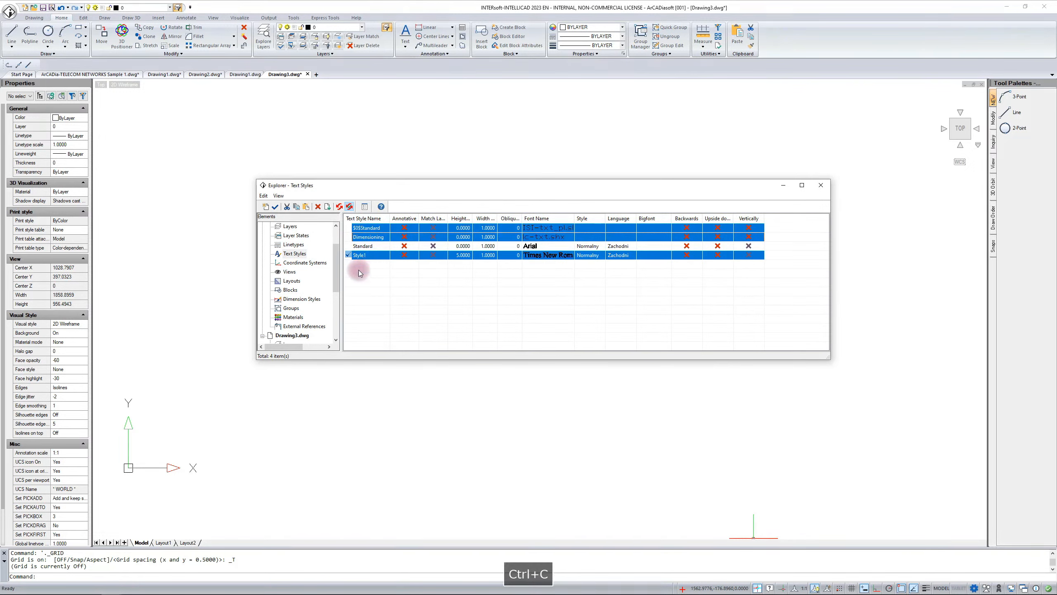
{"action": "scroll", "coordinate": [295, 263], "scroll_direction": "up", "scroll_amount": 1}
{"action": "left_click", "coordinate": [295, 263]}
{"action": "key", "text": "ctrl+v"}
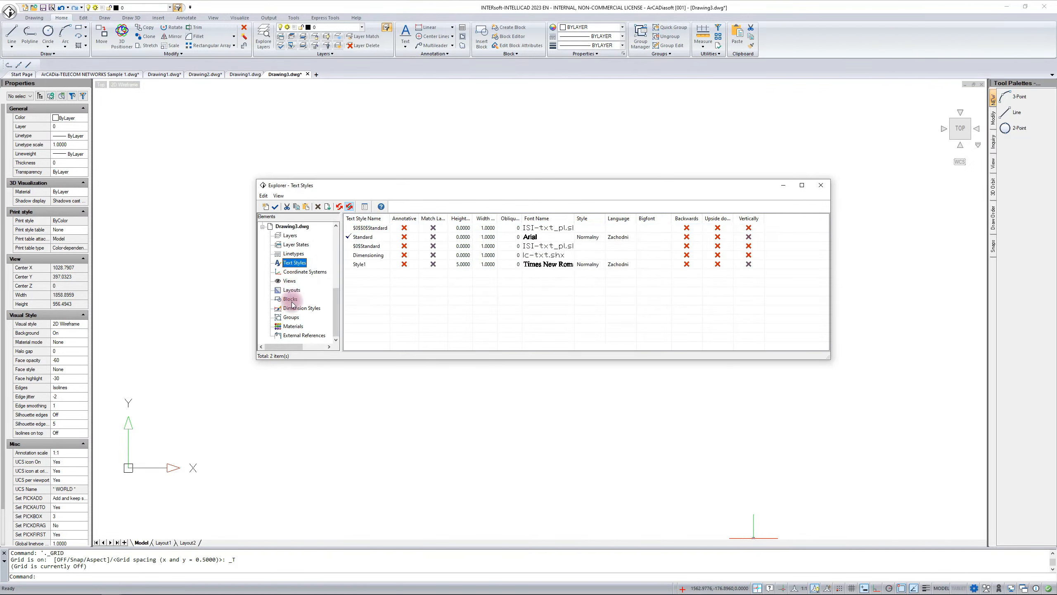
Create a new layer named Dimensioning in Drawing3.dwg
{"action": "left_click", "coordinate": [290, 236]}
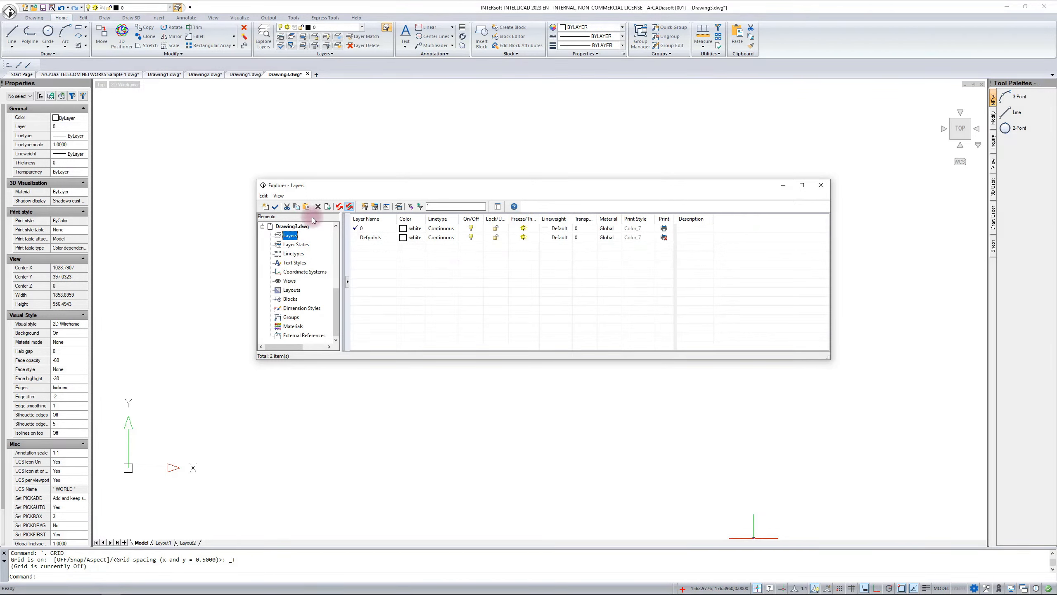
{"action": "left_click", "coordinate": [266, 208]}
{"action": "type", "text": "D"}
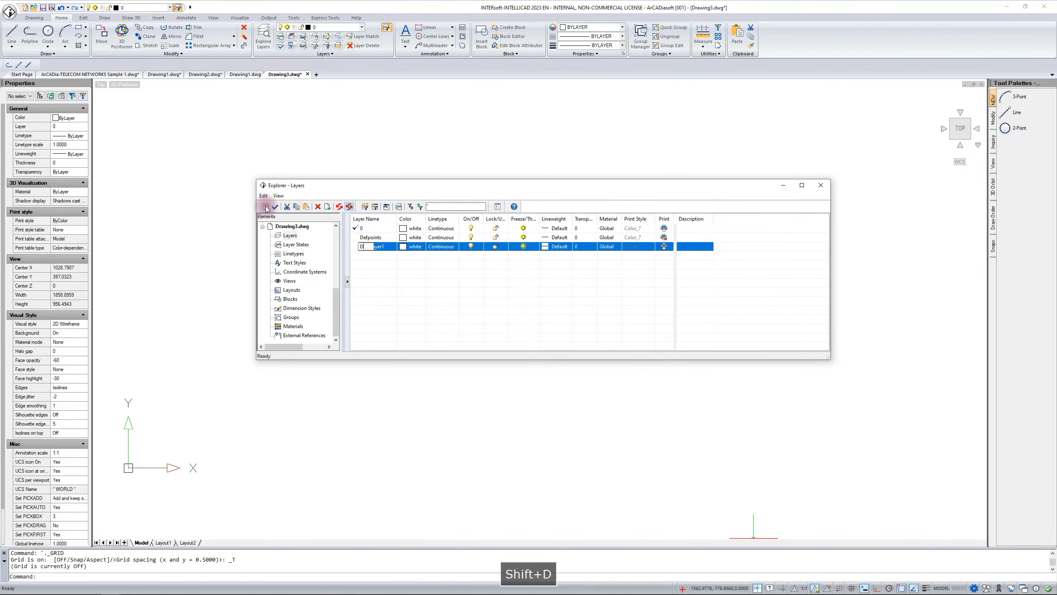
{"action": "type", "text": "imensio"}
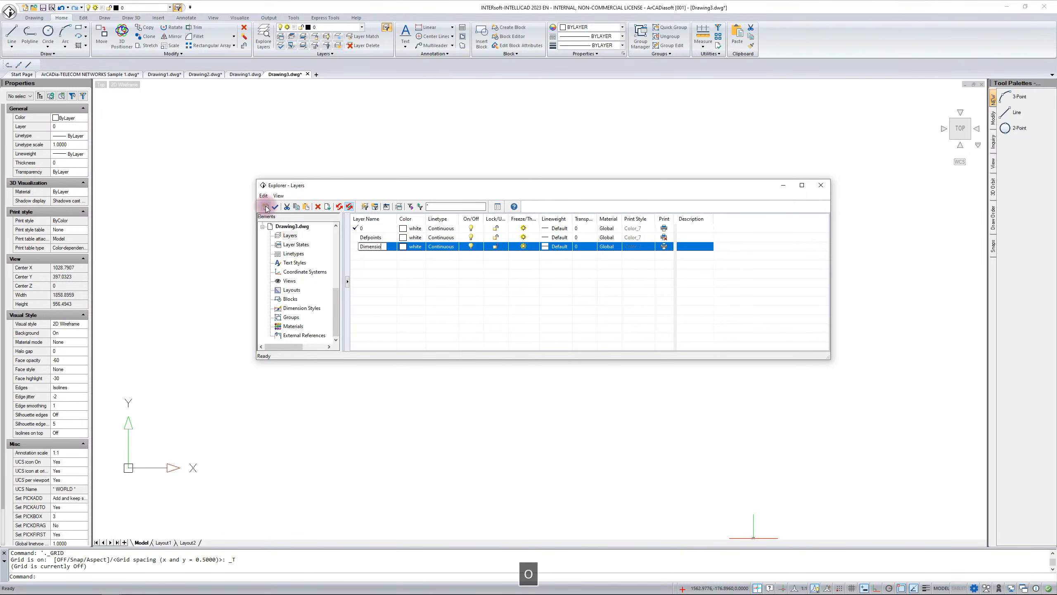
{"action": "type", "text": "ning"}
{"action": "key", "text": "Return"}
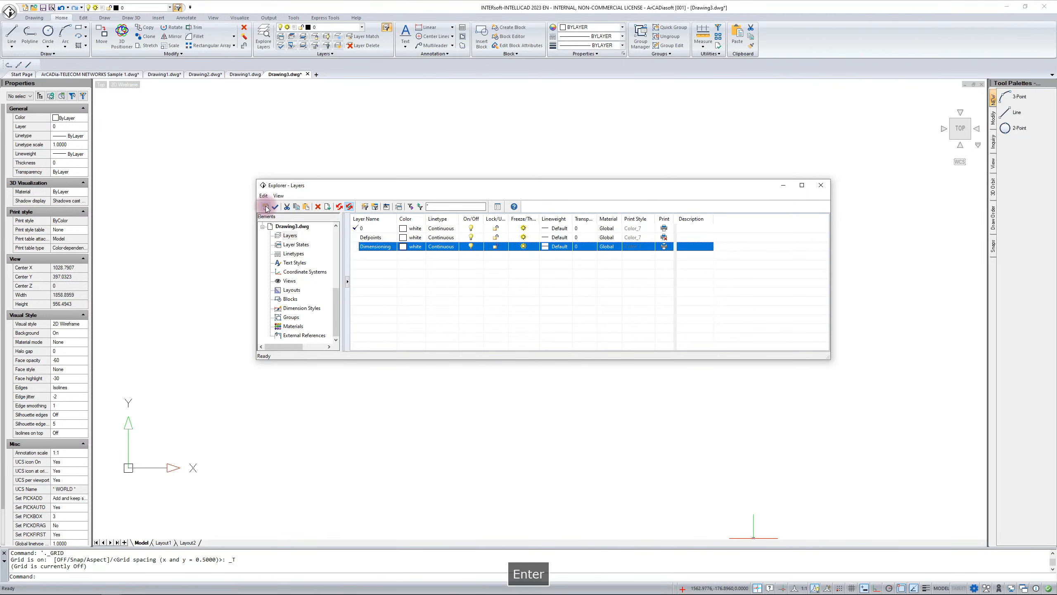
Add another layer named Descriptions to Drawing3.dwg
{"action": "left_click", "coordinate": [266, 207]}
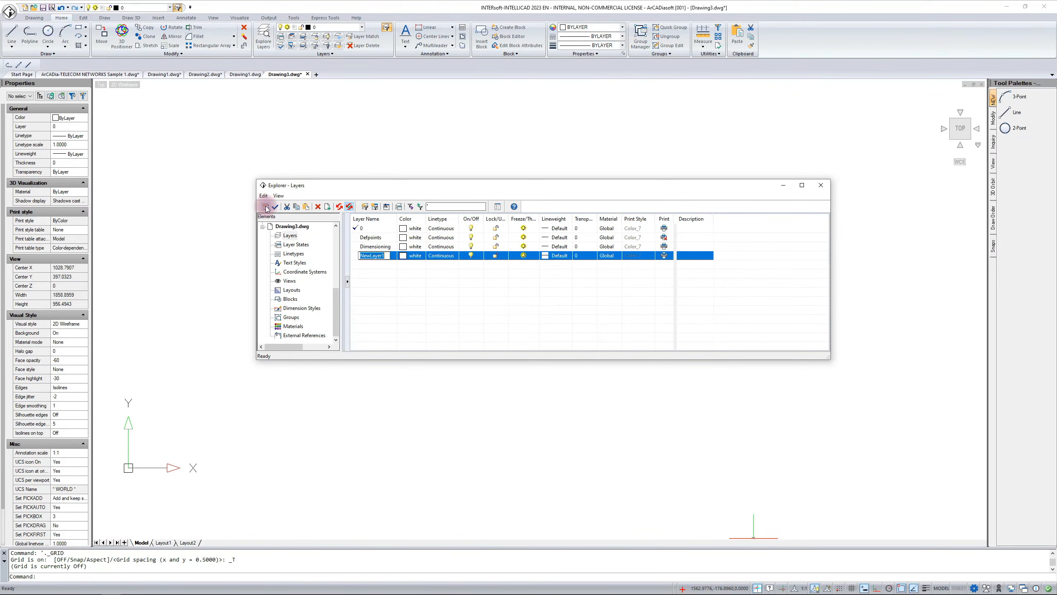
{"action": "type", "text": "Des"}
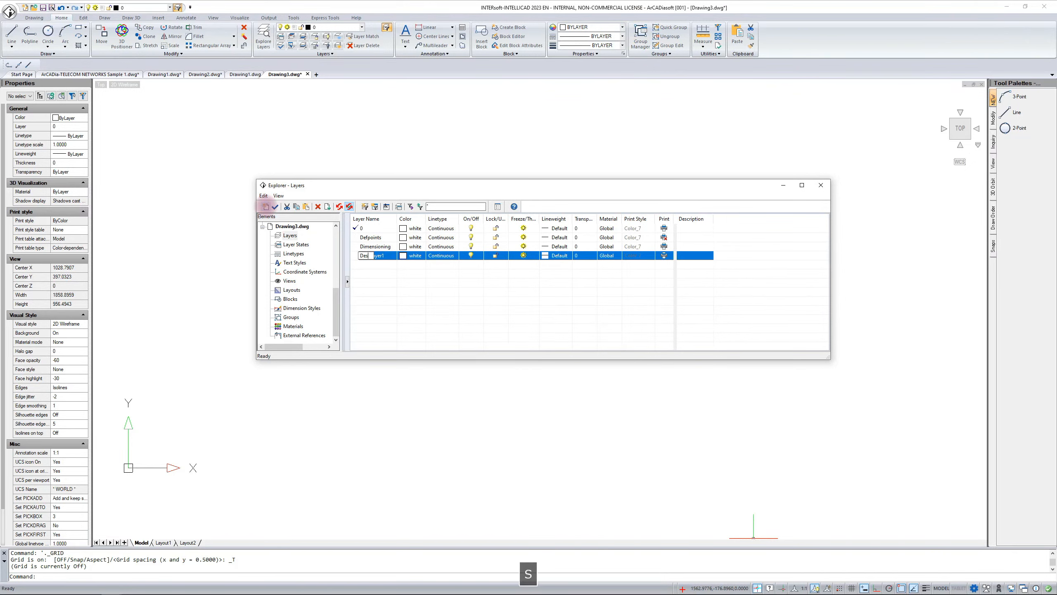
{"action": "type", "text": "criptions"}
{"action": "key", "text": "Return"}
Set the Dimensioning layer's color to blue (index 5) and close the layer explorer
{"action": "left_click", "coordinate": [403, 249]}
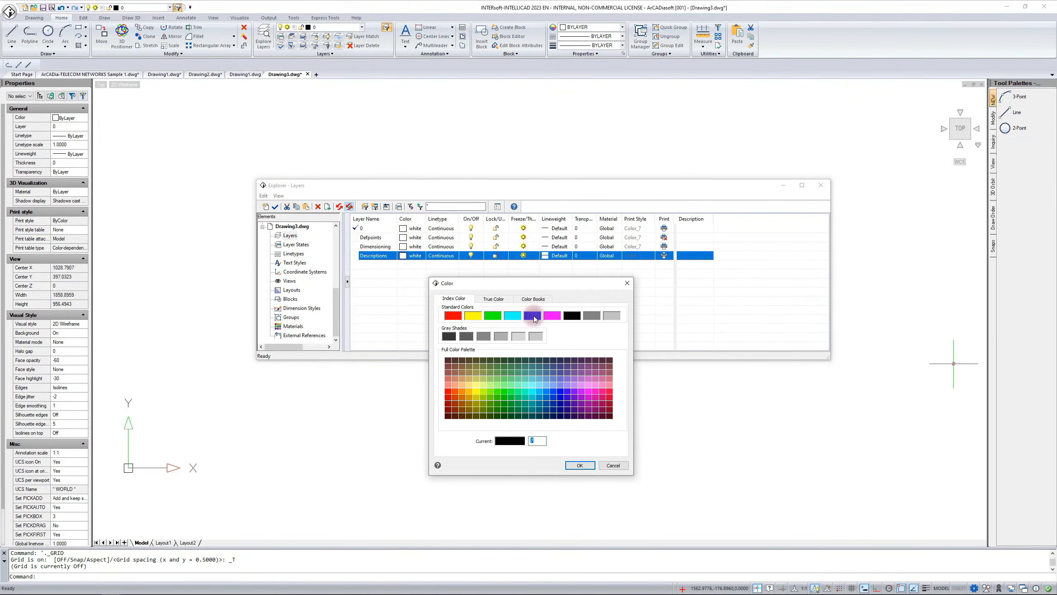
{"action": "left_click", "coordinate": [534, 317]}
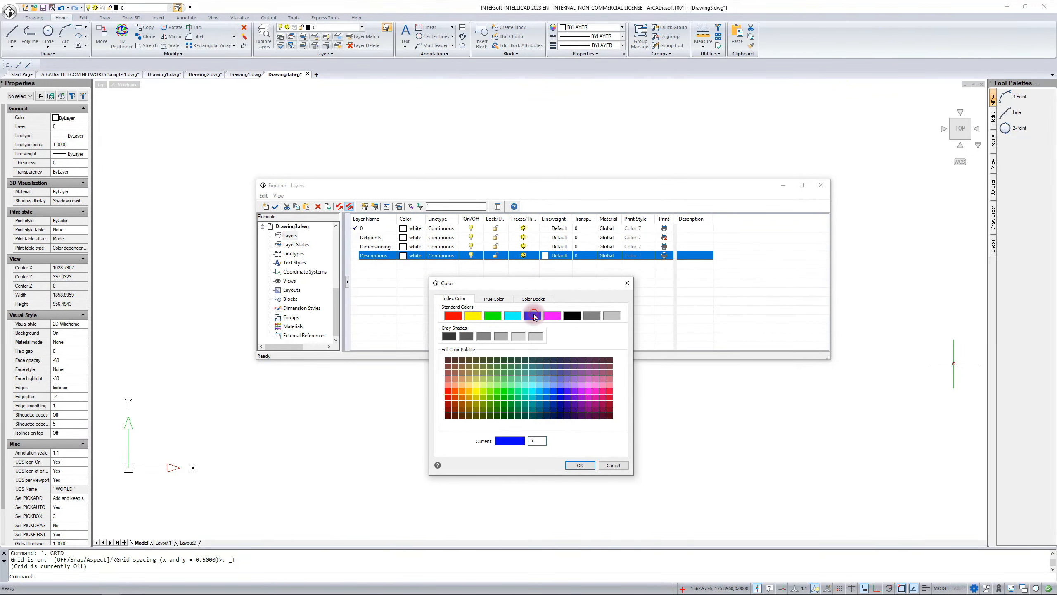
{"action": "left_click", "coordinate": [580, 465]}
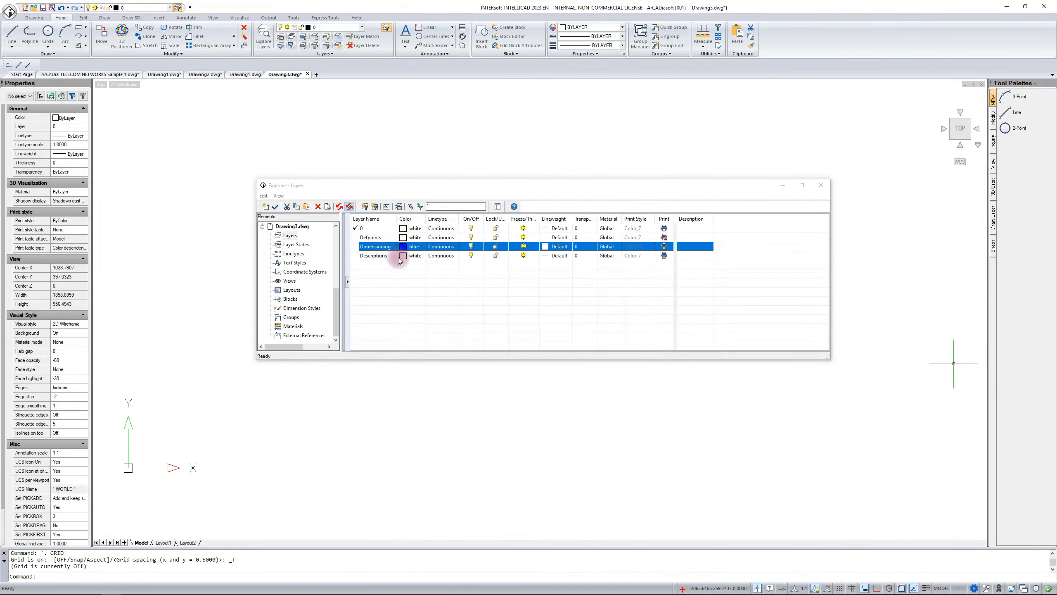
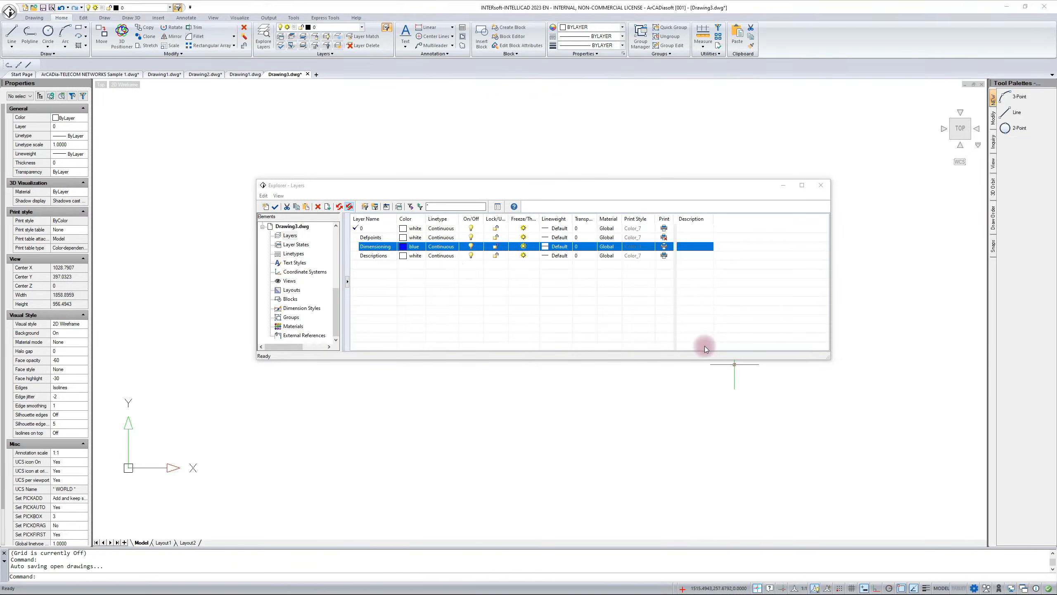
{"action": "left_click", "coordinate": [824, 187]}
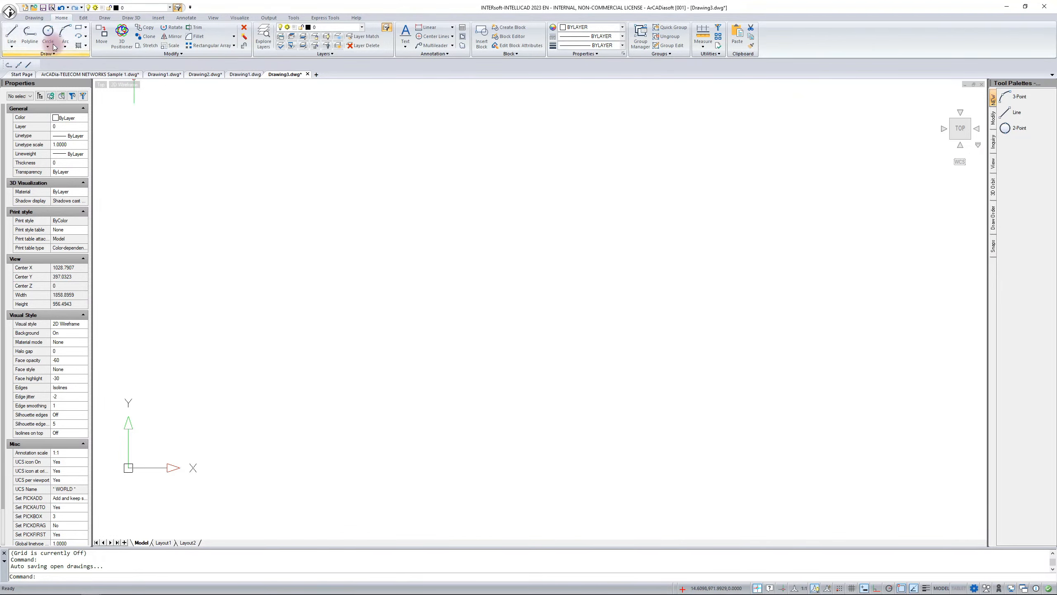
Start saving the drawing under a new name with the file type AutoCAD Drawing Template (*.dwt)
{"action": "left_click", "coordinate": [9, 11]}
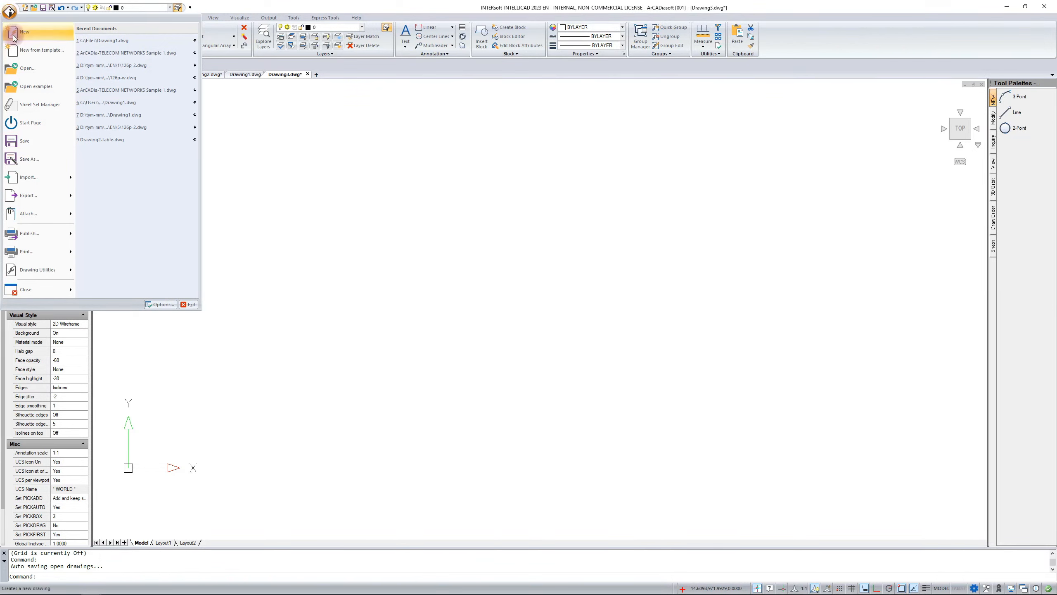
{"action": "left_click", "coordinate": [30, 157]}
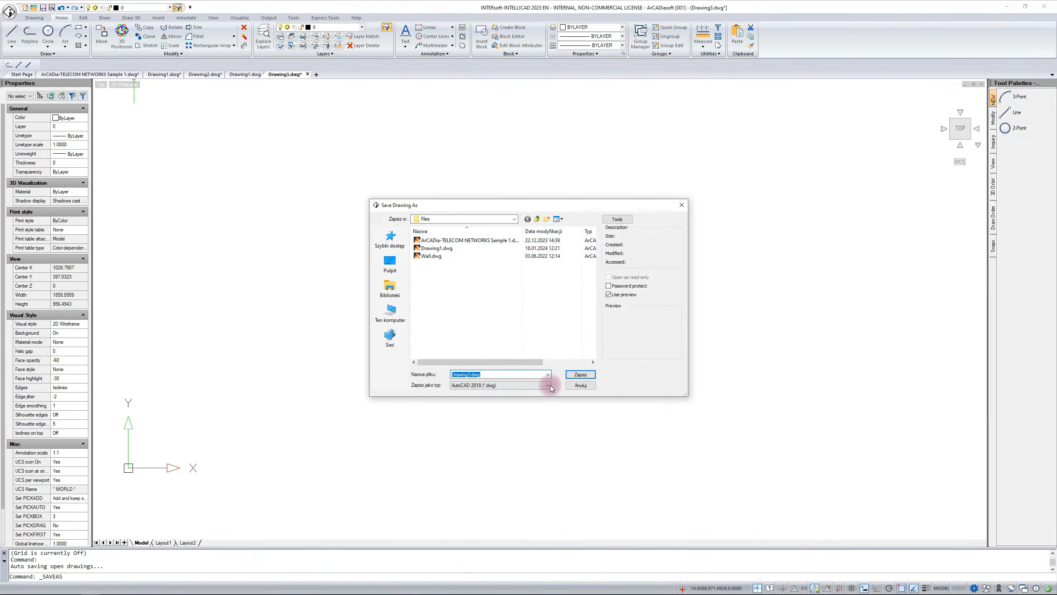
{"action": "left_click", "coordinate": [548, 385]}
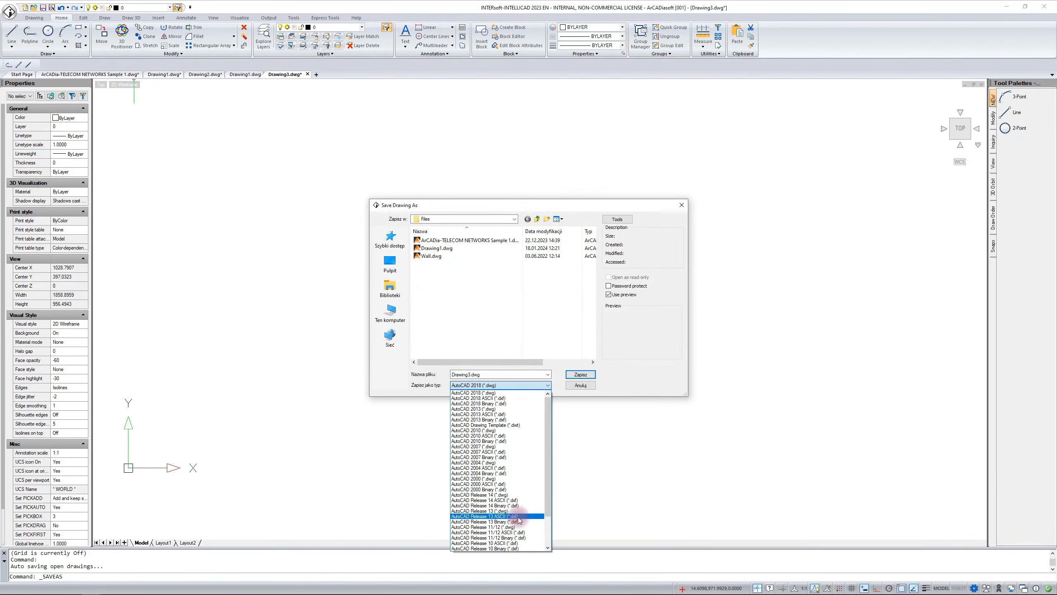
{"action": "scroll", "coordinate": [518, 517], "scroll_direction": "down", "scroll_amount": 3}
{"action": "scroll", "coordinate": [529, 452], "scroll_direction": "up", "scroll_amount": 2}
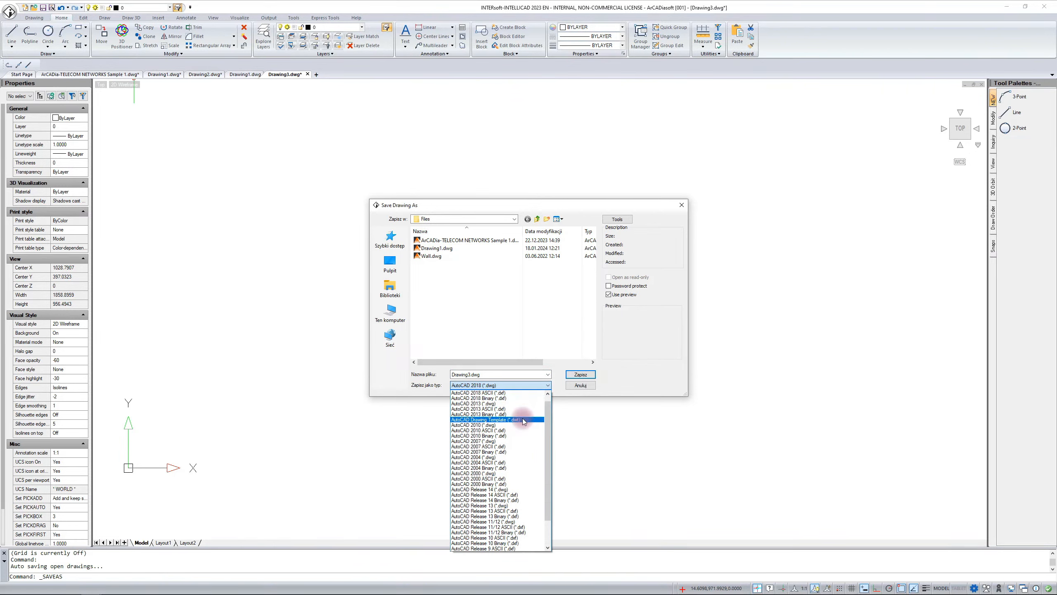
{"action": "left_click", "coordinate": [523, 419]}
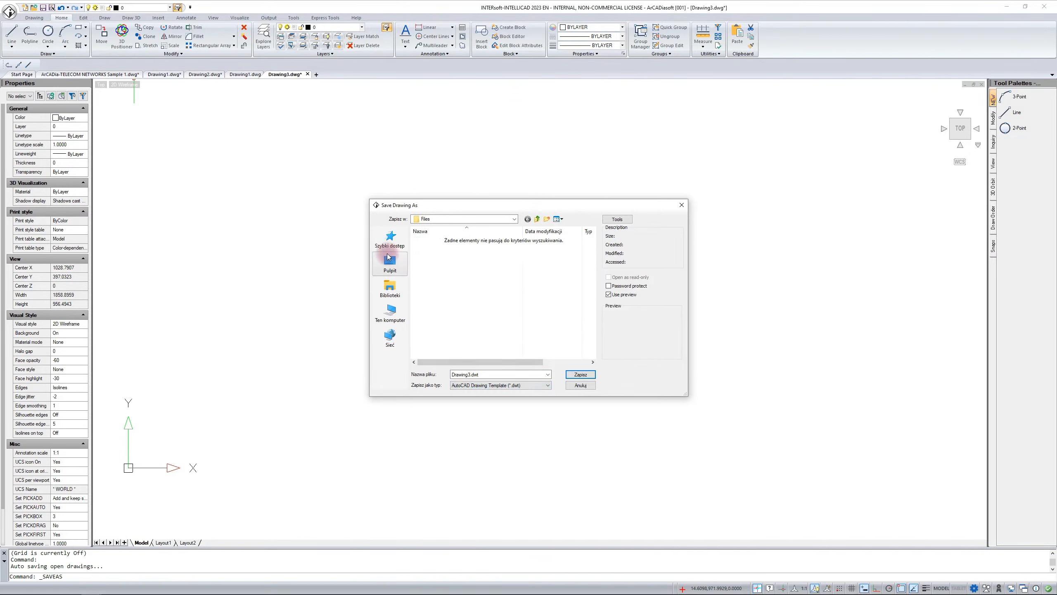
Save the template as cm.dwt in the INTERsoft-INTELLICAD 2023 folder inside the ArCADiasoft documents folder
{"action": "left_click", "coordinate": [391, 287]}
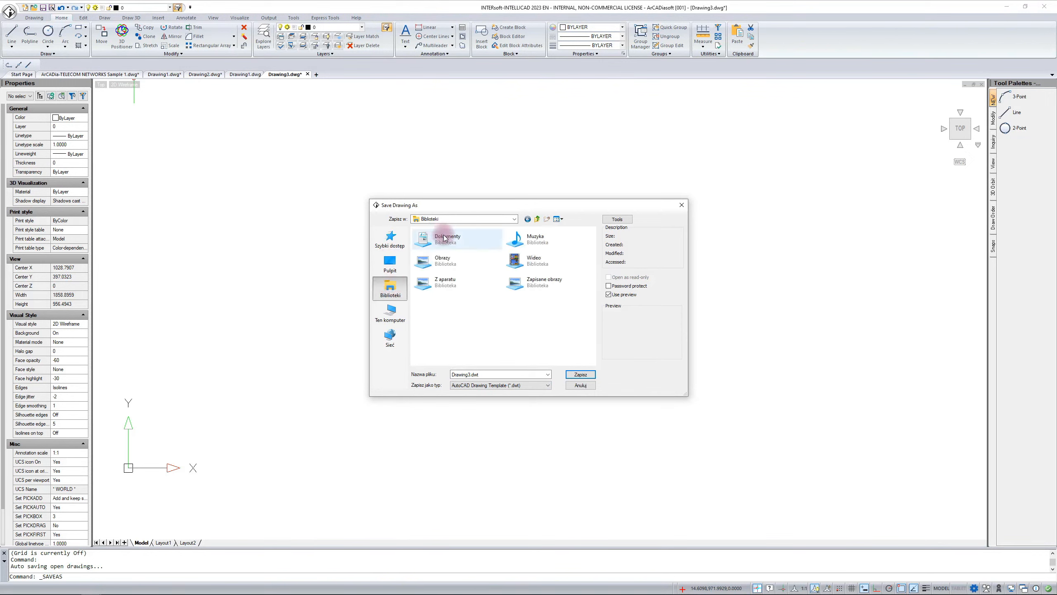
{"action": "double_click", "coordinate": [447, 238]}
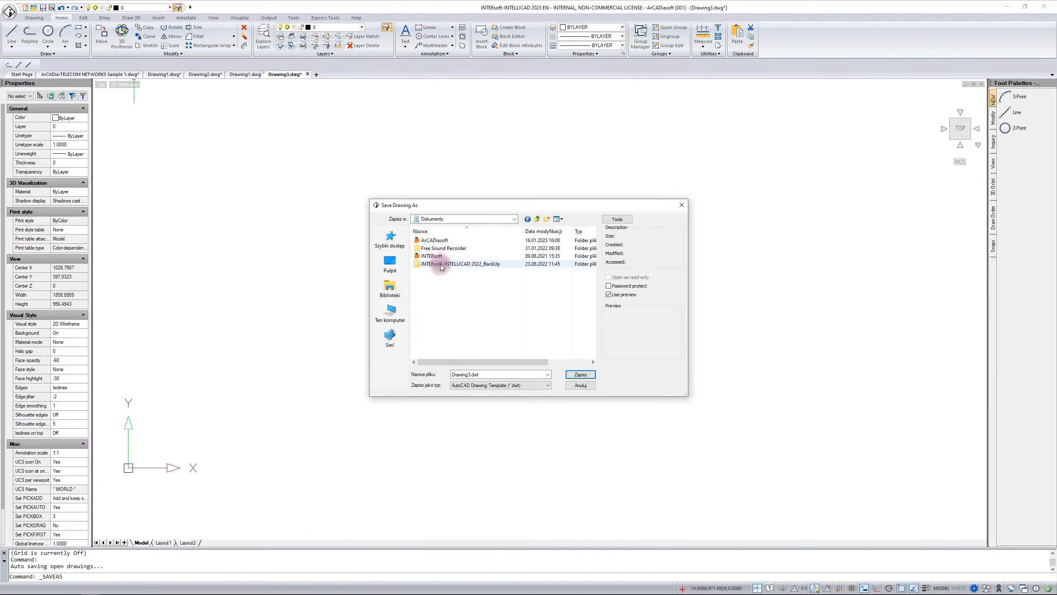
{"action": "left_click", "coordinate": [437, 241]}
{"action": "double_click", "coordinate": [437, 240]}
{"action": "double_click", "coordinate": [445, 296]}
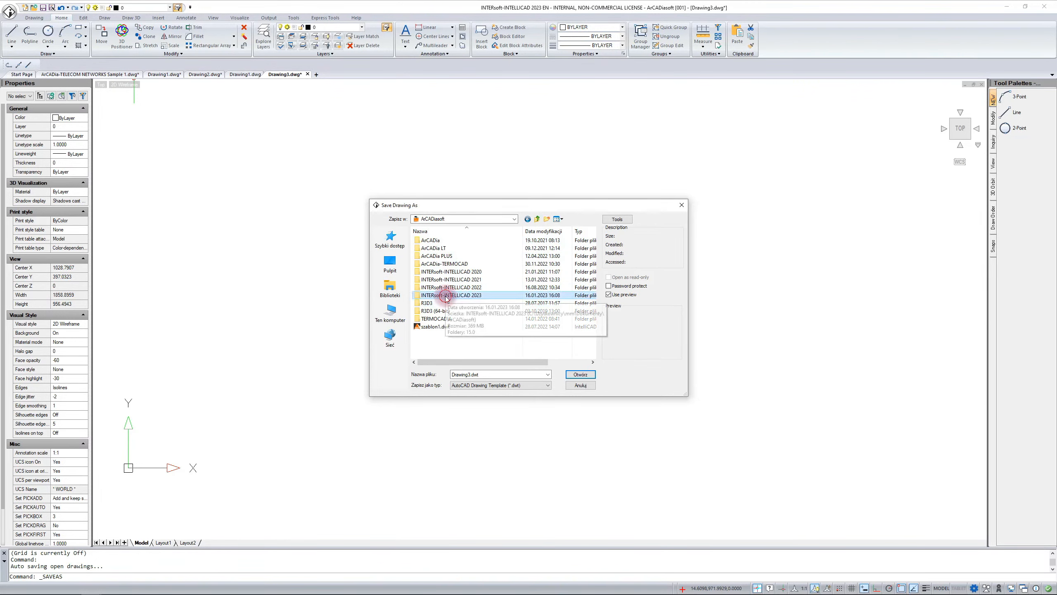
{"action": "double_click", "coordinate": [490, 373]}
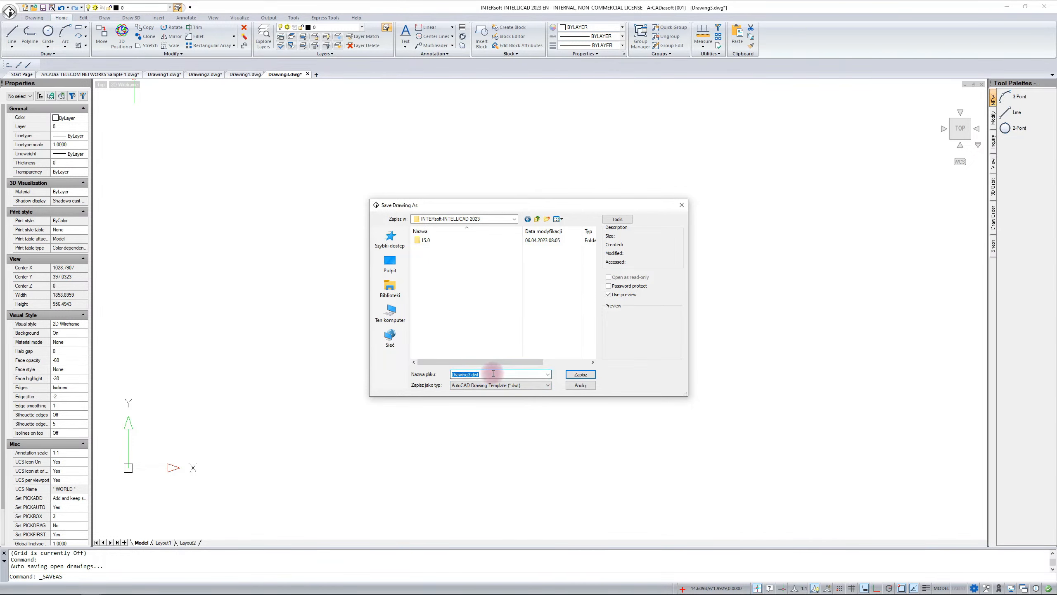
{"action": "left_click", "coordinate": [493, 374]}
{"action": "key", "text": "Return"}
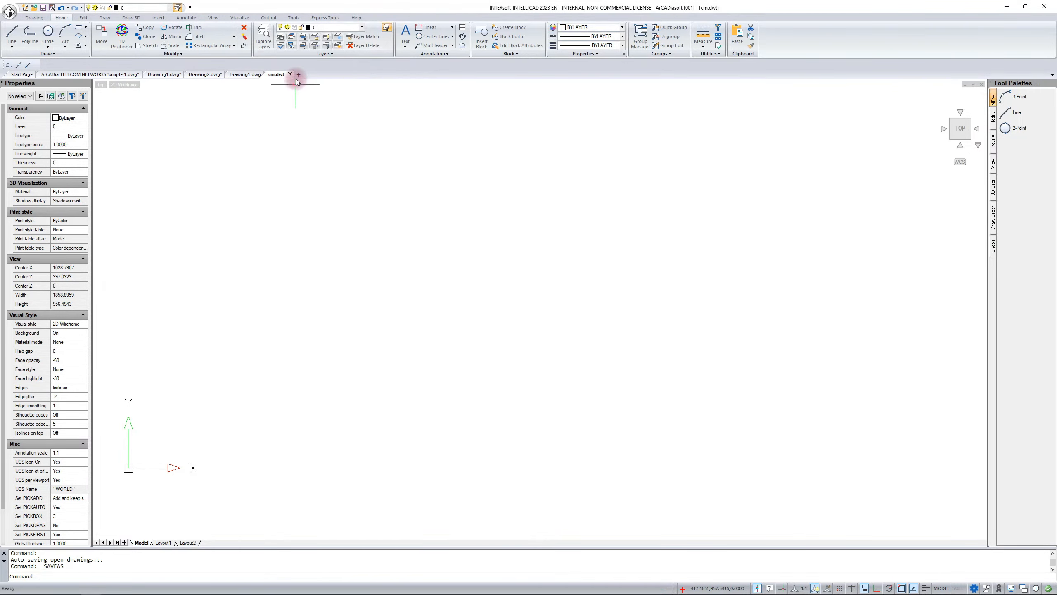
{"action": "left_click", "coordinate": [10, 11]}
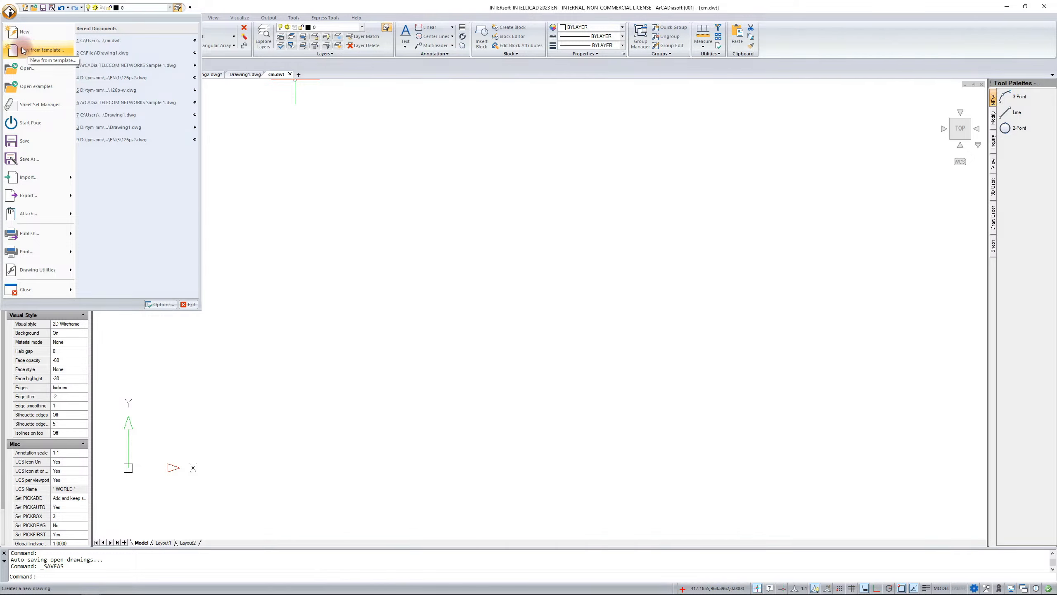
{"action": "key", "text": "Escape"}
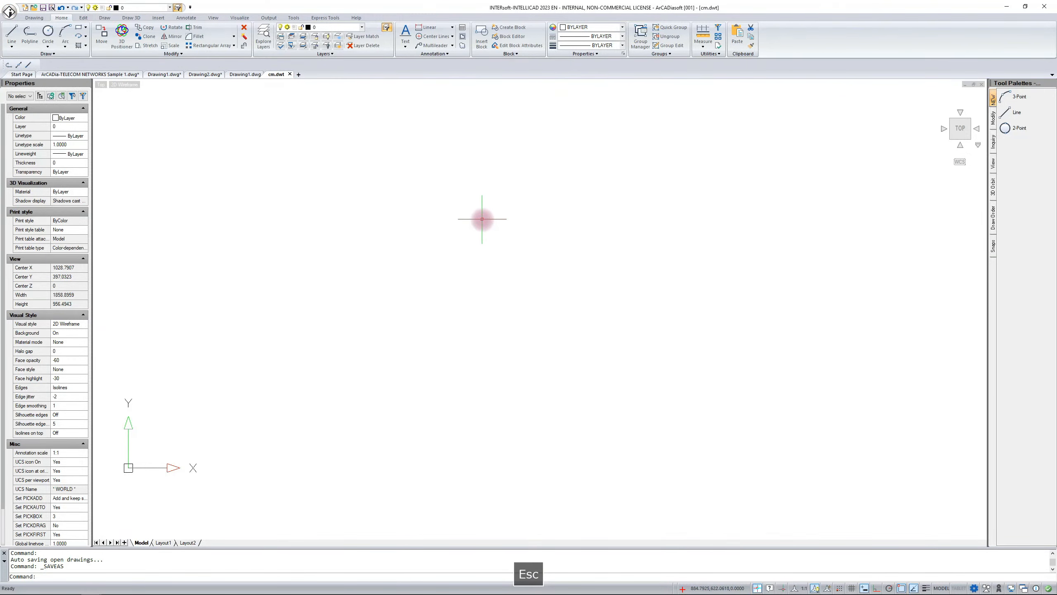
Open the program options and select the folder path listed for Templates under Template paths
{"action": "right_click", "coordinate": [465, 557]}
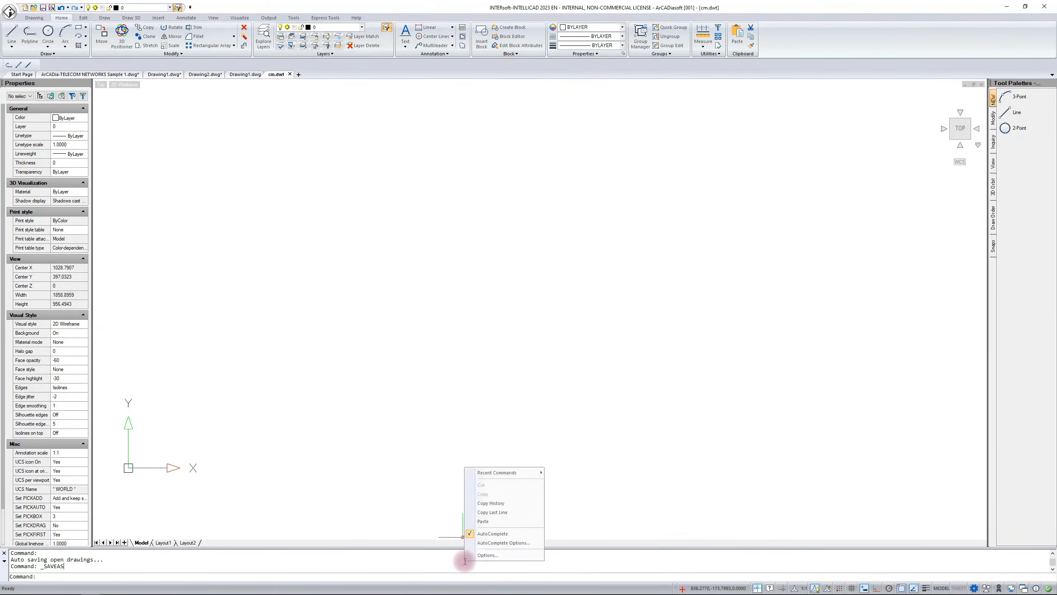
{"action": "left_click", "coordinate": [502, 556]}
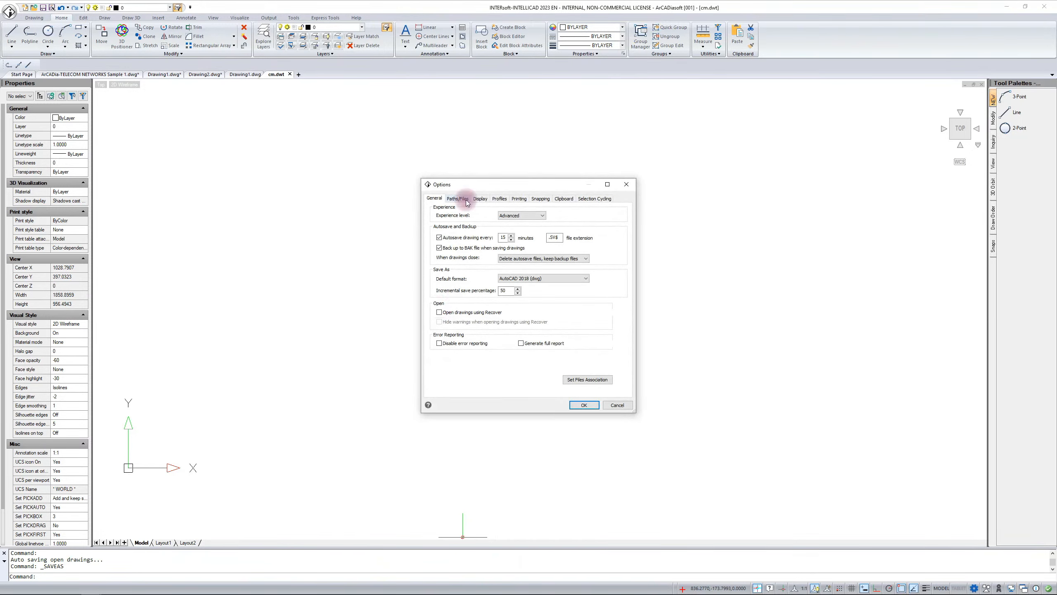
{"action": "left_click", "coordinate": [463, 200]}
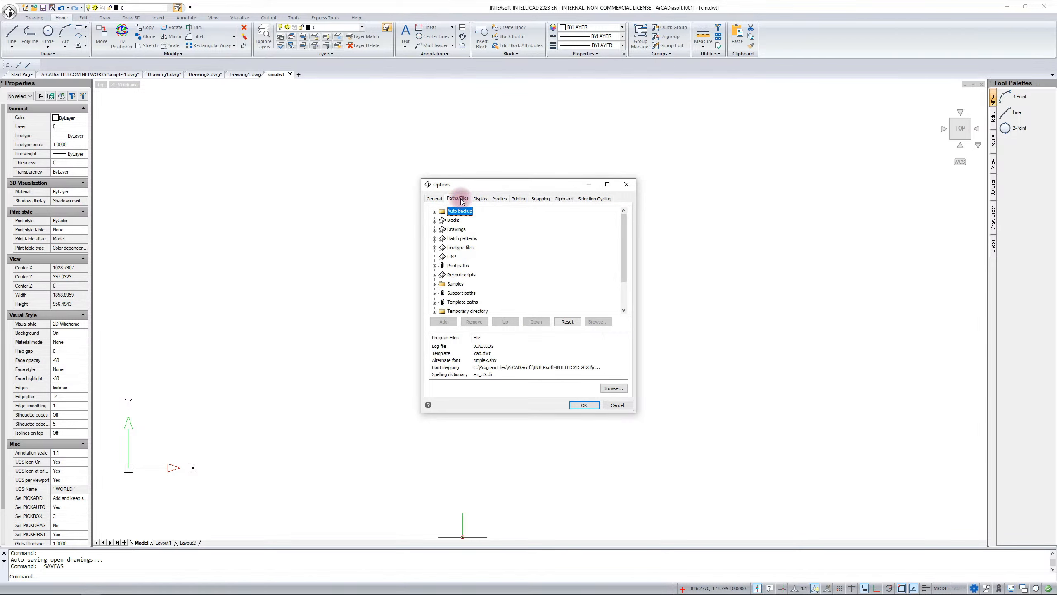
{"action": "left_click", "coordinate": [434, 302]}
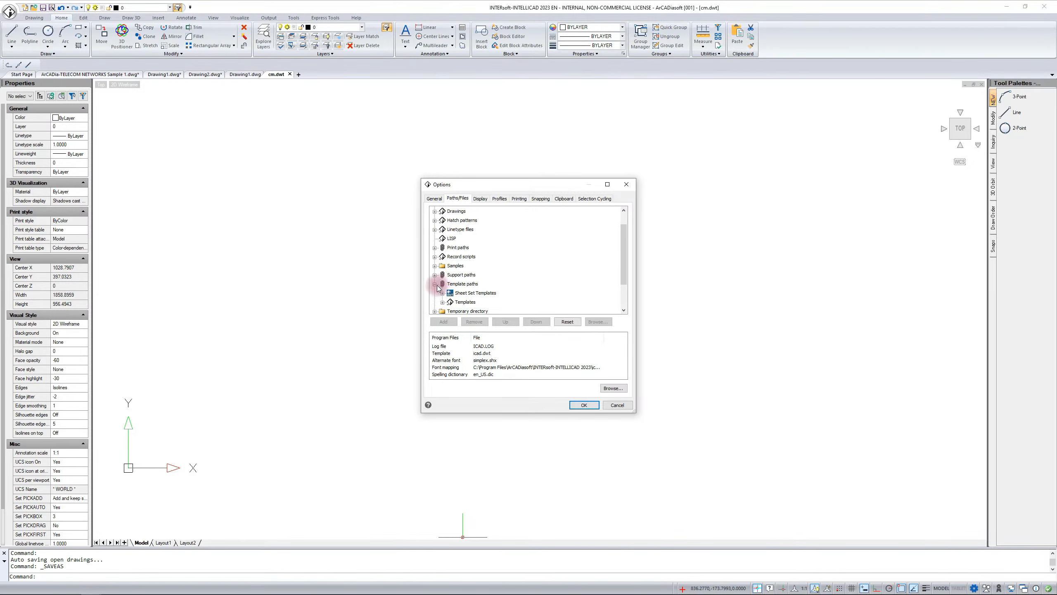
{"action": "left_click", "coordinate": [442, 302]}
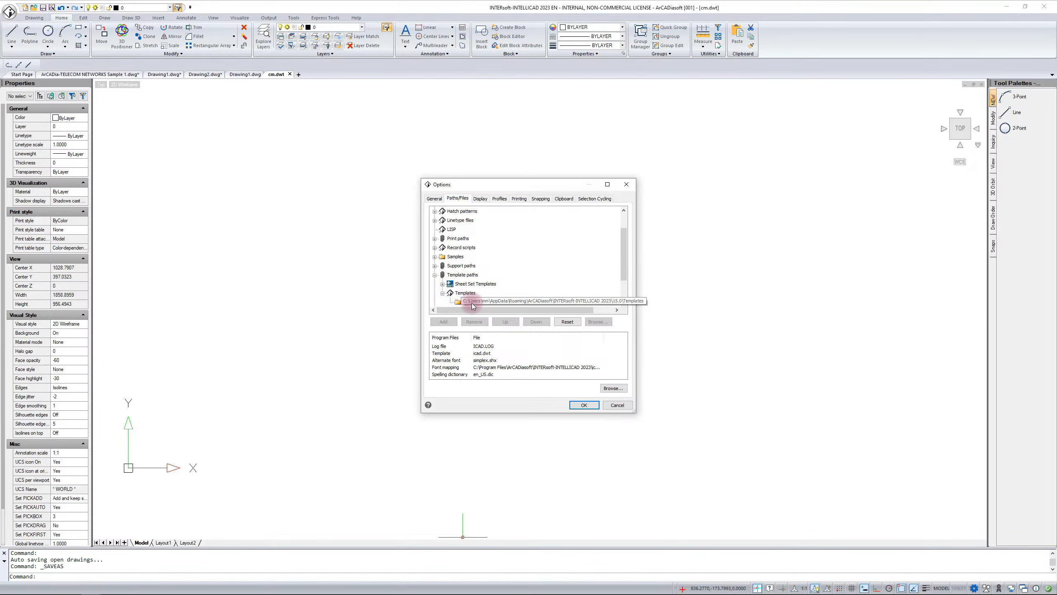
{"action": "scroll", "coordinate": [477, 292], "scroll_direction": "down", "scroll_amount": 1}
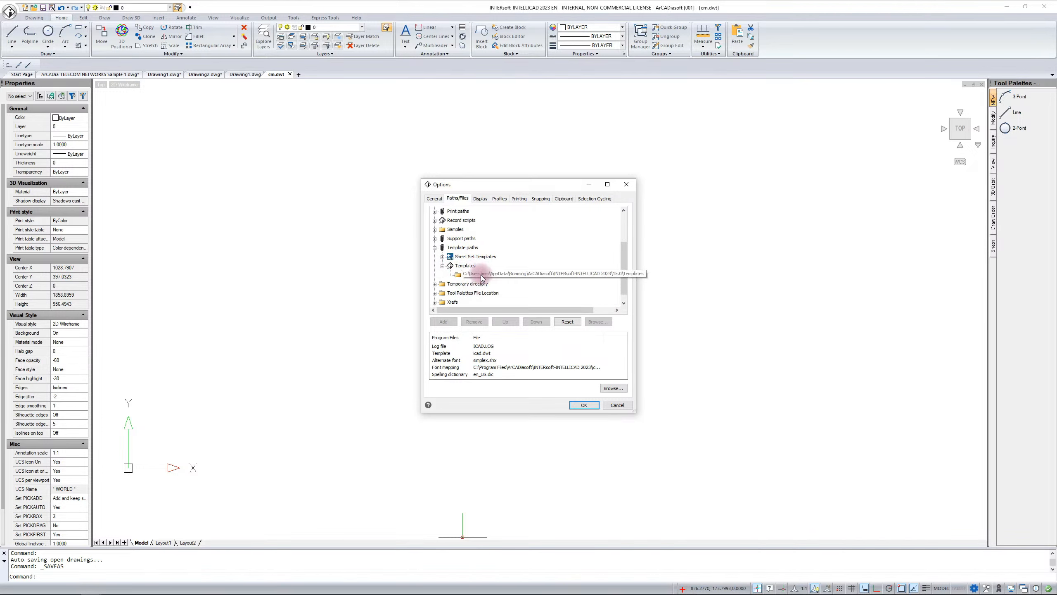
{"action": "left_click", "coordinate": [483, 276]}
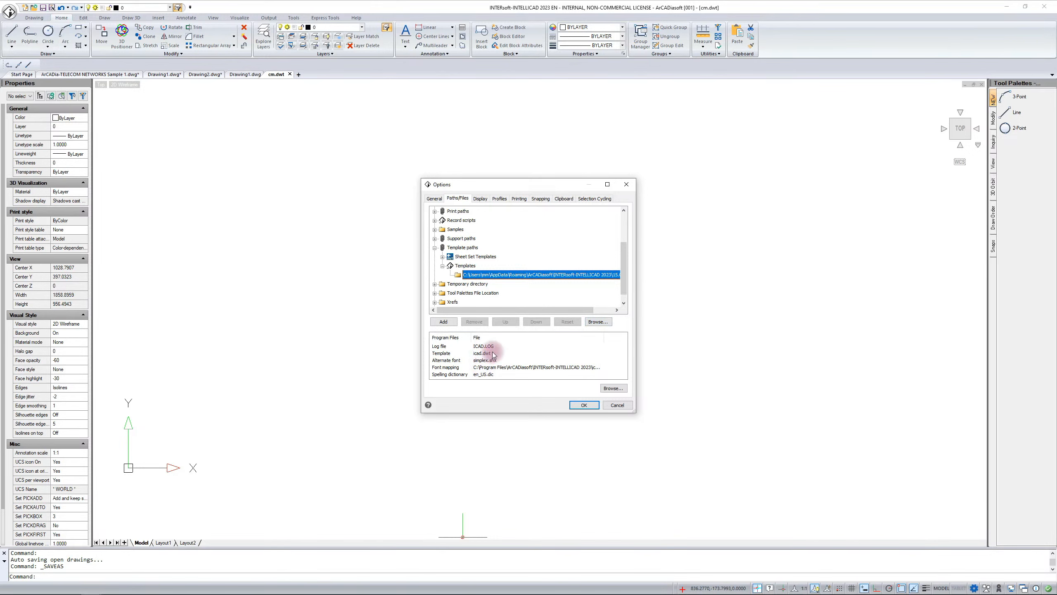
Change the Templates path to the INTERsoft-INTELLICAD 2023 folder inside the ArCADiasoft documents folder
{"action": "left_click", "coordinate": [608, 319]}
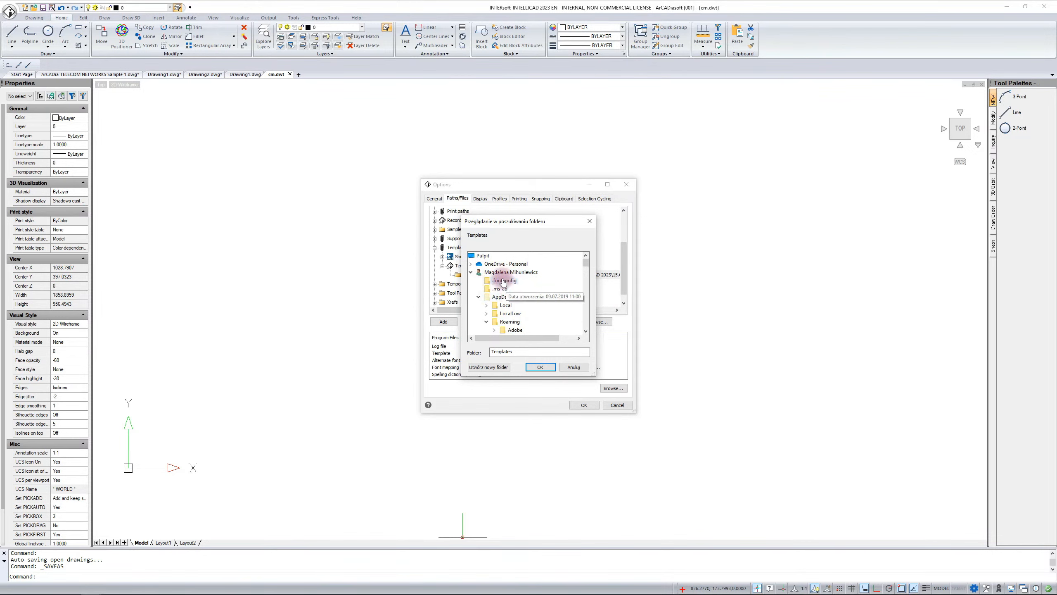
{"action": "left_click", "coordinate": [478, 297]}
{"action": "left_click", "coordinate": [506, 305]}
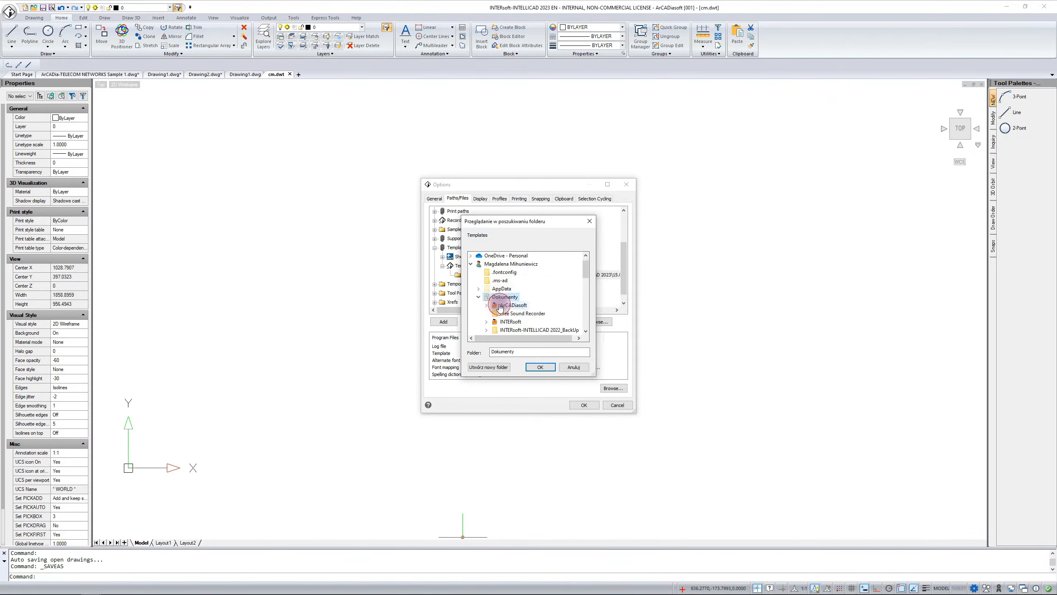
{"action": "double_click", "coordinate": [509, 306]}
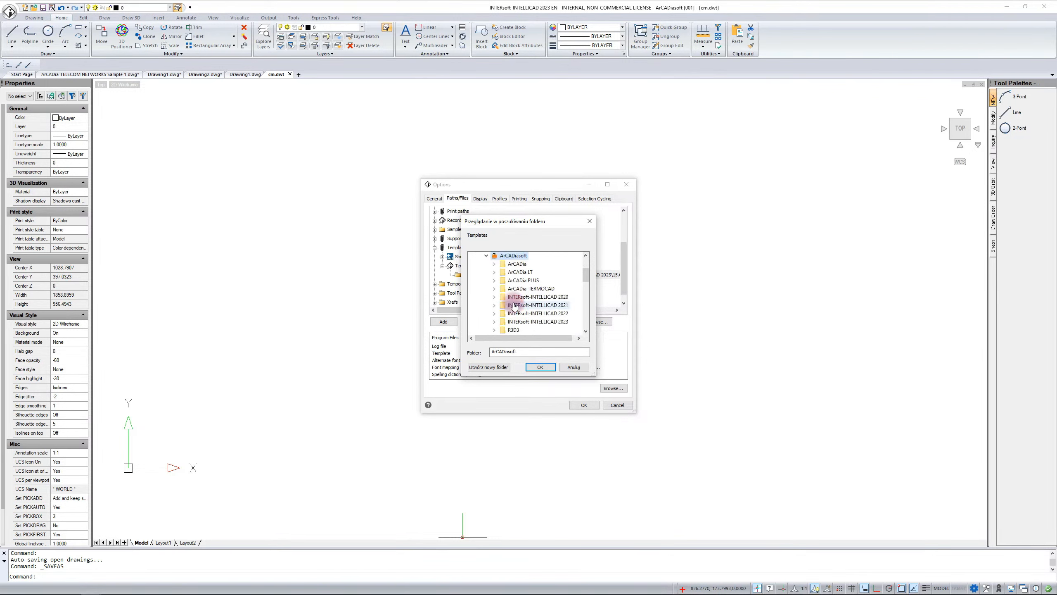
{"action": "left_click", "coordinate": [537, 322]}
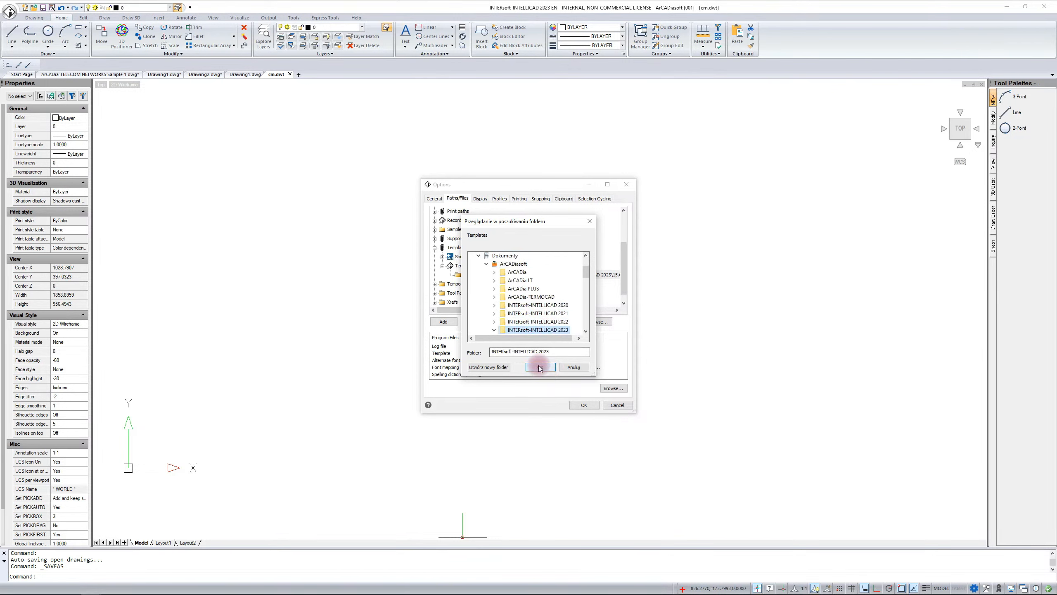
{"action": "left_click", "coordinate": [540, 367]}
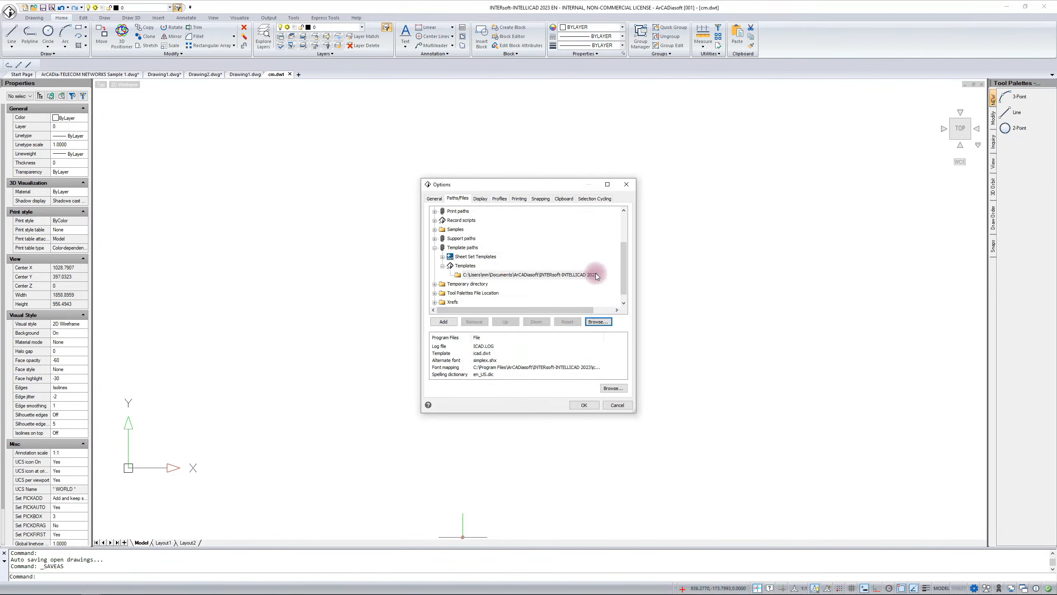
Set cm.dwt as the default template file for new drawings and apply the options
{"action": "left_click", "coordinate": [484, 353]}
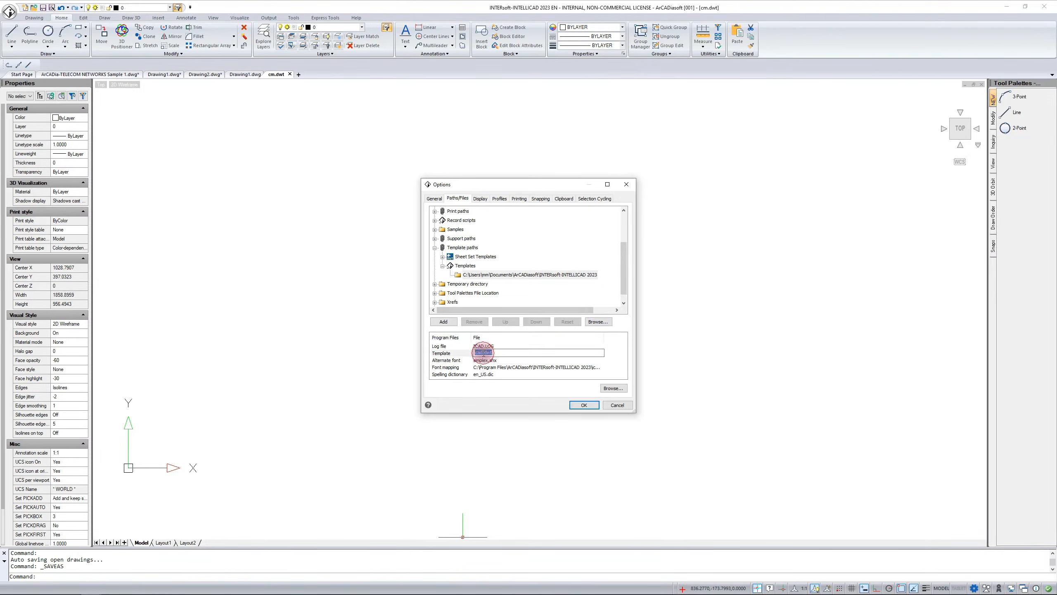
{"action": "left_click", "coordinate": [615, 388]}
{"action": "left_click", "coordinate": [430, 249]}
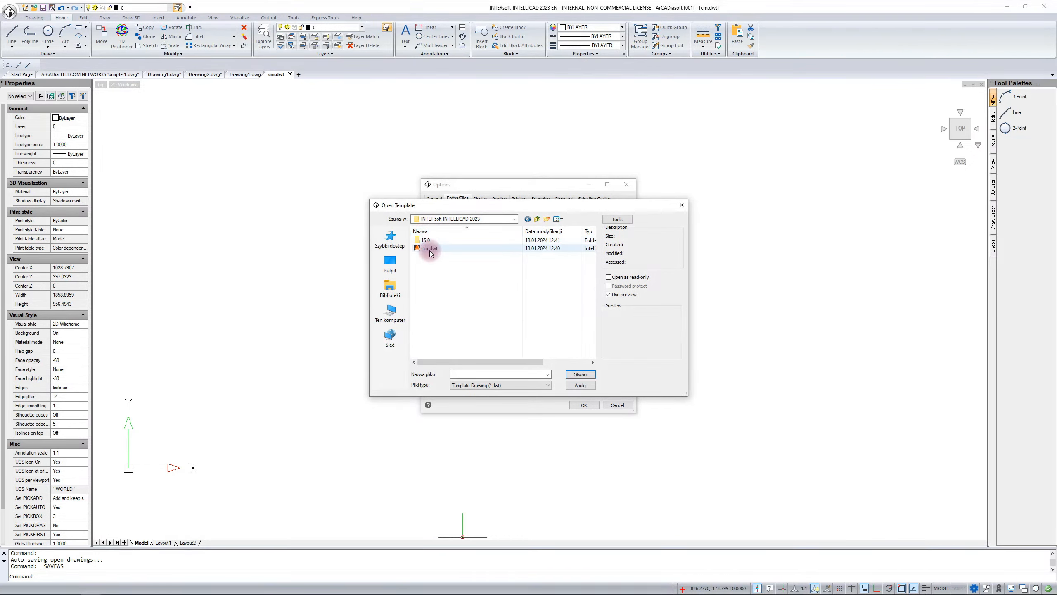
{"action": "left_click", "coordinate": [580, 374]}
{"action": "left_click", "coordinate": [584, 405]}
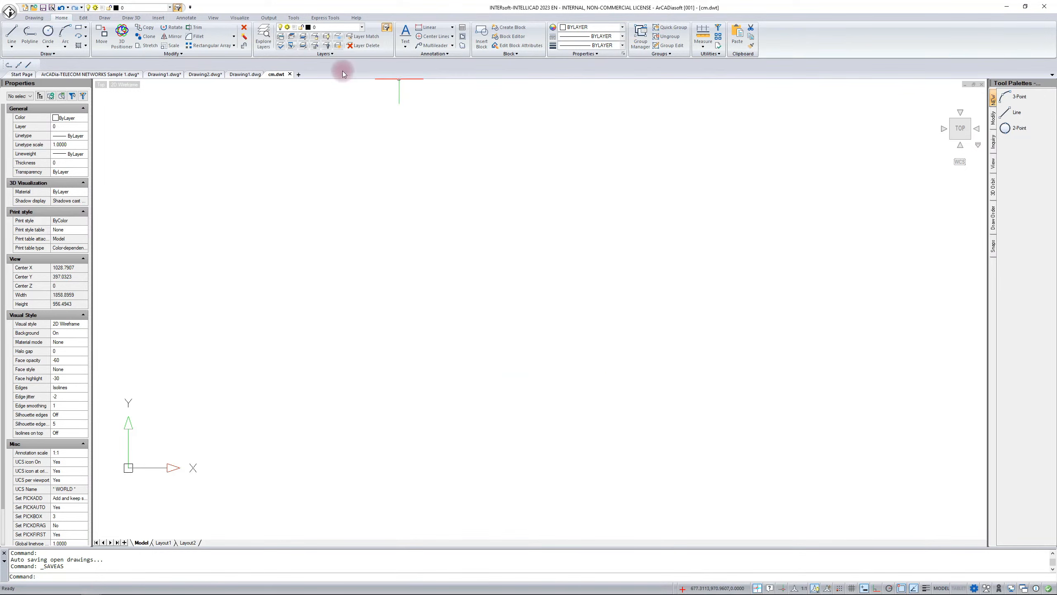
Create a new drawing from the default template and place a horizontal linear dimension about 378 units long in the Dimension1 style
{"action": "left_click", "coordinate": [299, 75]}
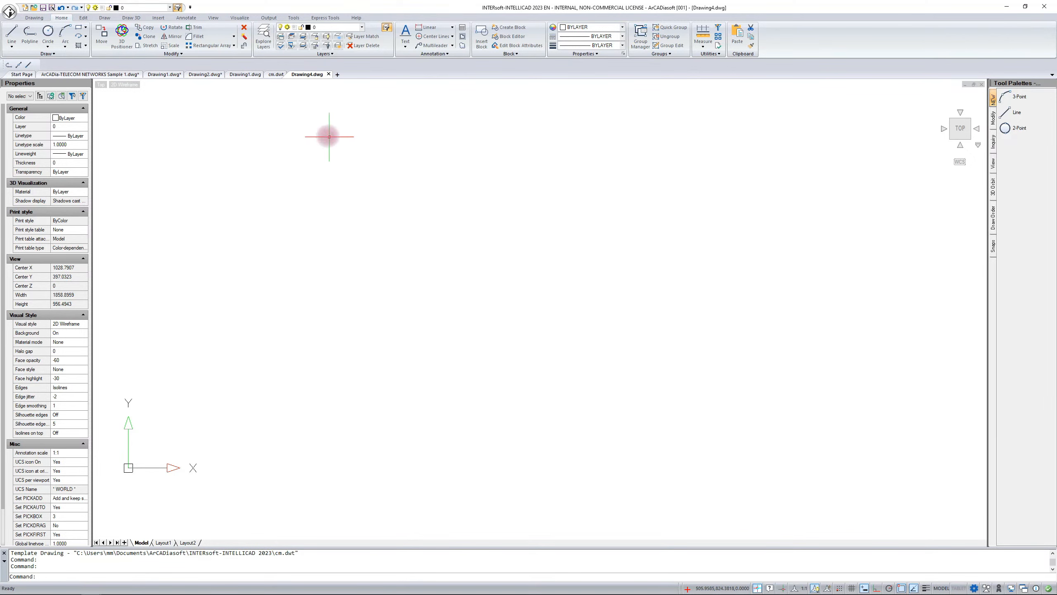
{"action": "left_click", "coordinate": [187, 18]}
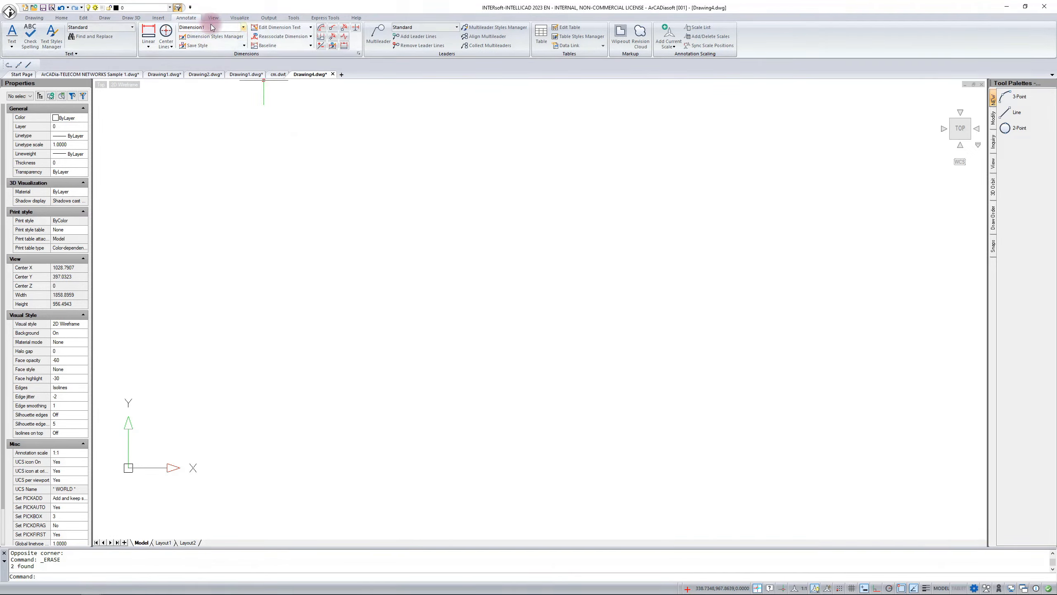
{"action": "left_click", "coordinate": [211, 27]}
{"action": "left_click", "coordinate": [201, 36]}
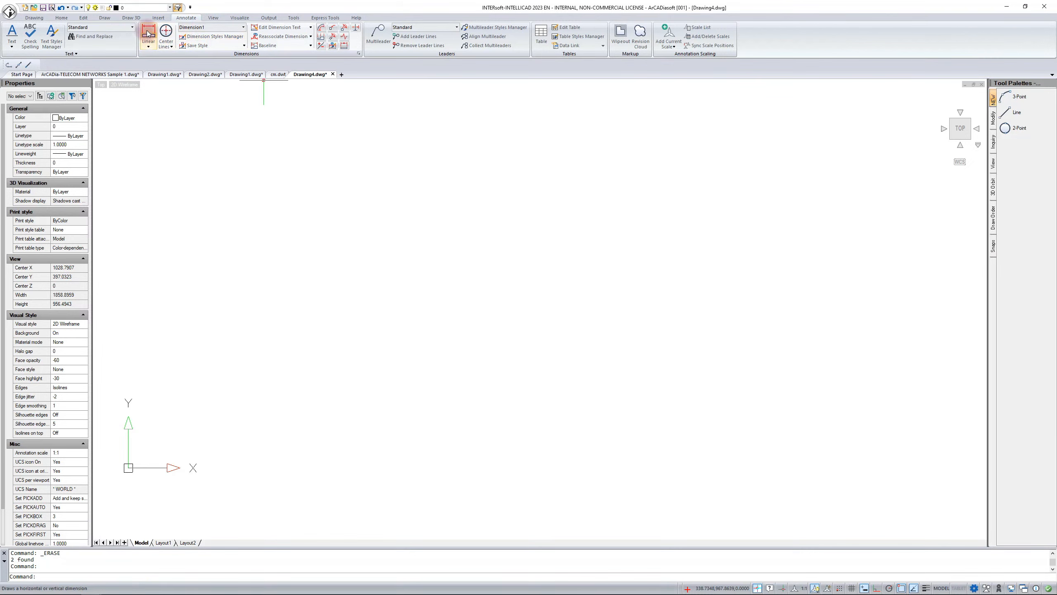
{"action": "left_click", "coordinate": [148, 34]}
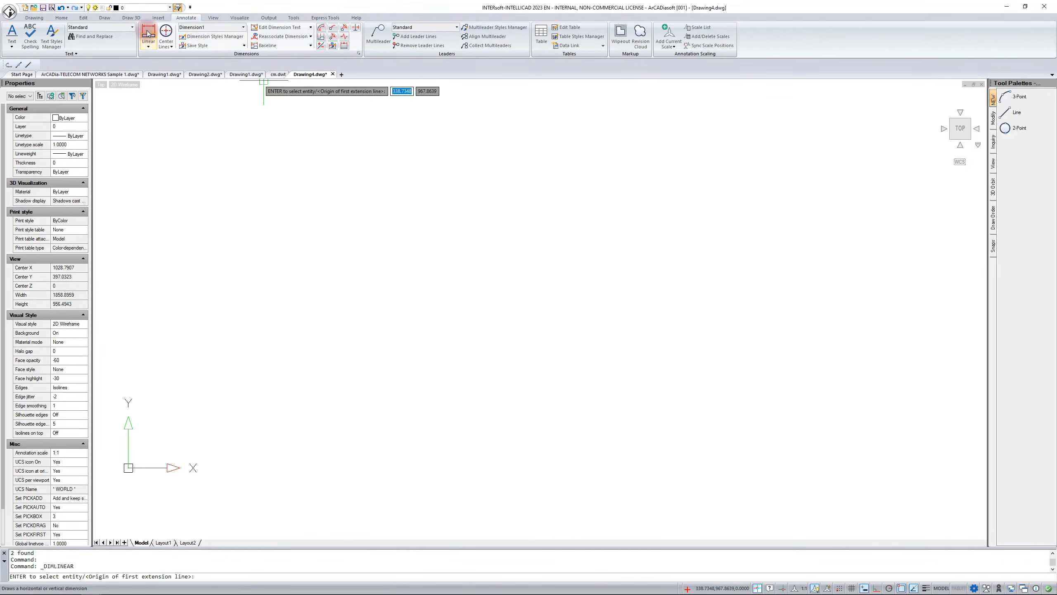
{"action": "left_click", "coordinate": [210, 258]}
{"action": "left_click", "coordinate": [362, 244]}
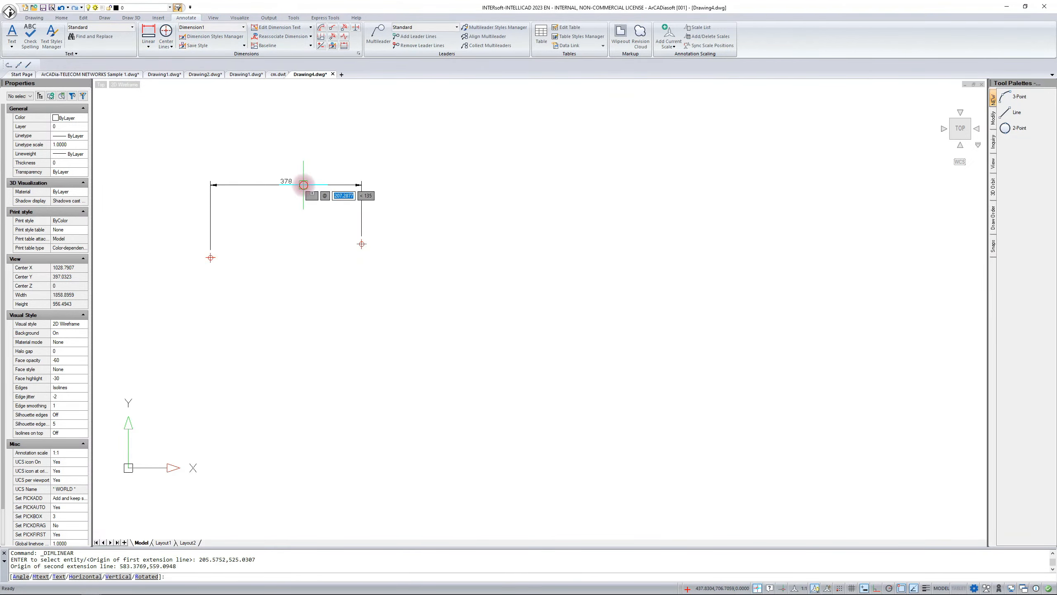
{"action": "left_click", "coordinate": [304, 184]}
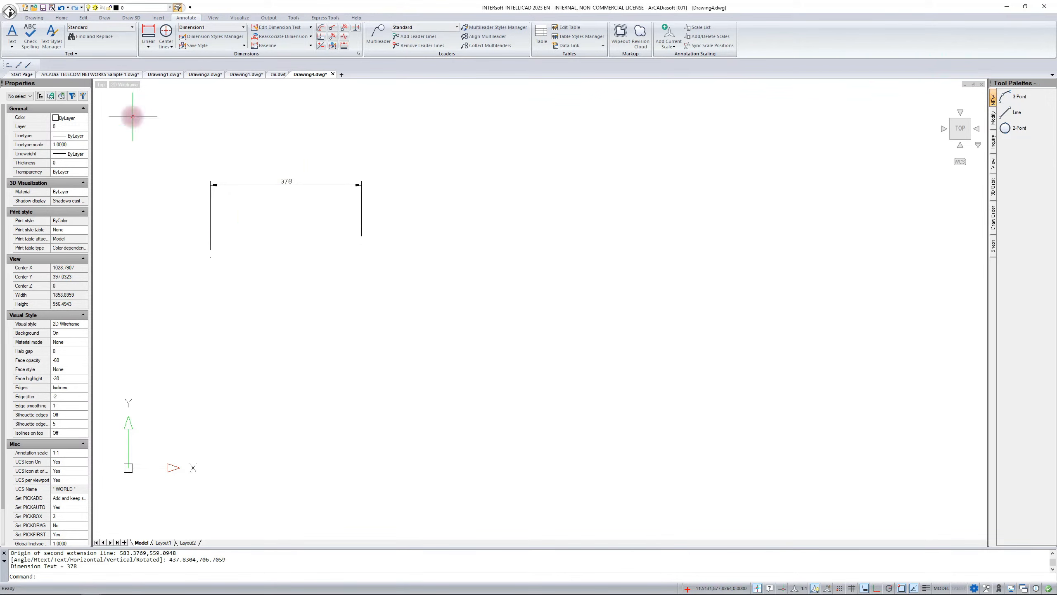
Check the new drawing's layers in the layer explorer and its list of available text styles
{"action": "left_click", "coordinate": [61, 17]}
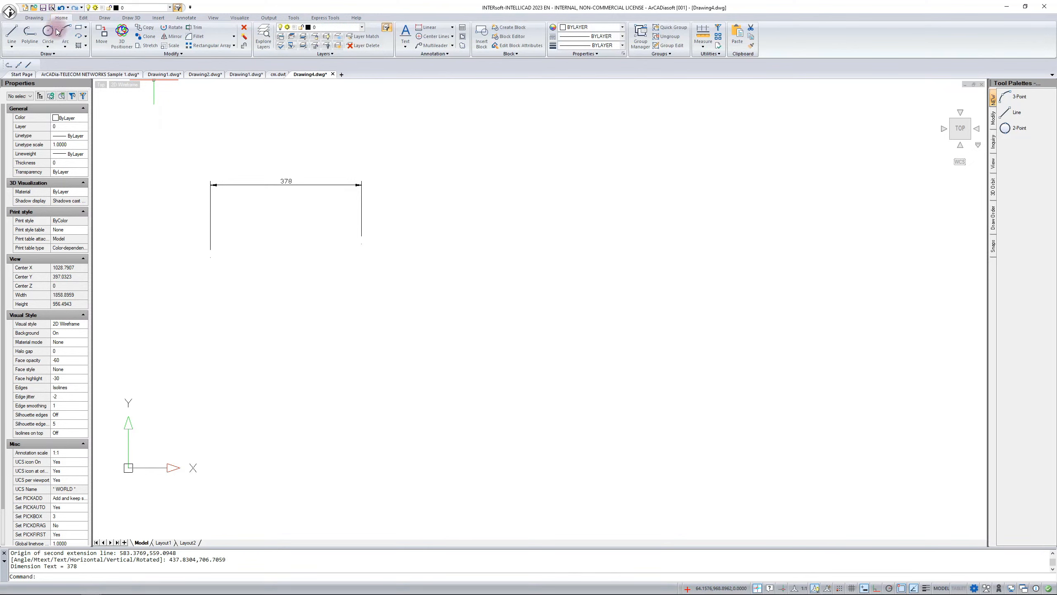
{"action": "left_click", "coordinate": [264, 37]}
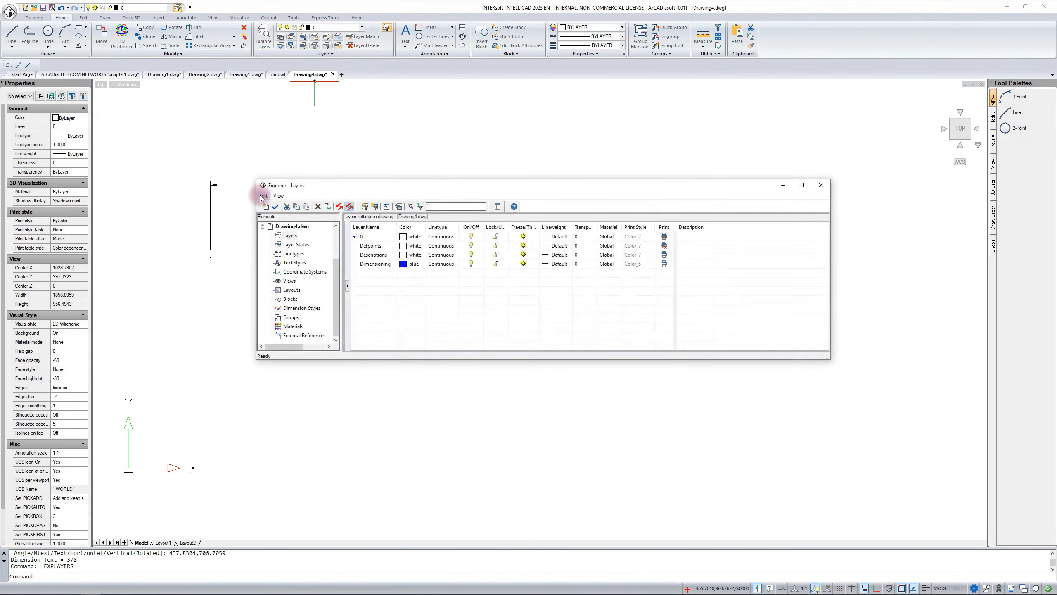
{"action": "left_click", "coordinate": [821, 186]}
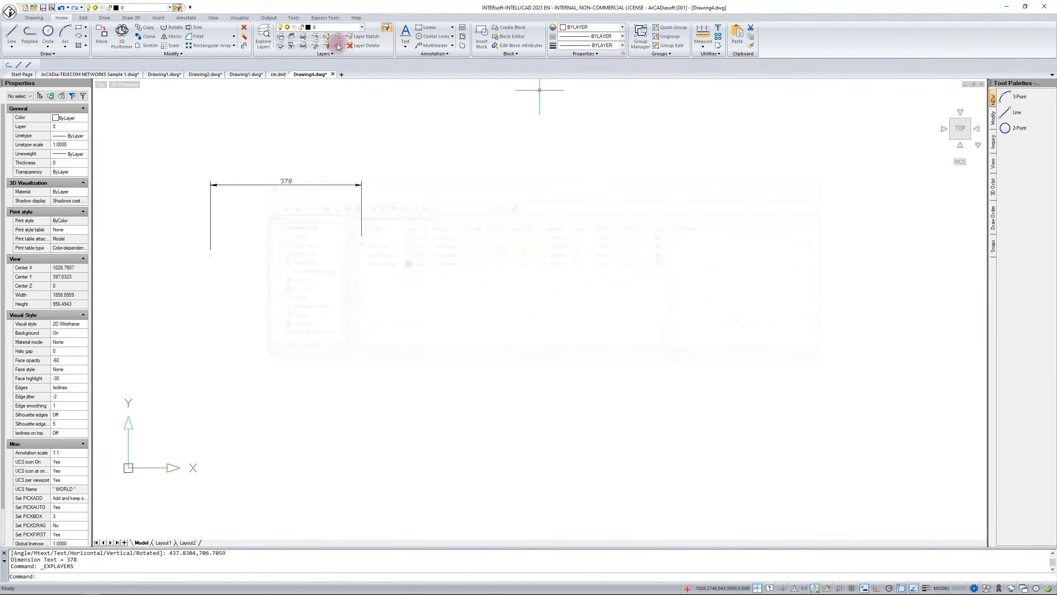
{"action": "left_click", "coordinate": [187, 18]}
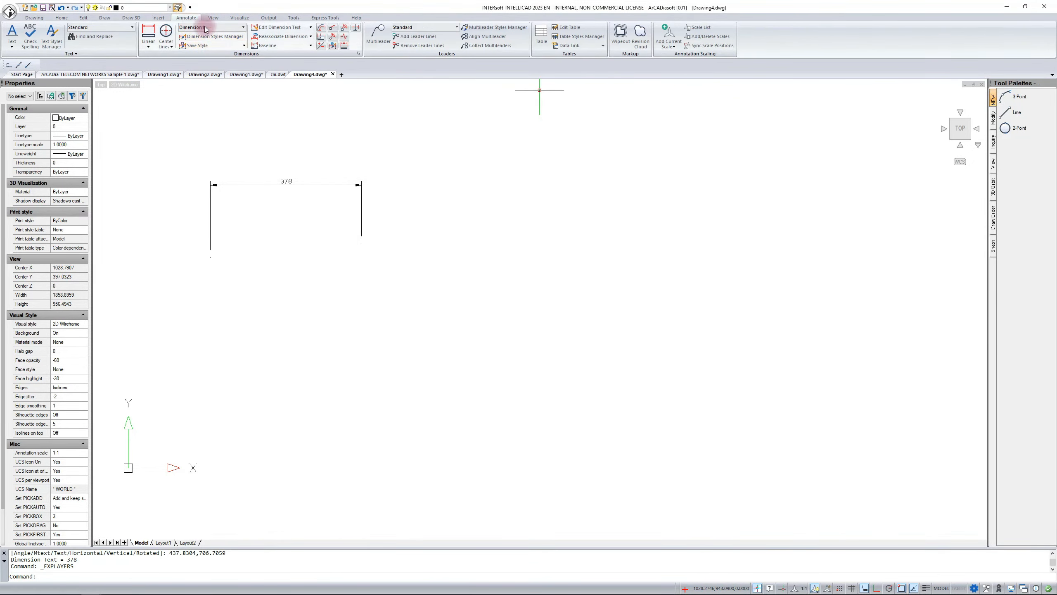
{"action": "left_click", "coordinate": [132, 28]}
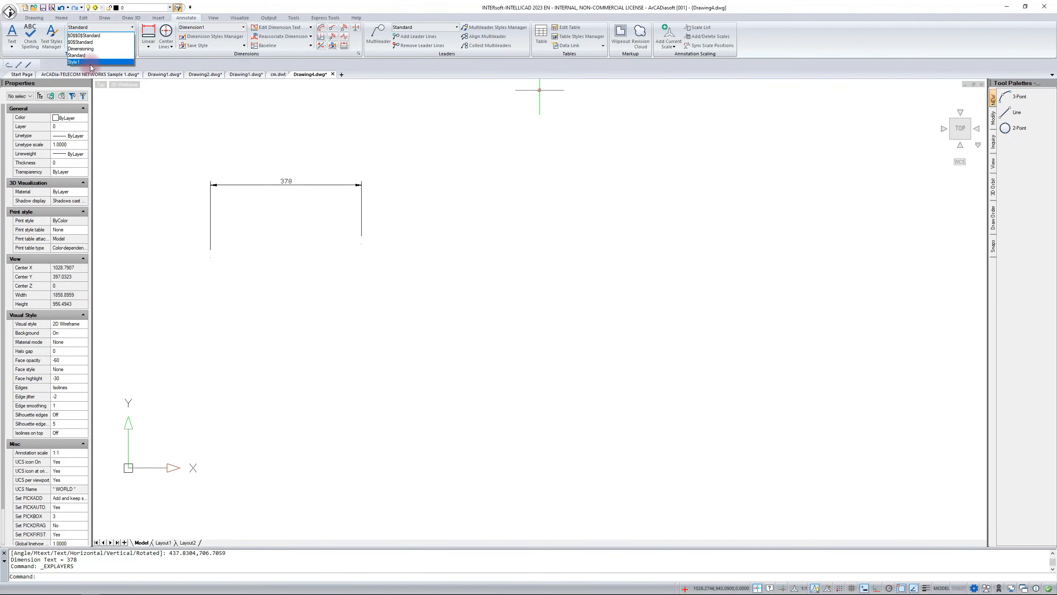
{"action": "key", "text": "Escape"}
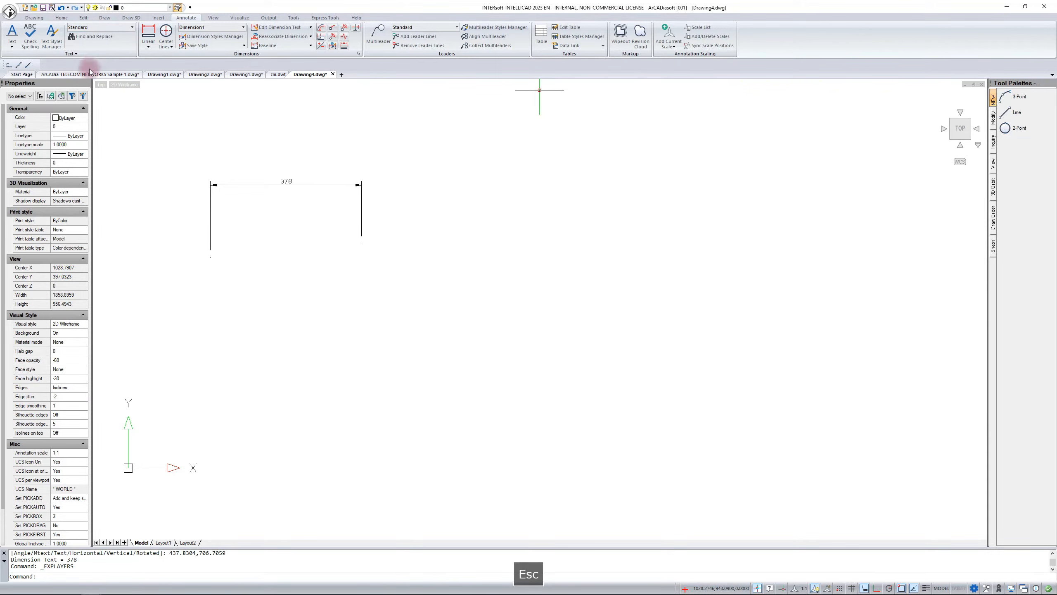
{"action": "left_click", "coordinate": [389, 204]}
{"action": "key", "text": "Escape"}
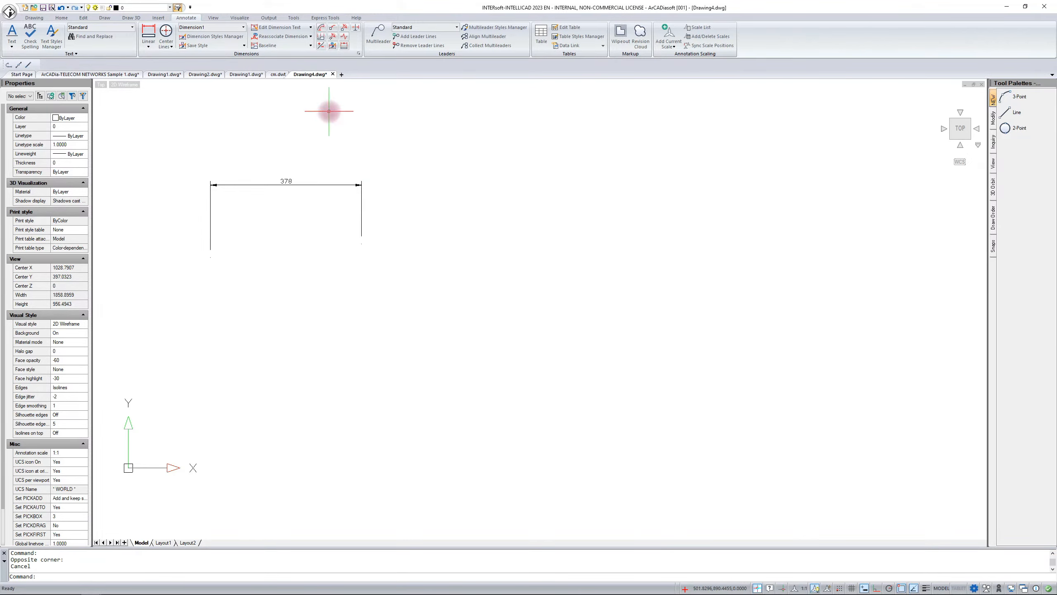
{"action": "left_click", "coordinate": [295, 18]}
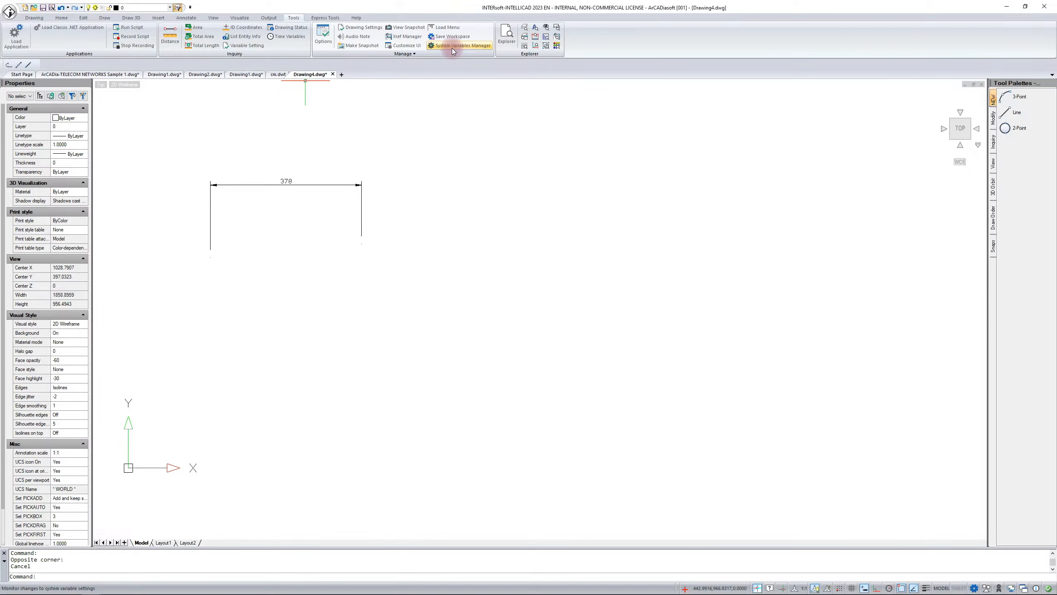
{"action": "left_click", "coordinate": [429, 169]}
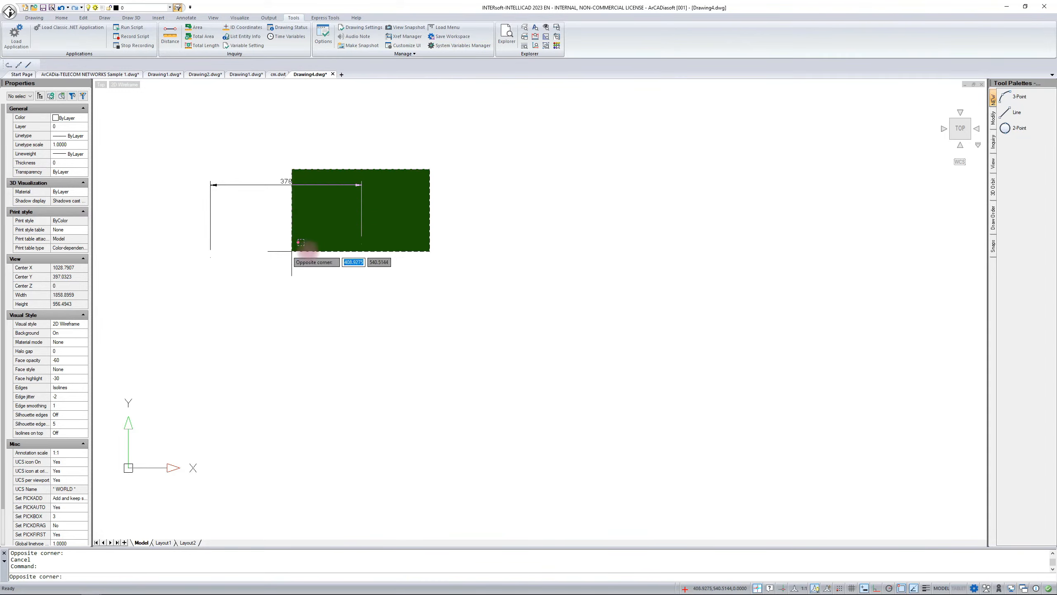
{"action": "left_click", "coordinate": [408, 146]}
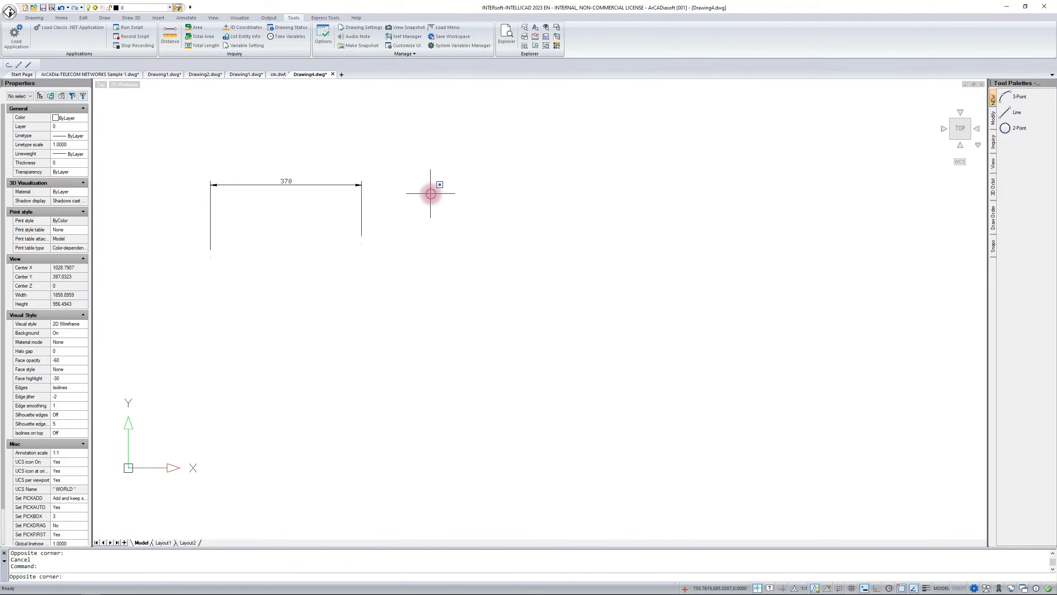
{"action": "left_click", "coordinate": [442, 163]}
{"action": "left_click", "coordinate": [302, 231]}
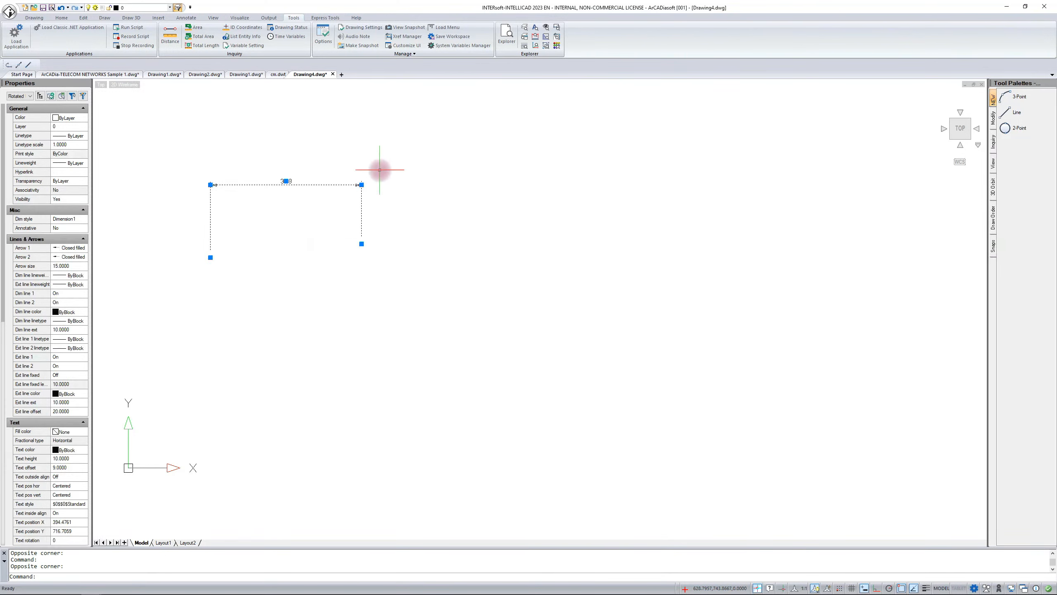
{"action": "key", "text": "Escape"}
{"action": "left_click", "coordinate": [406, 161]}
{"action": "scroll", "coordinate": [387, 167], "scroll_direction": "down", "scroll_amount": 2}
{"action": "scroll", "coordinate": [326, 173], "scroll_direction": "up", "scroll_amount": 2}
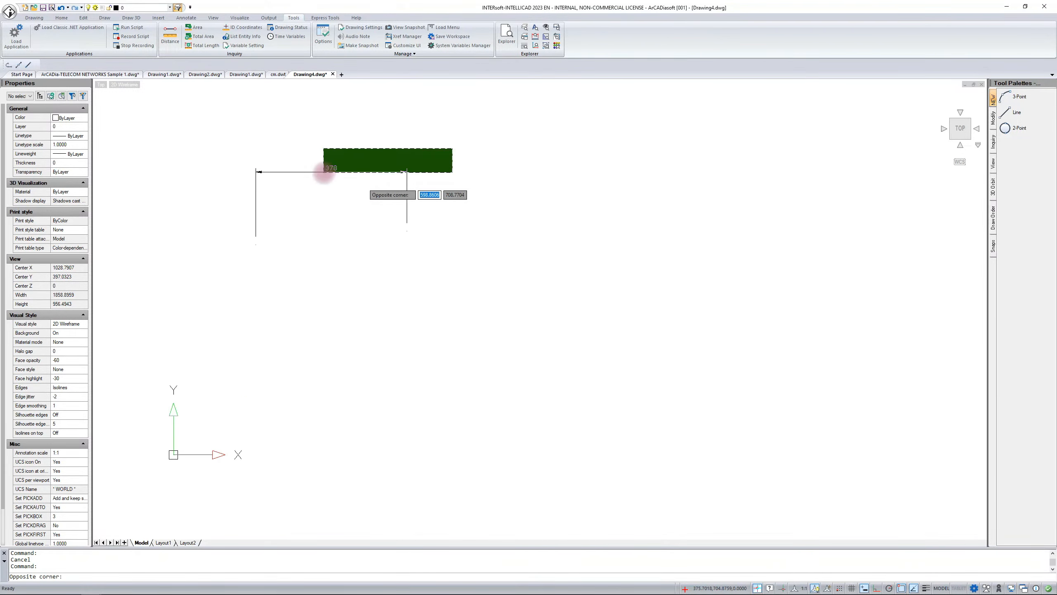
{"action": "scroll", "coordinate": [324, 173], "scroll_direction": "down", "scroll_amount": 2}
{"action": "mouse_move", "coordinate": [704, 183]}
{"action": "middle_mouse_down"}
{"action": "mouse_move", "coordinate": [304, 229]}
{"action": "mouse_move", "coordinate": [698, 217]}
{"action": "middle_mouse_up"}
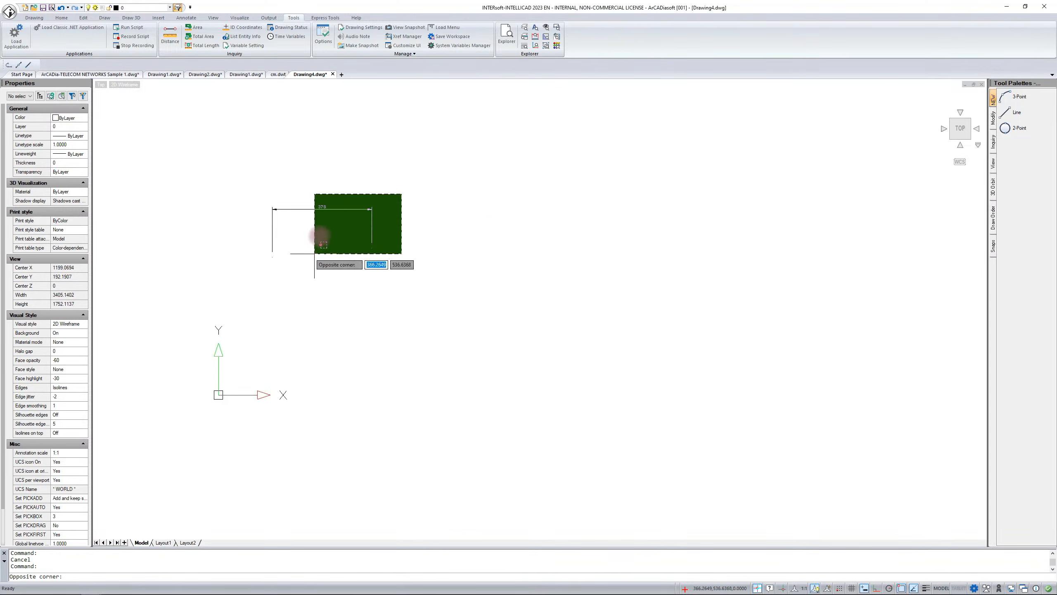
{"action": "key", "text": "Escape"}
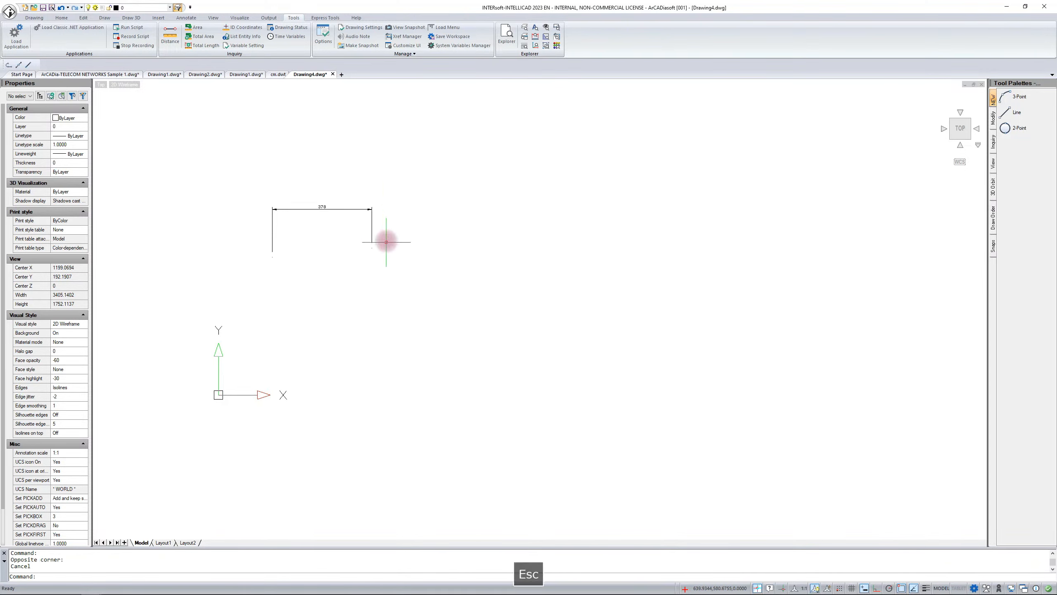
Look over the list of system variables in the System Variables Manager and close it
{"action": "scroll", "coordinate": [378, 230], "scroll_direction": "up", "scroll_amount": 1}
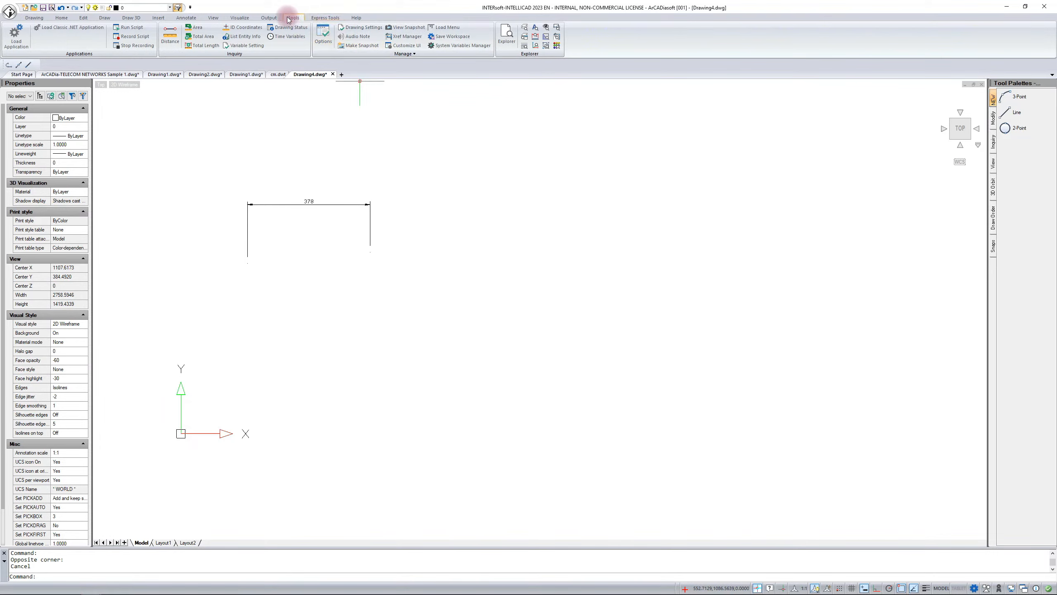
{"action": "left_click", "coordinate": [471, 47]}
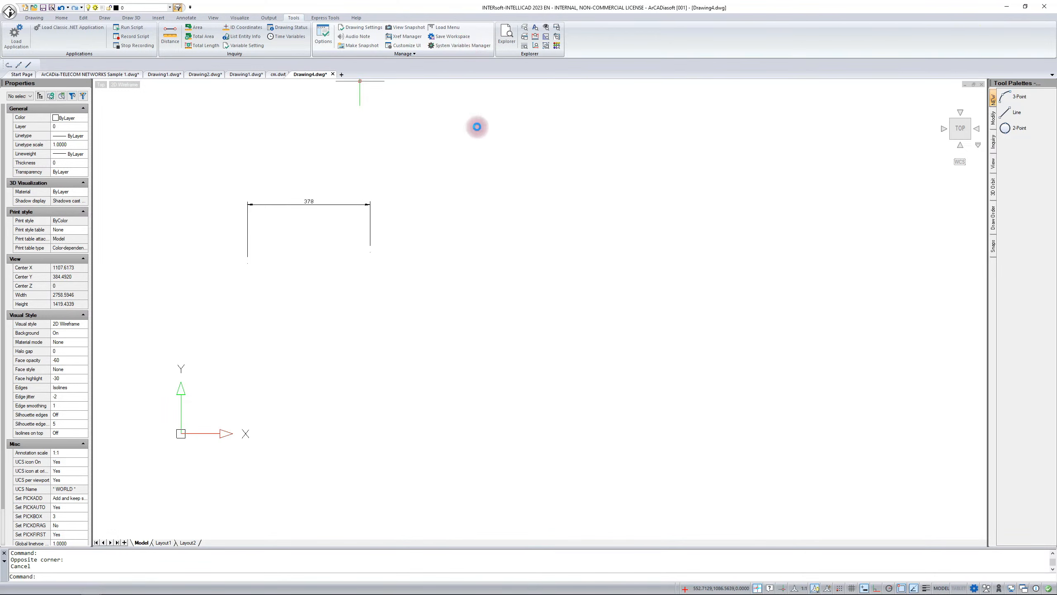
{"action": "left_click_drag", "start_coordinate": [461, 177], "coordinate": [456, 137]}
{"action": "left_click", "coordinate": [307, 232]}
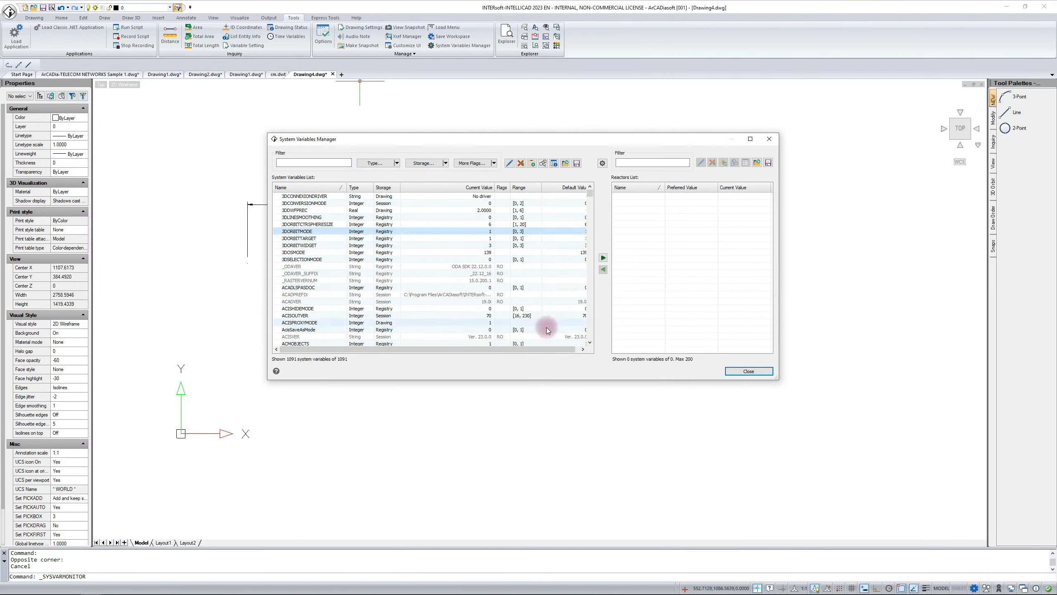
{"action": "left_click", "coordinate": [770, 139]}
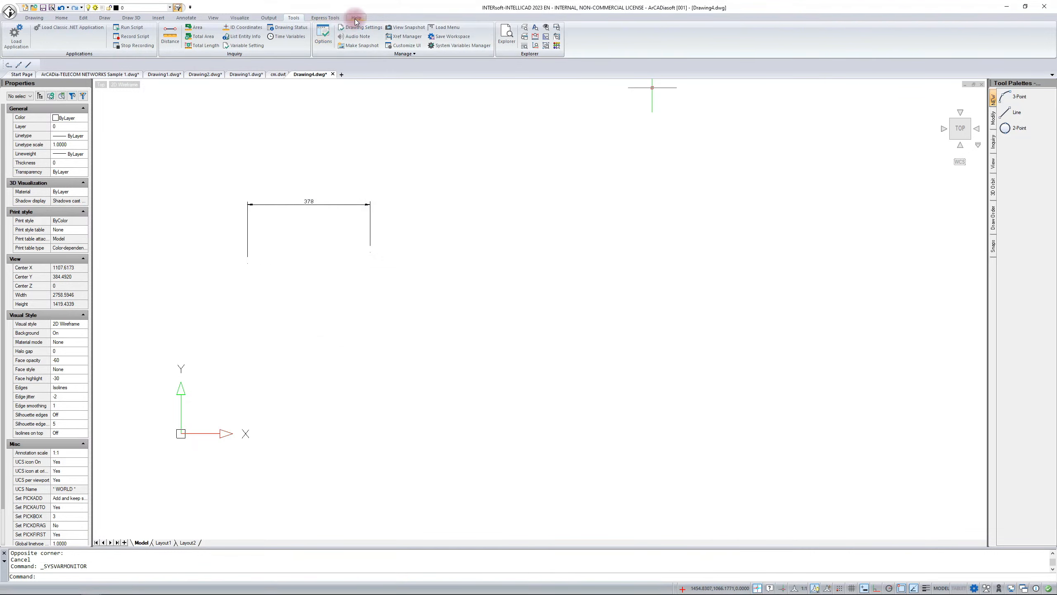
Open the program's help and look through the System Variables chapter
{"action": "left_click", "coordinate": [356, 17]}
{"action": "left_click", "coordinate": [32, 34]}
{"action": "left_click_drag", "start_coordinate": [388, 111], "coordinate": [310, 111]}
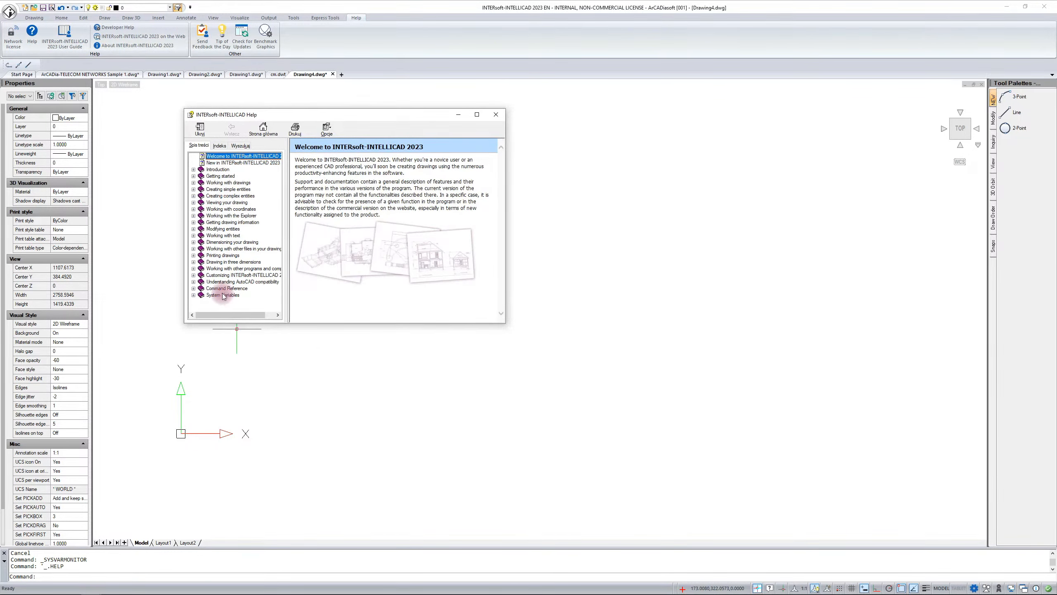
{"action": "left_click", "coordinate": [194, 295]}
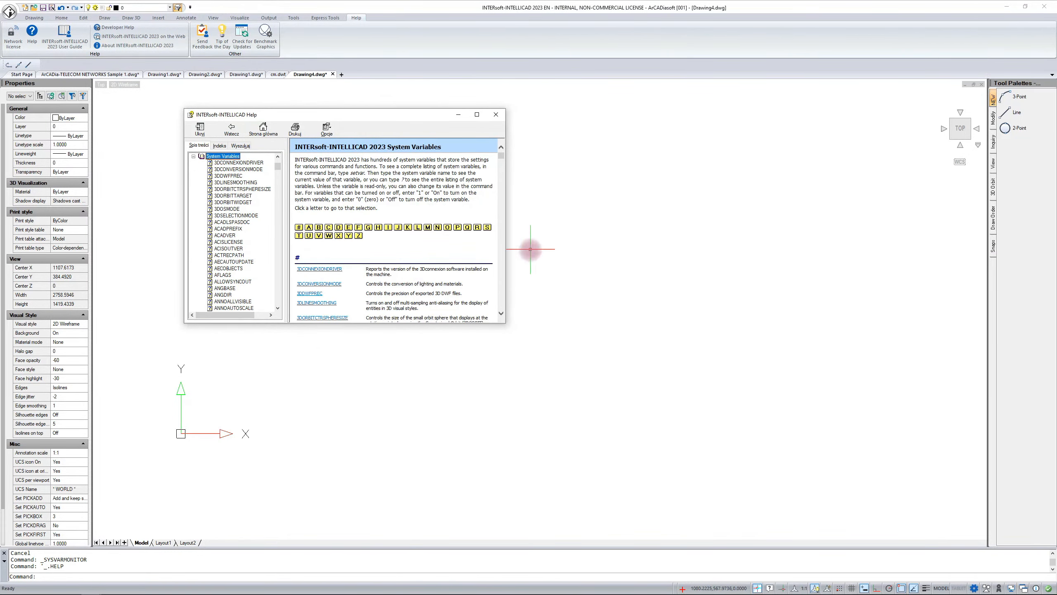
{"action": "scroll", "coordinate": [529, 246], "scroll_direction": "down", "scroll_amount": 2}
{"action": "scroll", "coordinate": [379, 258], "scroll_direction": "down", "scroll_amount": 3}
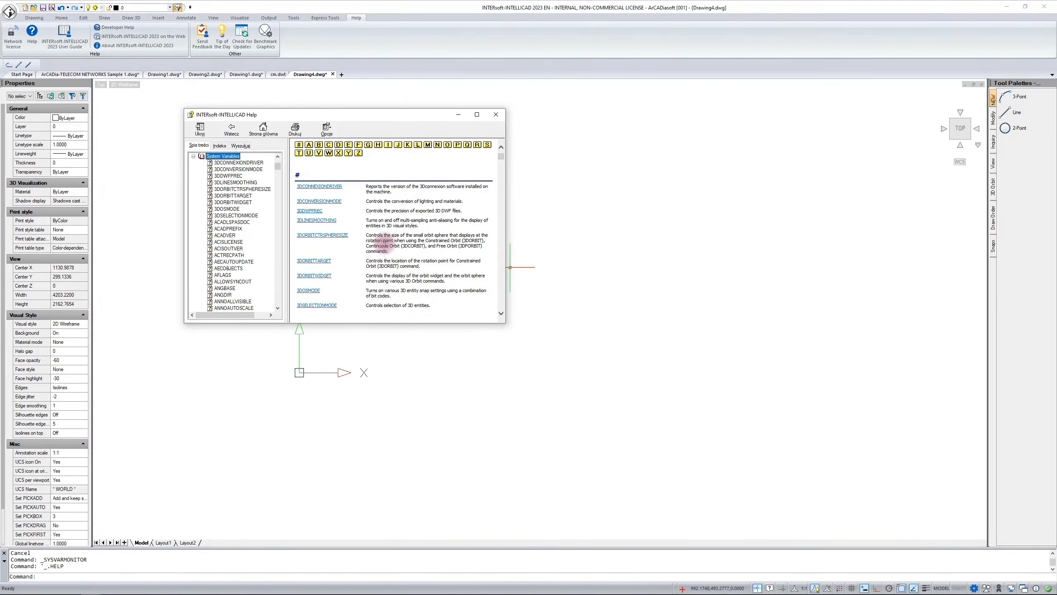
{"action": "left_click", "coordinate": [385, 244]}
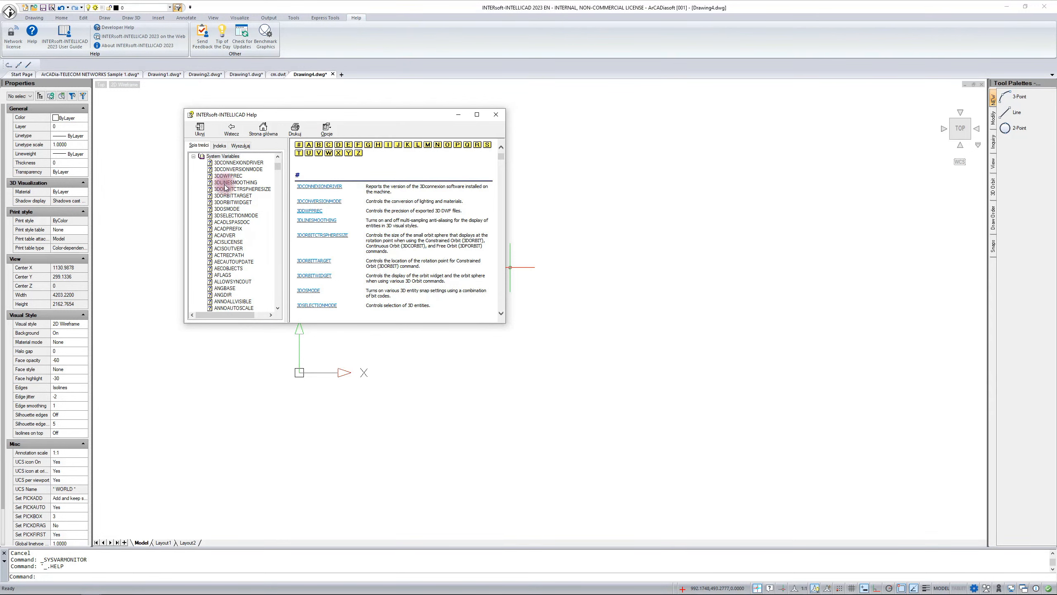
Read the help entries for 3DLINESMOOTHING, AECOBJECTS, ATTMODE and BKGEDITTEXTTRANSPARENCY, and close the help
{"action": "left_click", "coordinate": [225, 183]}
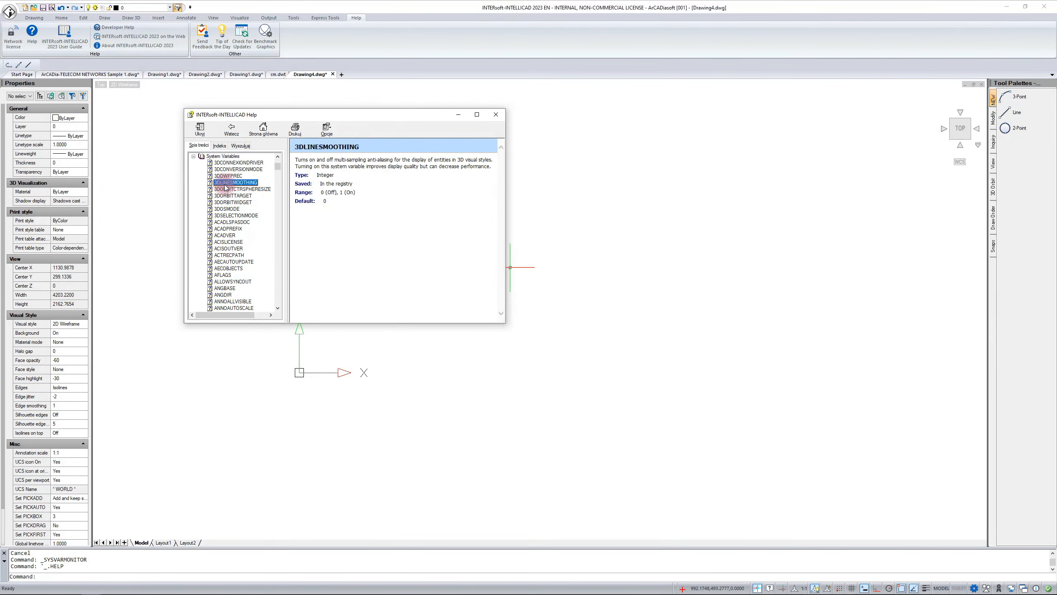
{"action": "left_click", "coordinate": [228, 268]}
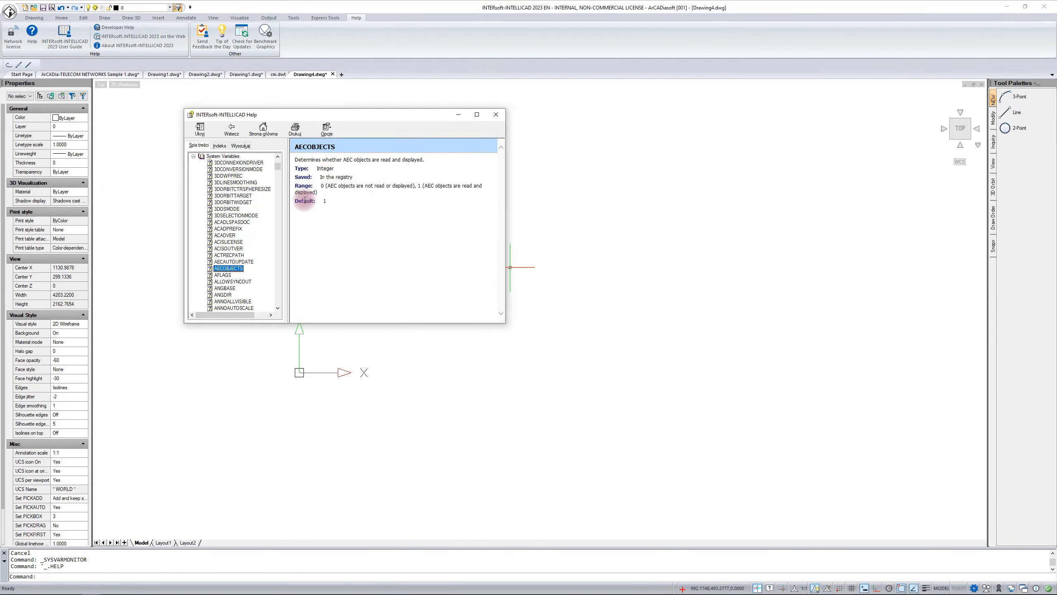
{"action": "scroll", "coordinate": [224, 302], "scroll_direction": "down", "scroll_amount": 6}
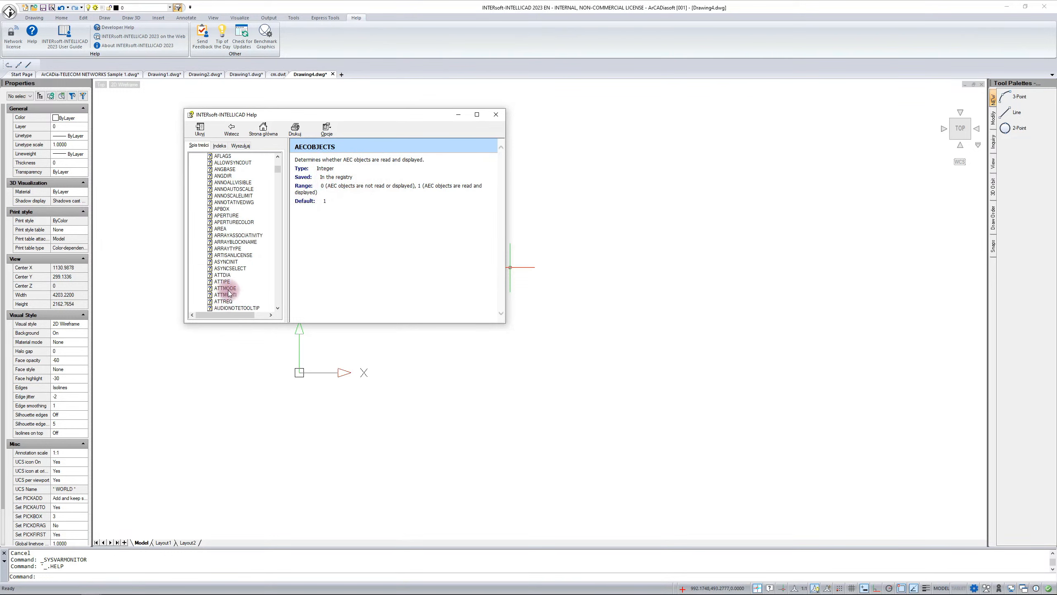
{"action": "left_click", "coordinate": [225, 288]}
{"action": "scroll", "coordinate": [216, 267], "scroll_direction": "down", "scroll_amount": 10}
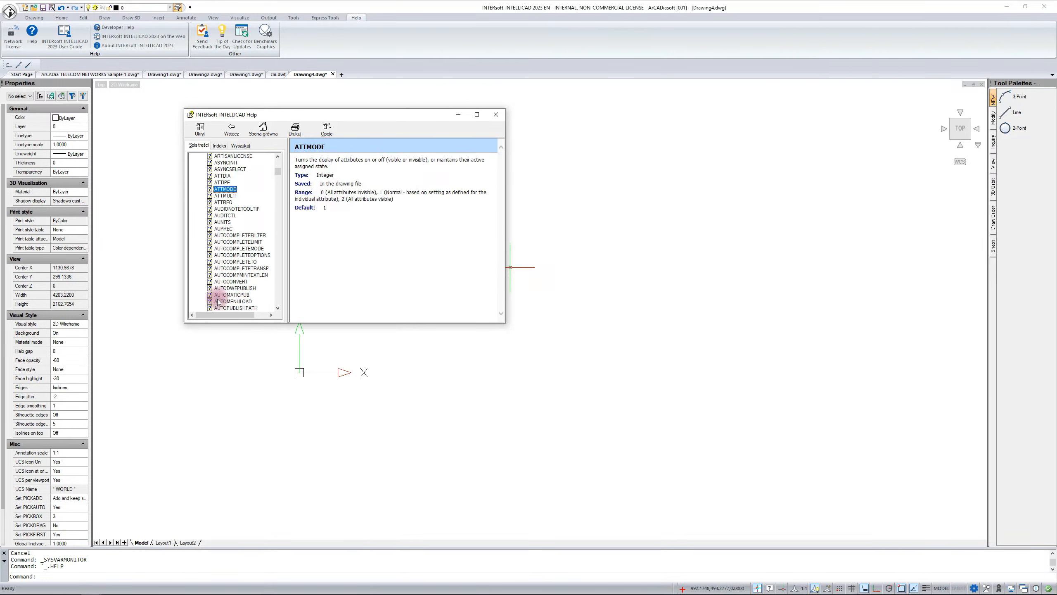
{"action": "left_click", "coordinate": [226, 282]}
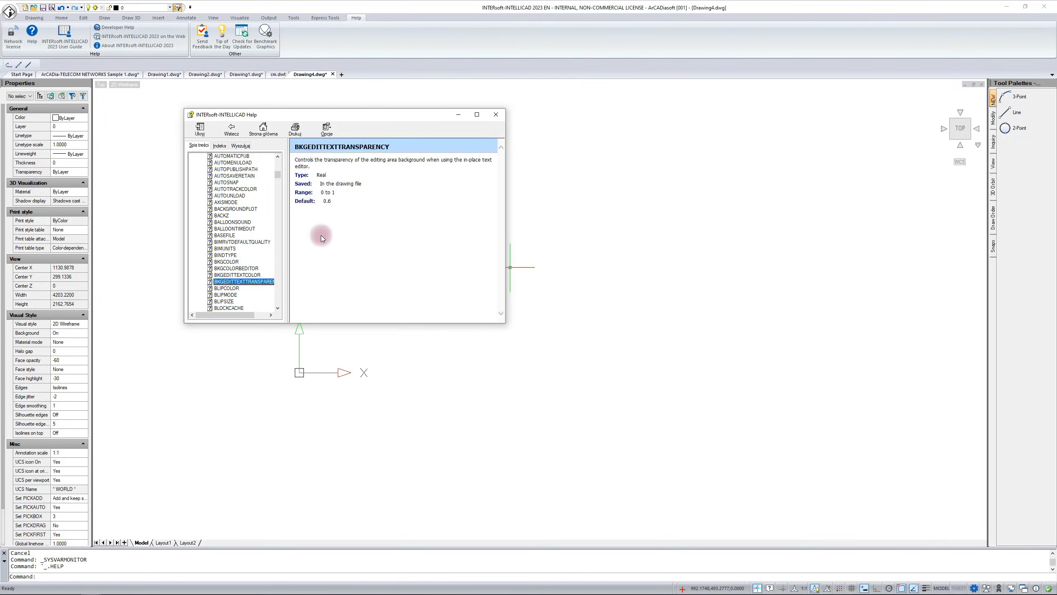
{"action": "left_click", "coordinate": [496, 115]}
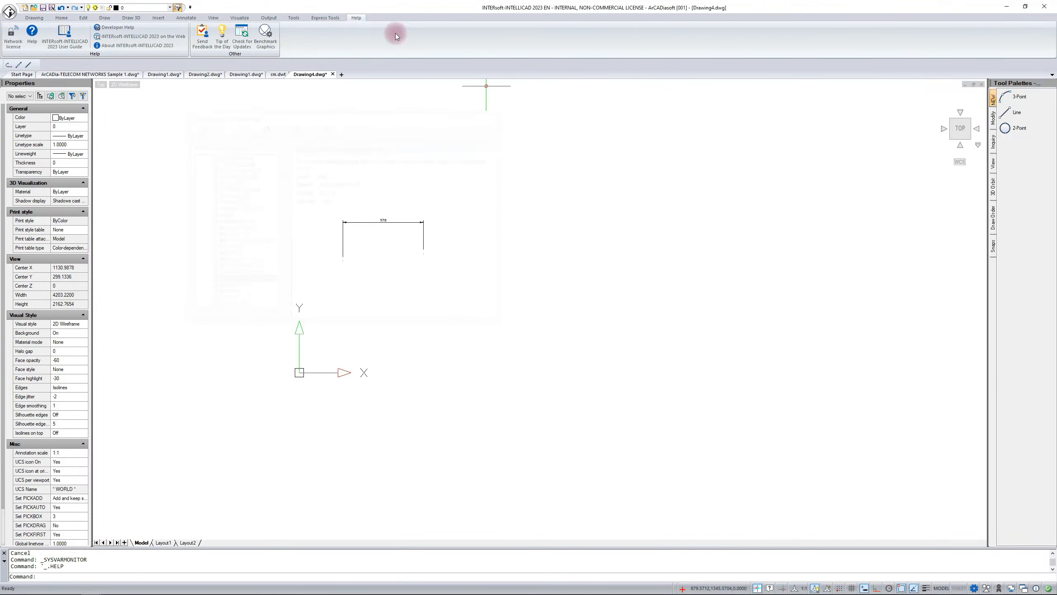
Filter the System Variables Manager by "cel" and examine the details of the CELTSCALE variable
{"action": "left_click", "coordinate": [293, 17]}
{"action": "left_click", "coordinate": [462, 45]}
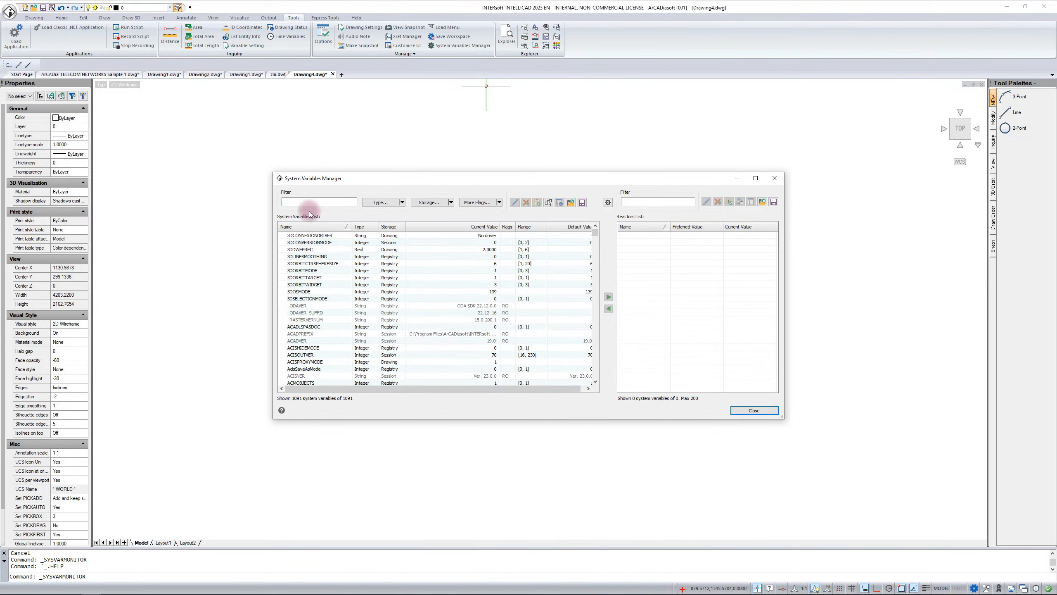
{"action": "type", "text": "cel"}
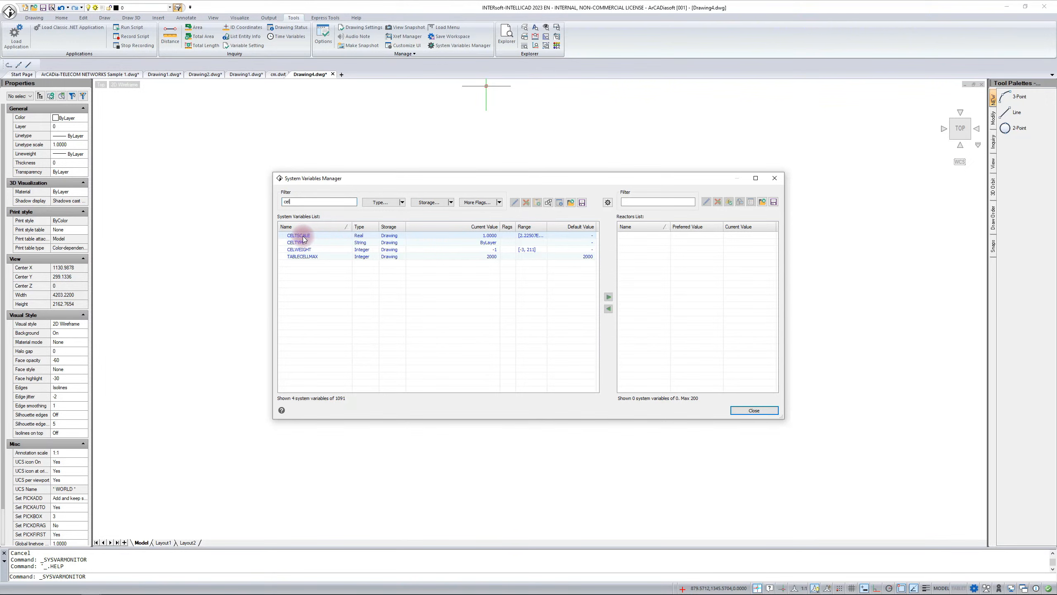
{"action": "left_click", "coordinate": [303, 237]}
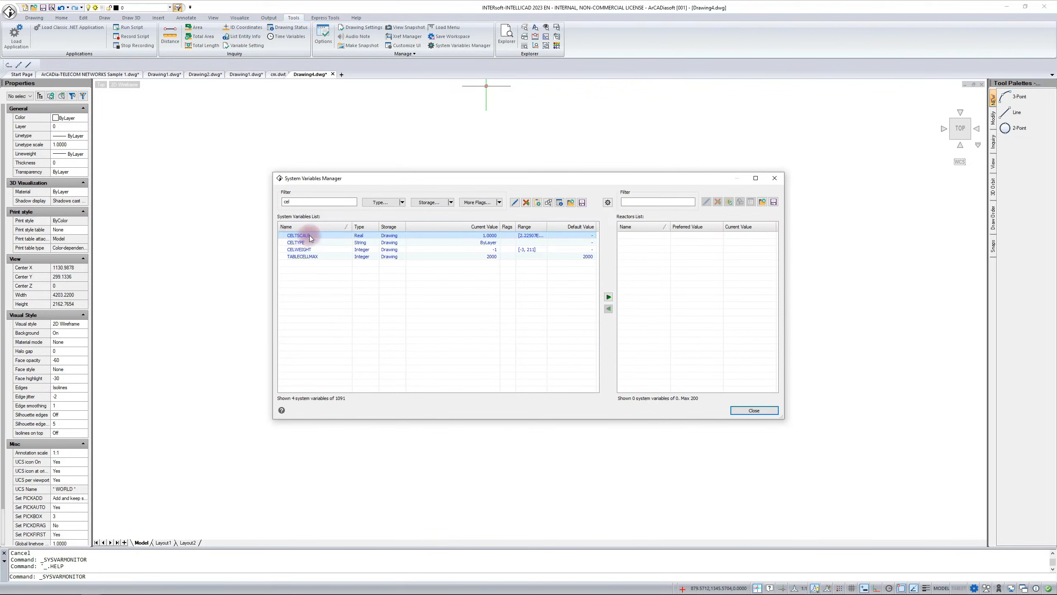
{"action": "right_click", "coordinate": [309, 238]}
{"action": "left_click", "coordinate": [332, 310]}
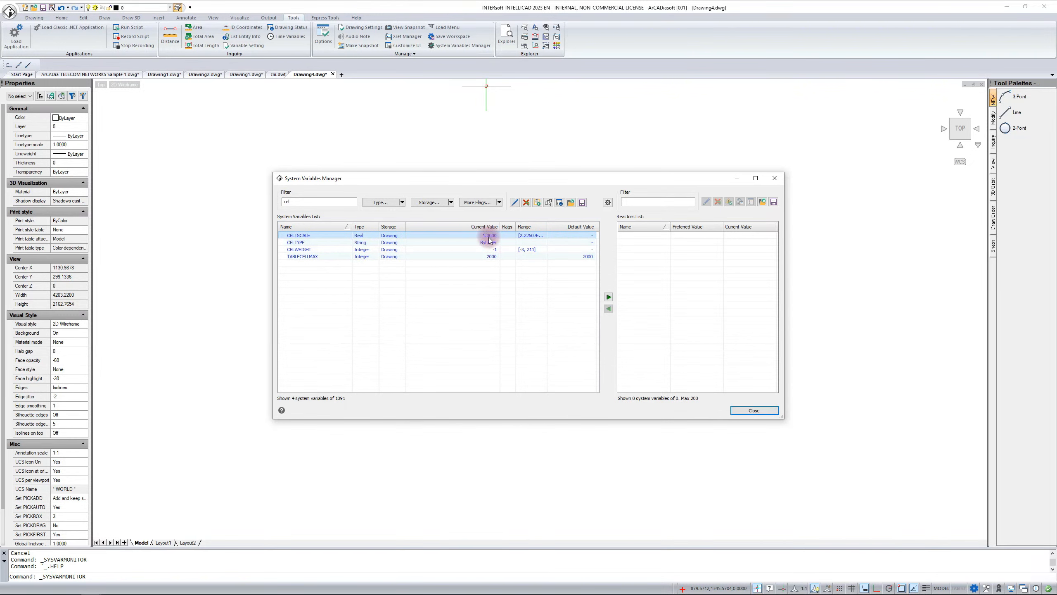
{"action": "mouse_move", "coordinate": [489, 240]}
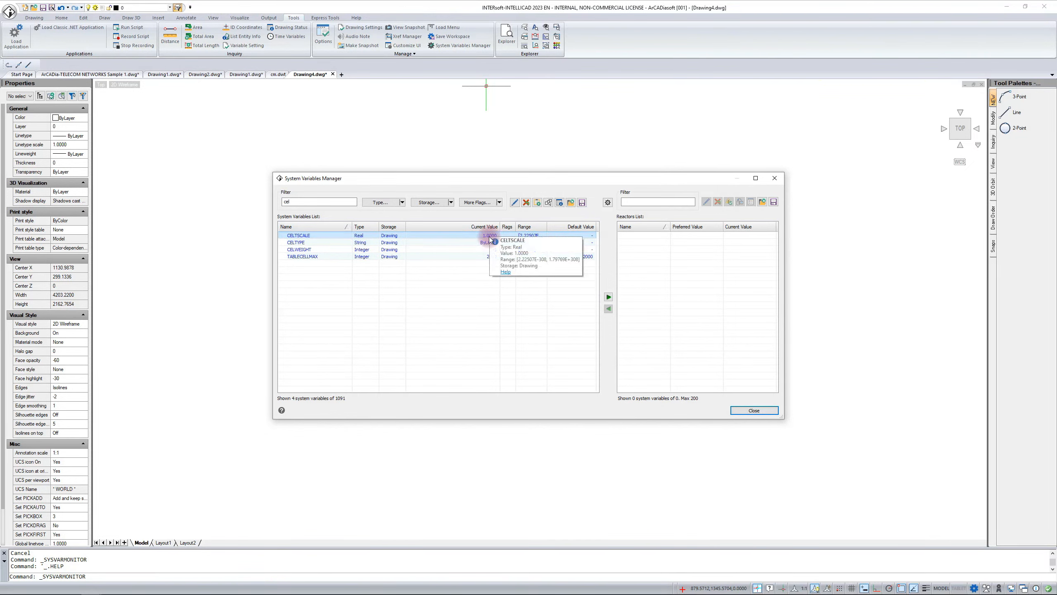
Open the value editor of the CELTSCALE variable and cancel it
{"action": "double_click", "coordinate": [305, 236]}
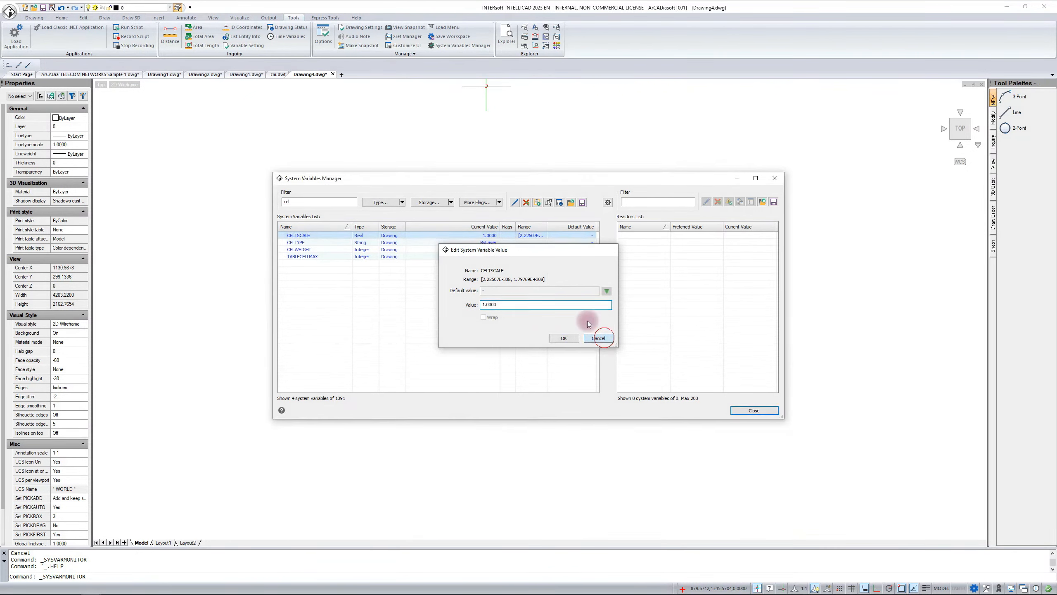
{"action": "left_click", "coordinate": [598, 338]}
{"action": "right_click", "coordinate": [496, 236]}
{"action": "left_click", "coordinate": [523, 260]}
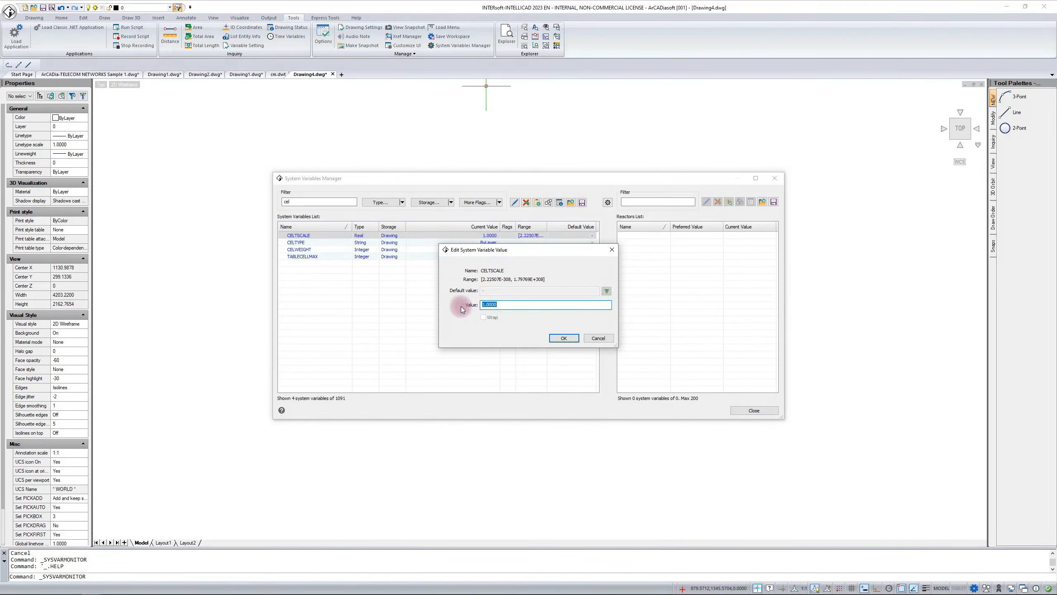
{"action": "left_click", "coordinate": [598, 338]}
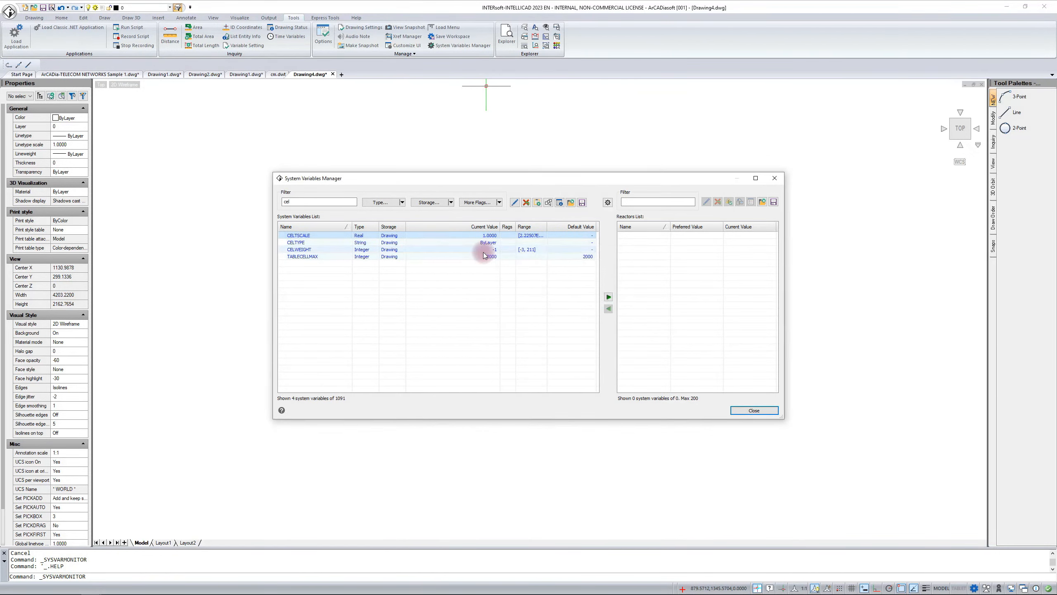
{"action": "right_click", "coordinate": [484, 254]}
{"action": "left_click", "coordinate": [420, 269]}
Filter the system variables by "layl" and examine the LAYLOCKFADECTL variable
{"action": "left_click", "coordinate": [320, 203]}
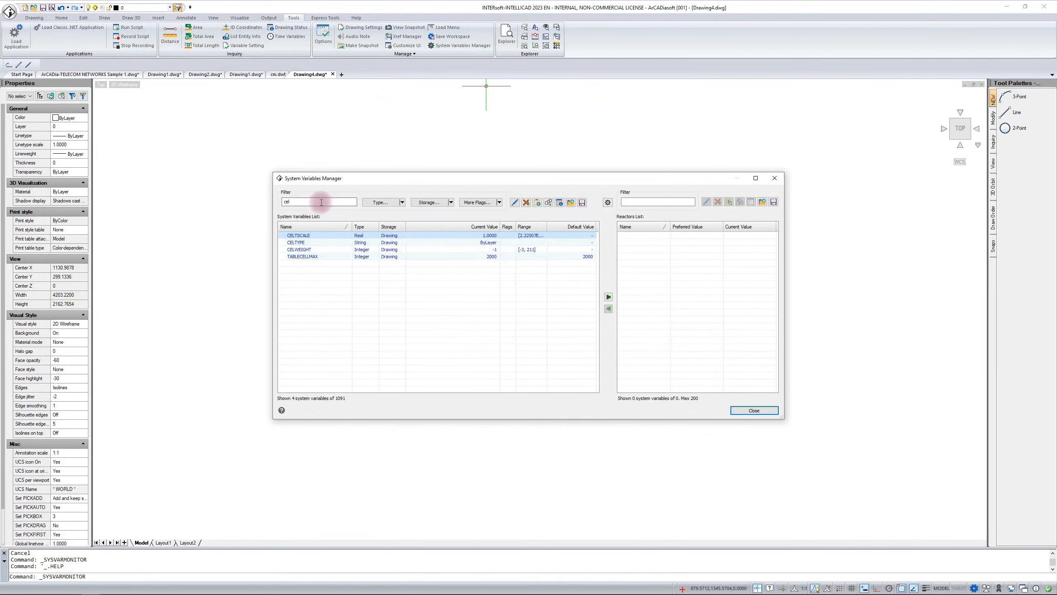
{"action": "left_click_drag", "start_coordinate": [321, 202], "coordinate": [272, 203]}
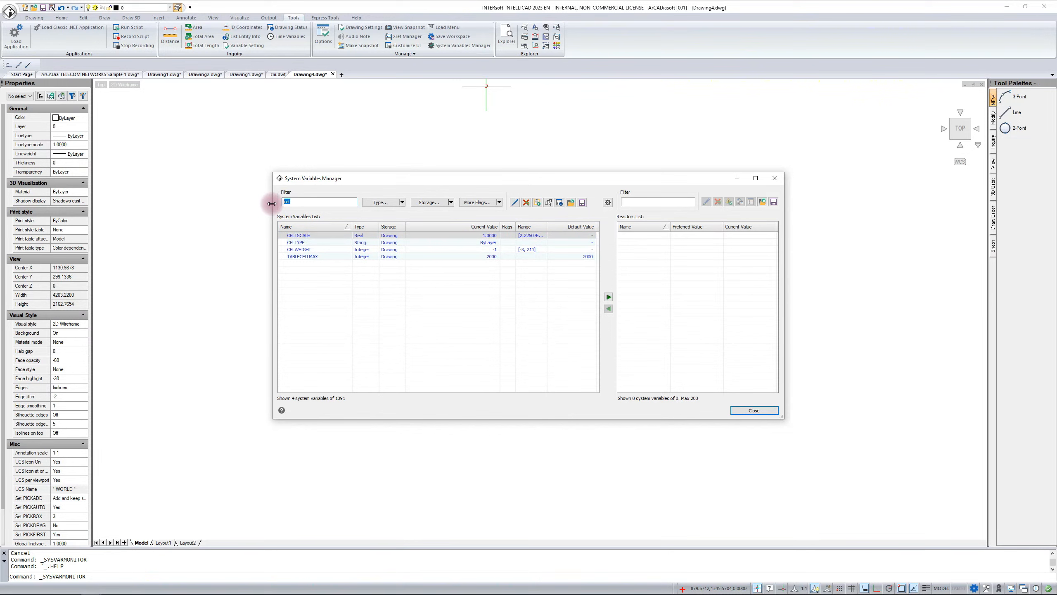
{"action": "type", "text": "lay"}
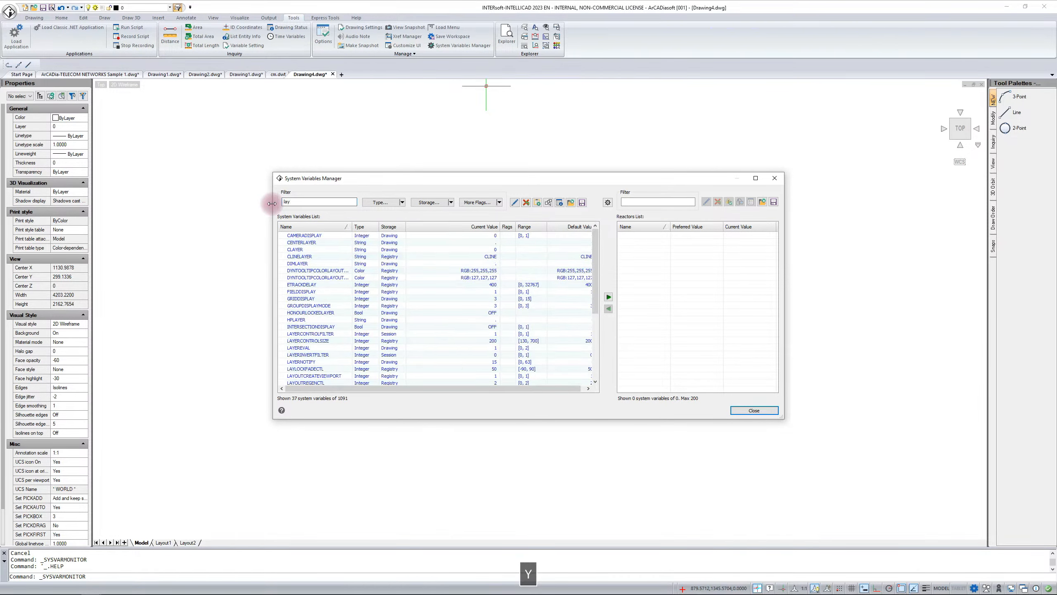
{"action": "type", "text": "l"}
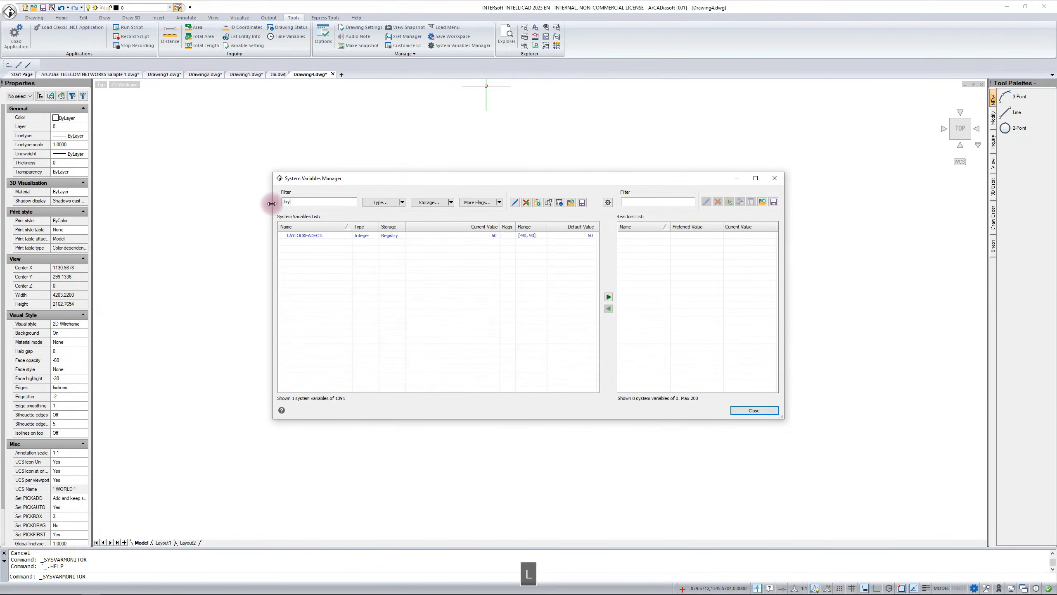
{"action": "left_click", "coordinate": [307, 237]}
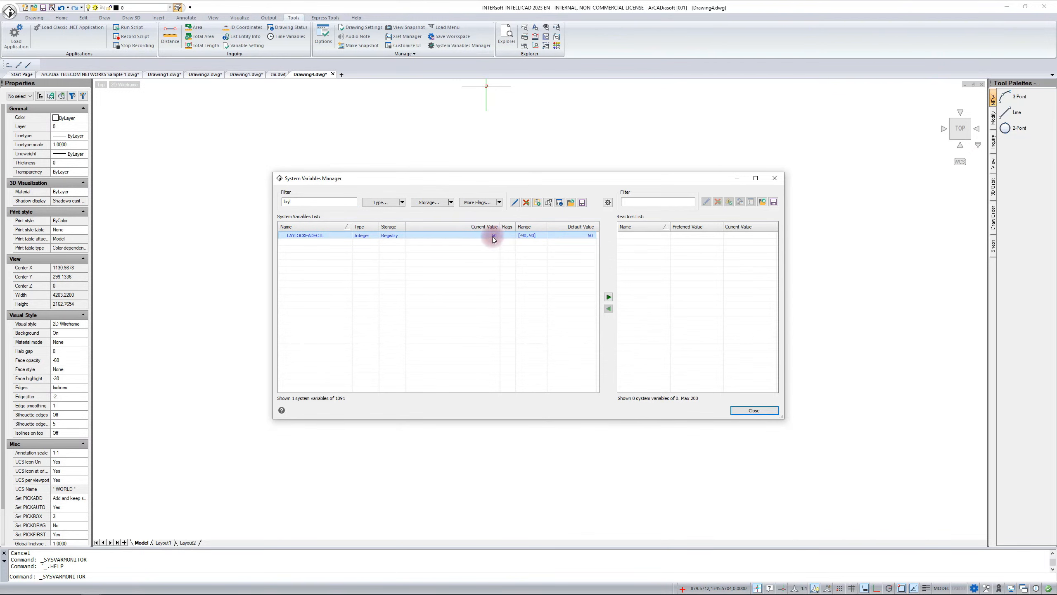
{"action": "mouse_move", "coordinate": [492, 237]}
Filter the system variables by "fill" and examine the details of the FILLMODE variable
{"action": "left_click", "coordinate": [302, 200]}
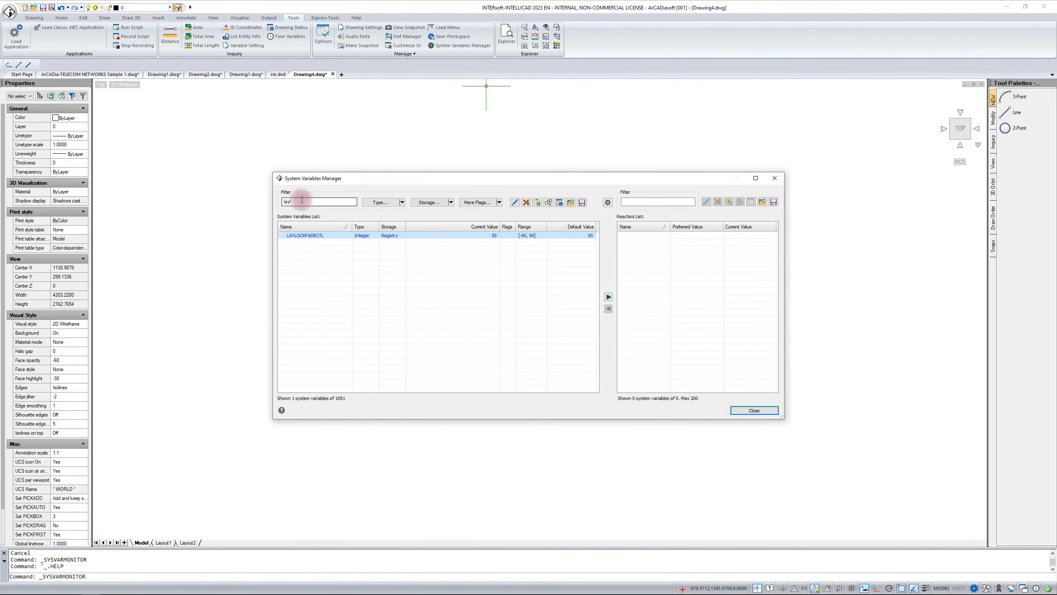
{"action": "left_click_drag", "start_coordinate": [302, 201], "coordinate": [266, 203]}
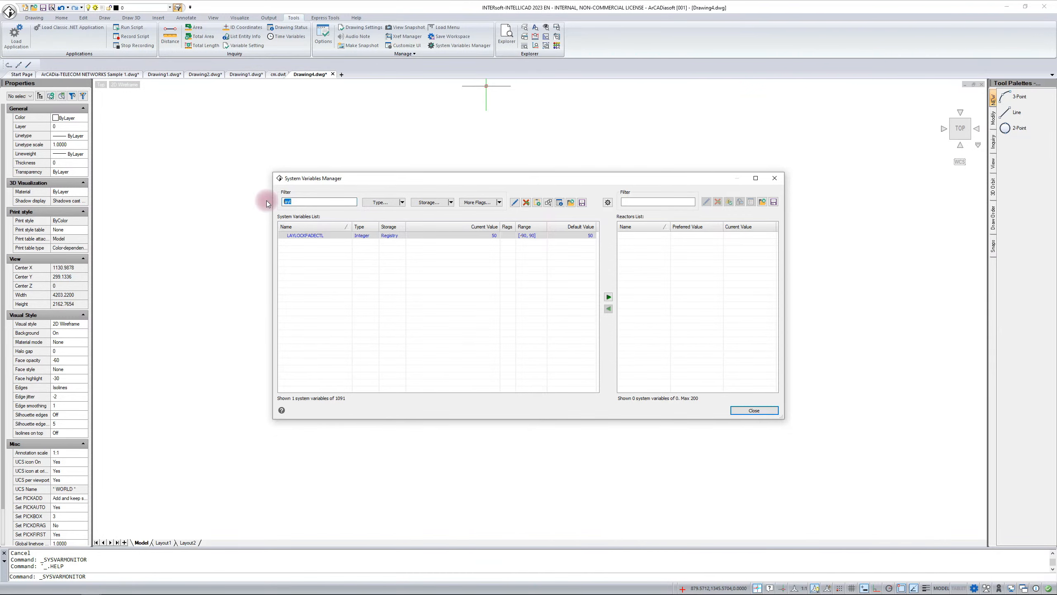
{"action": "key", "text": "BackSpace"}
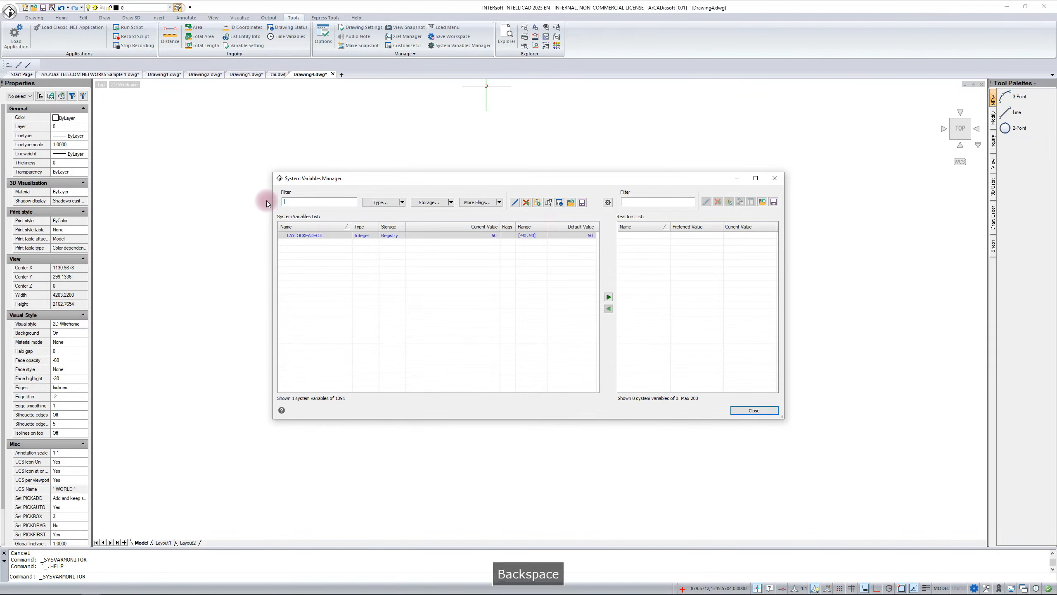
{"action": "type", "text": "f"}
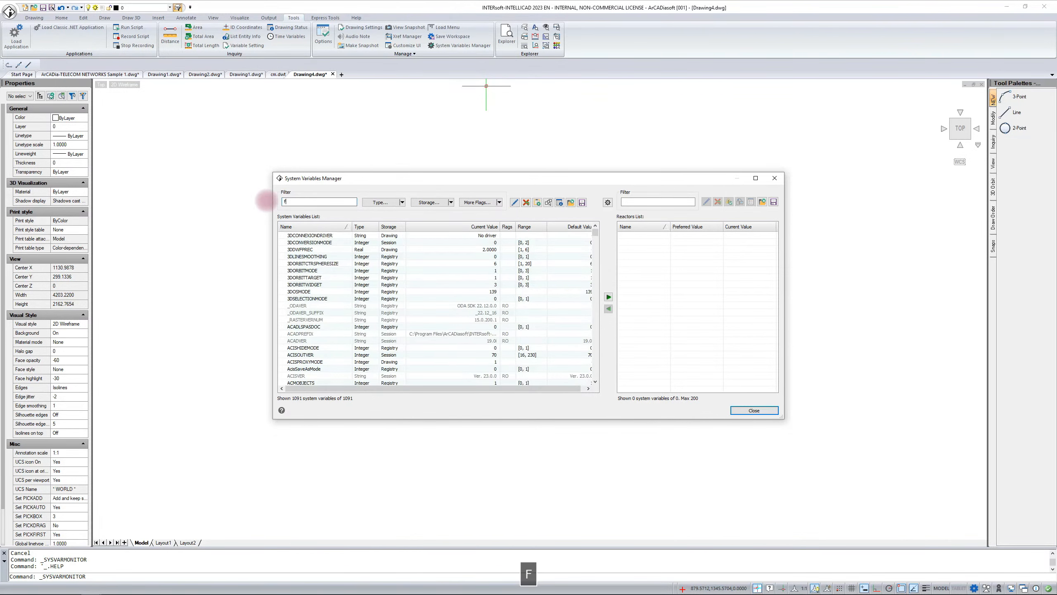
{"action": "type", "text": "ill"}
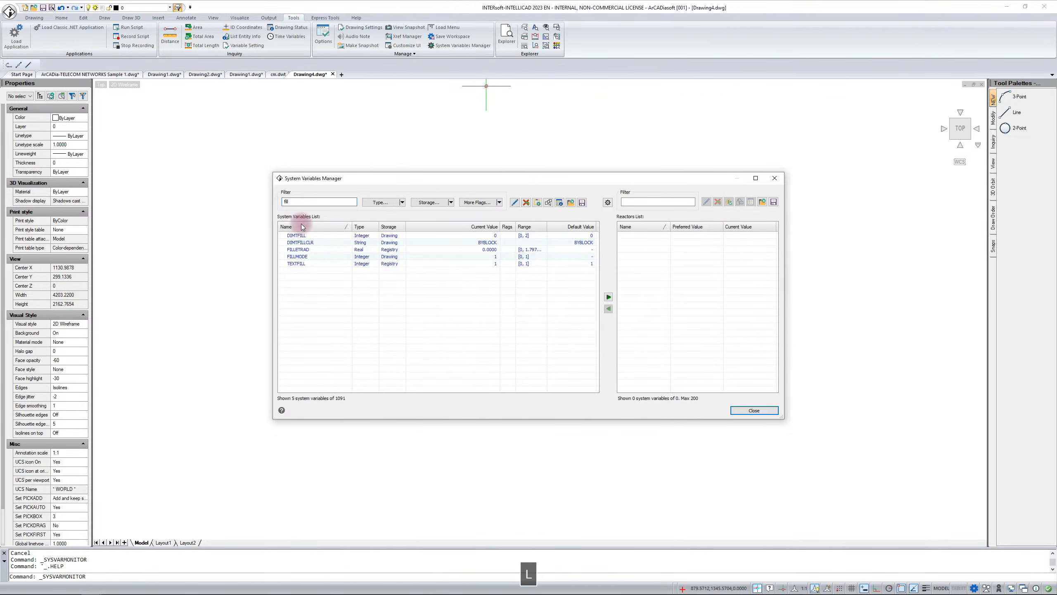
{"action": "left_click", "coordinate": [297, 257]}
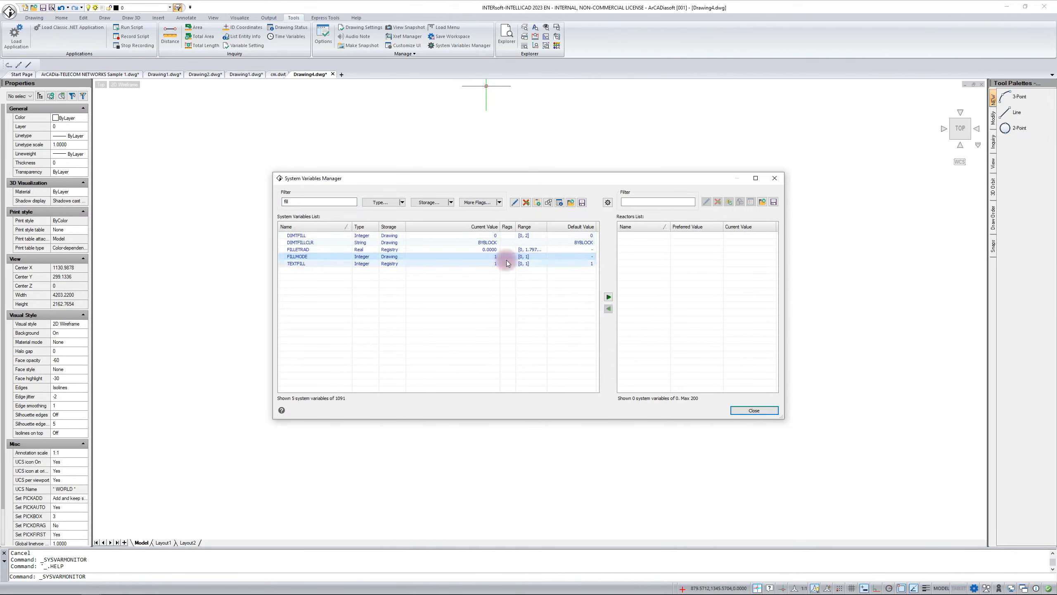
{"action": "mouse_move", "coordinate": [507, 260]}
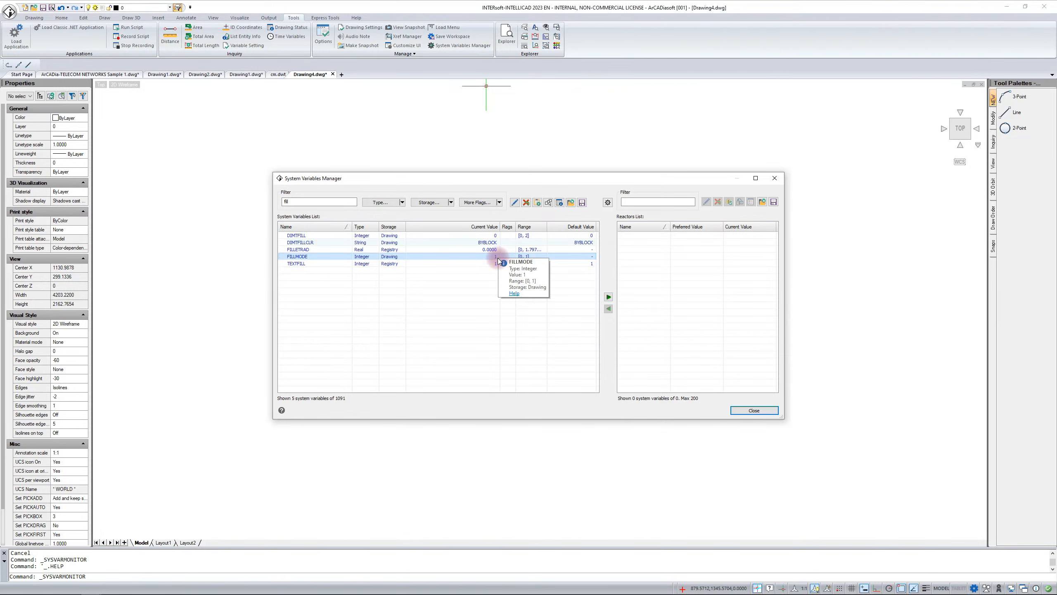
Filter the system variables by "pickf", examine the PICKFIRST variable and close the System Variables Manager
{"action": "double_click", "coordinate": [302, 202]}
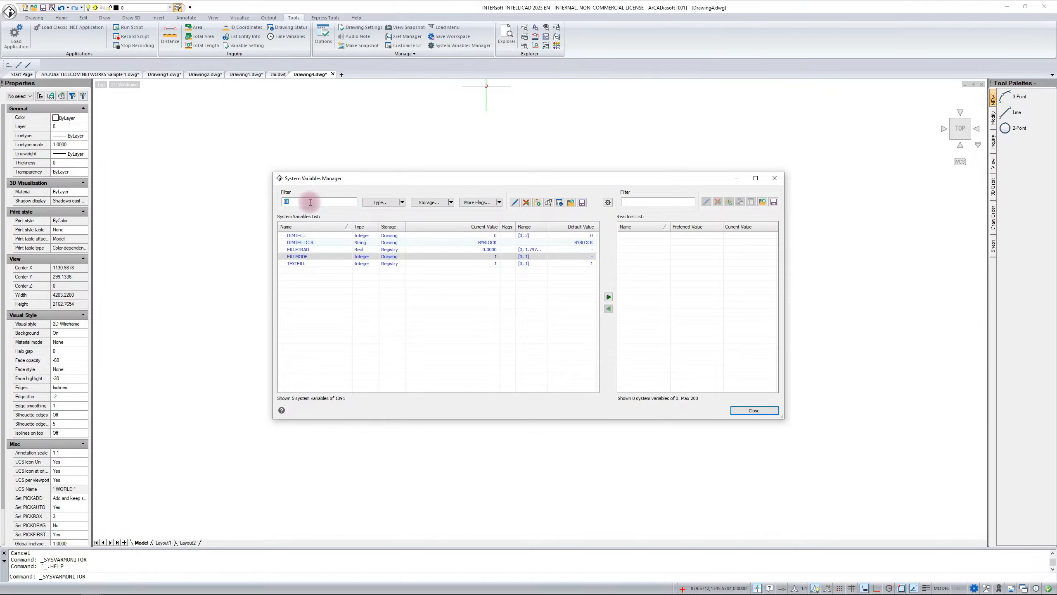
{"action": "key", "text": "BackSpace"}
{"action": "type", "text": "p"}
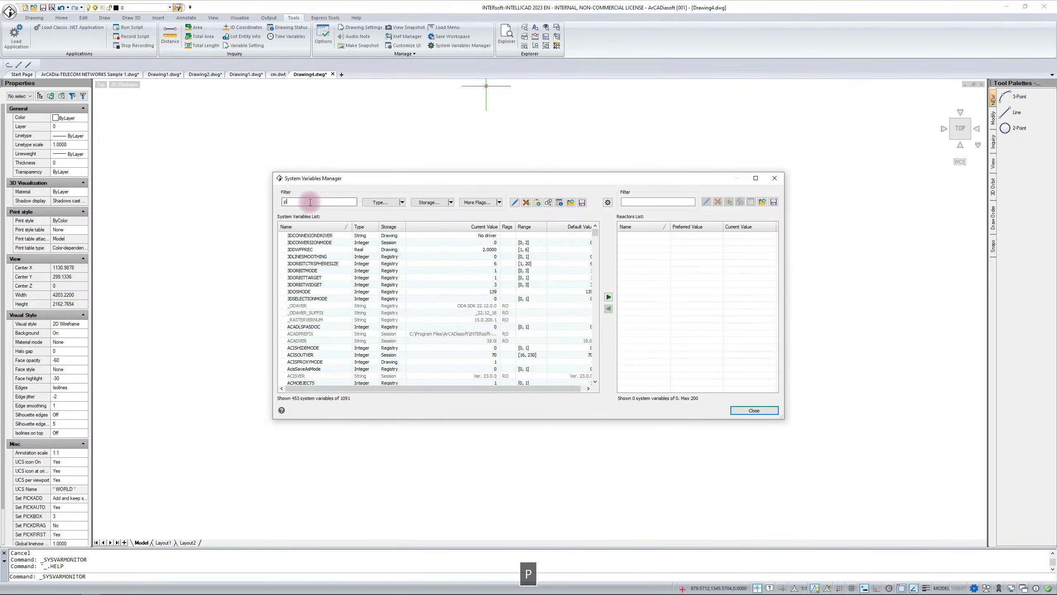
{"action": "type", "text": "ick"}
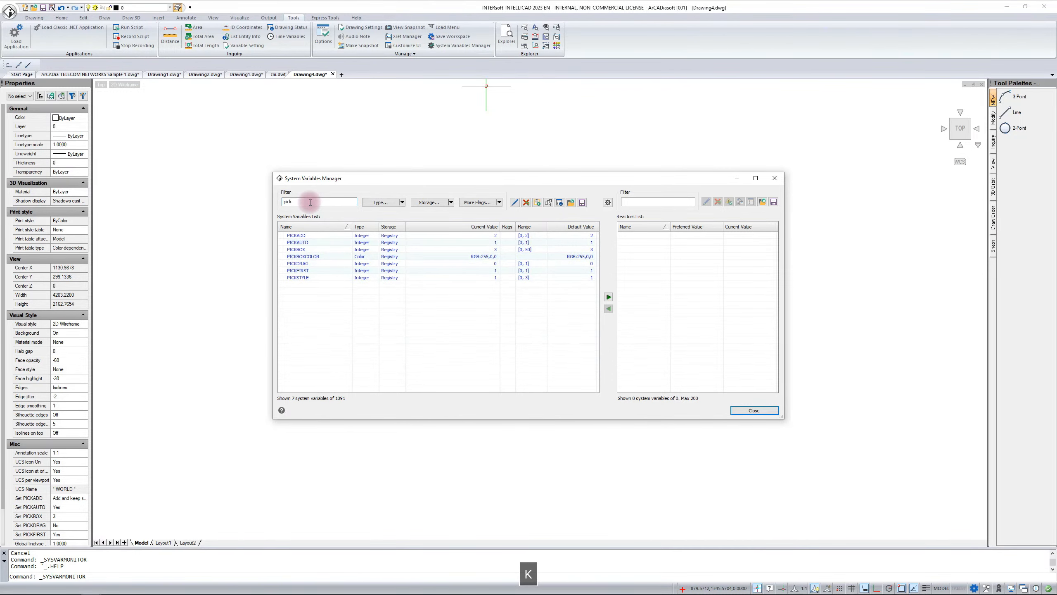
{"action": "type", "text": "f"}
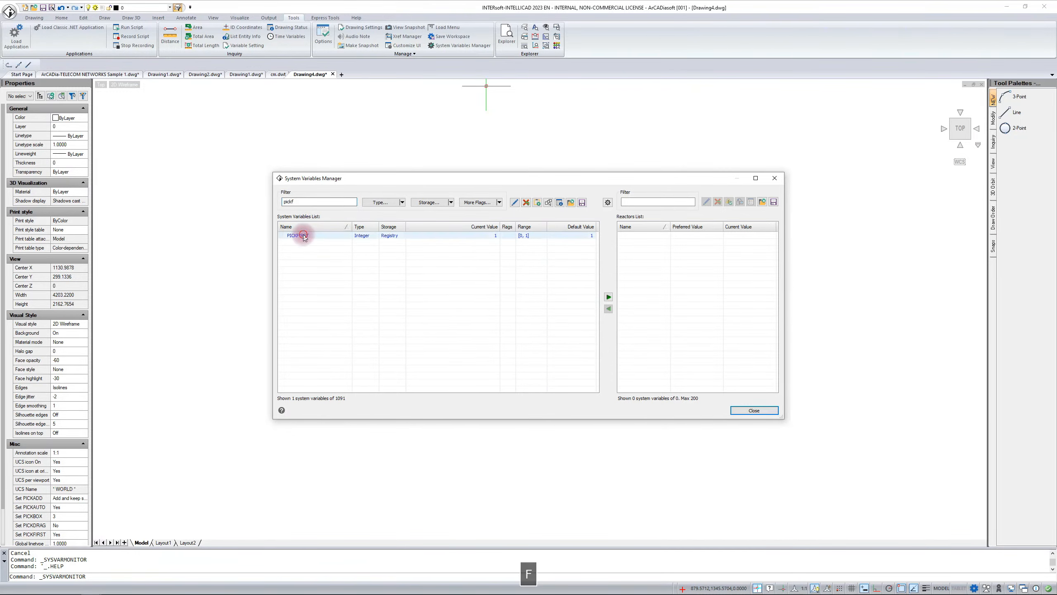
{"action": "left_click", "coordinate": [303, 236]}
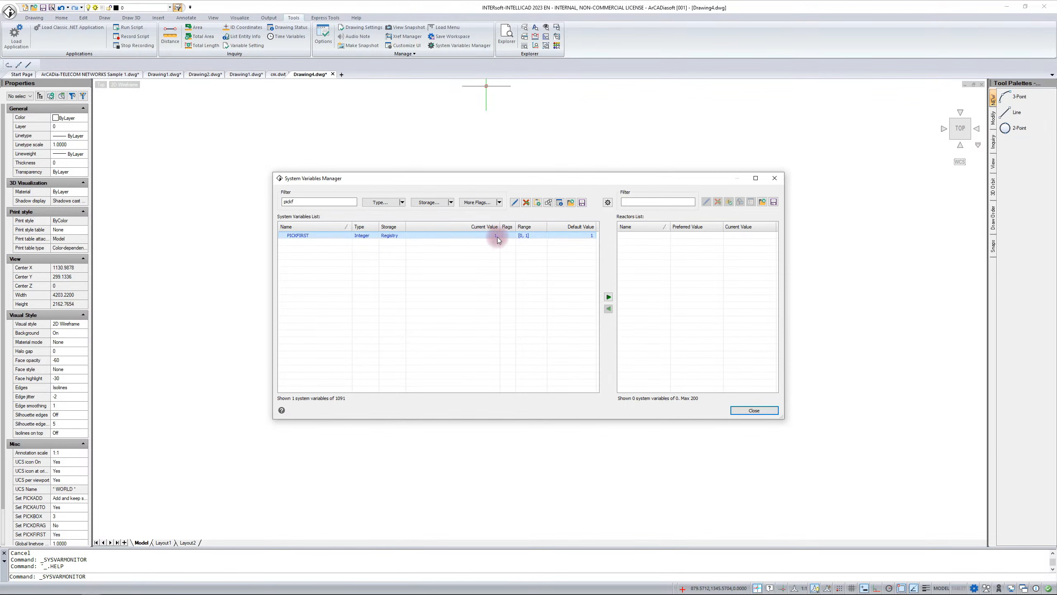
{"action": "mouse_move", "coordinate": [494, 237]}
{"action": "left_click", "coordinate": [775, 178]}
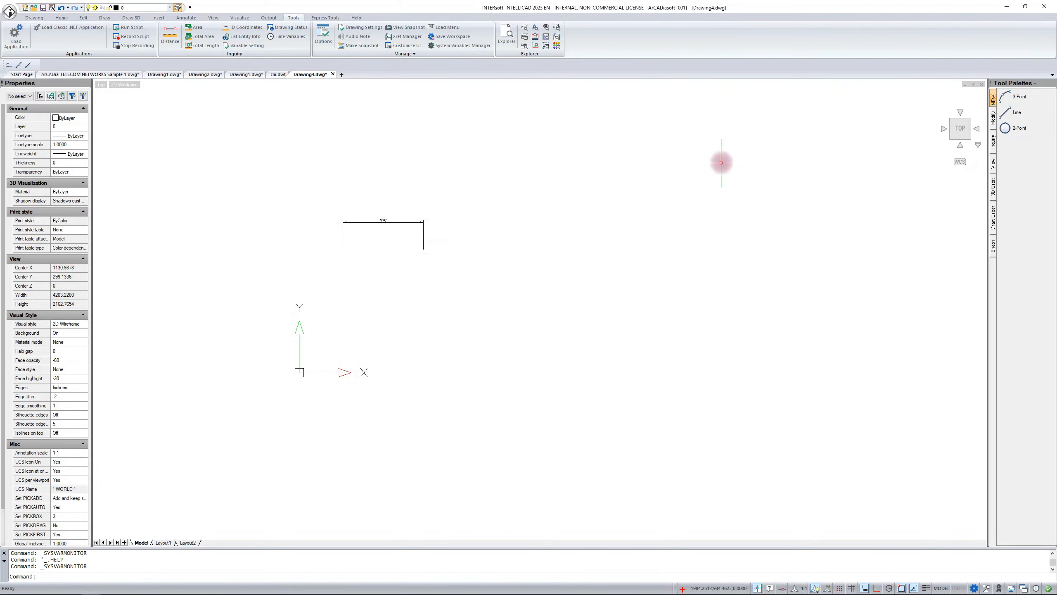
{"action": "left_click", "coordinate": [1047, 7]}
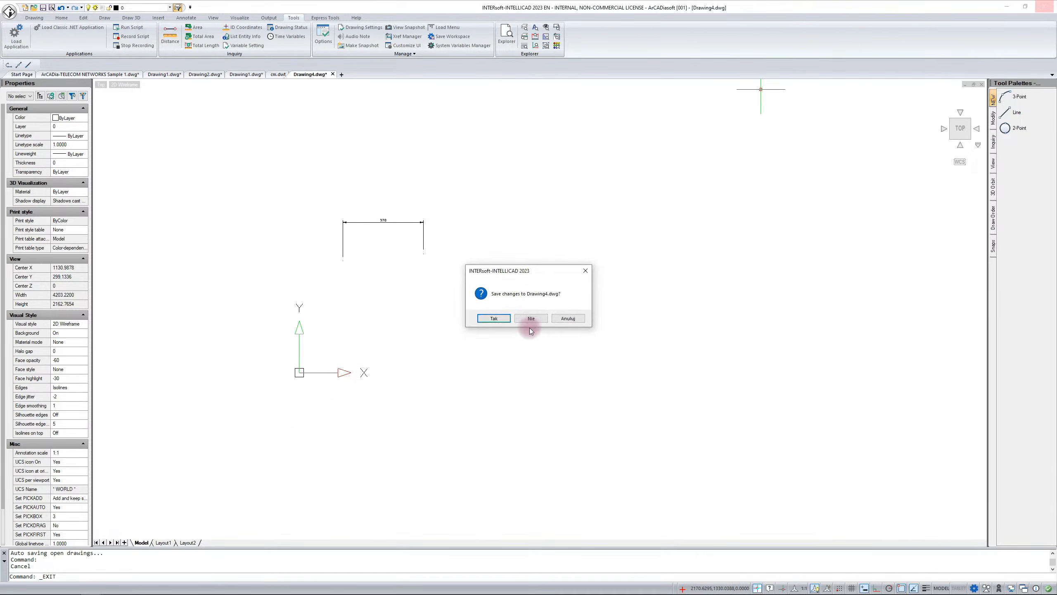
{"action": "left_click", "coordinate": [531, 318]}
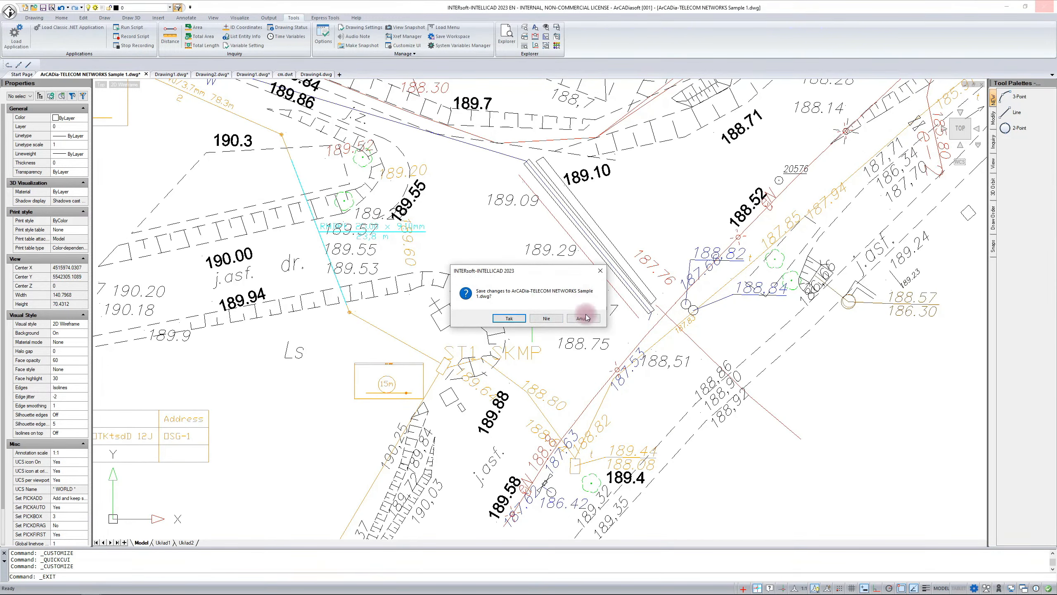
{"action": "left_click", "coordinate": [586, 318]}
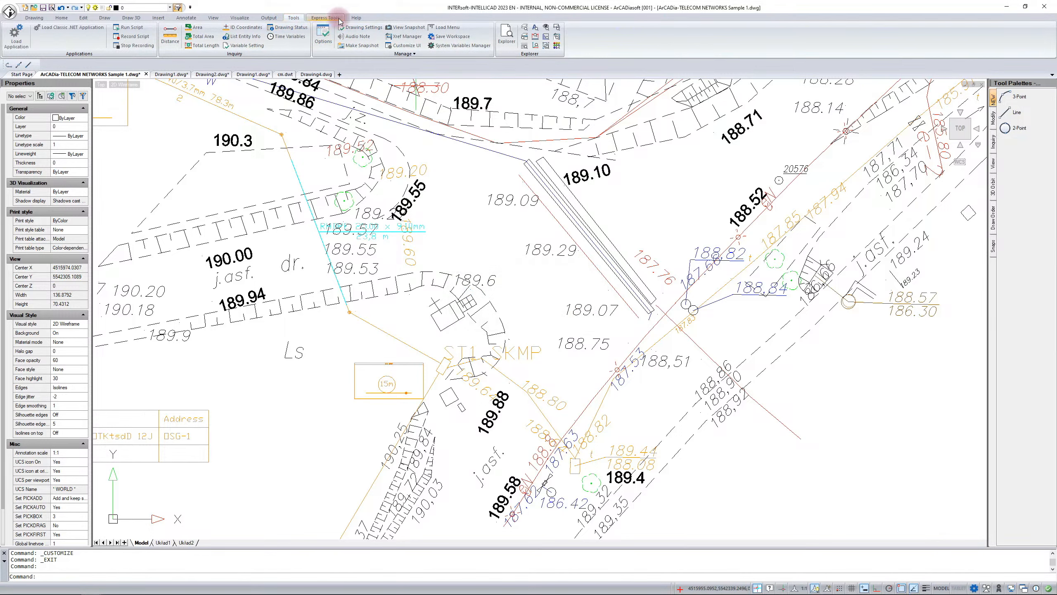
Look through the Express Tools commands, including the additional import and export tools for system variables and points
{"action": "left_click", "coordinate": [326, 17]}
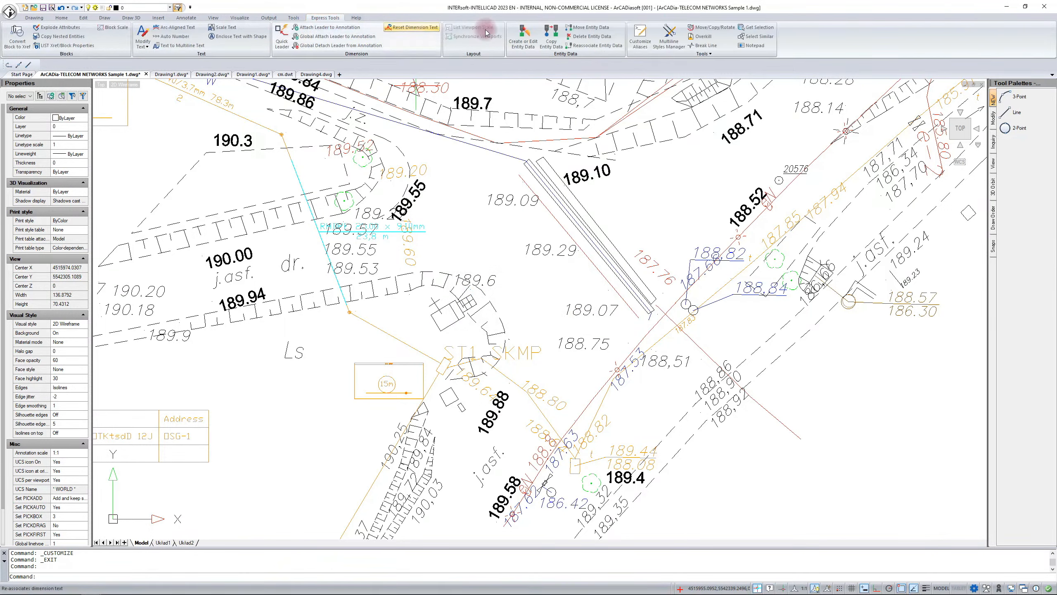
{"action": "left_click", "coordinate": [707, 55]}
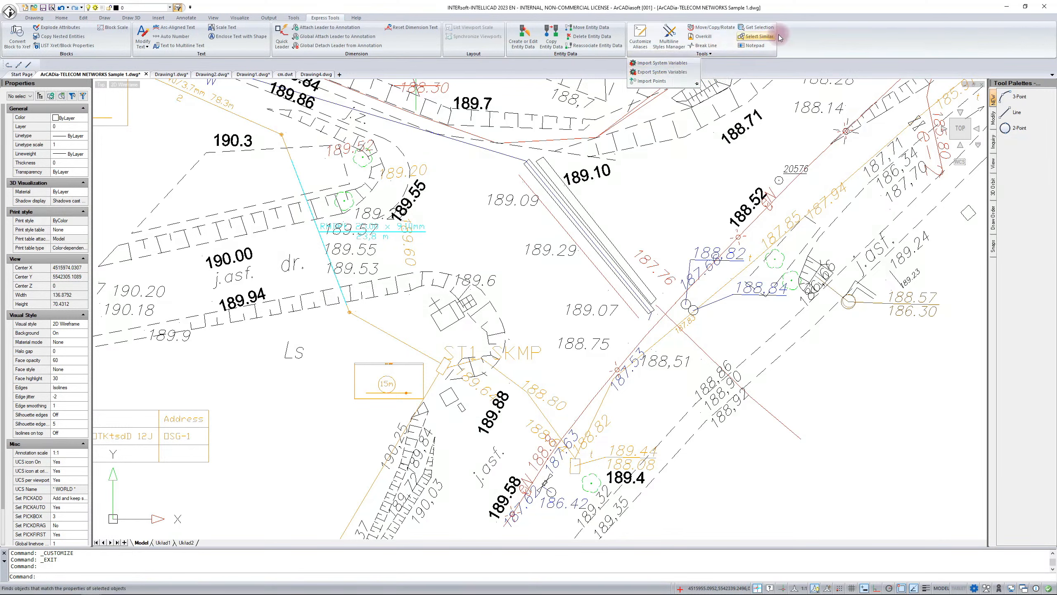
{"action": "left_click", "coordinate": [919, 4]}
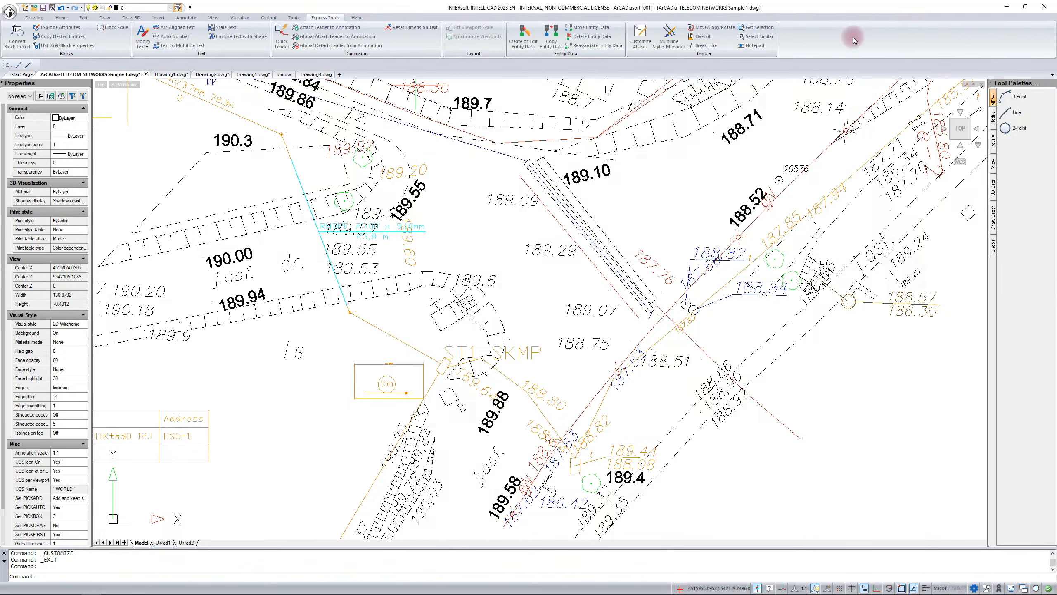
Undock the small toolbar below the ribbon and close it
{"action": "mouse_move", "coordinate": [5, 66]}
{"action": "left_mouse_down"}
{"action": "mouse_move", "coordinate": [267, 104]}
{"action": "mouse_move", "coordinate": [121, 79]}
{"action": "left_mouse_up"}
{"action": "left_click", "coordinate": [120, 75]}
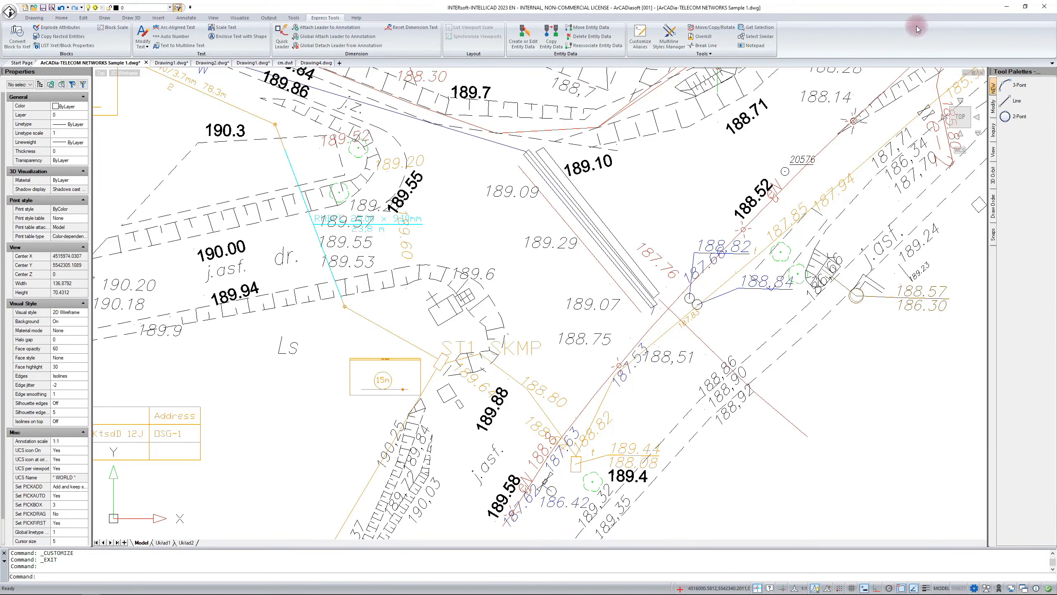
Exit INTERsoft-INTELLICAD without saving the changes to any of the open drawings
{"action": "left_click", "coordinate": [1046, 7]}
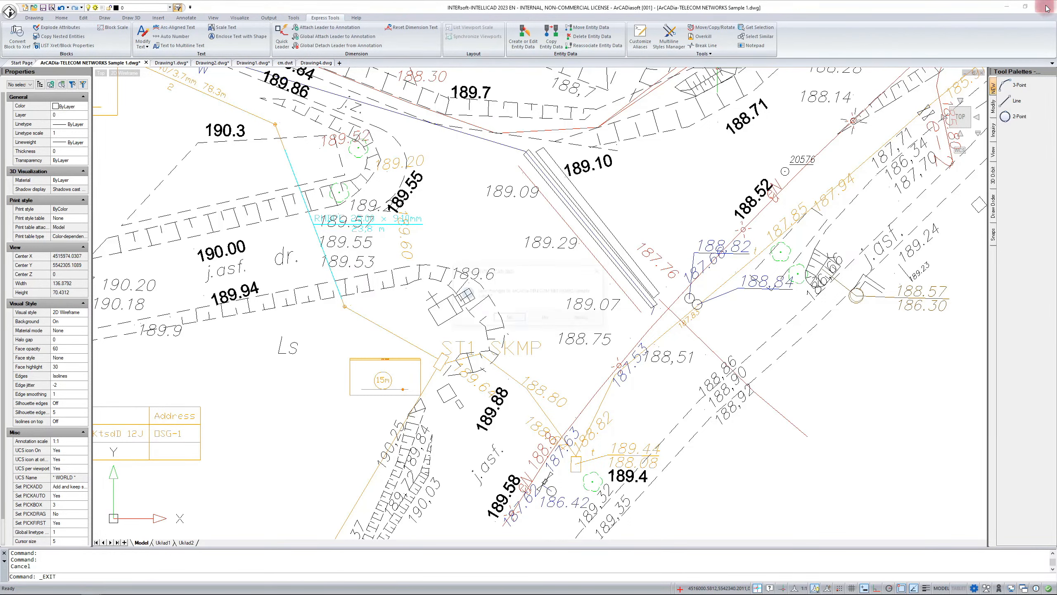
{"action": "left_click", "coordinate": [547, 319]}
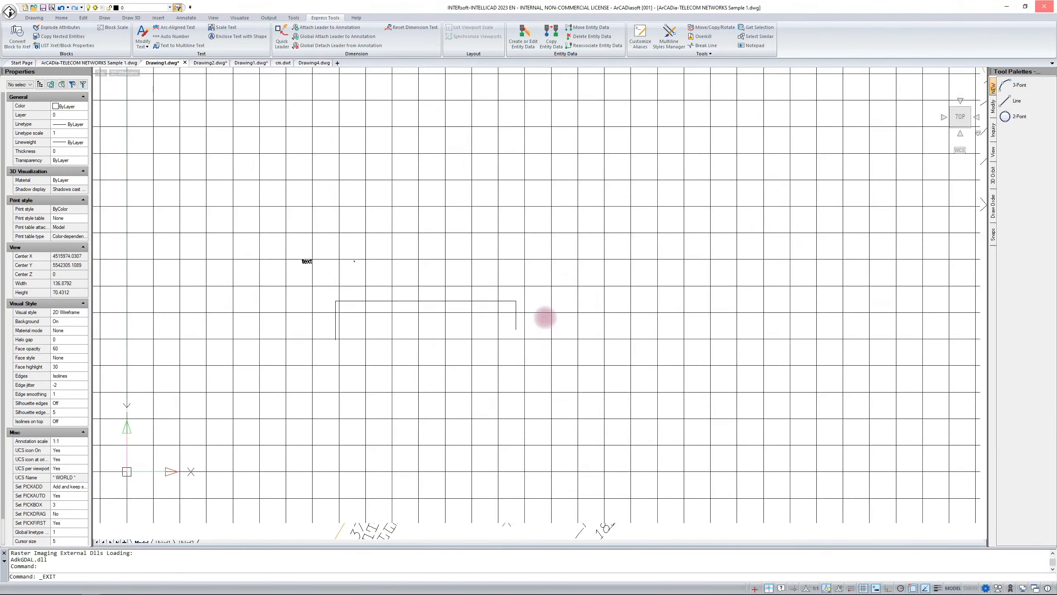
{"action": "left_click", "coordinate": [545, 318]}
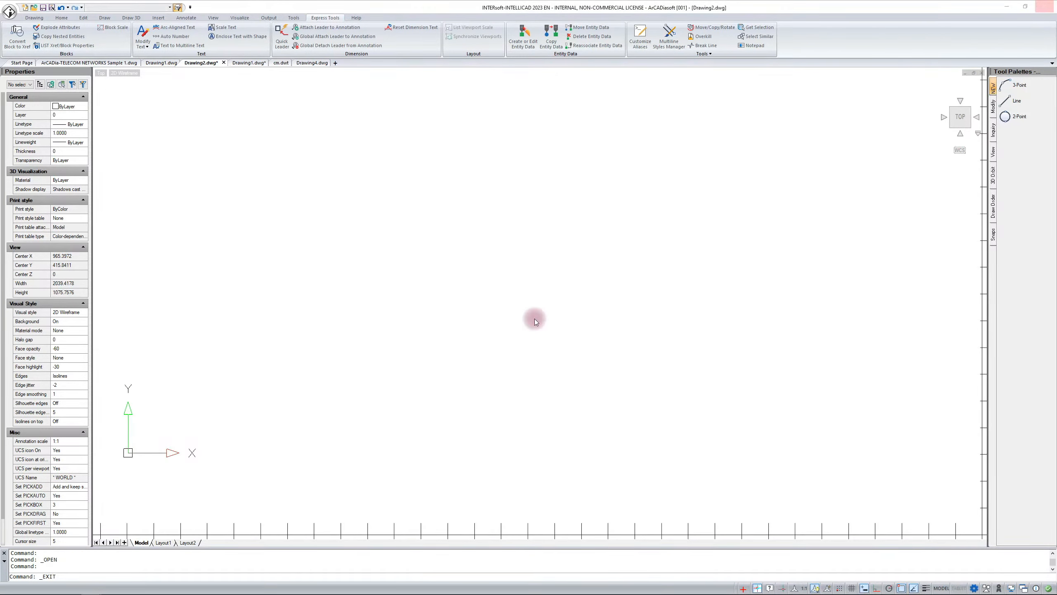
{"action": "left_click", "coordinate": [535, 318]}
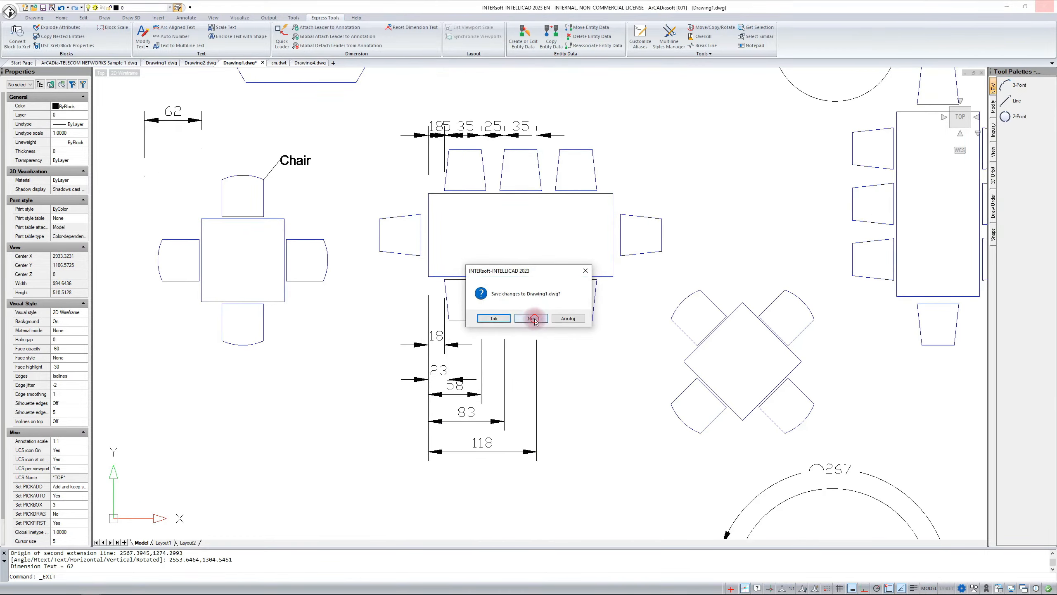
{"action": "left_click", "coordinate": [535, 320]}
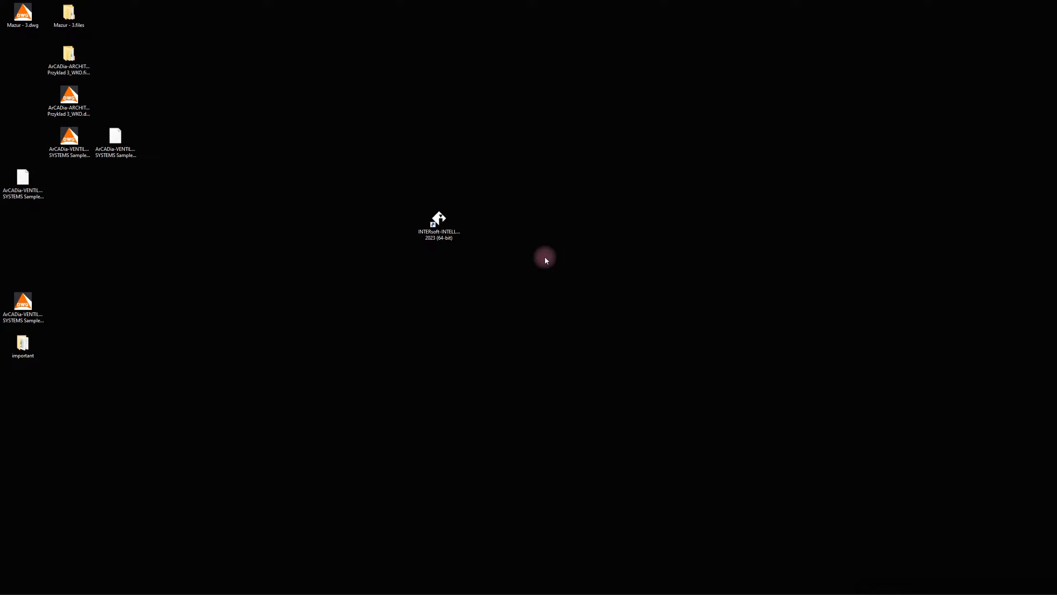
Open the file location of the INTERsoft-INTELLICAD 2023 desktop shortcut and select IcadConfigurationManager.exe in the program folder
{"action": "left_click", "coordinate": [436, 221]}
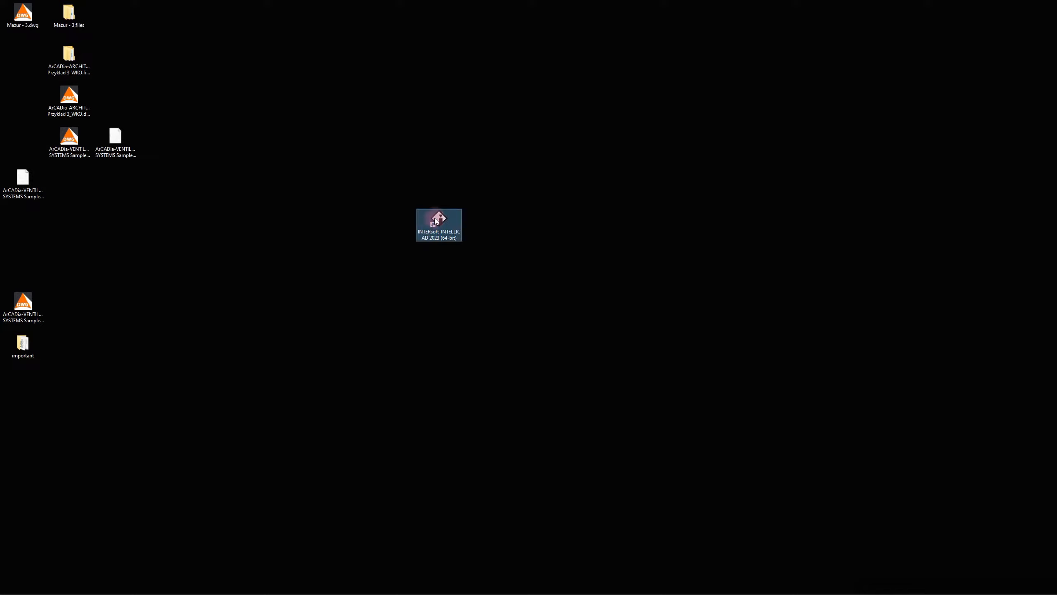
{"action": "right_click", "coordinate": [439, 215]}
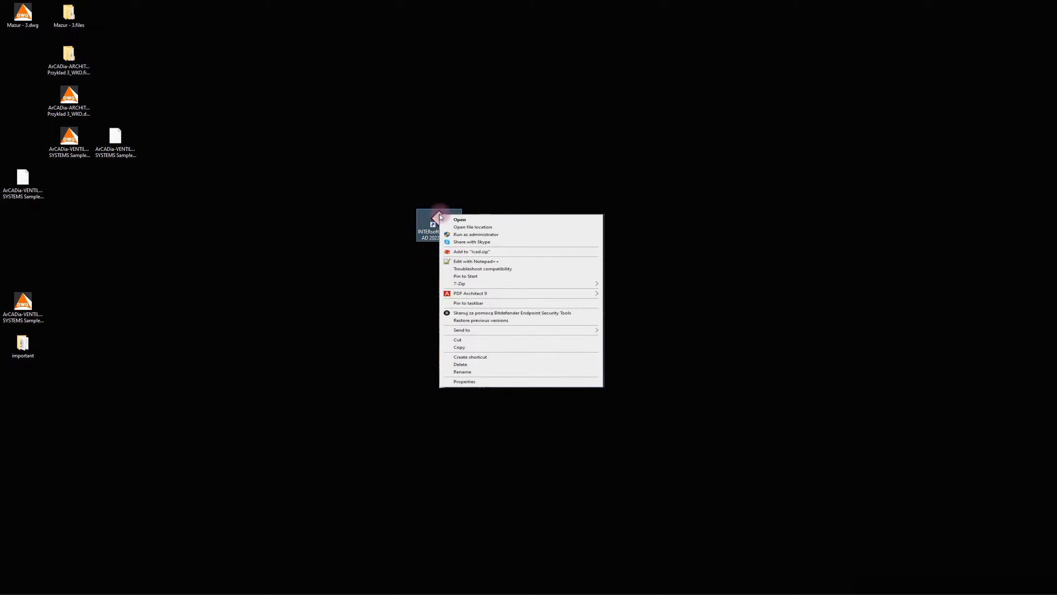
{"action": "left_click", "coordinate": [466, 228]}
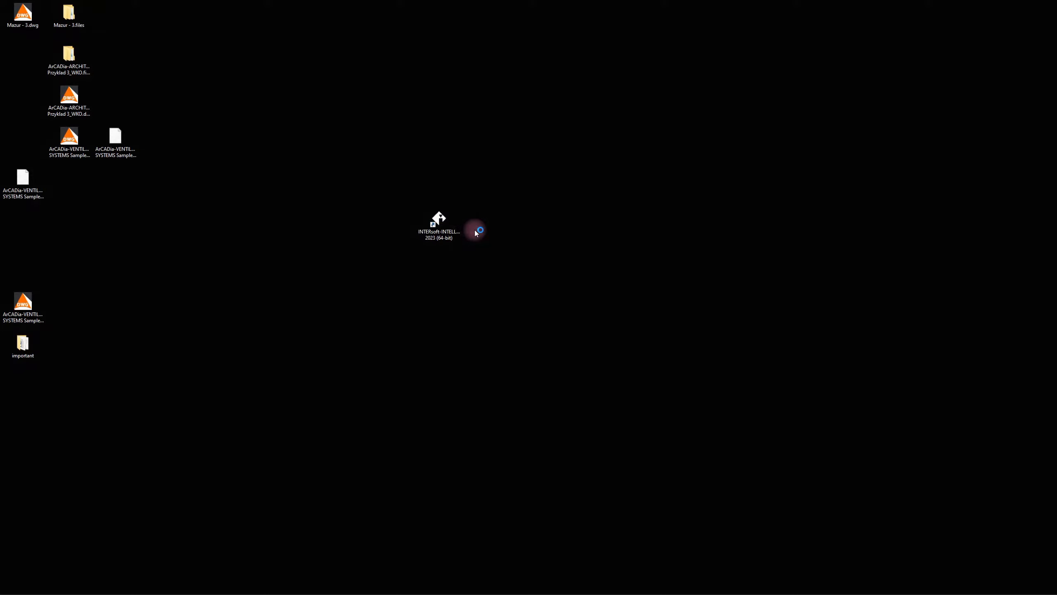
{"action": "scroll", "coordinate": [381, 350], "scroll_direction": "down", "scroll_amount": 3}
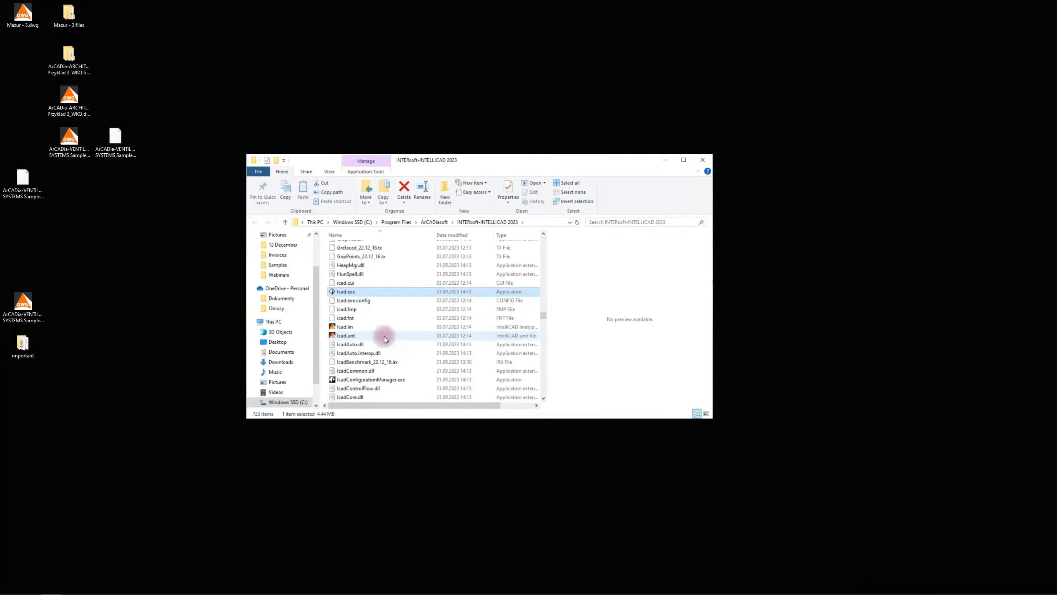
{"action": "scroll", "coordinate": [385, 336], "scroll_direction": "down", "scroll_amount": 3}
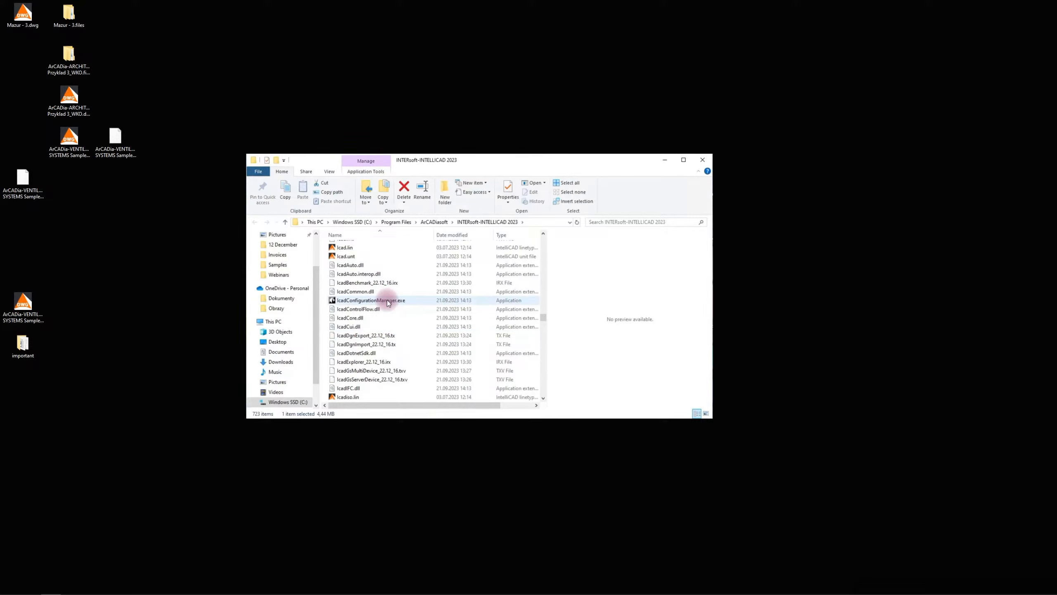
{"action": "left_click", "coordinate": [390, 301]}
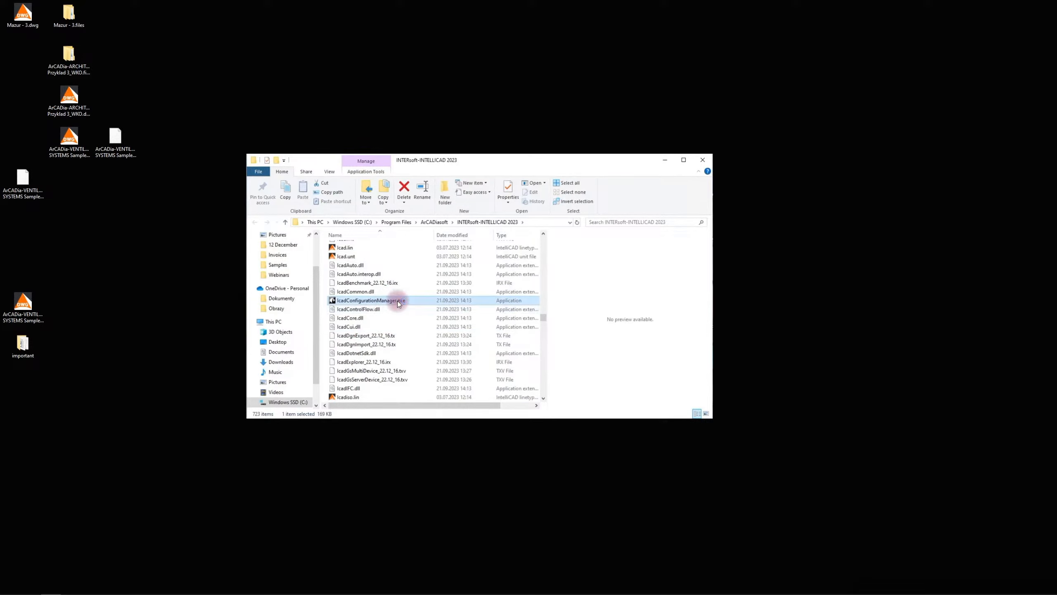
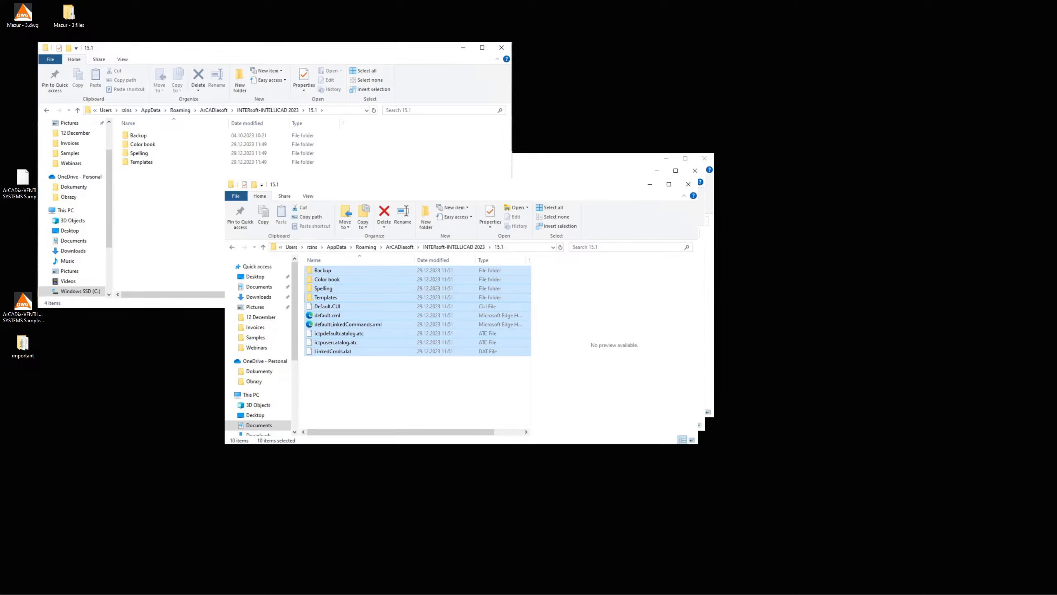
Minimize the open File Explorer windows and start INTERsoft-INTELLICAD 2023, declining to open the update website
{"action": "left_click", "coordinate": [650, 185]}
{"action": "left_click", "coordinate": [463, 48]}
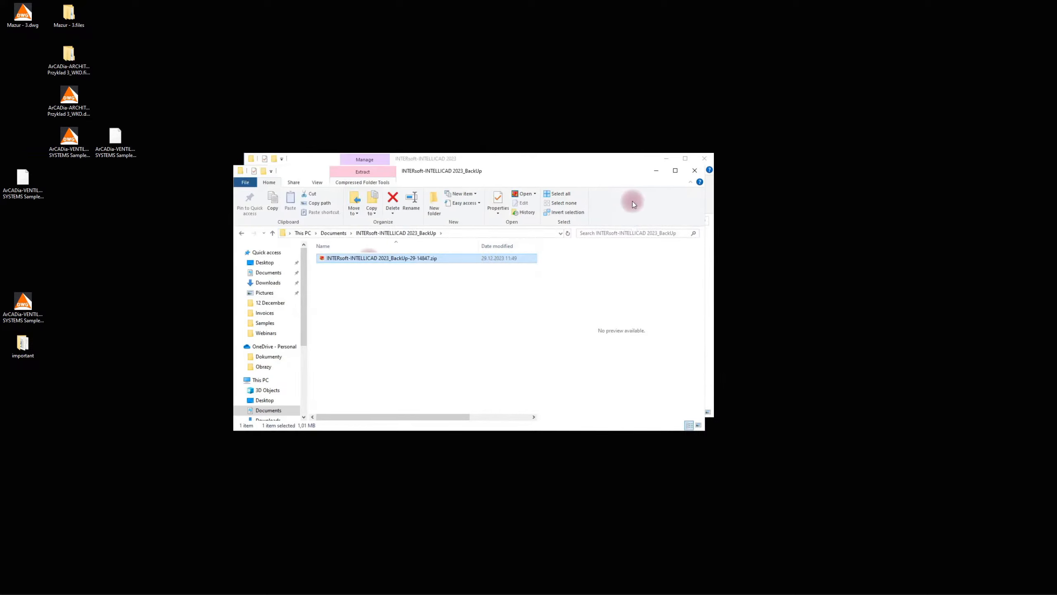
{"action": "left_click", "coordinate": [656, 175]}
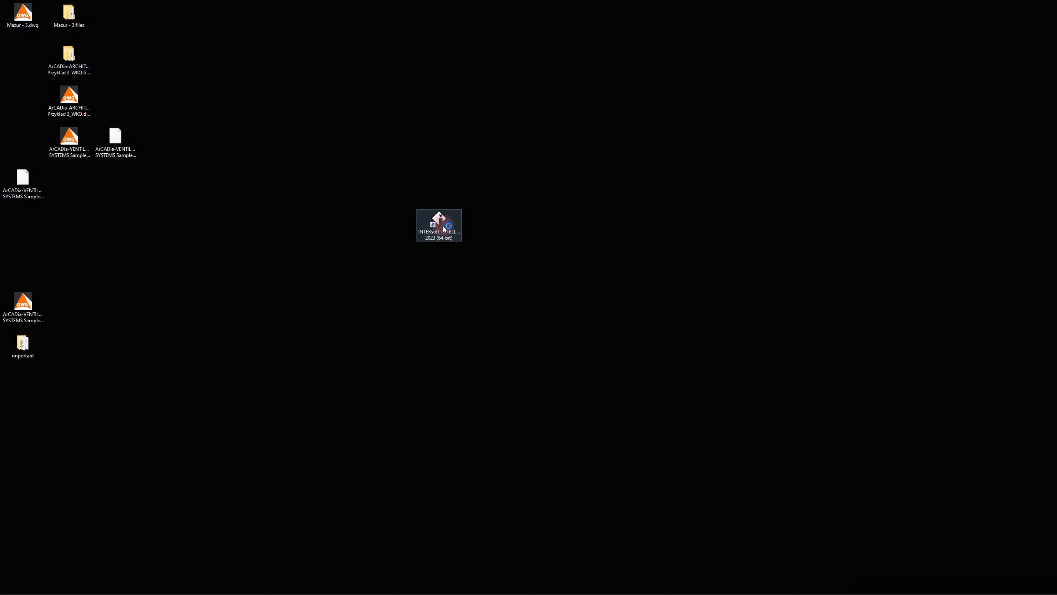
{"action": "double_click", "coordinate": [443, 226]}
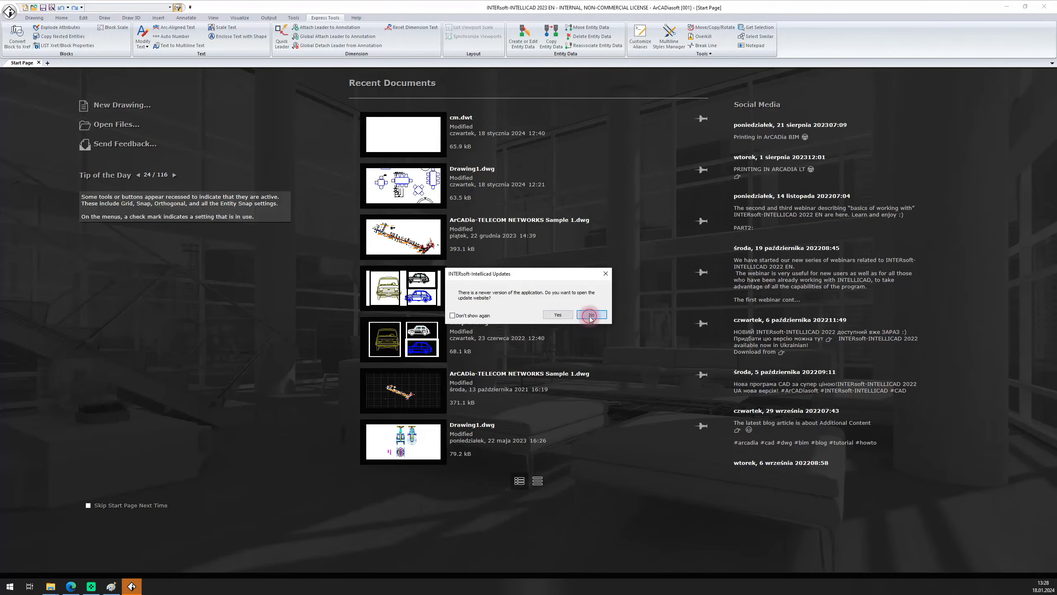
{"action": "left_click", "coordinate": [592, 315]}
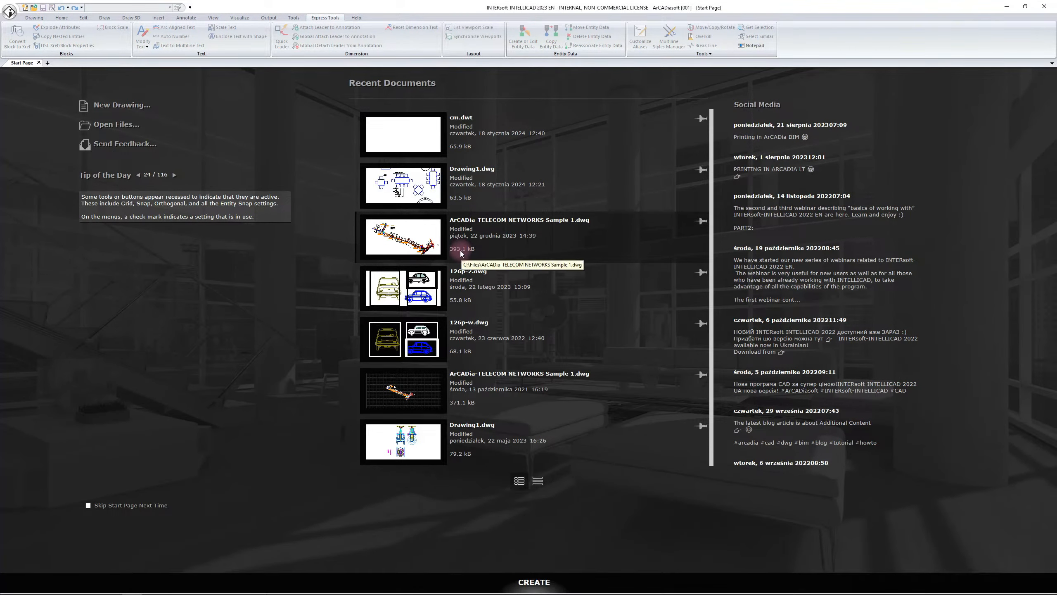
Open the recent drawings ArCADia-TELECOM NETWORKS Sample 1.dwg and 126p-2.dwg, and return to the TELECOM NETWORKS drawing
{"action": "left_click", "coordinate": [464, 225]}
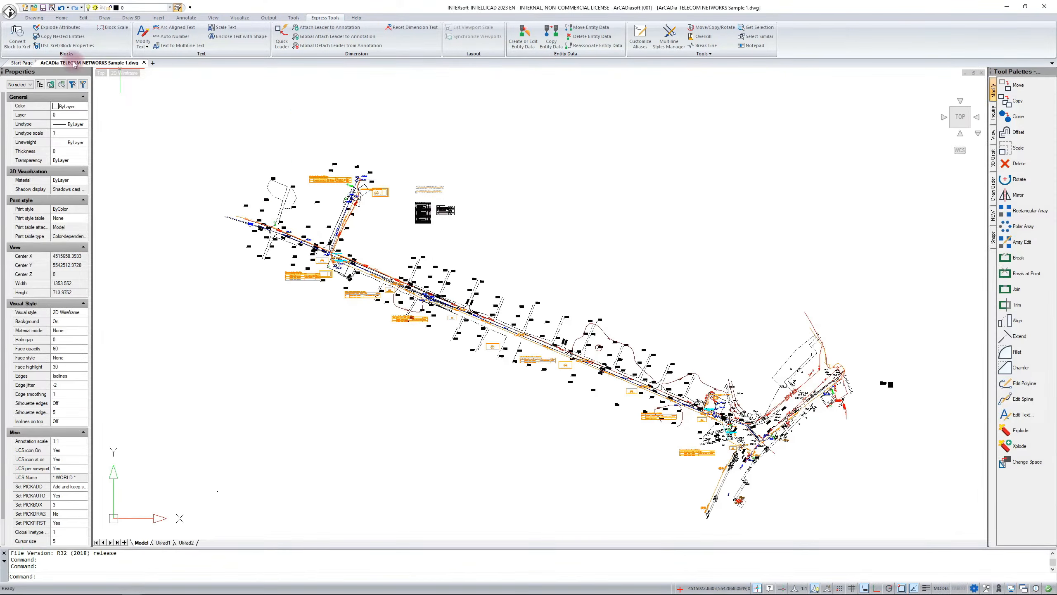
{"action": "left_click", "coordinate": [9, 11]}
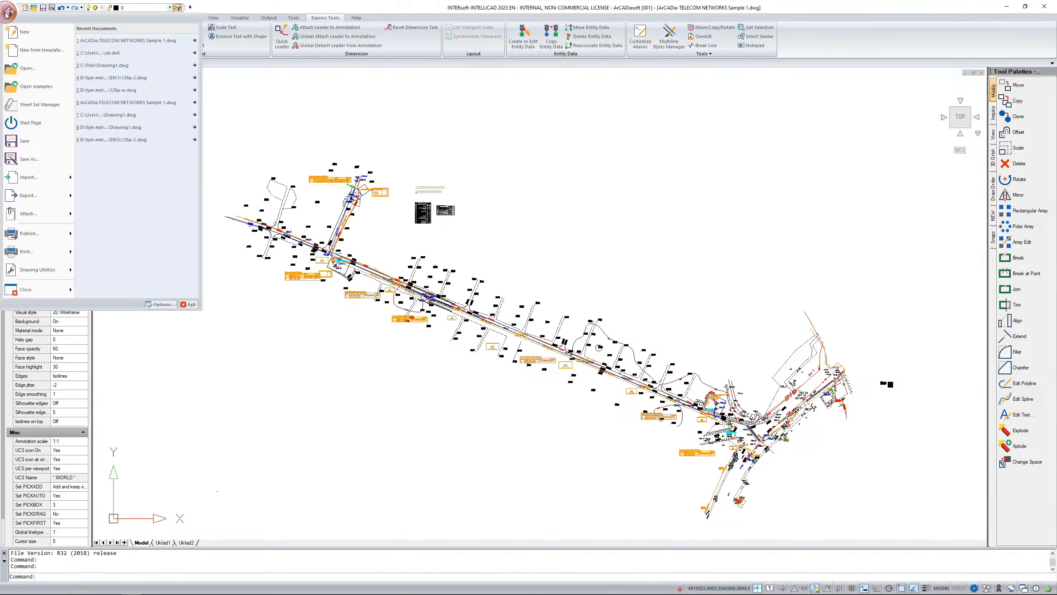
{"action": "left_click", "coordinate": [140, 77]}
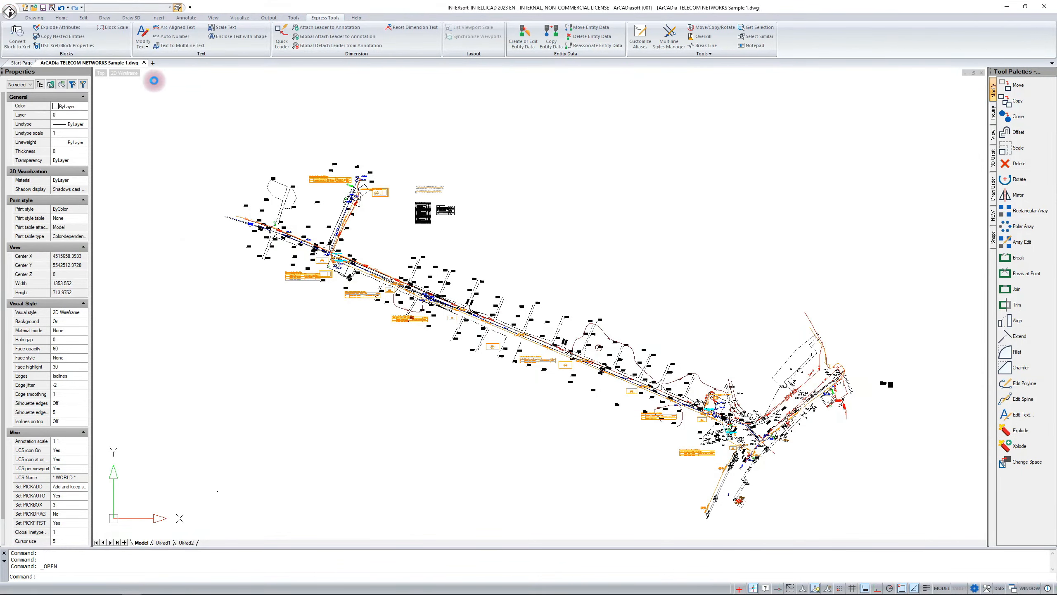
{"action": "left_click", "coordinate": [115, 64]}
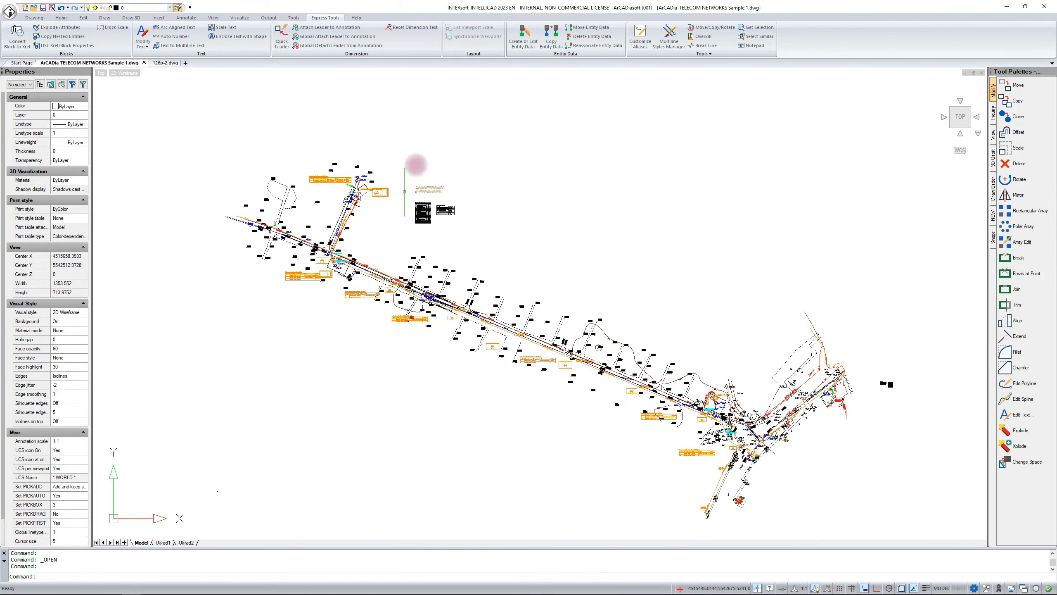
Open the Customize User Interface transfer view, expand ICAD in intersoft-intellicad 20231.cui, view the customization file browser, and cancel without changes
{"action": "right_click", "coordinate": [793, 42]}
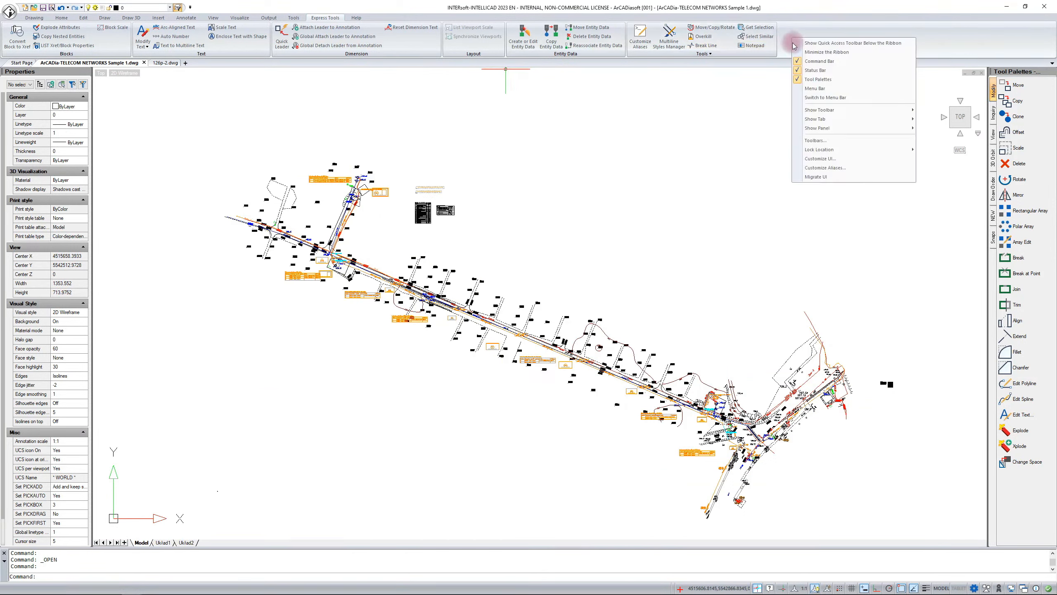
{"action": "left_click", "coordinate": [815, 158]}
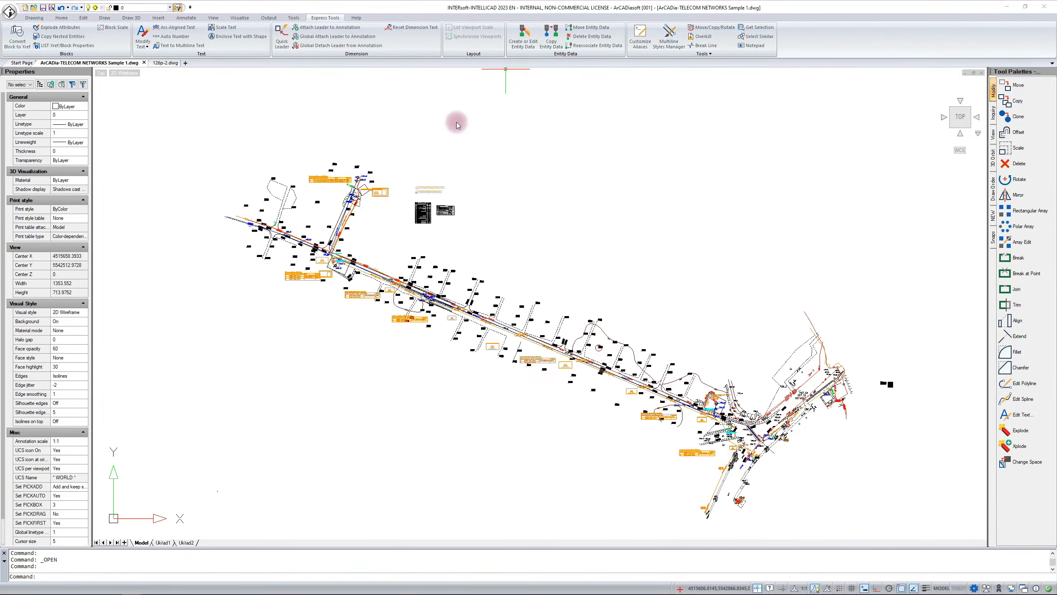
{"action": "left_click", "coordinate": [347, 158]}
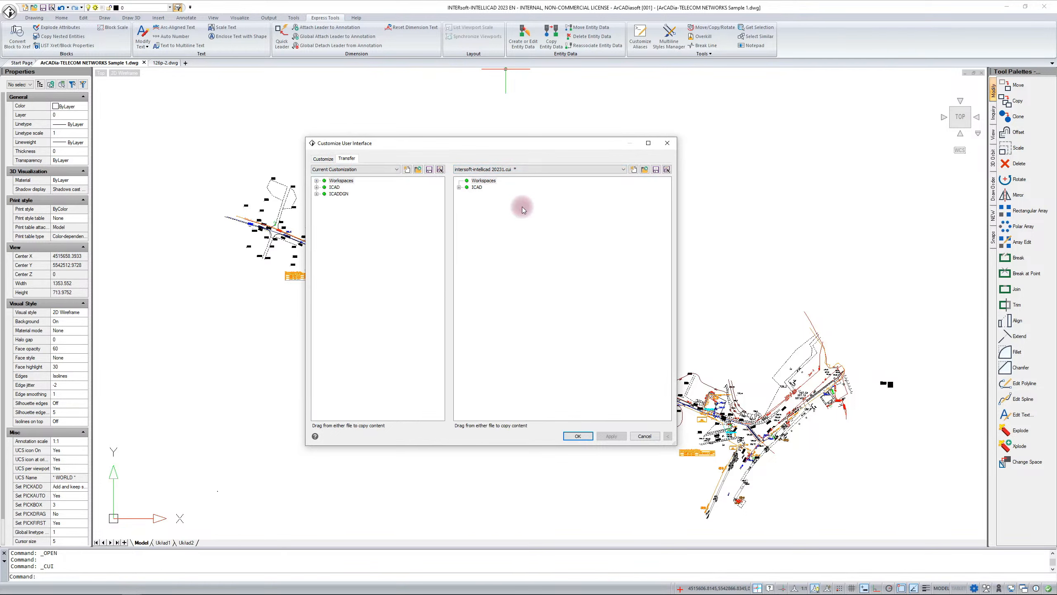
{"action": "left_click", "coordinate": [459, 187]}
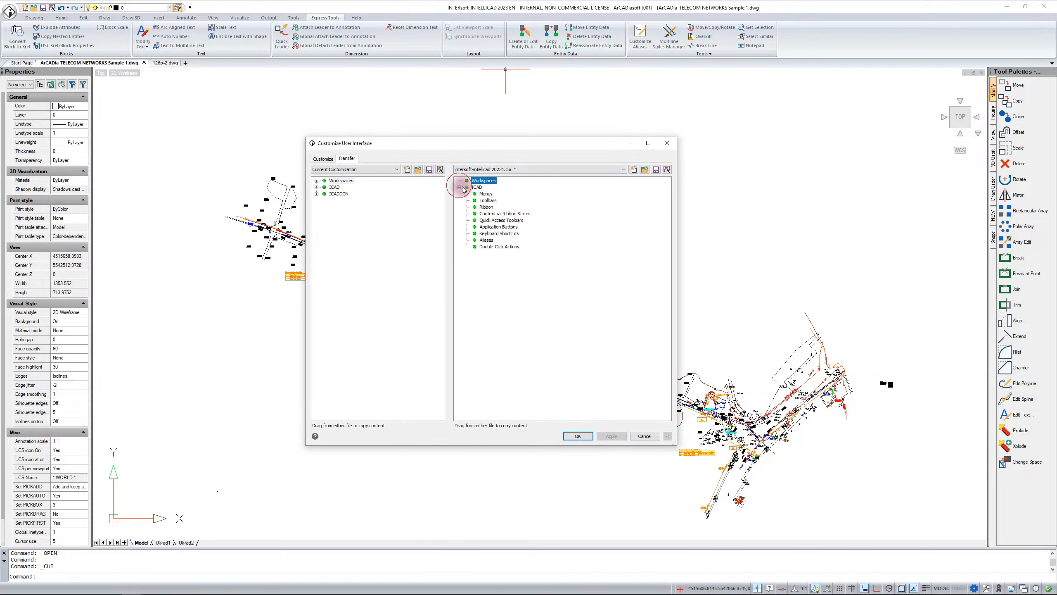
{"action": "left_click", "coordinate": [645, 171]}
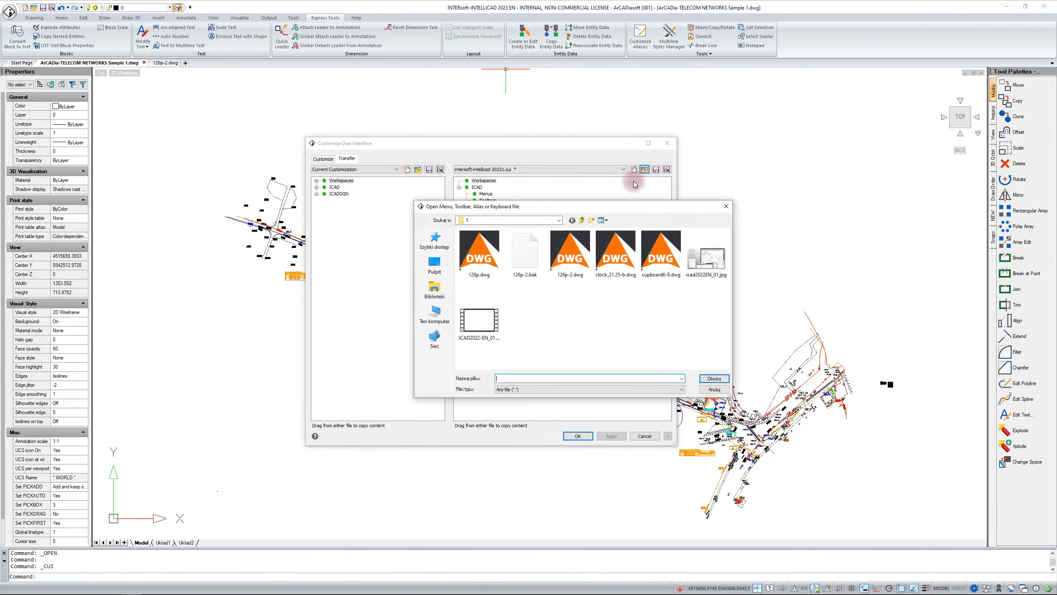
{"action": "left_click", "coordinate": [726, 206]}
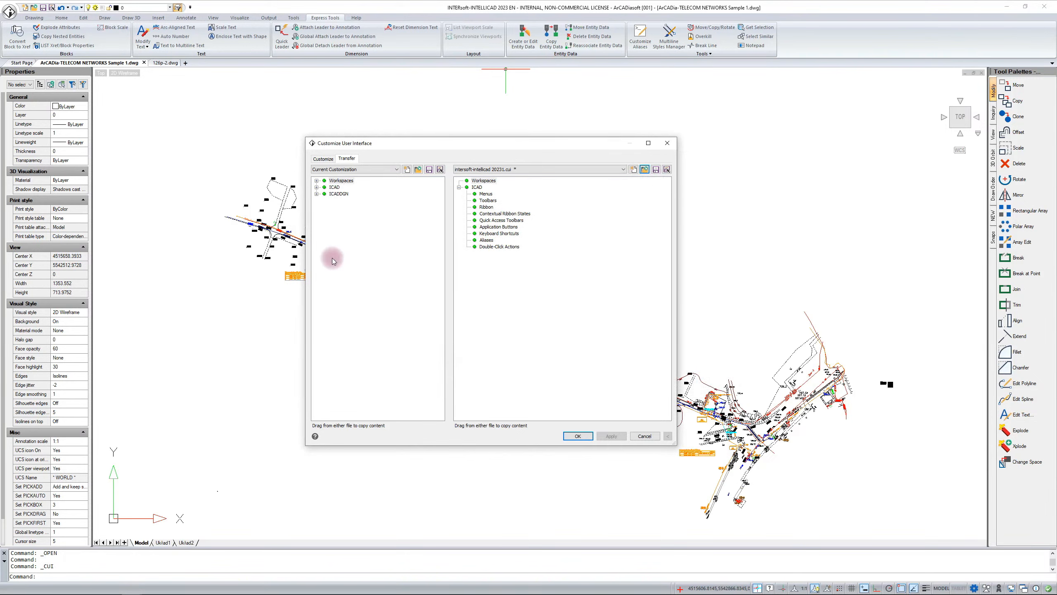
{"action": "left_click", "coordinate": [644, 436]}
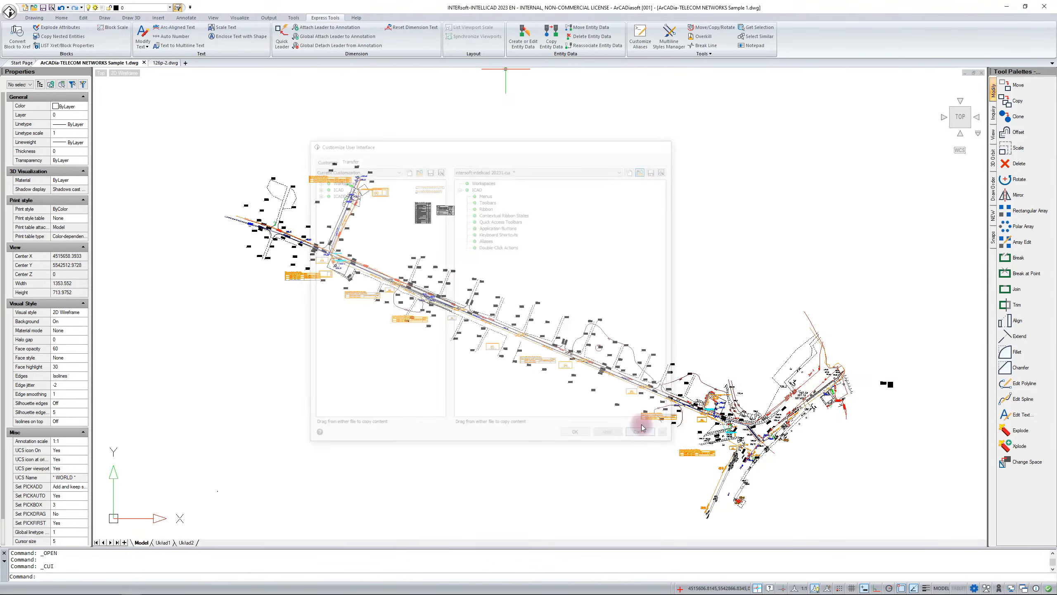
Open Quick Select with nothing selected to view its filtering criteria, and close it without applying
{"action": "middle_click_drag", "start_coordinate": [547, 336], "coordinate": [467, 276]}
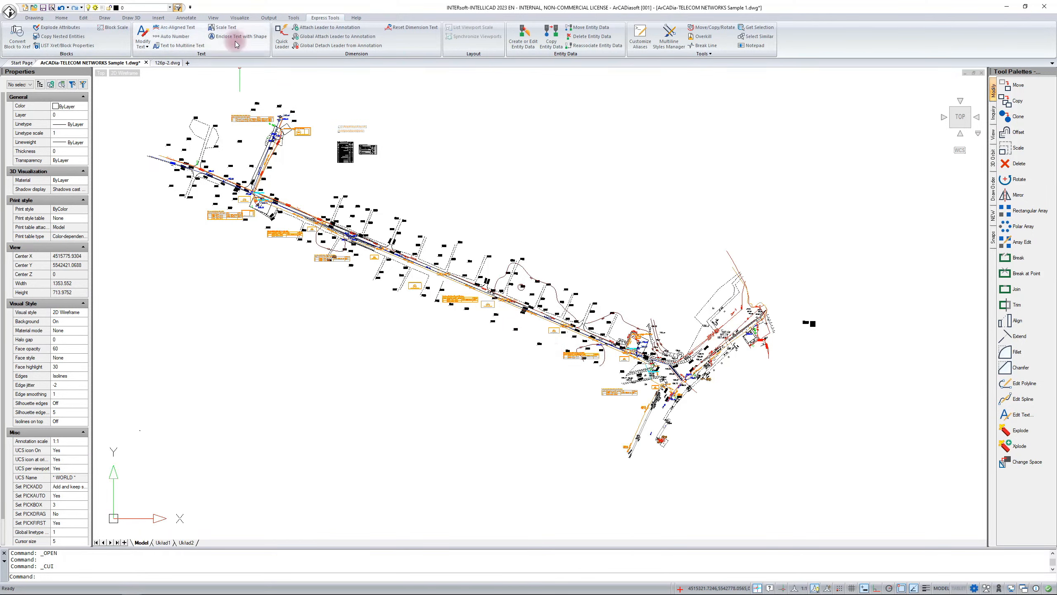
{"action": "left_click", "coordinate": [213, 17]}
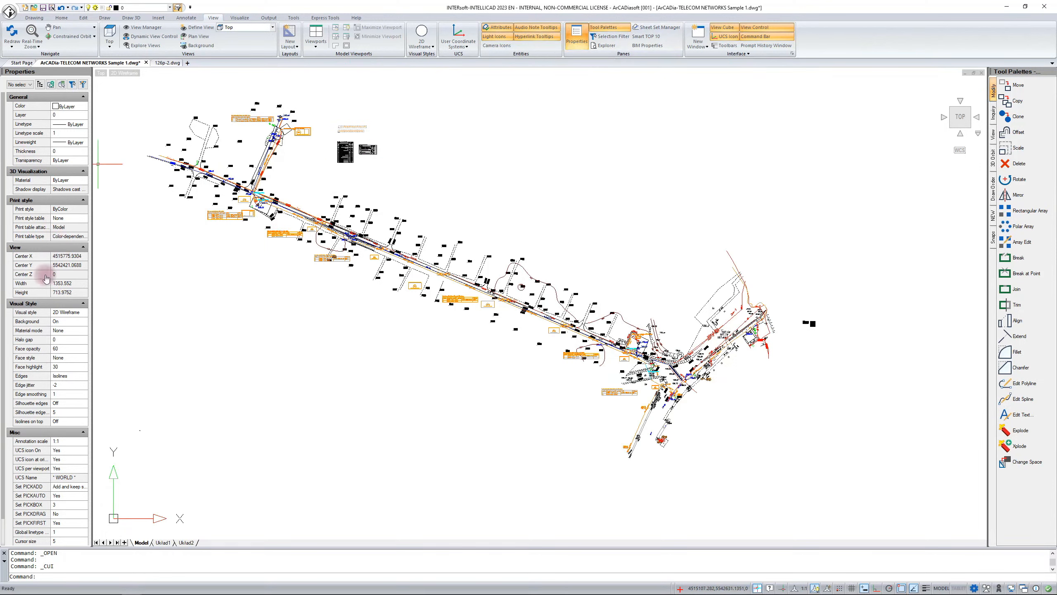
{"action": "left_click", "coordinate": [84, 85]}
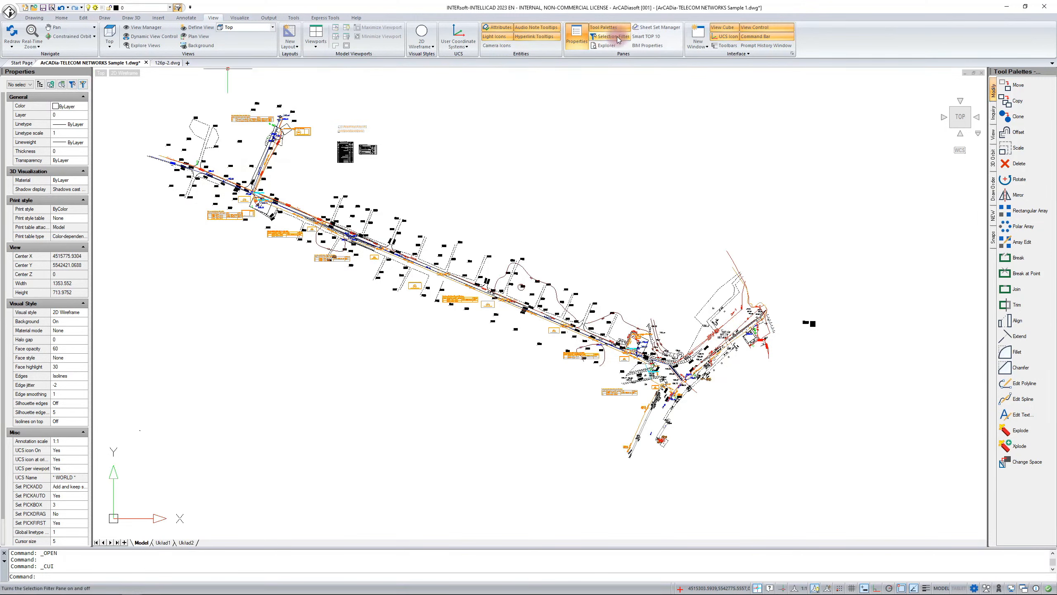
{"action": "left_click", "coordinate": [83, 85]}
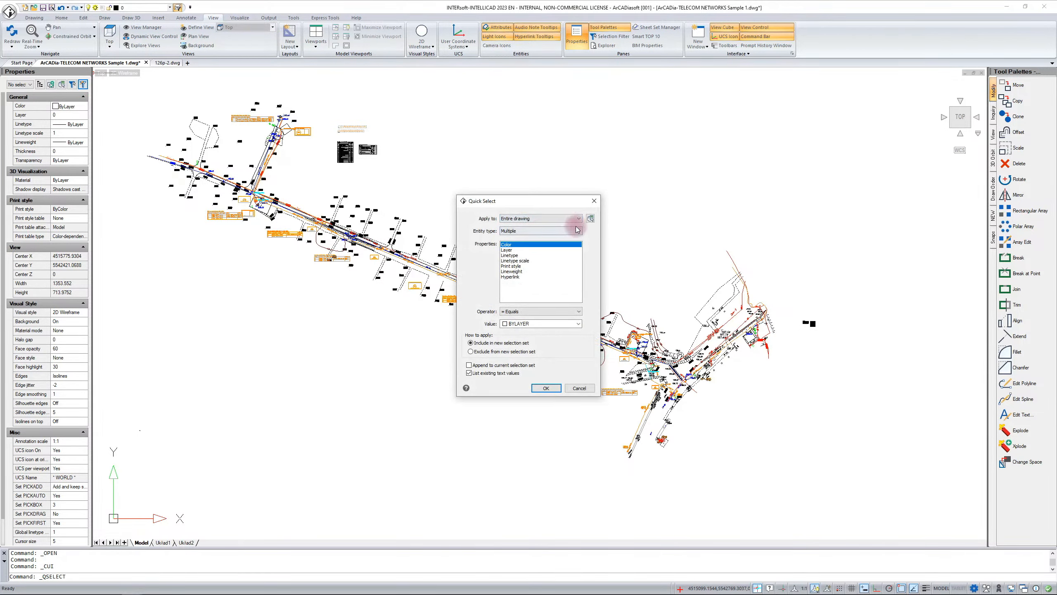
{"action": "key", "text": "Escape"}
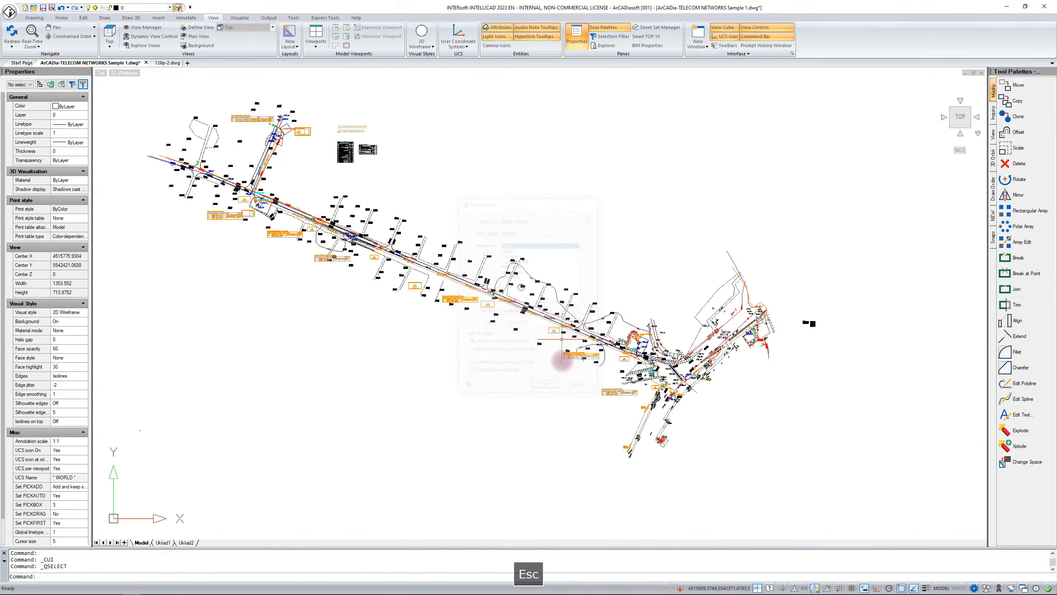
Select the green block symbol beside the 188.82 label and set a Quick Select filter on it for Name equals DLI_SYM
{"action": "scroll", "coordinate": [712, 348], "scroll_direction": "up", "scroll_amount": 5}
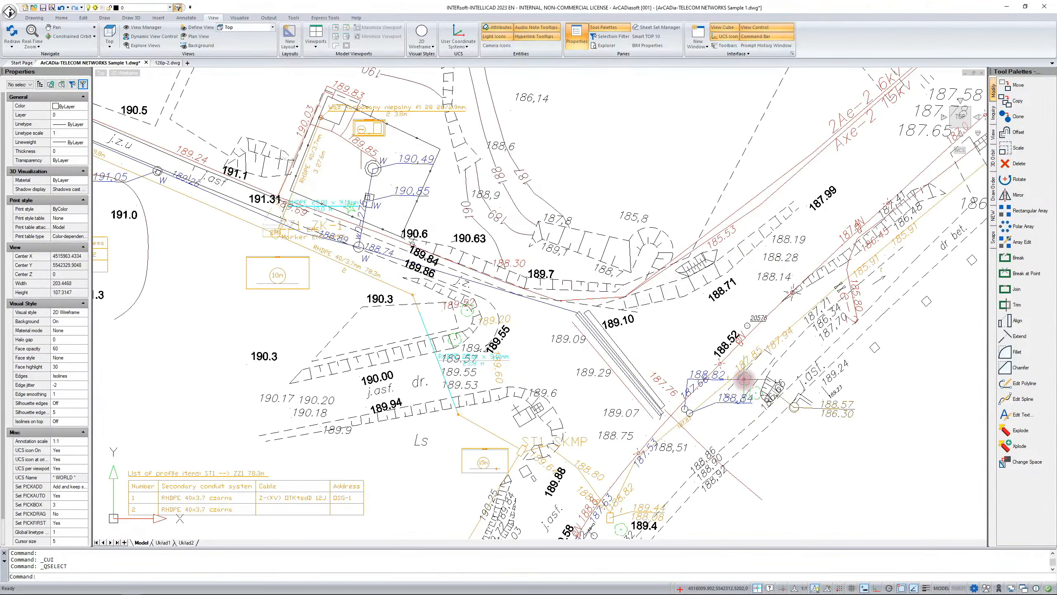
{"action": "left_click", "coordinate": [744, 380]}
{"action": "right_click", "coordinate": [741, 379]}
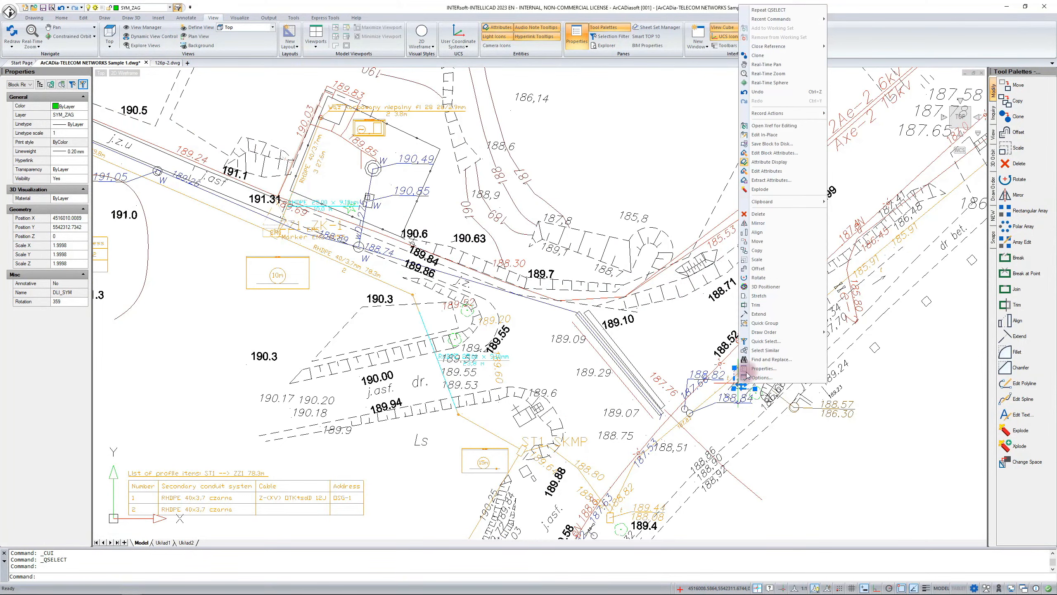
{"action": "left_click", "coordinate": [766, 341]}
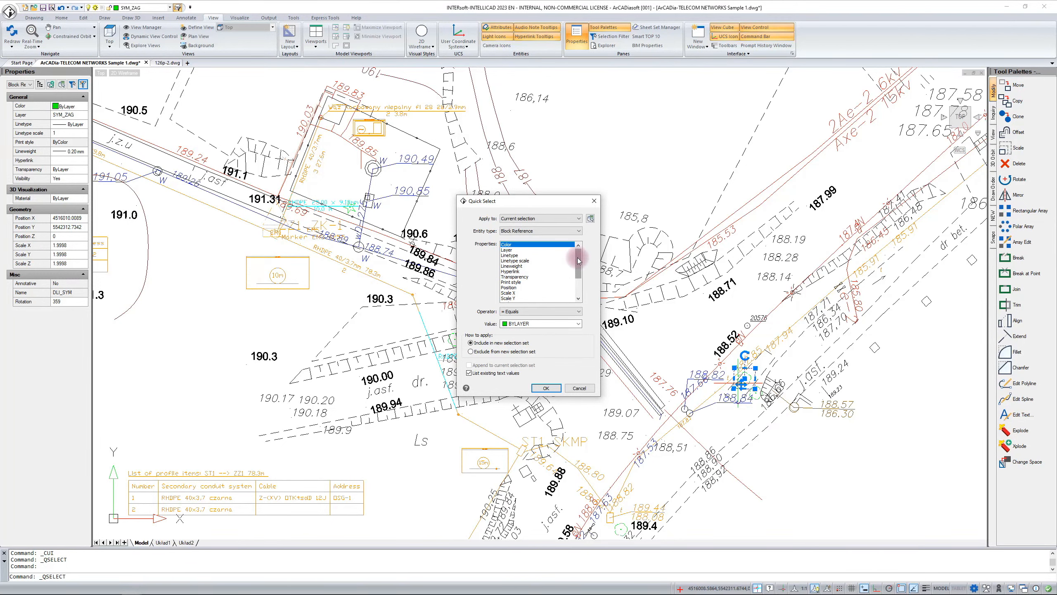
{"action": "left_click", "coordinate": [581, 219]}
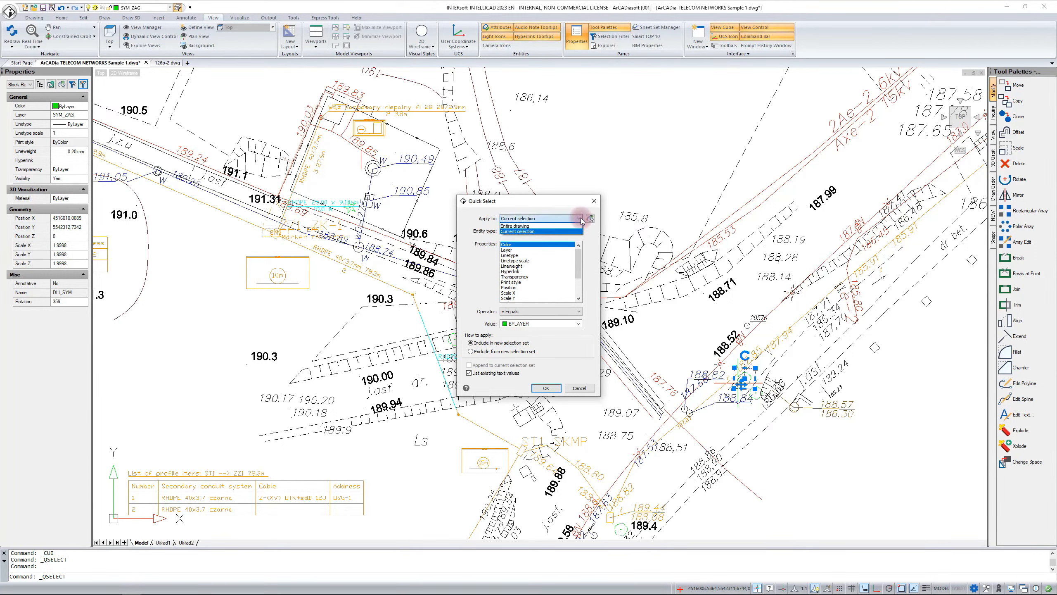
{"action": "left_click", "coordinate": [581, 219]}
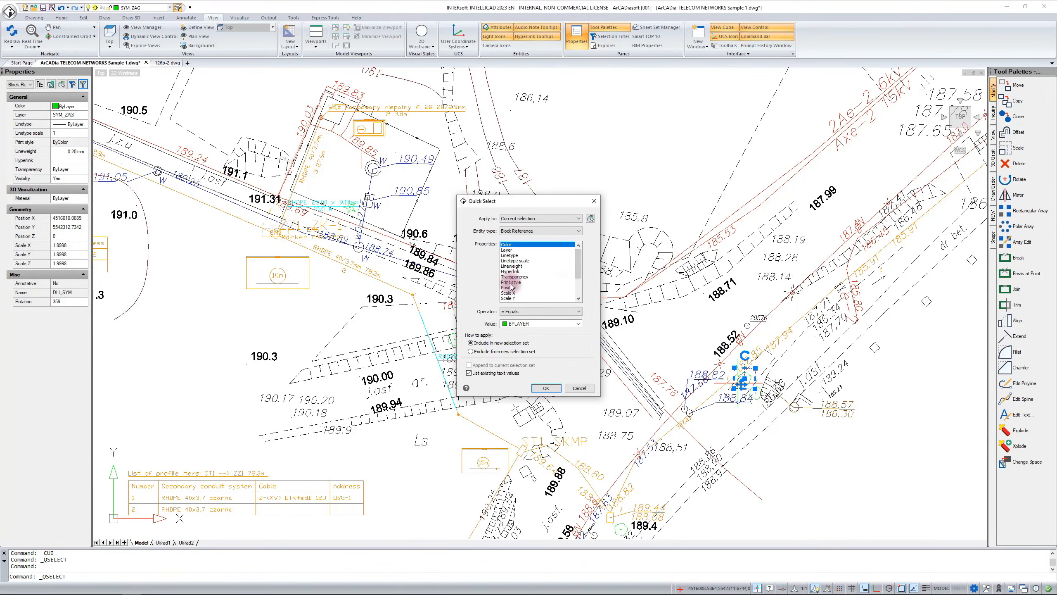
{"action": "scroll", "coordinate": [510, 268], "scroll_direction": "down", "scroll_amount": 2}
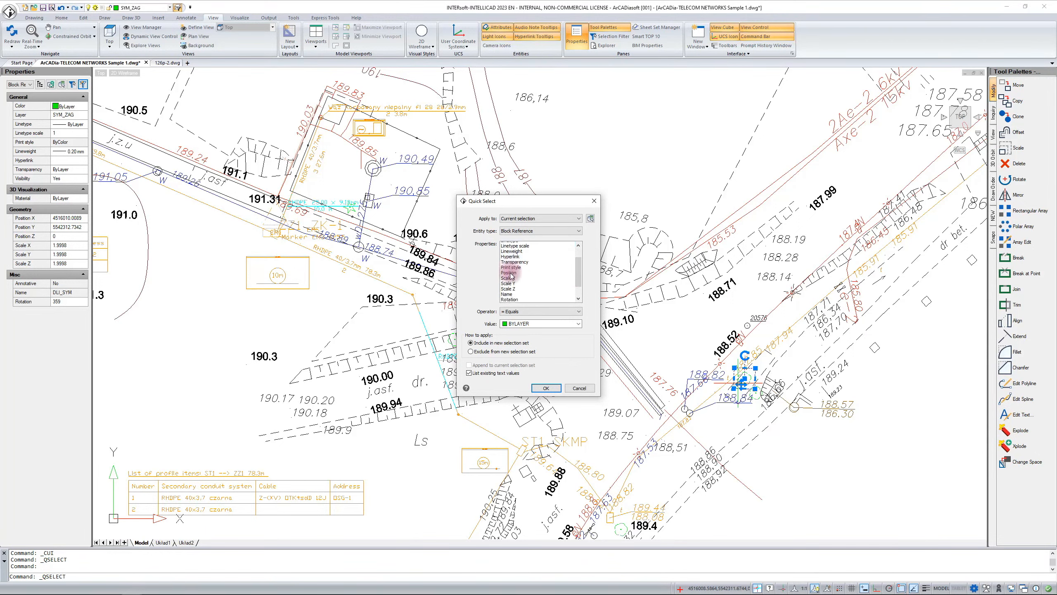
{"action": "left_click", "coordinate": [508, 277]}
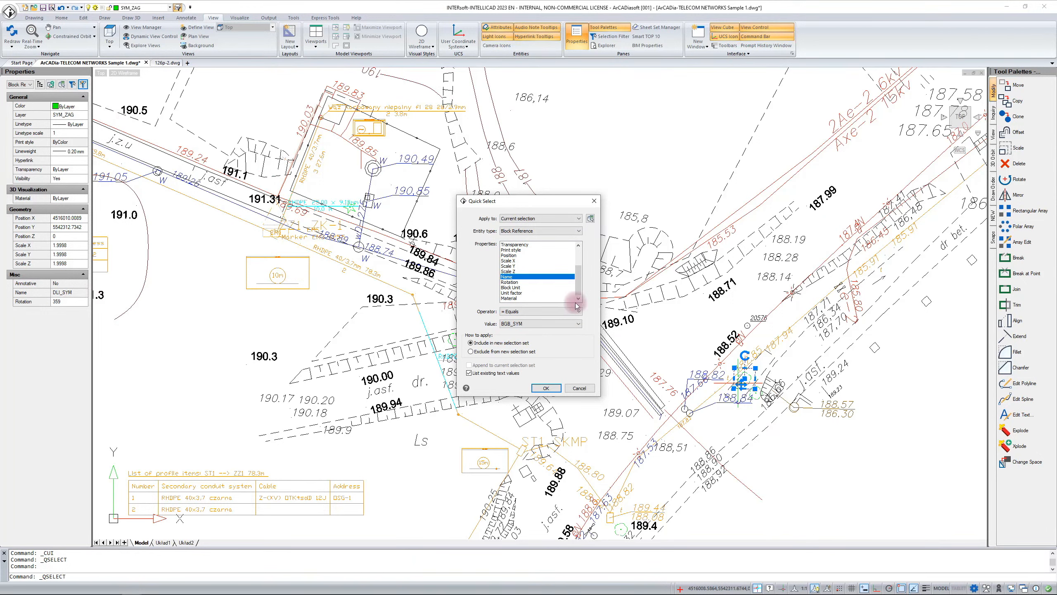
{"action": "left_click", "coordinate": [580, 323]}
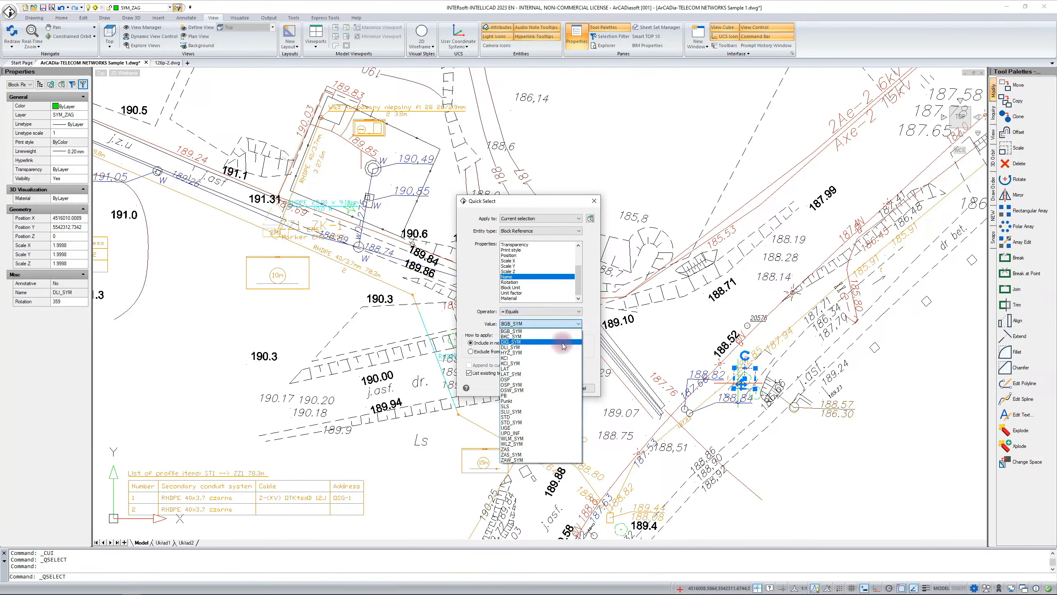
{"action": "left_click", "coordinate": [527, 349]}
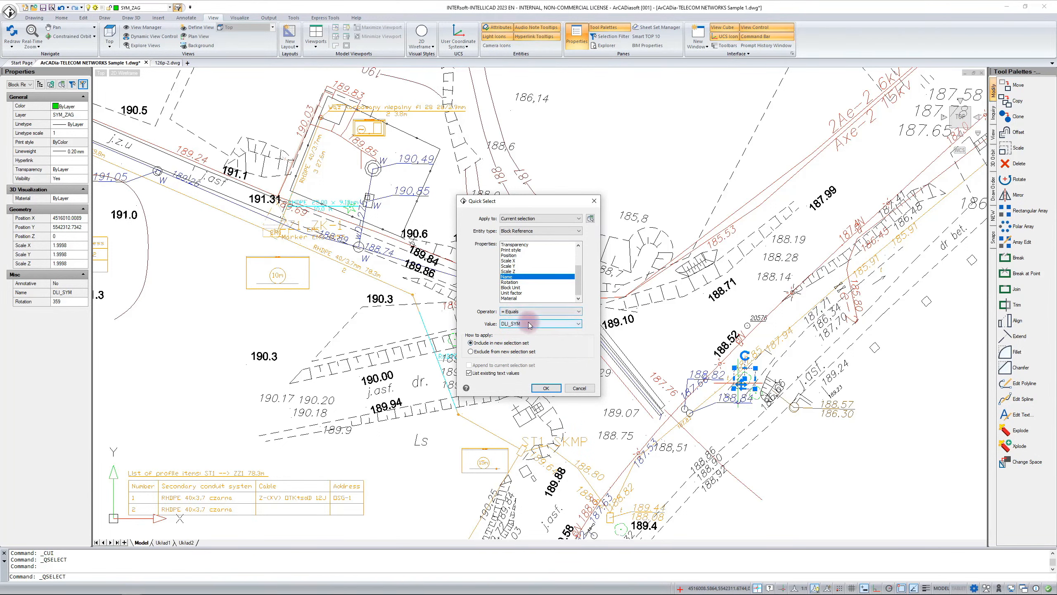
Apply the Quick Select filter to the entire drawing with Name equals DLI_SYM, selecting all matching block references
{"action": "left_click", "coordinate": [571, 217]}
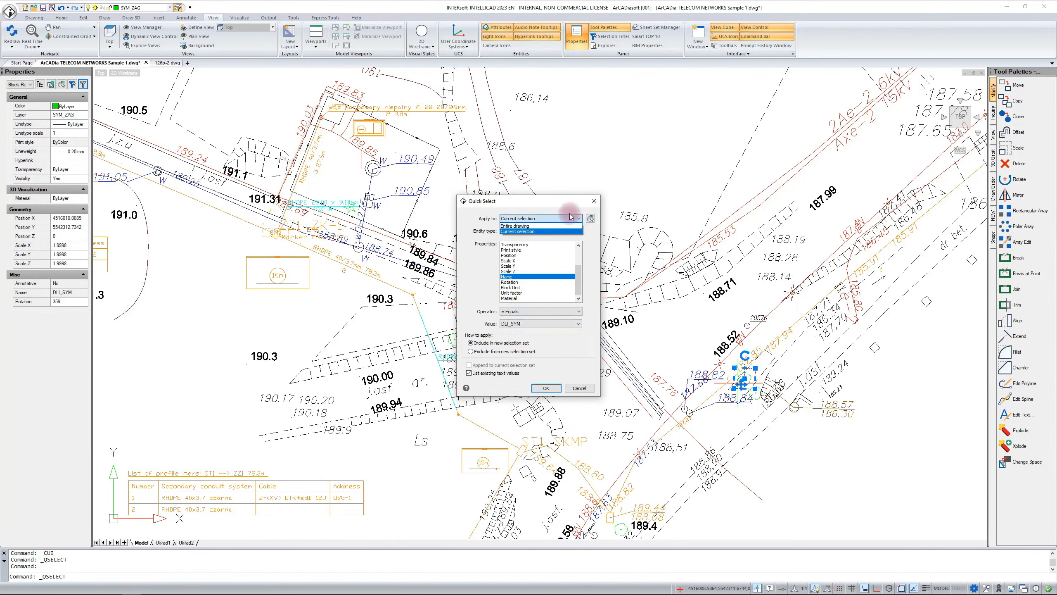
{"action": "left_click", "coordinate": [517, 227]}
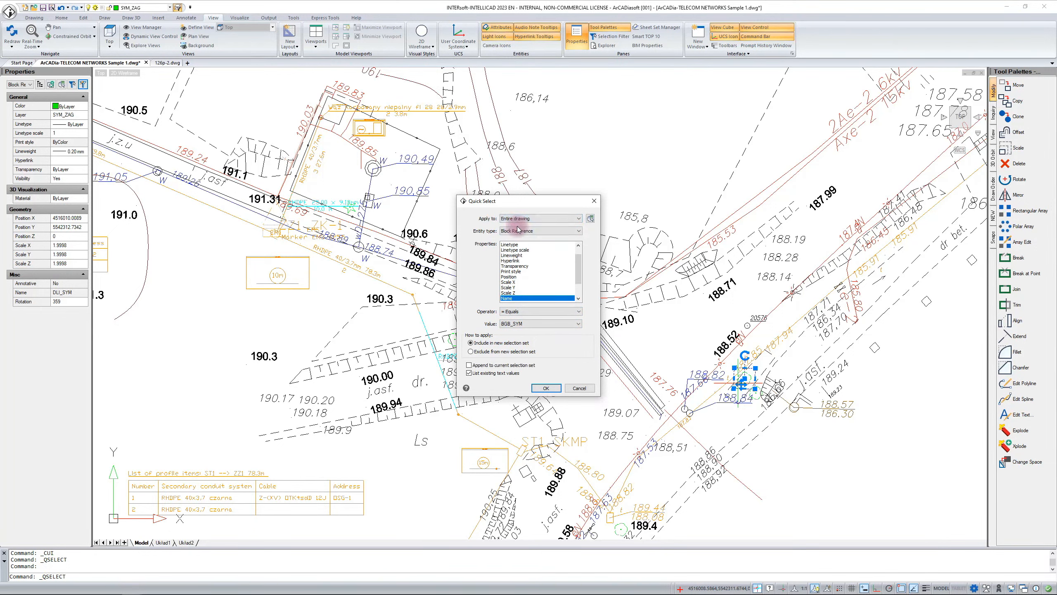
{"action": "left_click", "coordinate": [569, 324]}
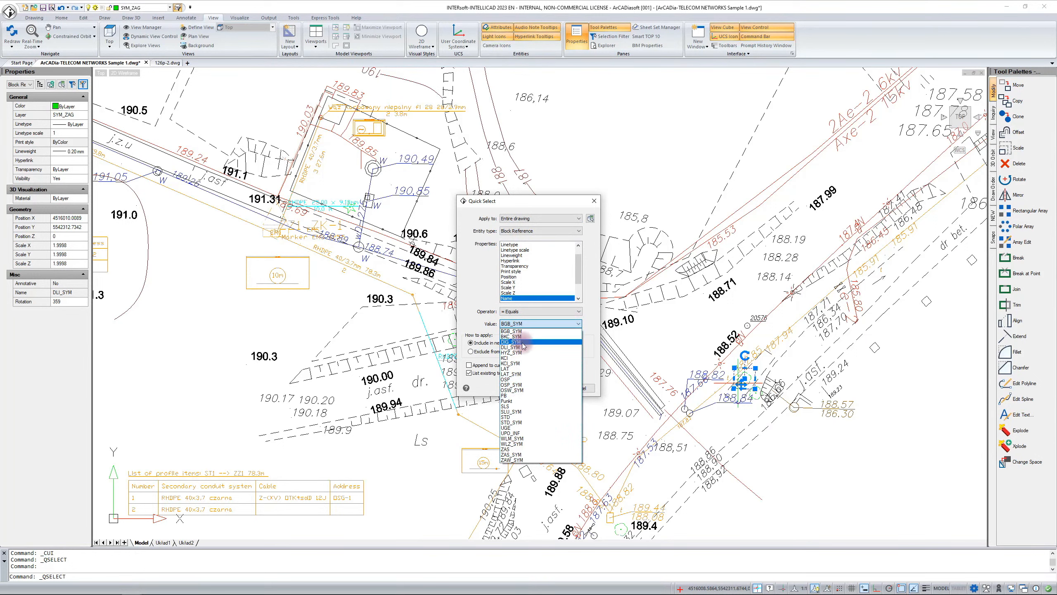
{"action": "left_click", "coordinate": [520, 347]}
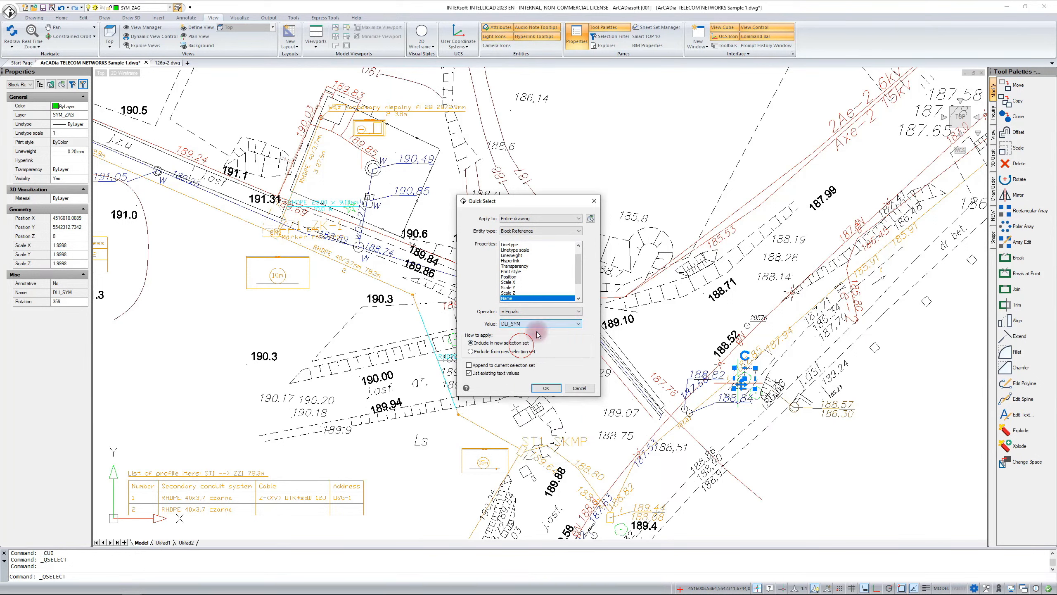
{"action": "left_click", "coordinate": [545, 388]}
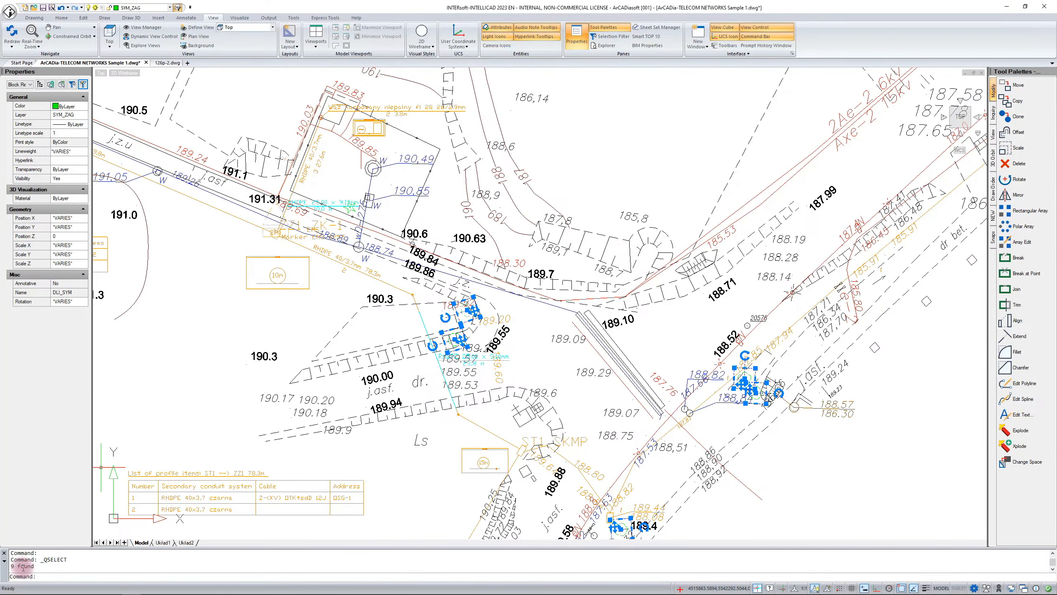
Examine where the selected DLI_SYM blocks lie across the whole telecom network drawing, and clear the selection
{"action": "scroll", "coordinate": [560, 419], "scroll_direction": "down", "scroll_amount": 10}
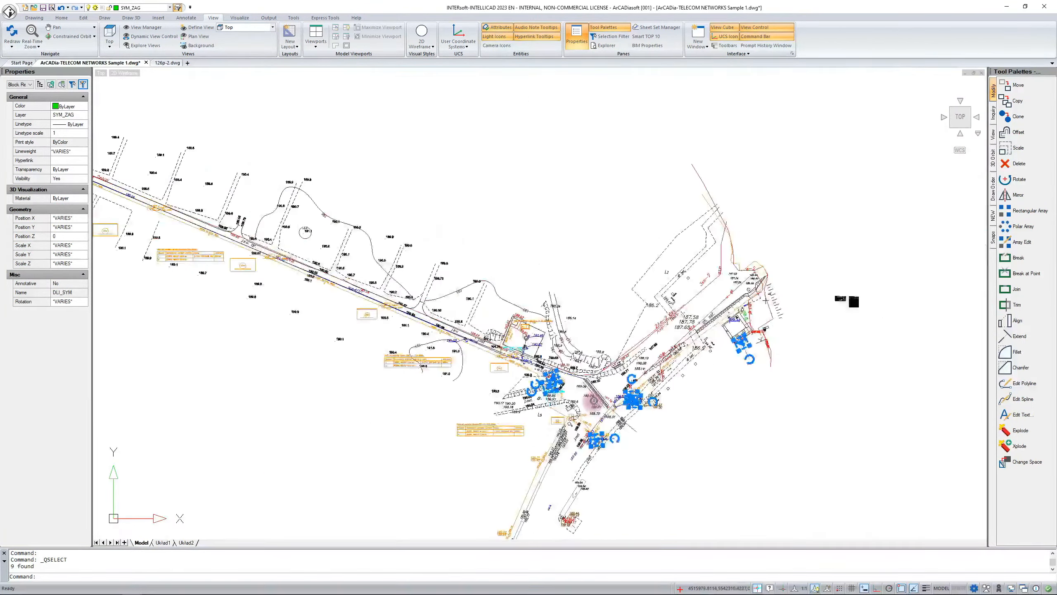
{"action": "middle_click_drag", "start_coordinate": [296, 283], "coordinate": [377, 322]}
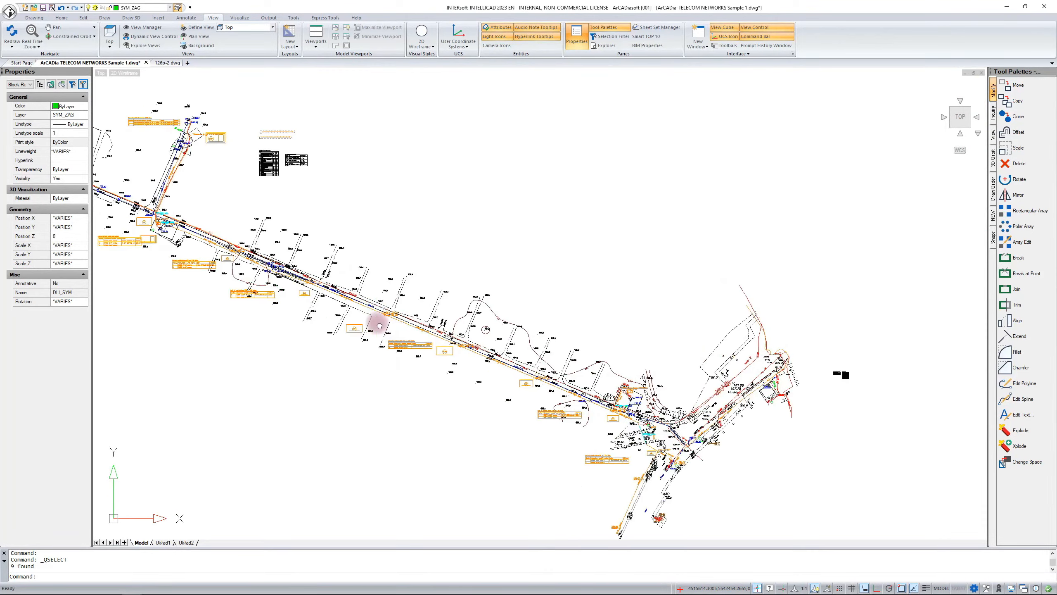
{"action": "scroll", "coordinate": [138, 206], "scroll_direction": "up", "scroll_amount": 6}
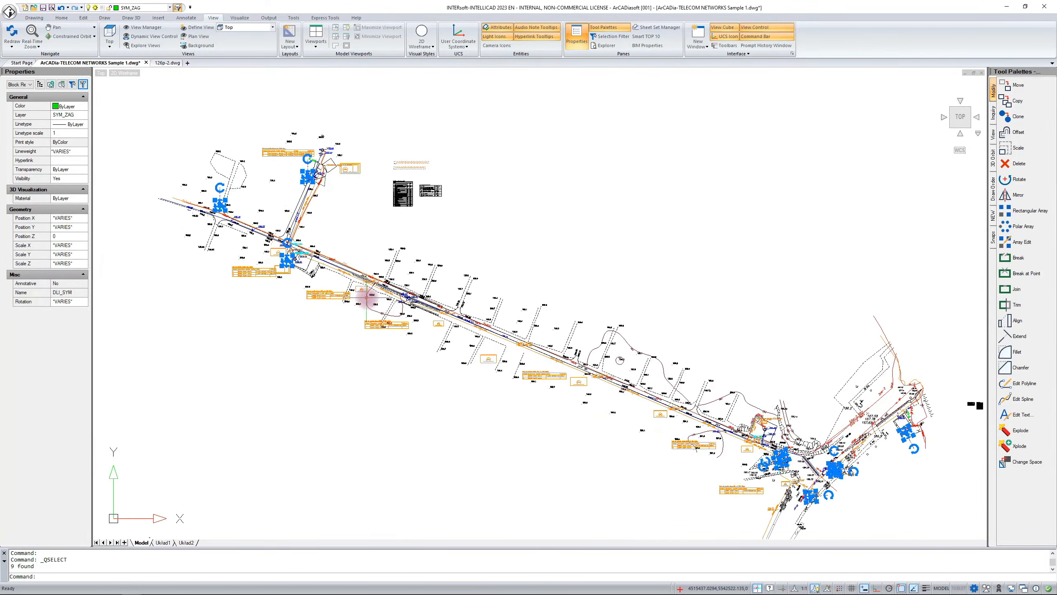
{"action": "scroll", "coordinate": [294, 183], "scroll_direction": "up", "scroll_amount": 4}
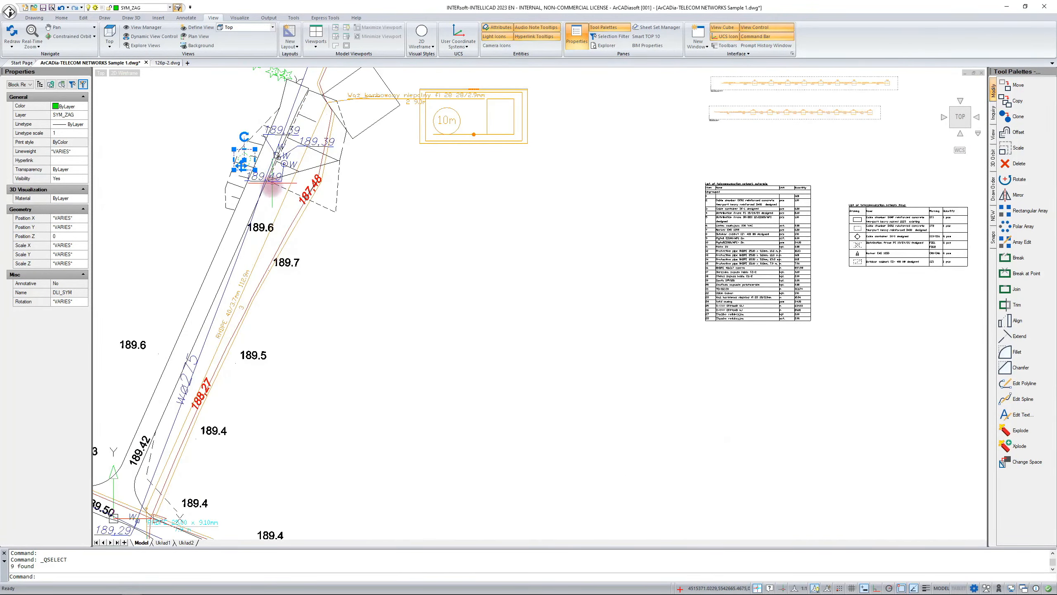
{"action": "scroll", "coordinate": [242, 231], "scroll_direction": "down", "scroll_amount": 5}
{"action": "scroll", "coordinate": [241, 230], "scroll_direction": "down", "scroll_amount": 5}
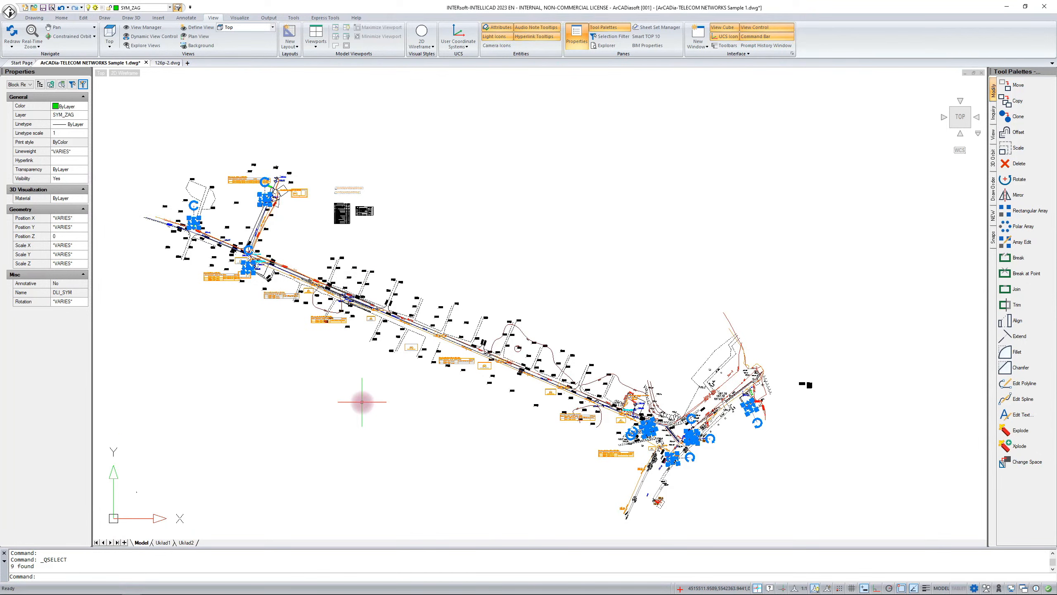
{"action": "key", "text": "Escape"}
{"action": "scroll", "coordinate": [633, 404], "scroll_direction": "up", "scroll_amount": 4}
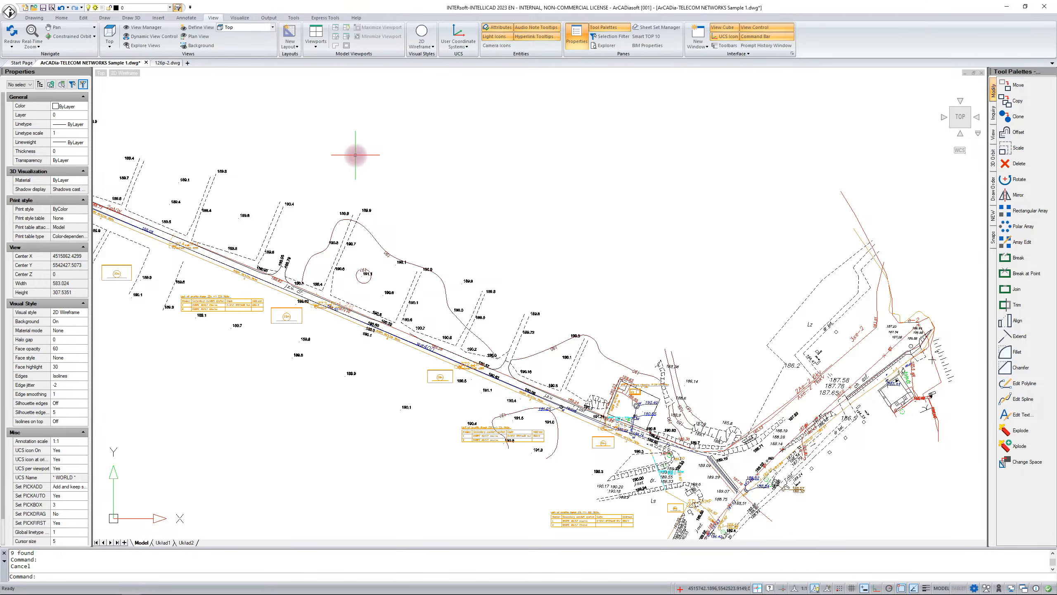
{"action": "key", "text": "Escape"}
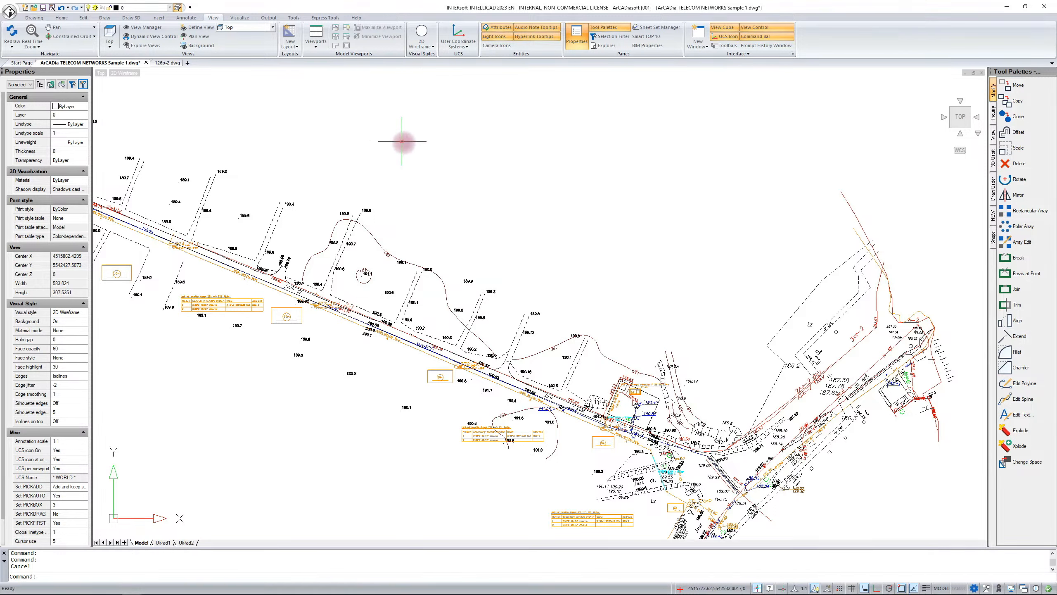
{"action": "right_click", "coordinate": [403, 142]}
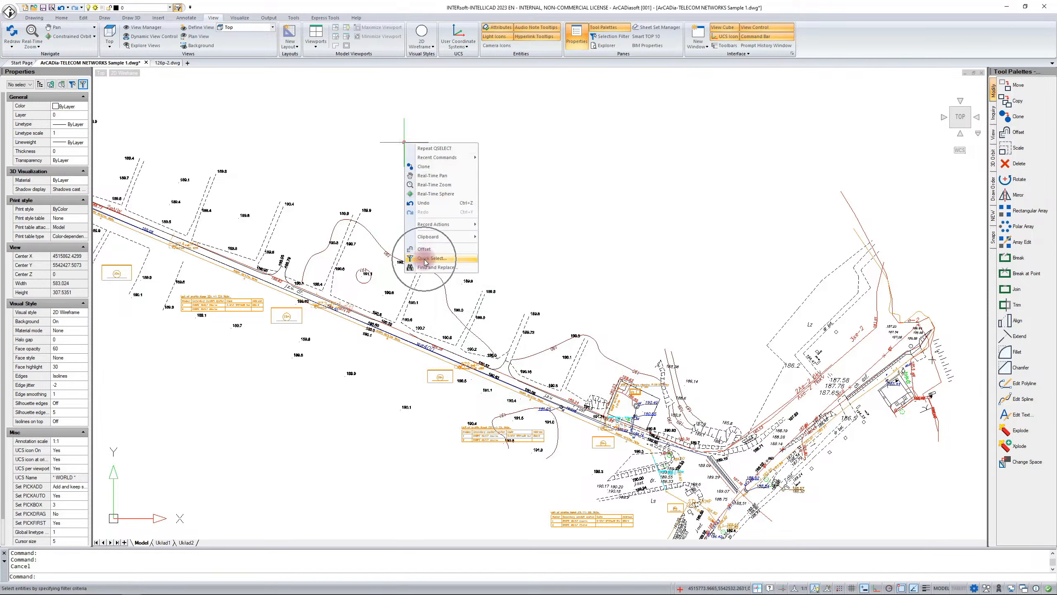
{"action": "key", "text": "Escape"}
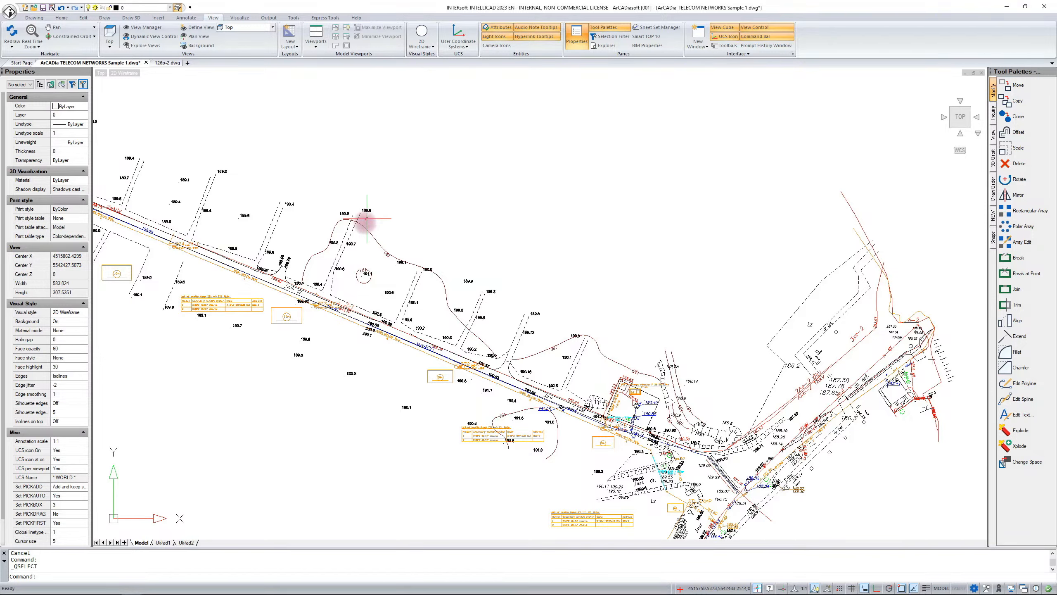
Select the curved contour line near the 189.9 label to view its Quick Select and Select Similar options, and clear the selection
{"action": "left_click", "coordinate": [363, 225]}
{"action": "right_click", "coordinate": [363, 225]}
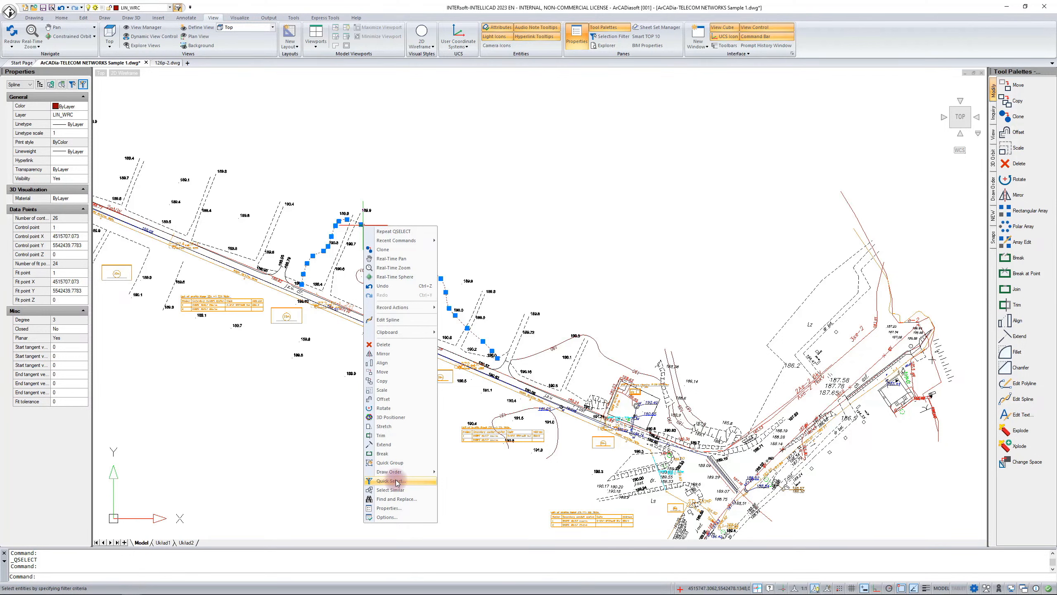
{"action": "key", "text": "Escape"}
{"action": "key", "text": "Escape"}
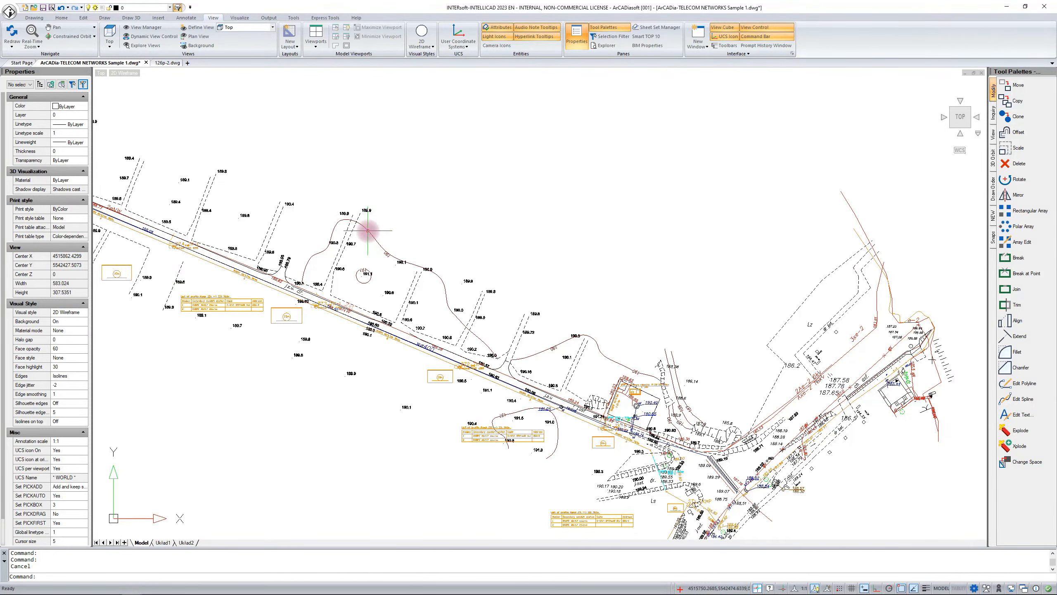
Switch to the browser PDF "Cleaning variables to improve drawing performance" in full screen and read its Recover and _PURGE entries
{"action": "left_click_drag", "start_coordinate": [1056, 172], "coordinate": [646, 110]}
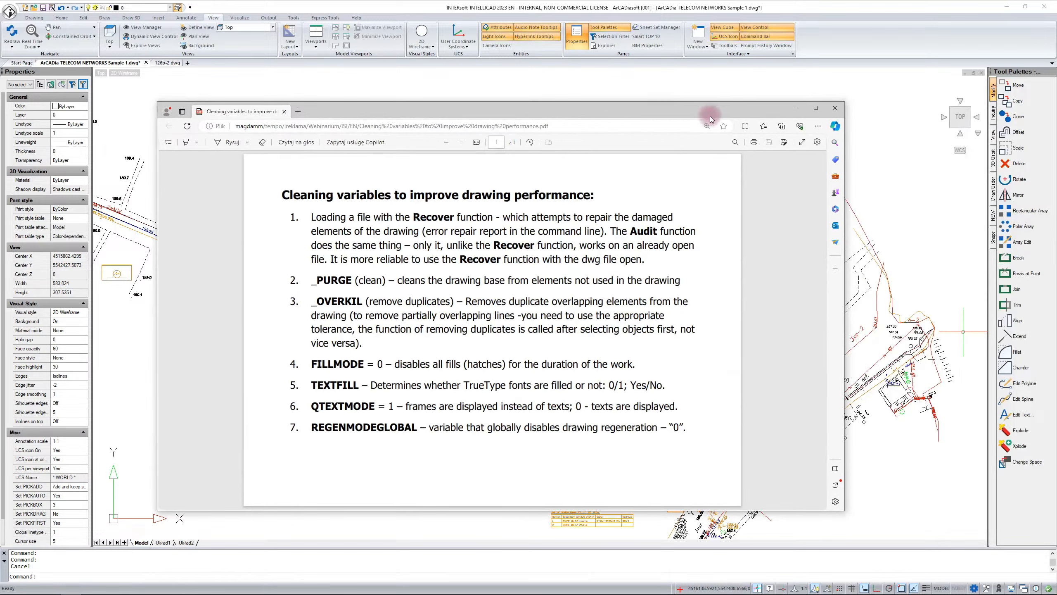
{"action": "key", "text": "F11"}
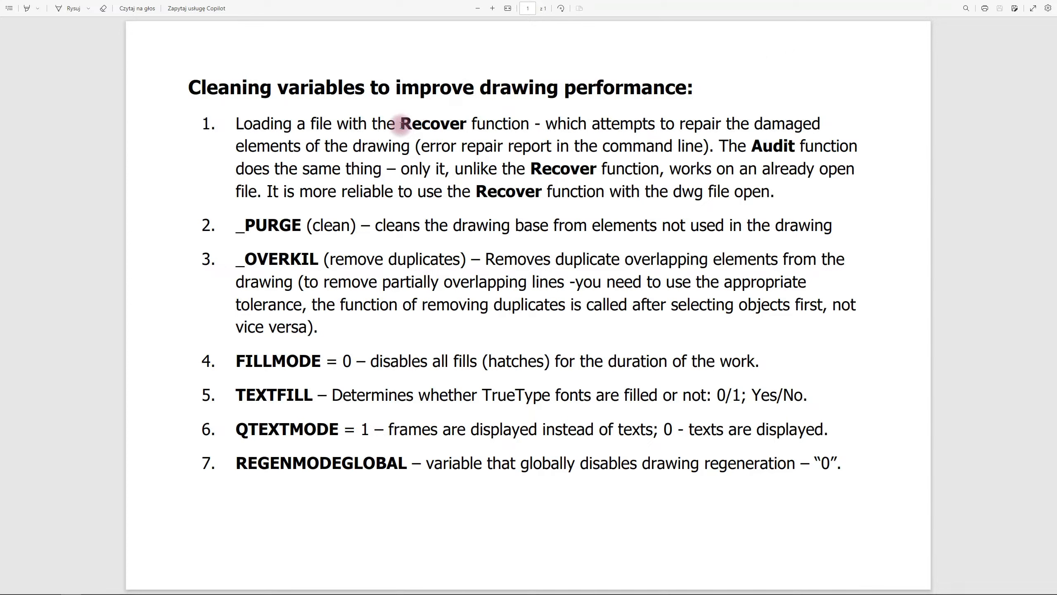
{"action": "left_click_drag", "start_coordinate": [467, 127], "coordinate": [395, 126]}
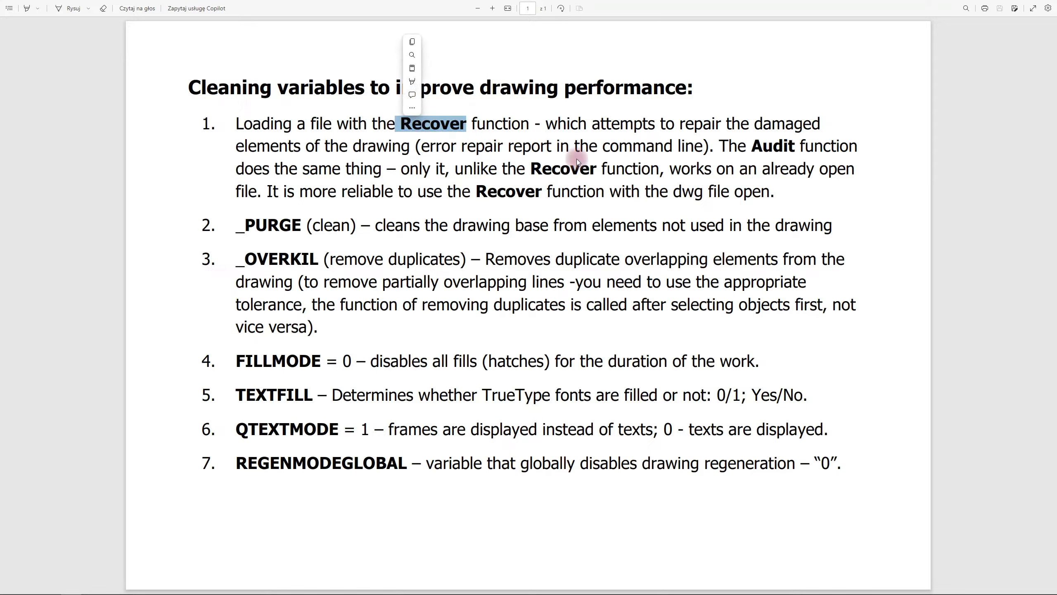
{"action": "left_click_drag", "start_coordinate": [302, 225], "coordinate": [246, 226]}
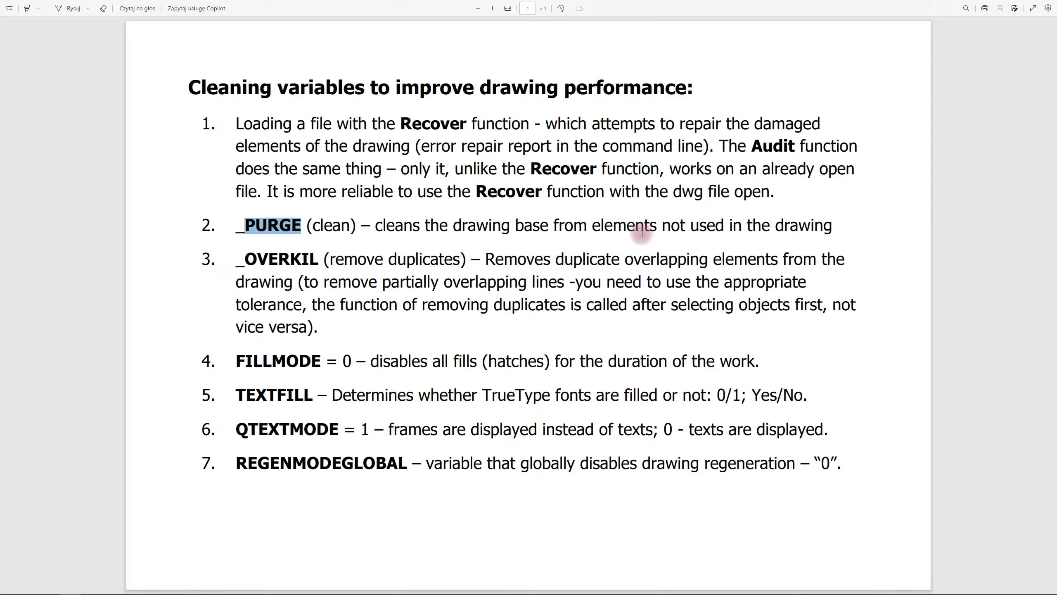
{"action": "left_click", "coordinate": [665, 245]}
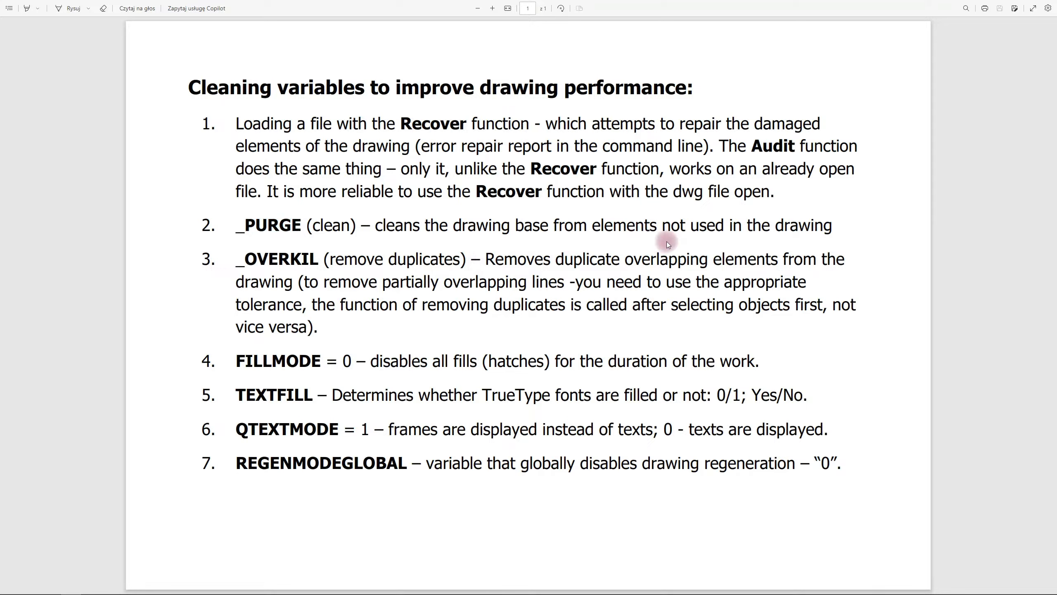
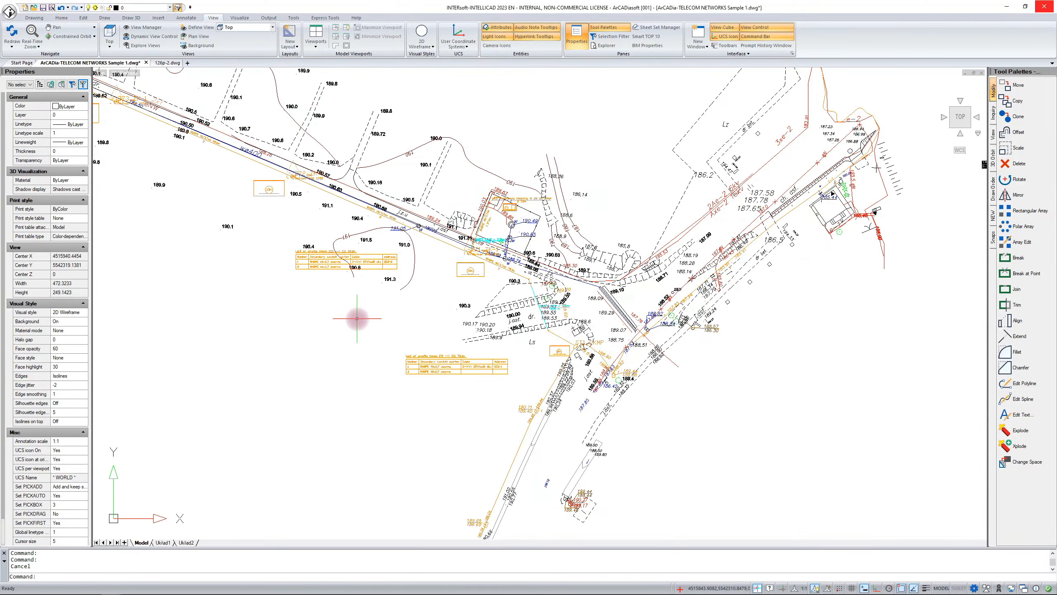
Turn on orthogonal mode while starting a trial line in the empty area southeast of the road, and cancel the line
{"action": "type", "text": "l"}
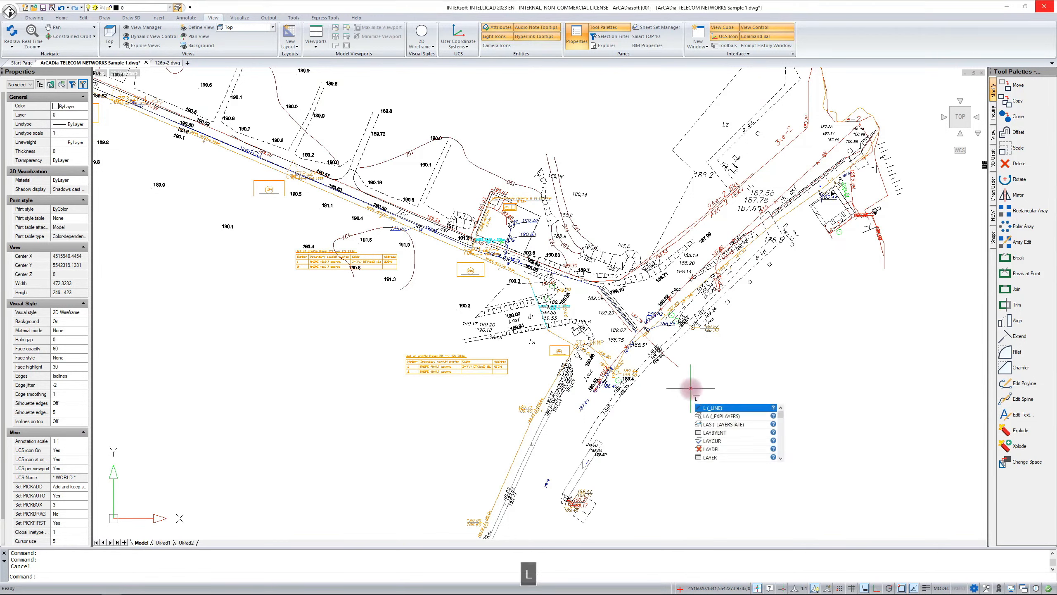
{"action": "key", "text": "Return"}
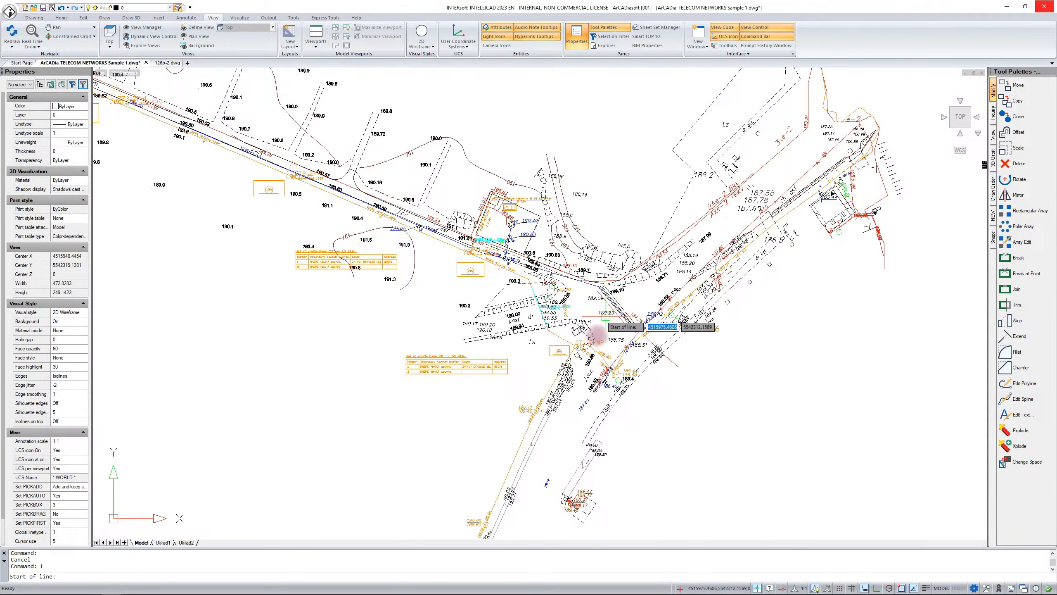
{"action": "key", "text": "F8"}
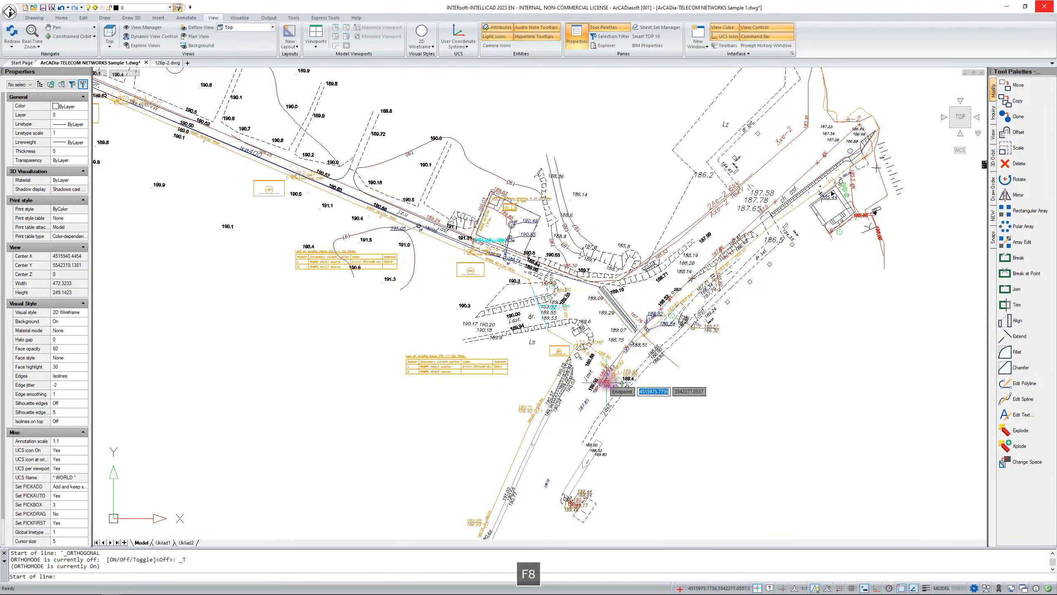
{"action": "left_click", "coordinate": [734, 433]}
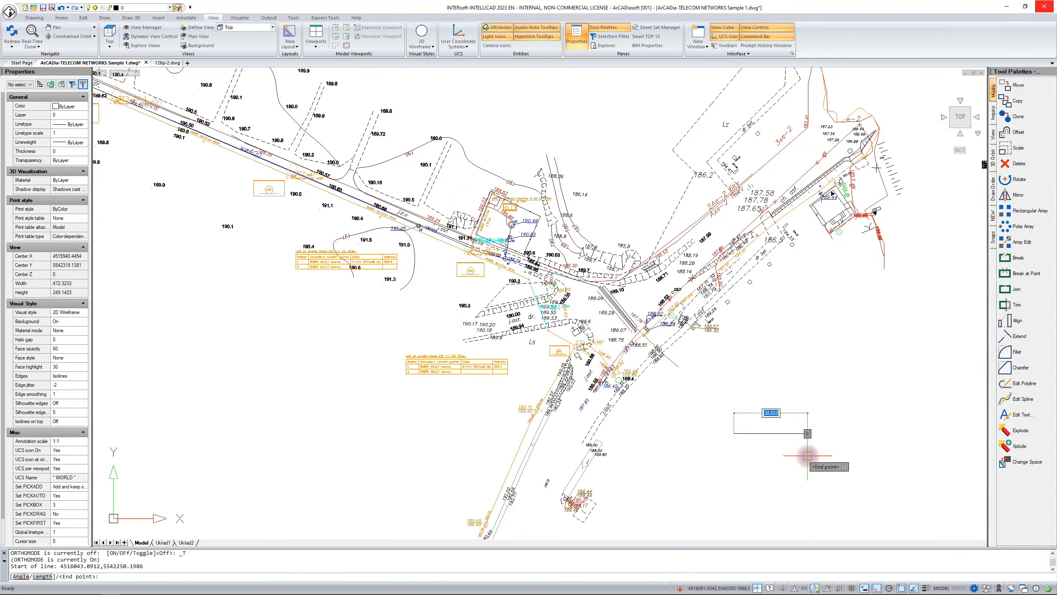
{"action": "key", "text": "Escape"}
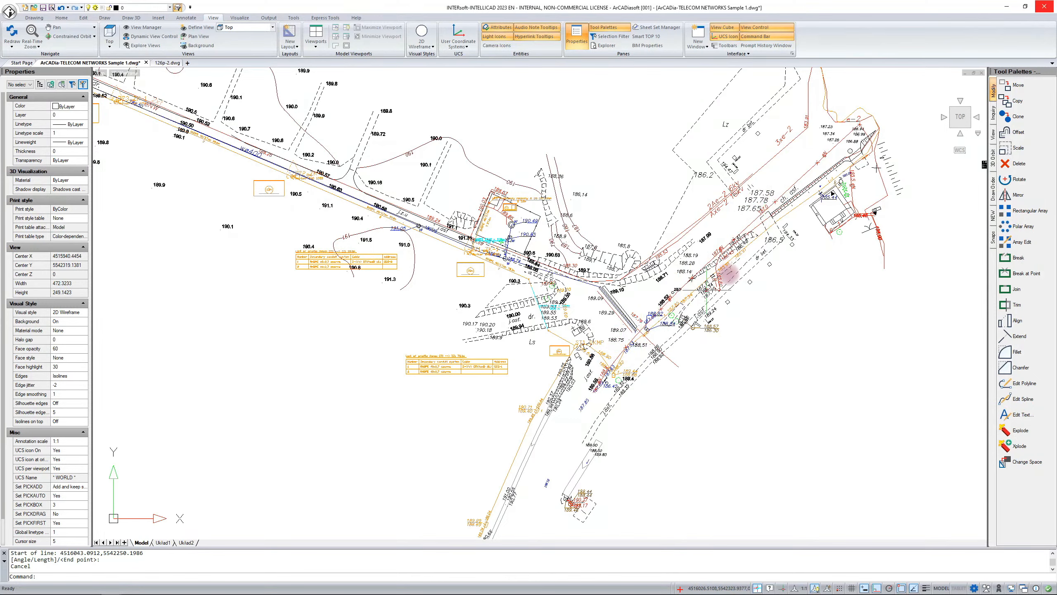
View the available user coordinate system commands with the building at the 185.44 label in view
{"action": "scroll", "coordinate": [858, 216], "scroll_direction": "up", "scroll_amount": 5}
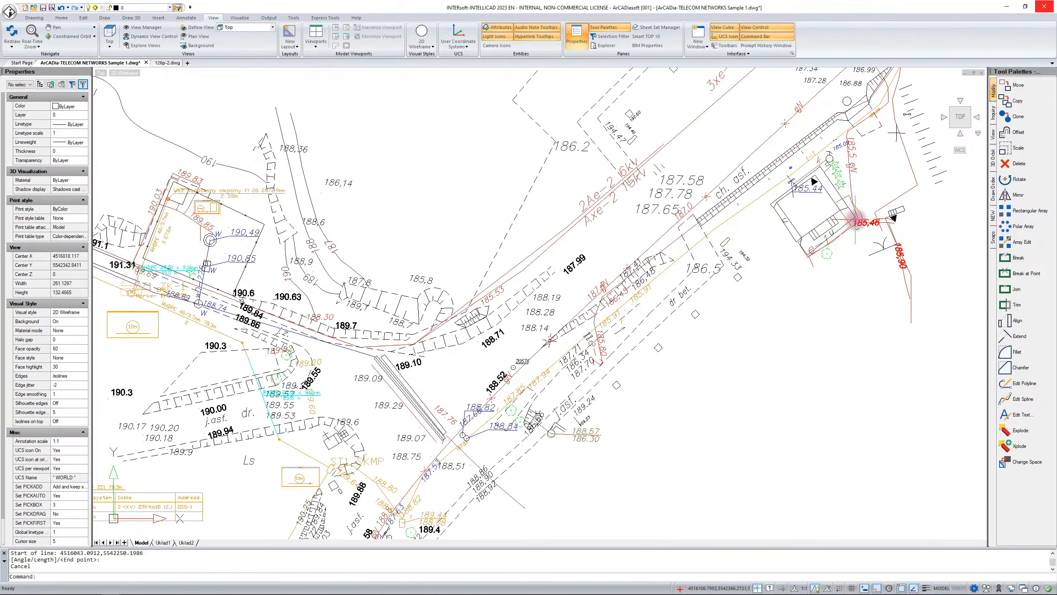
{"action": "middle_click_drag", "start_coordinate": [803, 244], "coordinate": [719, 367]}
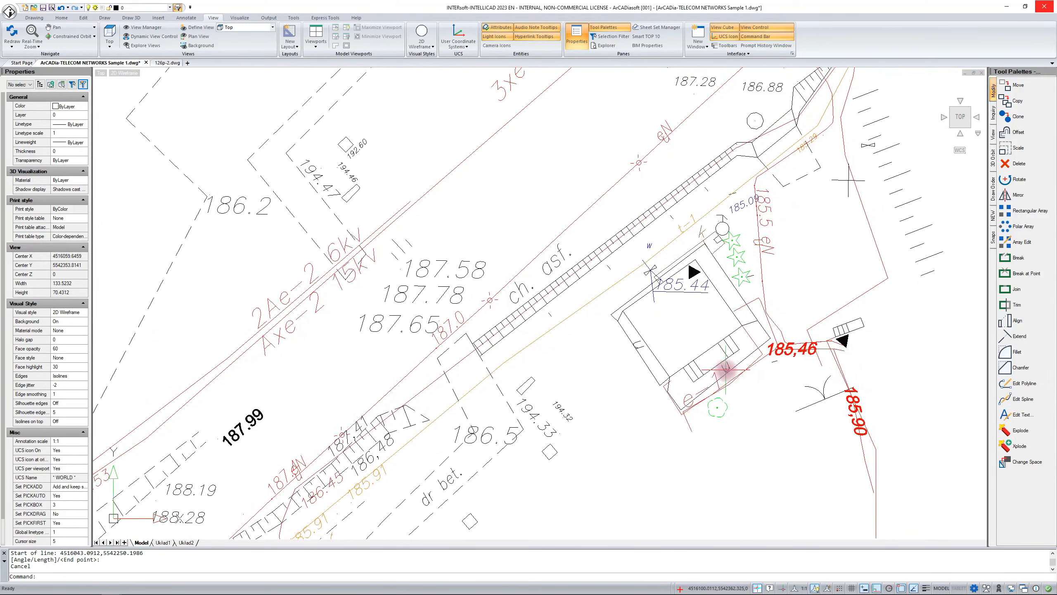
{"action": "left_click", "coordinate": [62, 19]}
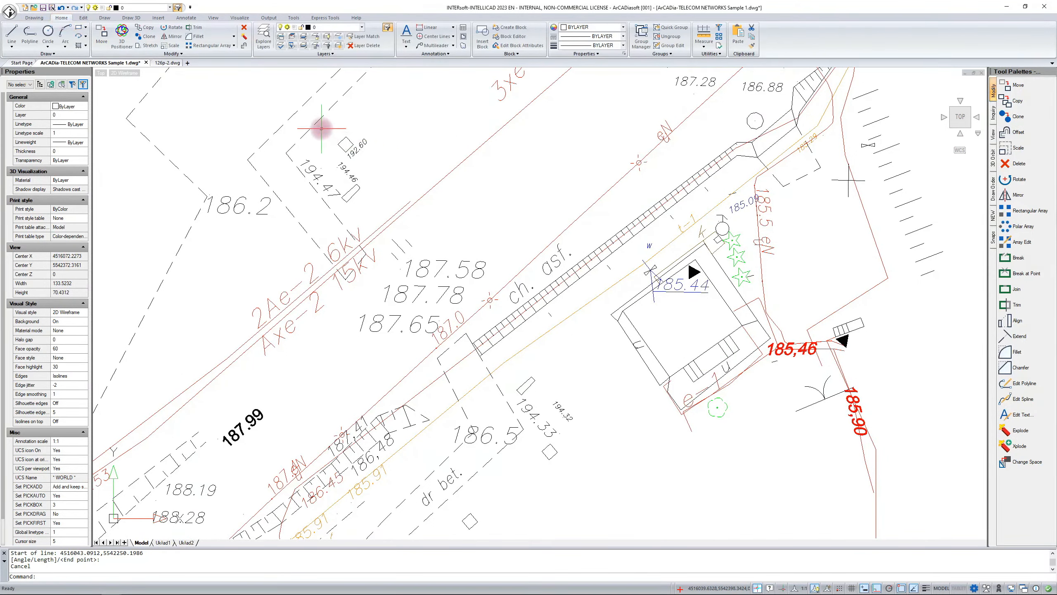
{"action": "left_click", "coordinate": [213, 17]}
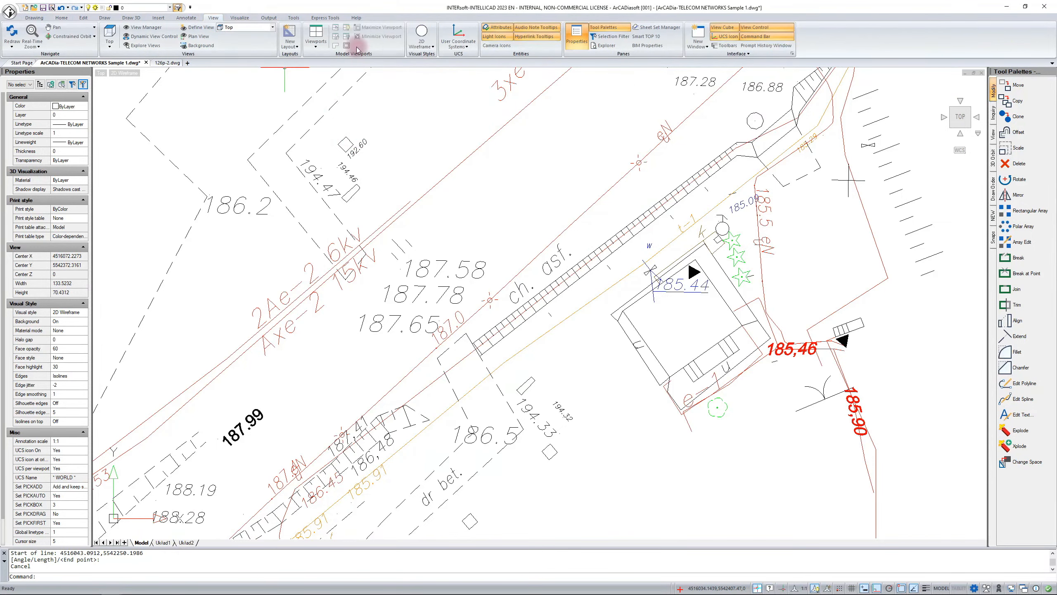
{"action": "left_click", "coordinate": [458, 42]}
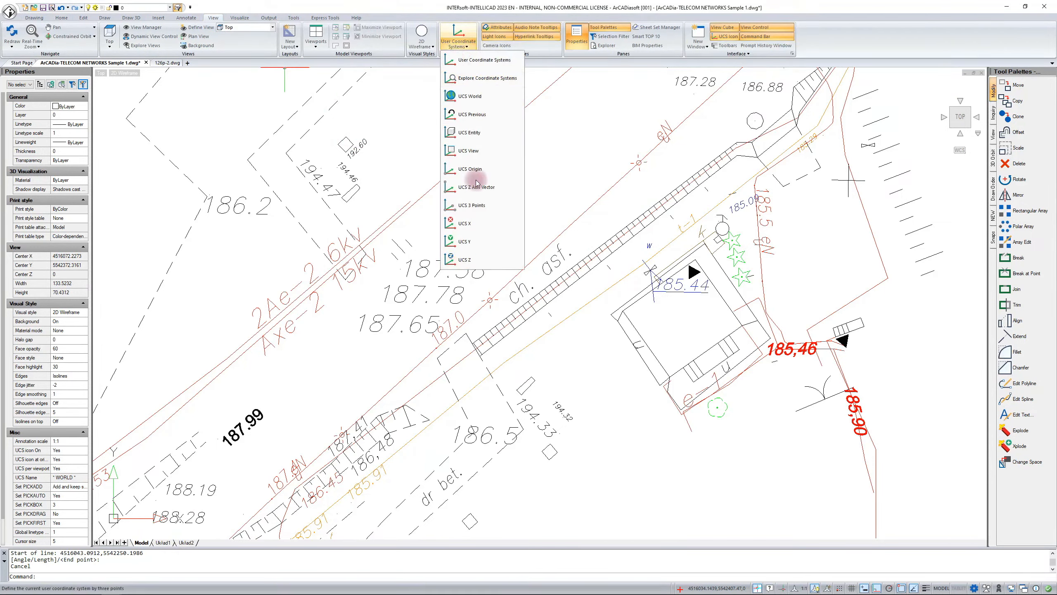
{"action": "left_click", "coordinate": [364, 5]}
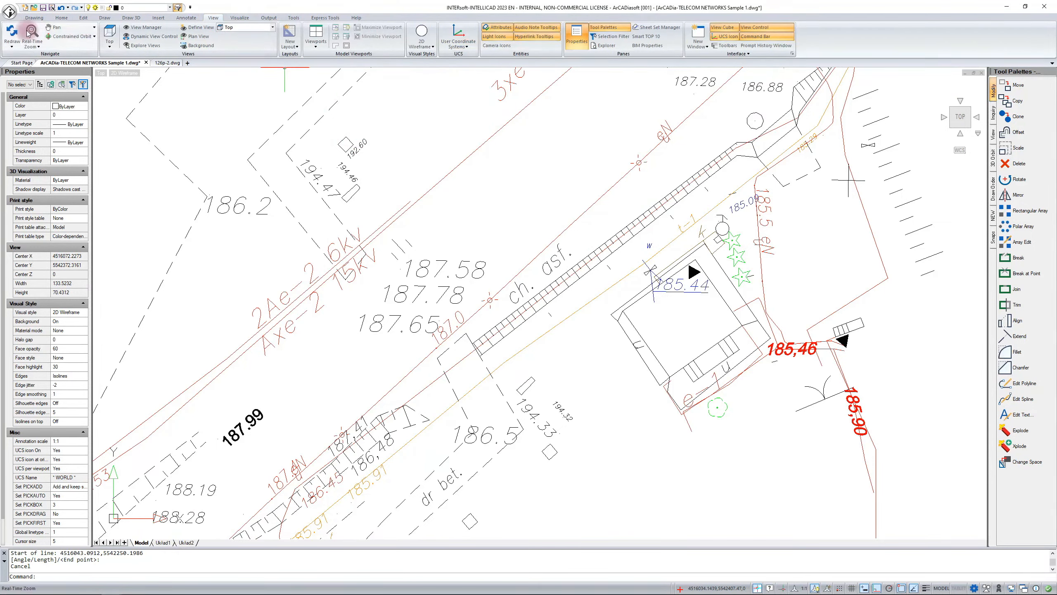
Define a new coordinate system in the Explorer with the 3point option, using the 185.44 building's lower inner corner as origin and its adjoining walls as X and Y axes
{"action": "left_click", "coordinate": [60, 17]}
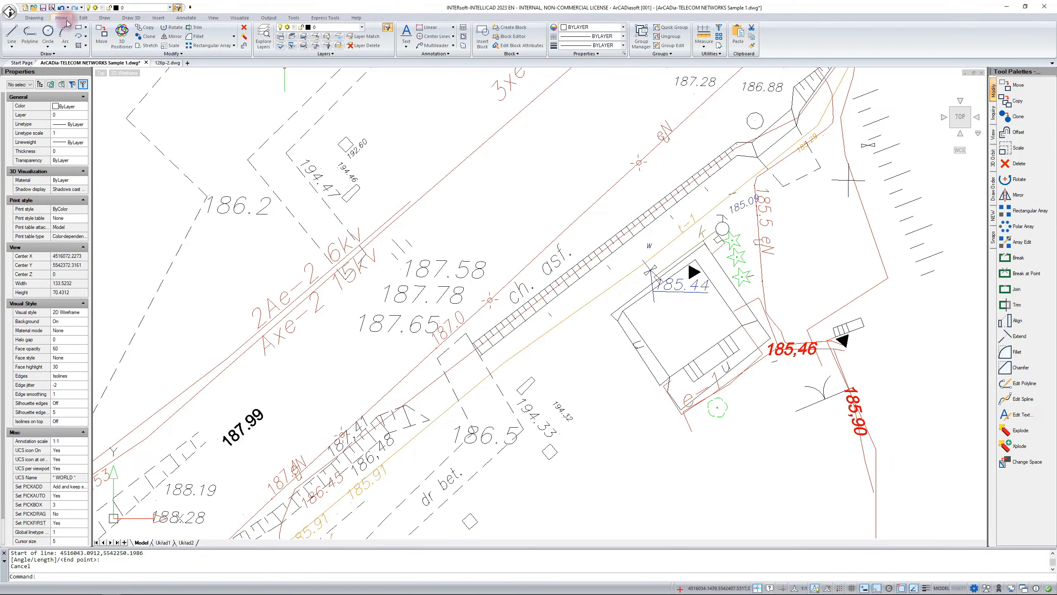
{"action": "left_click", "coordinate": [265, 31]}
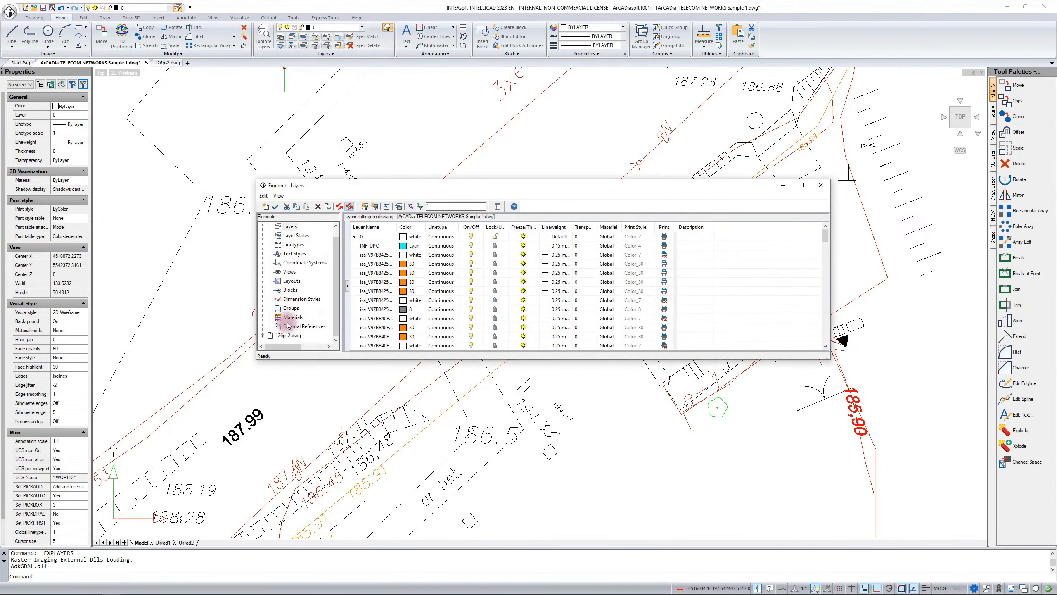
{"action": "left_click", "coordinate": [298, 264]}
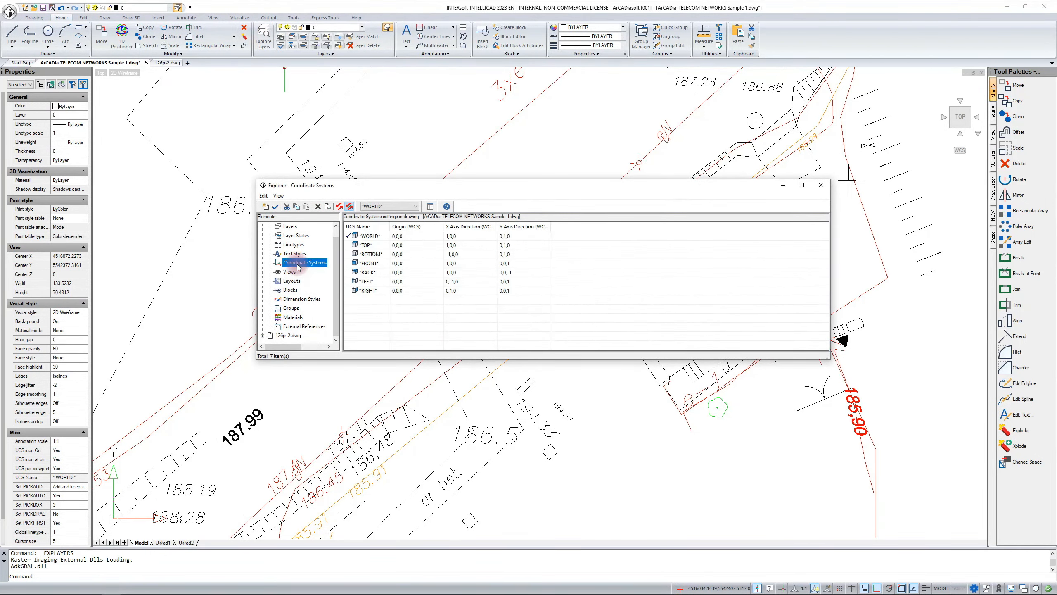
{"action": "left_click", "coordinate": [267, 207]}
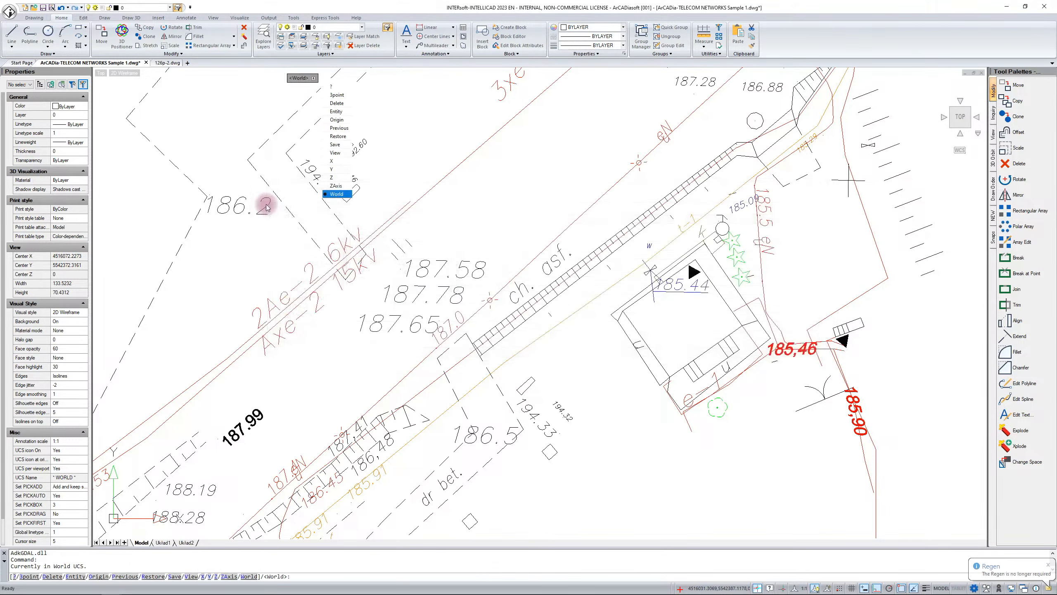
{"action": "left_click", "coordinate": [337, 95]}
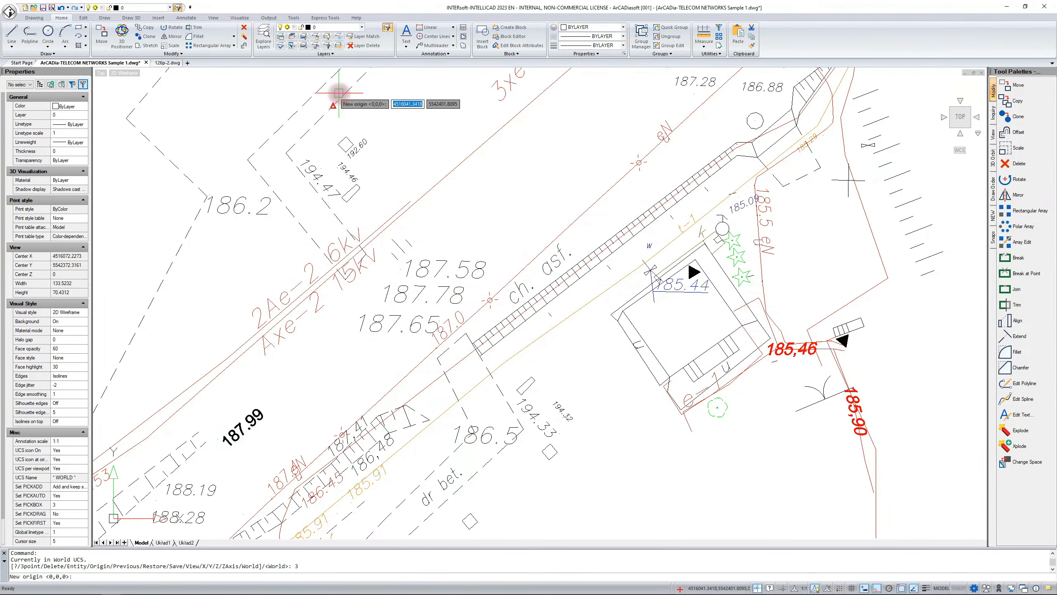
{"action": "left_click", "coordinate": [670, 377]}
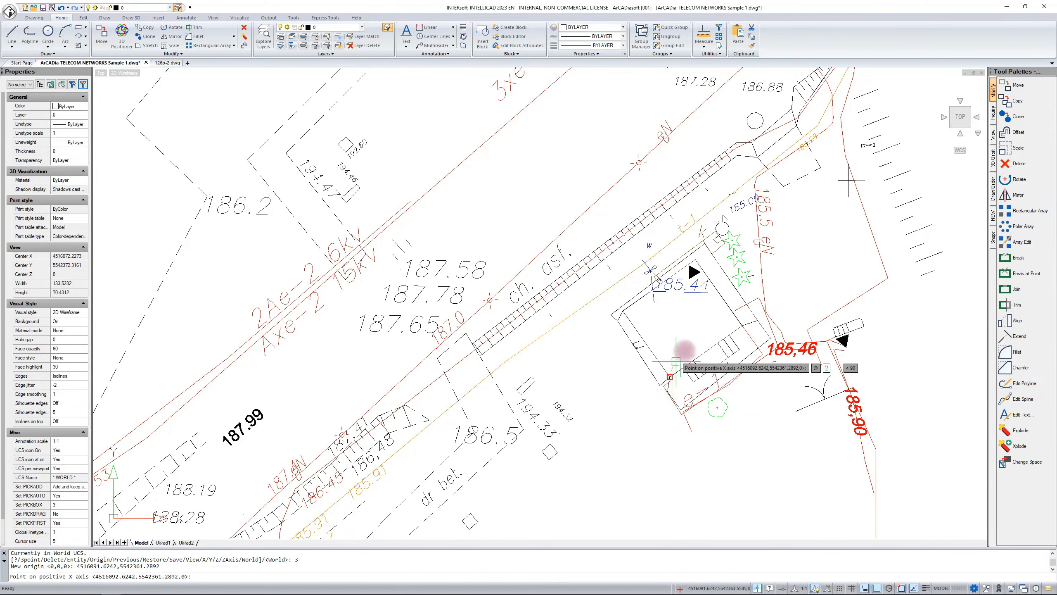
{"action": "left_click", "coordinate": [742, 326]}
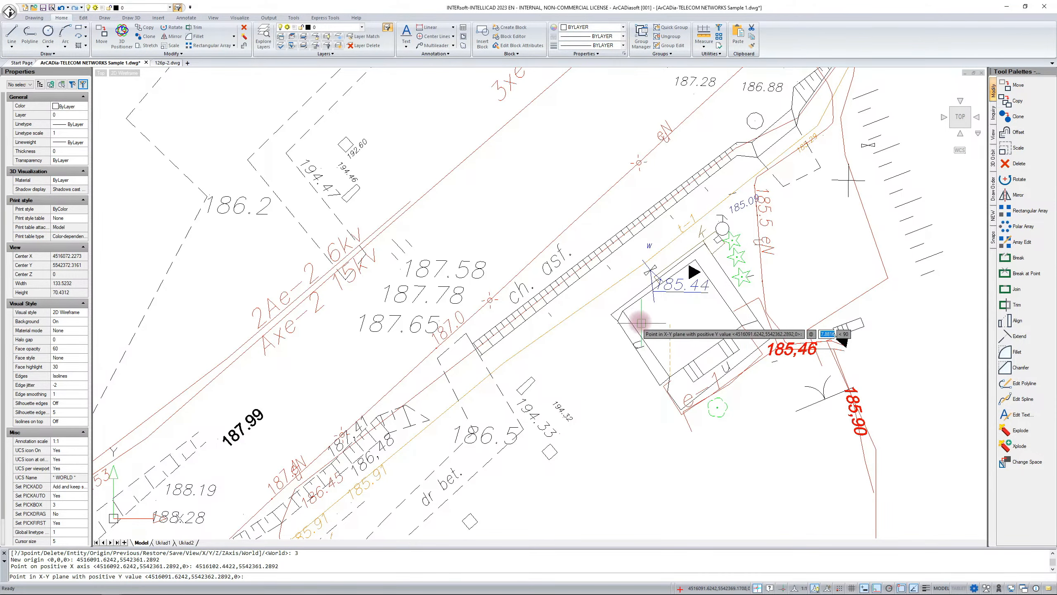
{"action": "left_click", "coordinate": [627, 315]}
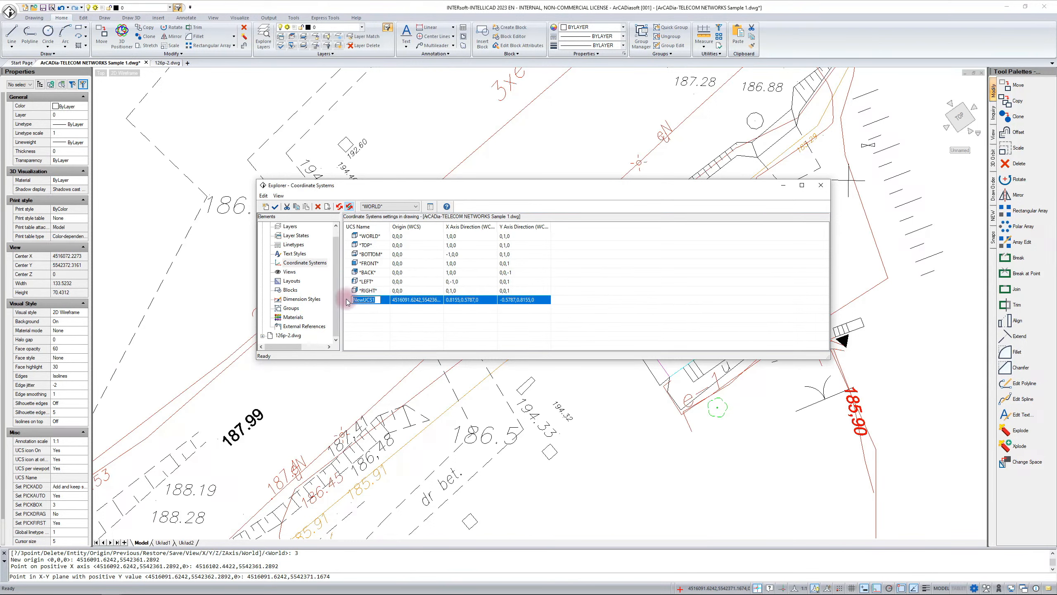
Accept the default name for the new coordinate system, make it current, and close the Explorer
{"action": "key", "text": "Return"}
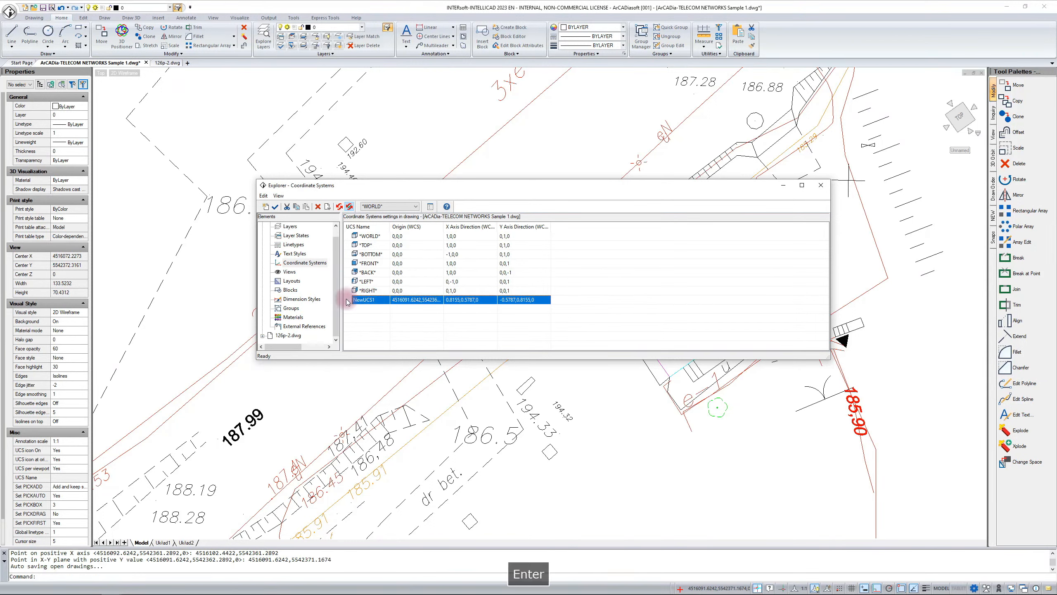
{"action": "double_click", "coordinate": [350, 300]}
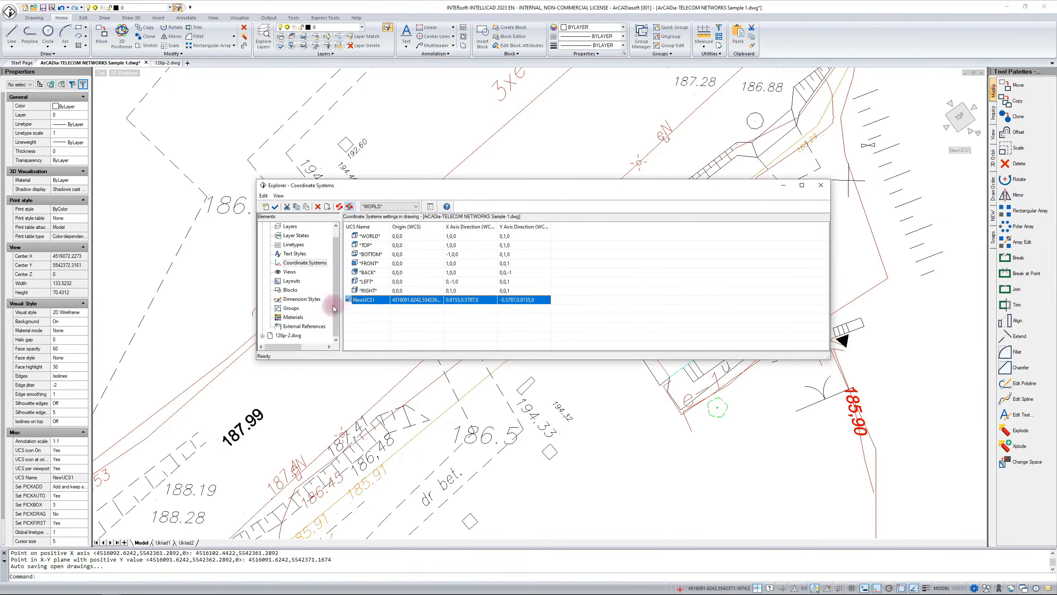
{"action": "left_click", "coordinate": [816, 184]}
{"action": "left_click", "coordinate": [822, 185]}
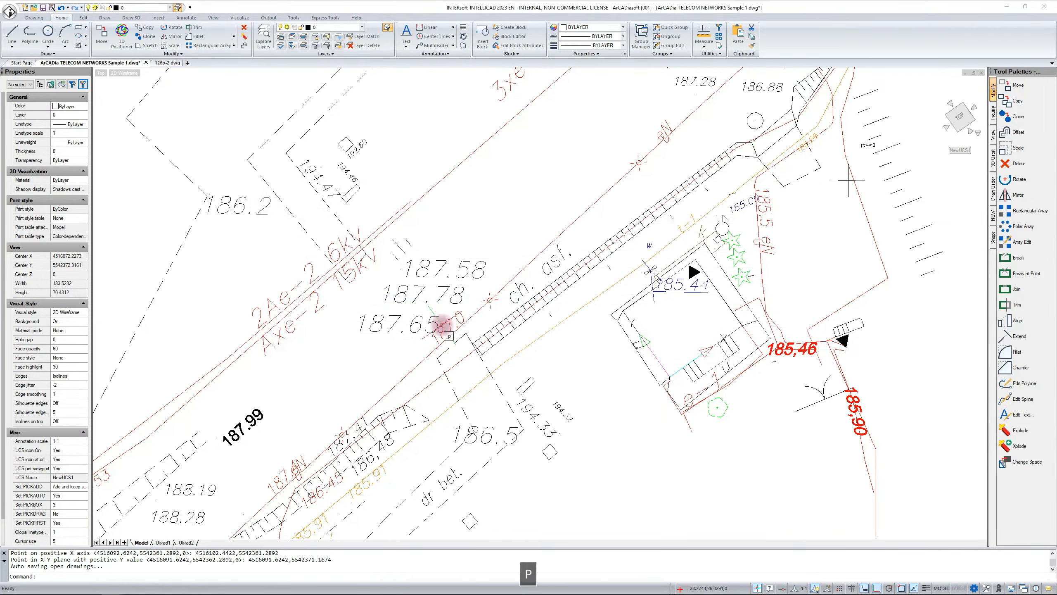
Set the plan view to the current UCS with _PLAN and regenerate the drawing around the building
{"action": "type", "text": "_PLAN"}
{"action": "key", "text": "Return"}
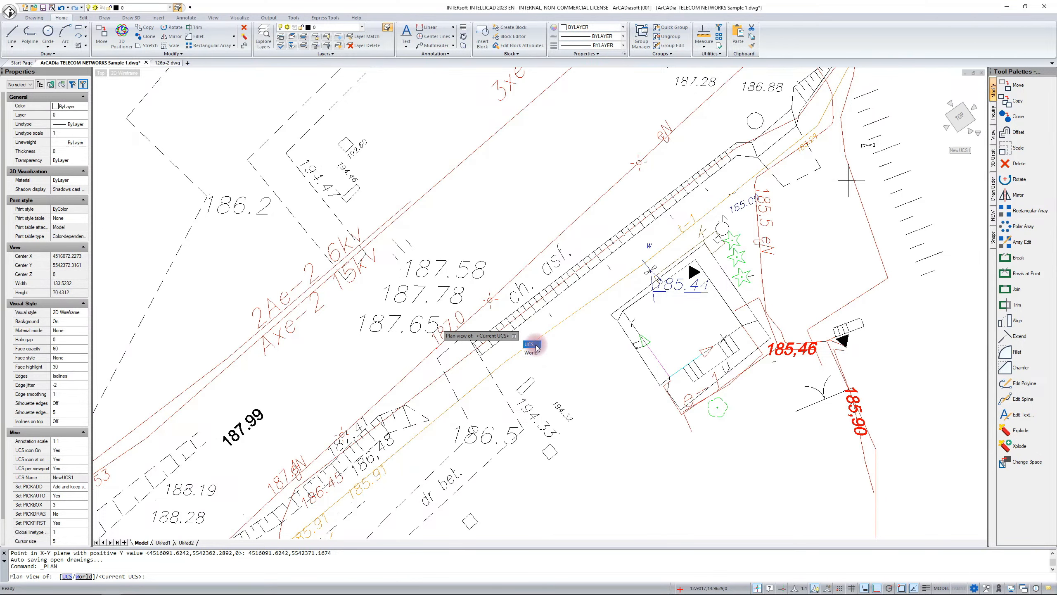
{"action": "key", "text": "Return"}
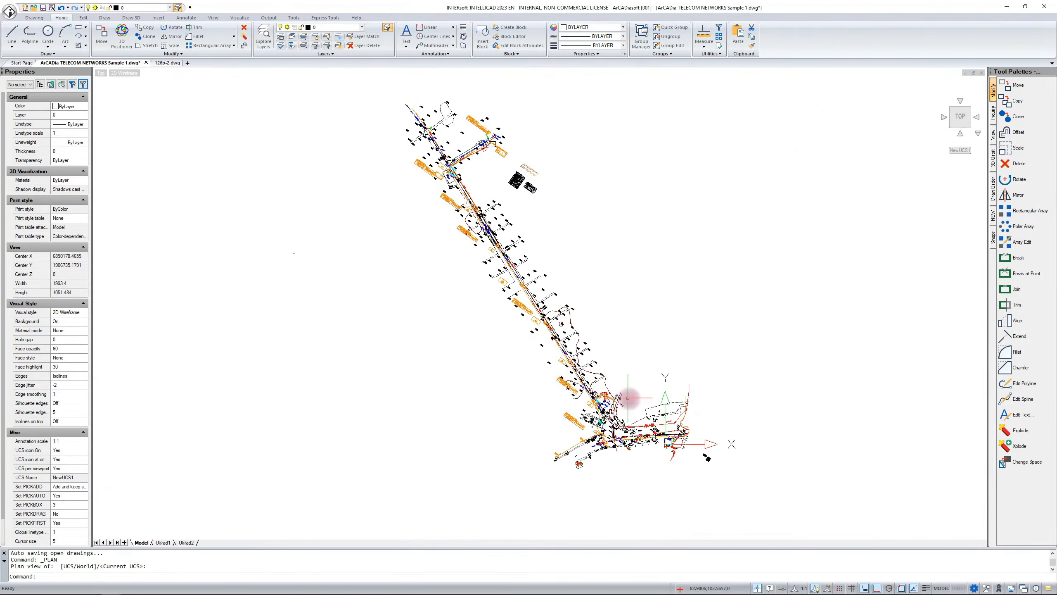
{"action": "scroll", "coordinate": [693, 446], "scroll_direction": "up", "scroll_amount": 10}
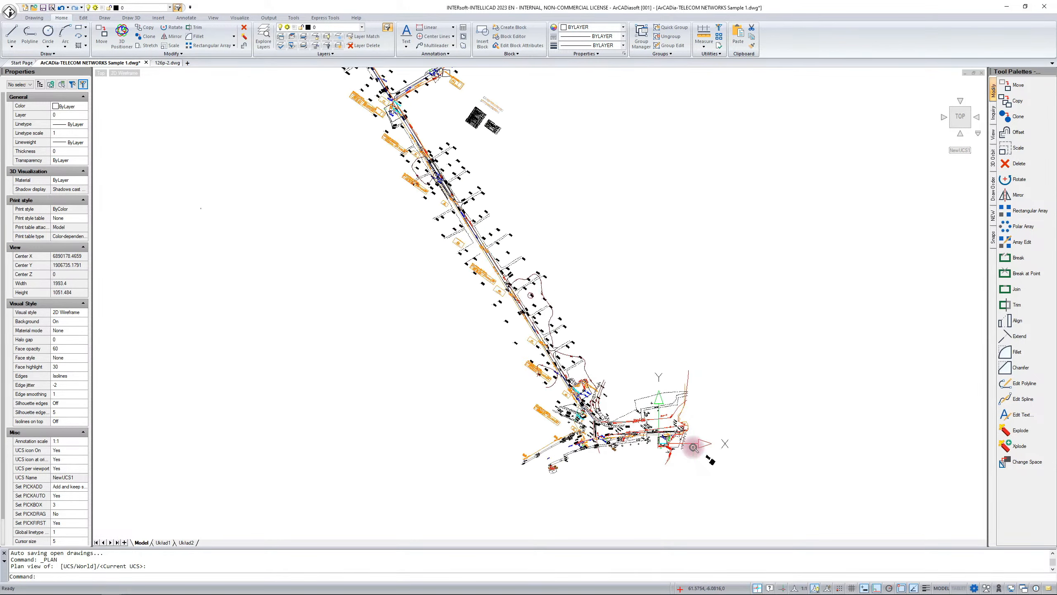
{"action": "scroll", "coordinate": [578, 446], "scroll_direction": "up", "scroll_amount": 2}
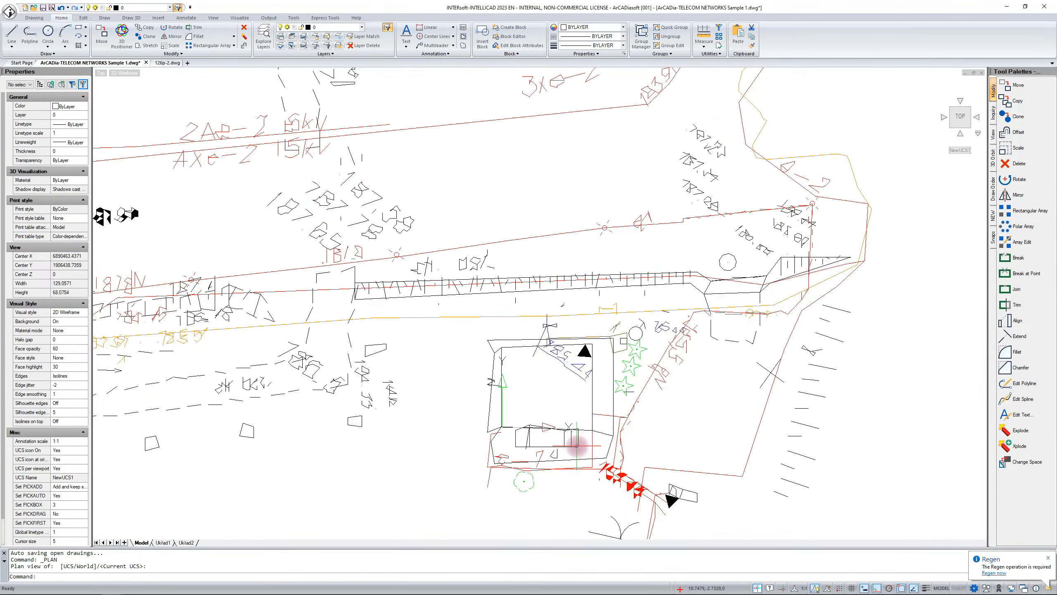
{"action": "key", "text": "F5"}
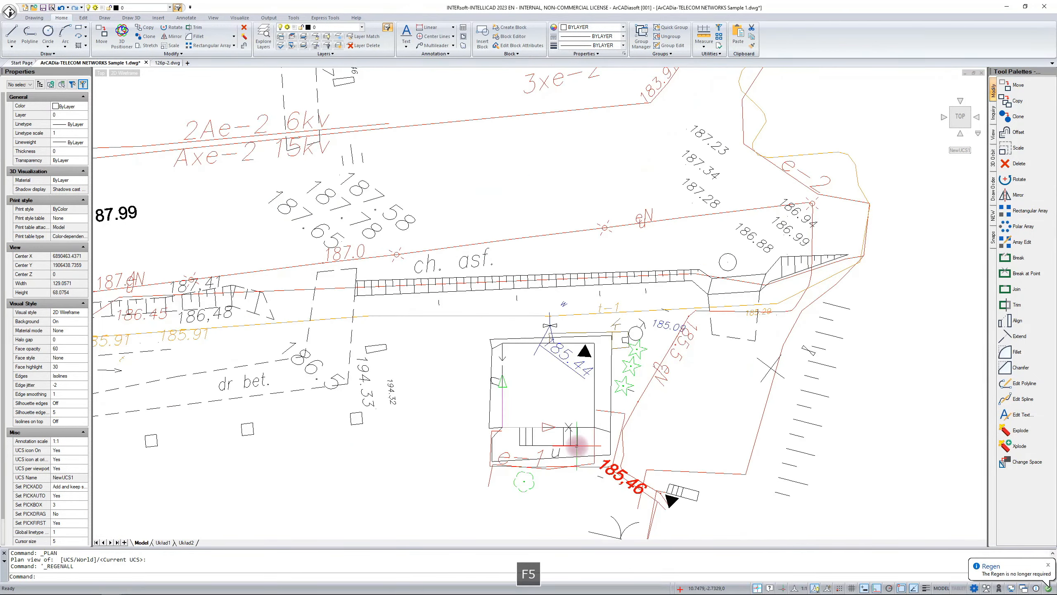
{"action": "type", "text": "l"}
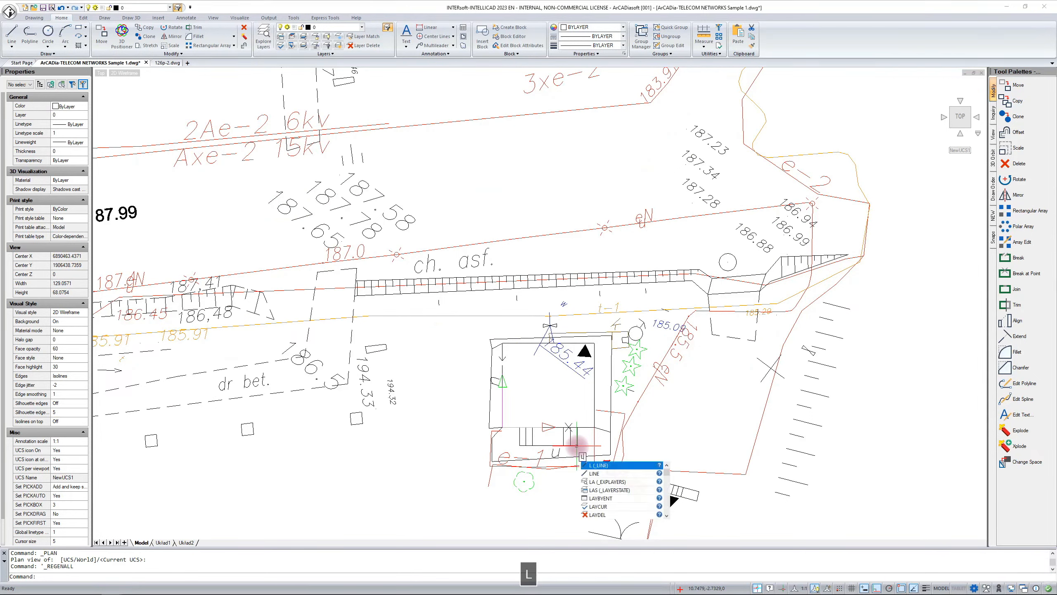
{"action": "key", "text": "Return"}
{"action": "left_click", "coordinate": [342, 483]}
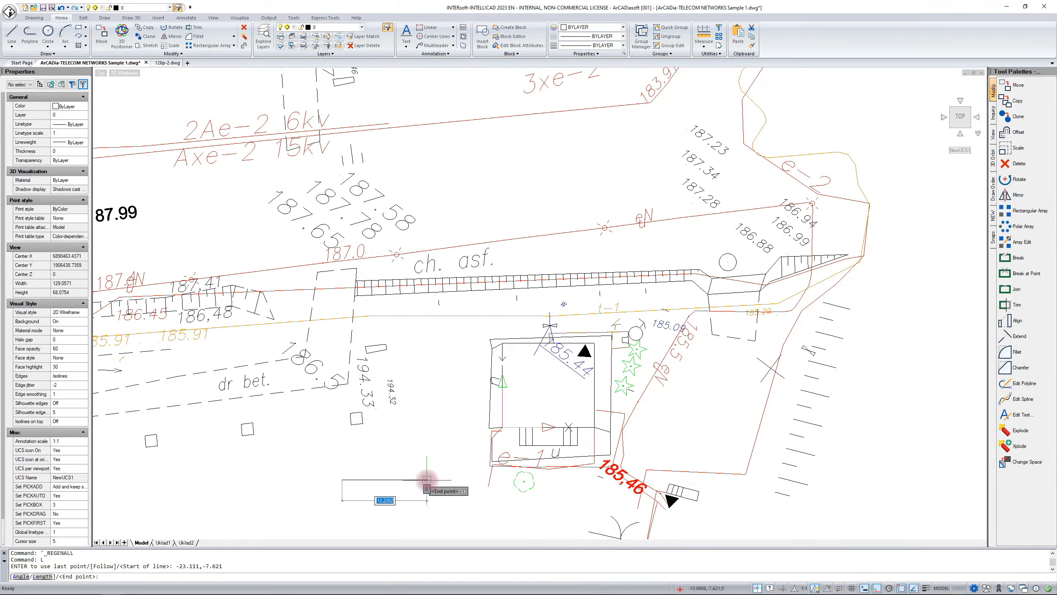
{"action": "key", "text": "Escape"}
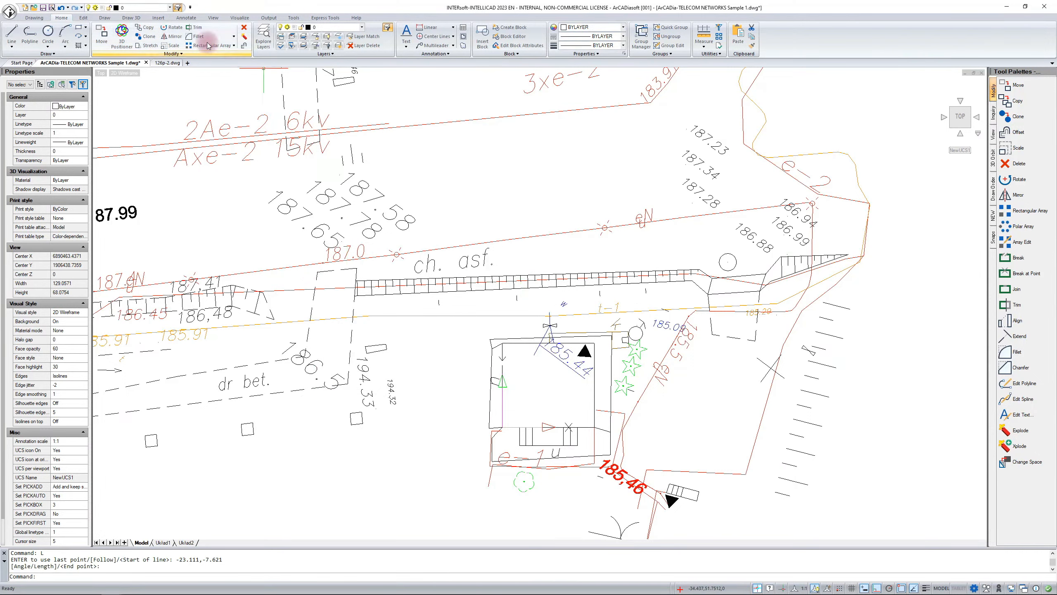
Compare layouts Uklad1 and Uklad2 with model space, and examine the regenerated building area on Uklad1
{"action": "left_click", "coordinate": [214, 18]}
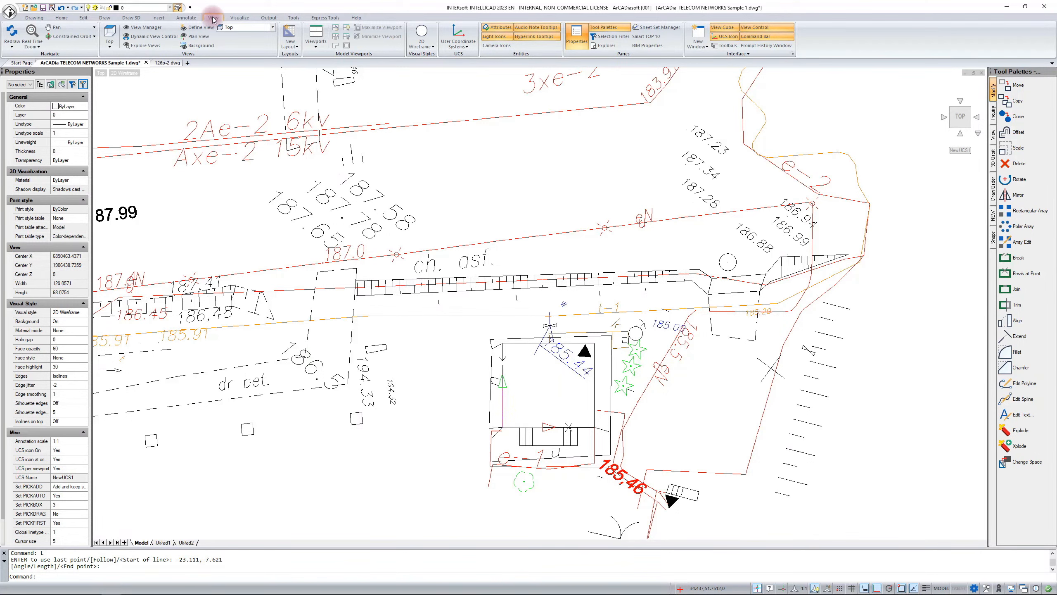
{"action": "key", "text": "Escape"}
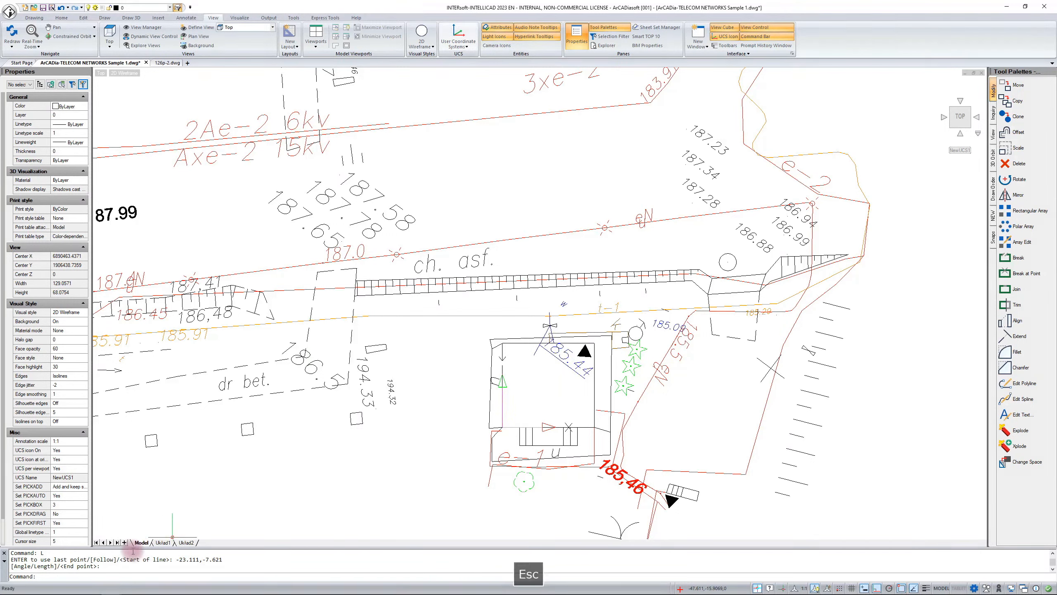
{"action": "left_click", "coordinate": [162, 543]}
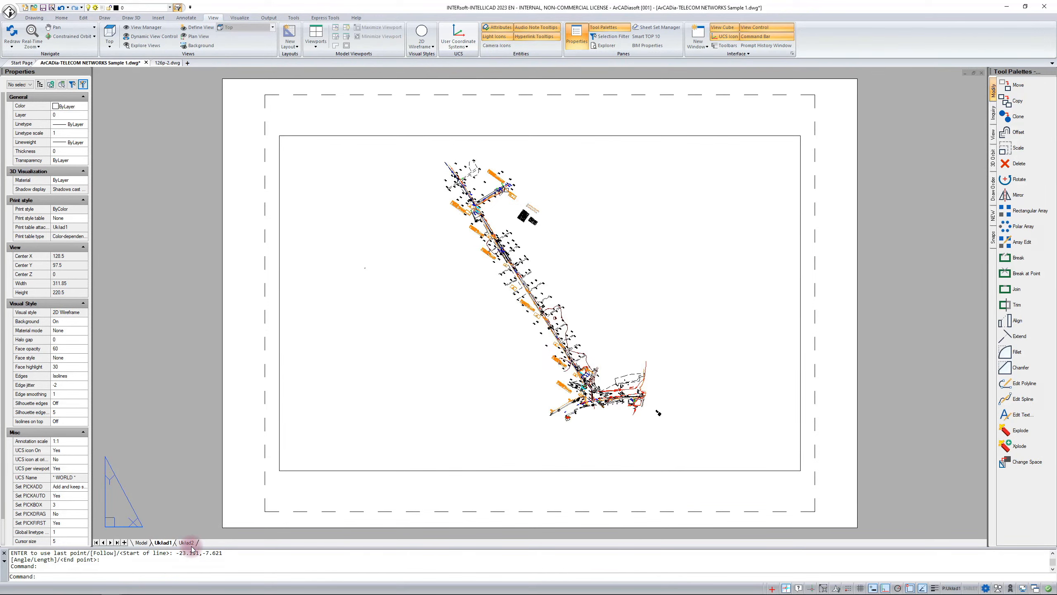
{"action": "left_click", "coordinate": [191, 545]}
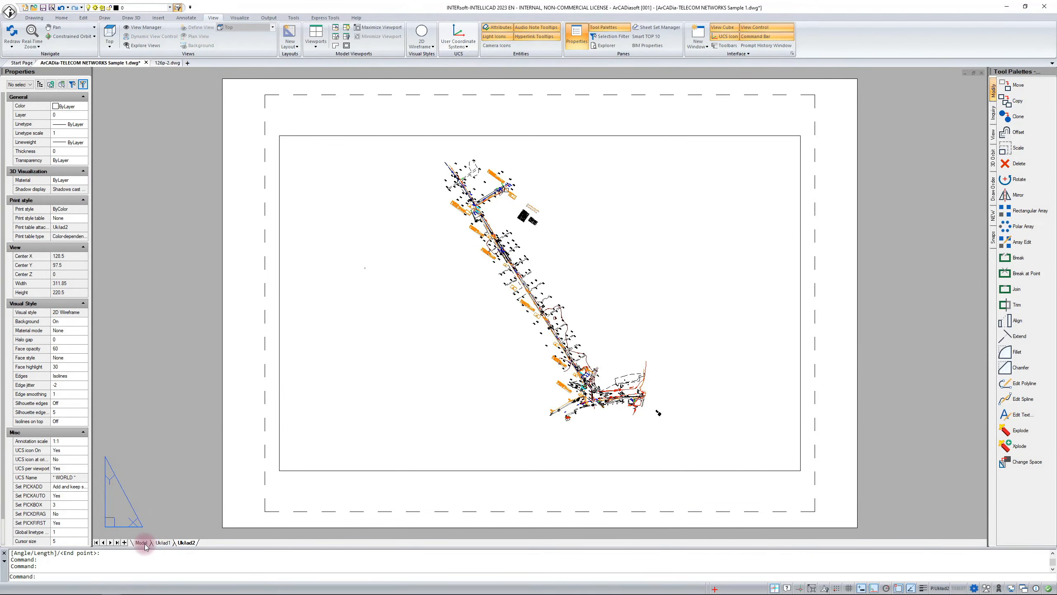
{"action": "left_click", "coordinate": [143, 543]}
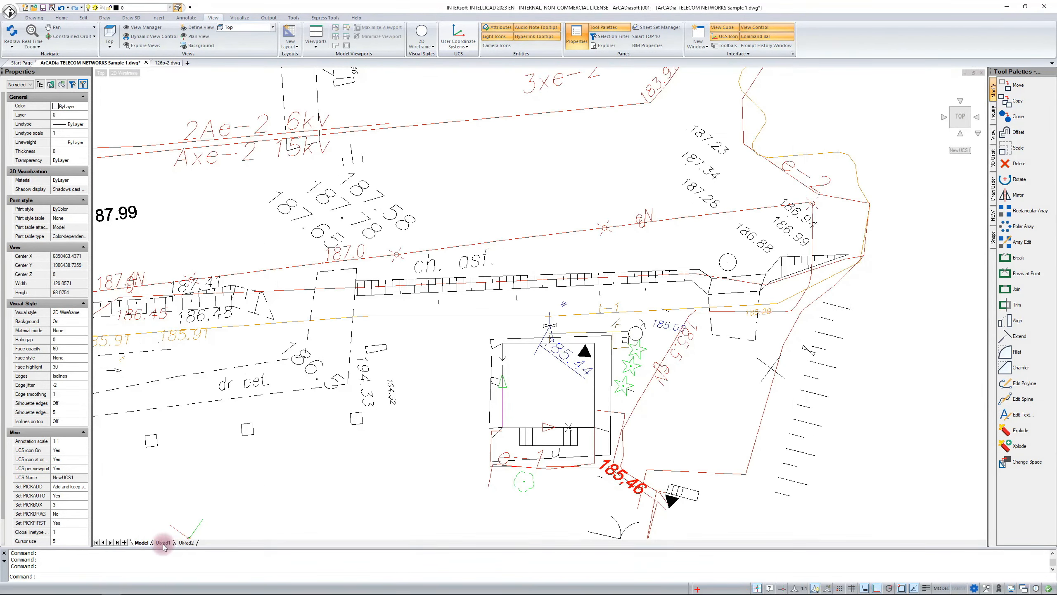
{"action": "left_click", "coordinate": [163, 544]}
{"action": "scroll", "coordinate": [641, 401], "scroll_direction": "up", "scroll_amount": 2}
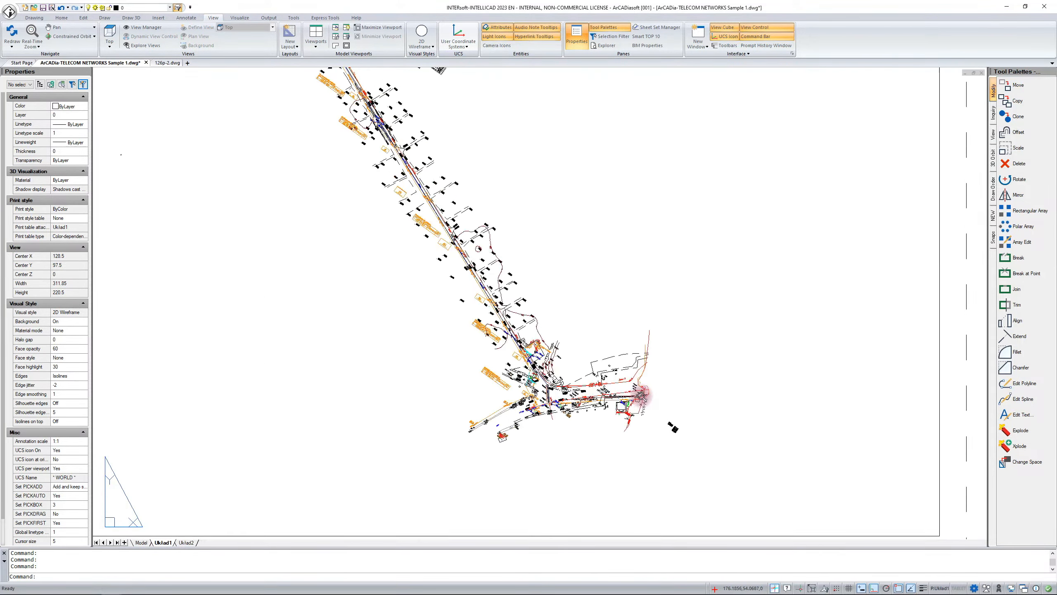
{"action": "scroll", "coordinate": [642, 395], "scroll_direction": "up", "scroll_amount": 5}
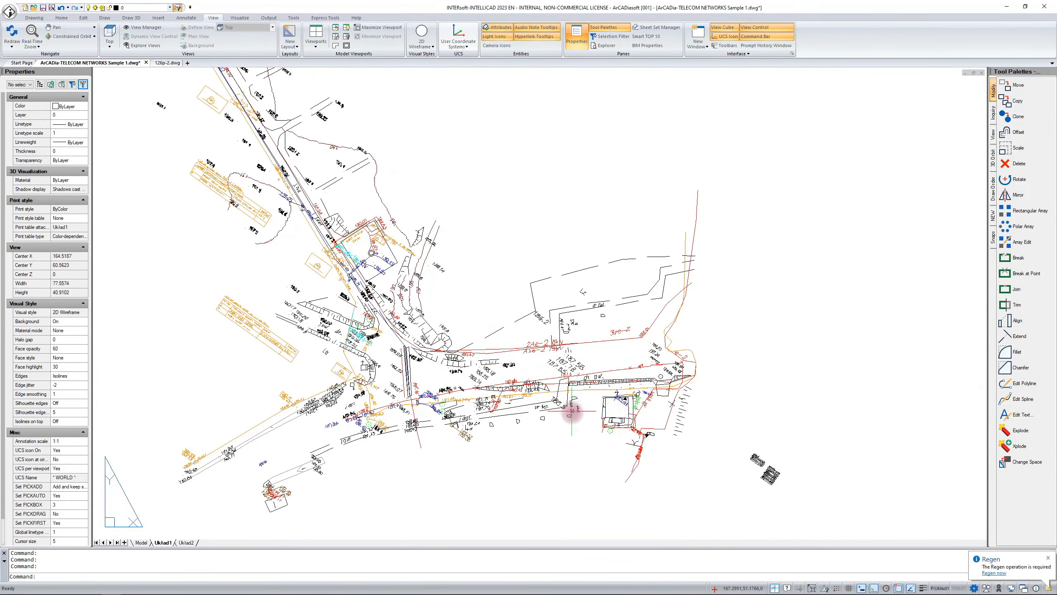
{"action": "middle_click_drag", "start_coordinate": [572, 411], "coordinate": [588, 344]}
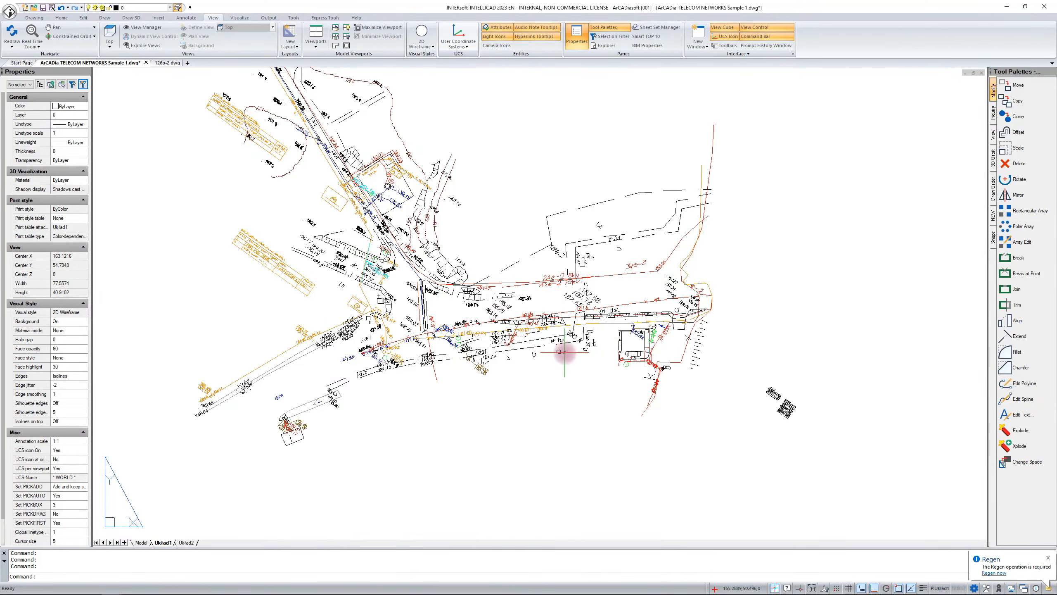
{"action": "key", "text": "F5"}
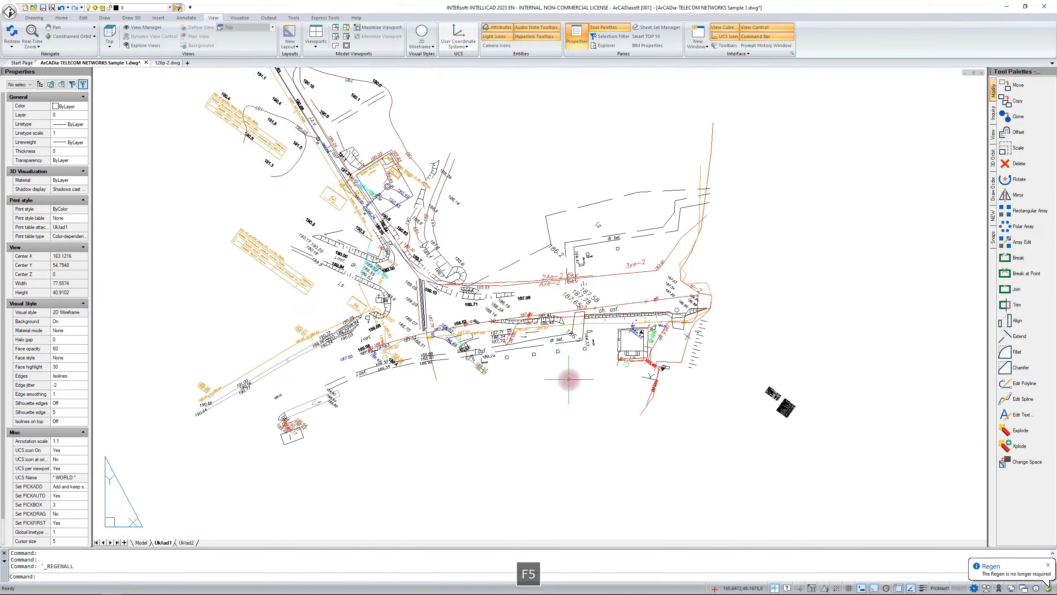
Restore the World coordinate system in model space and orient the whole drawing to the Top view
{"action": "left_click", "coordinate": [141, 542]}
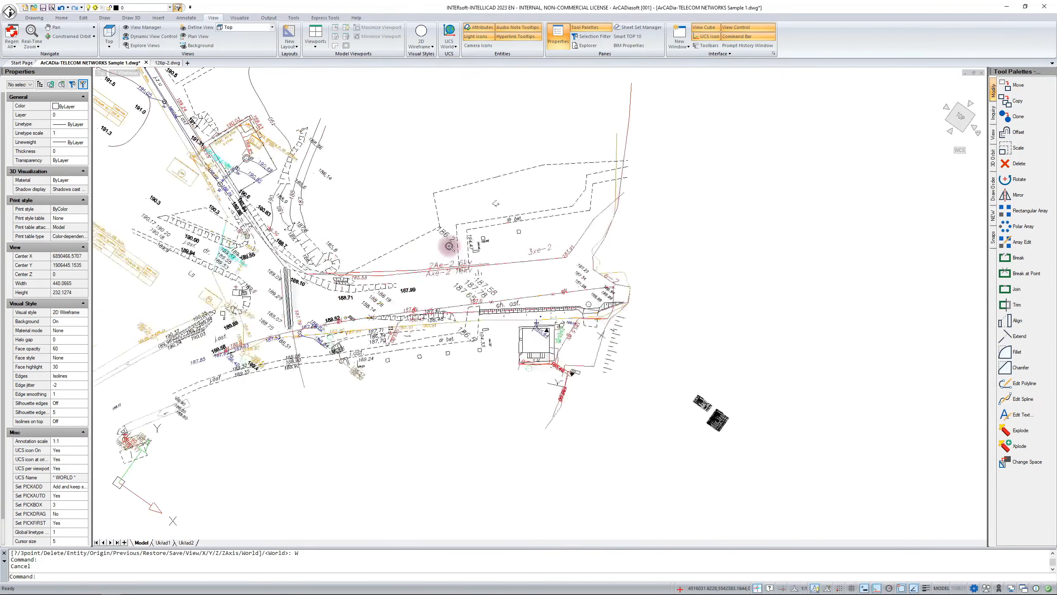
{"action": "left_click", "coordinate": [31, 45]}
{"action": "left_click", "coordinate": [48, 94]}
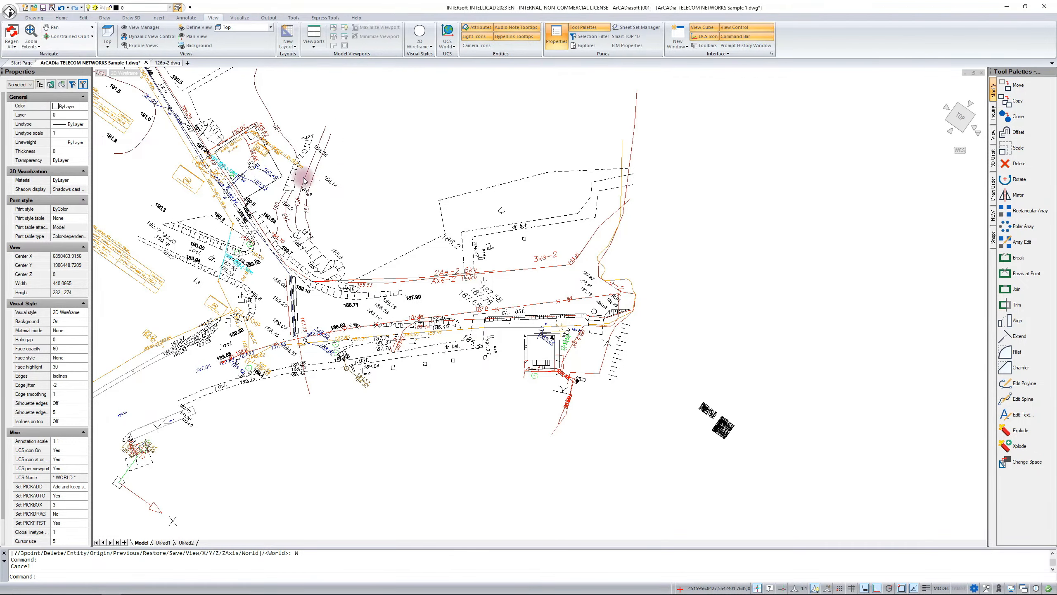
{"action": "left_click", "coordinate": [448, 34]}
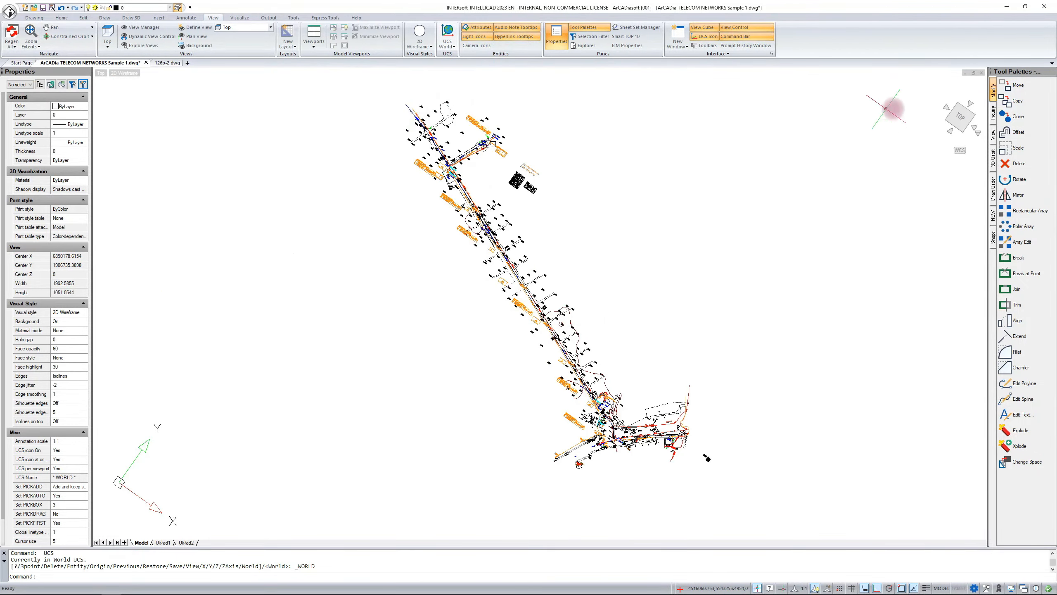
{"action": "left_click", "coordinate": [959, 117]}
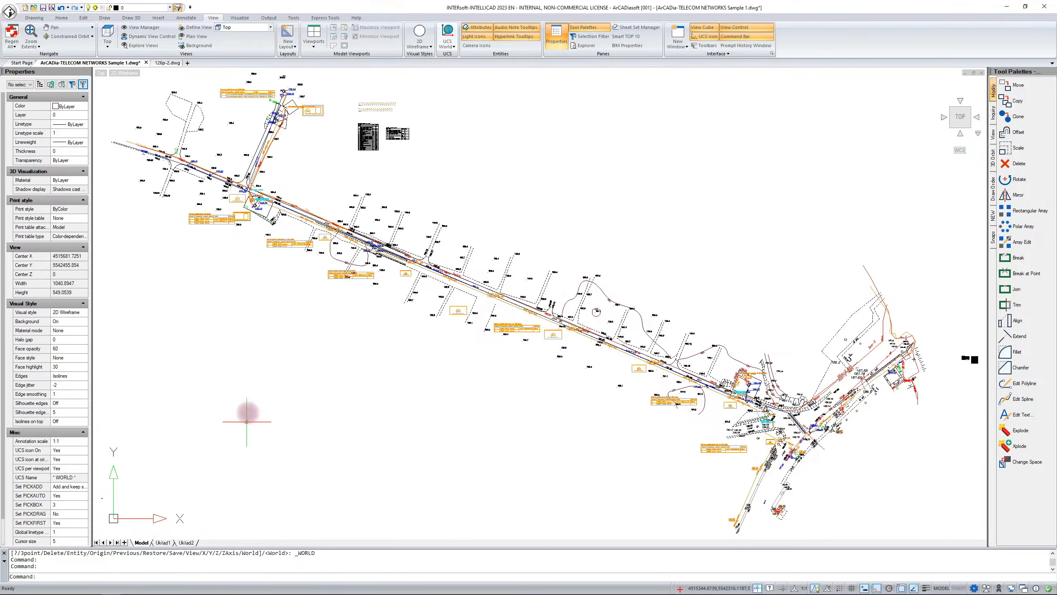
From layout Uklad1, check the saved coordinate systems in the Explorer, and return to model space
{"action": "left_click", "coordinate": [163, 543]}
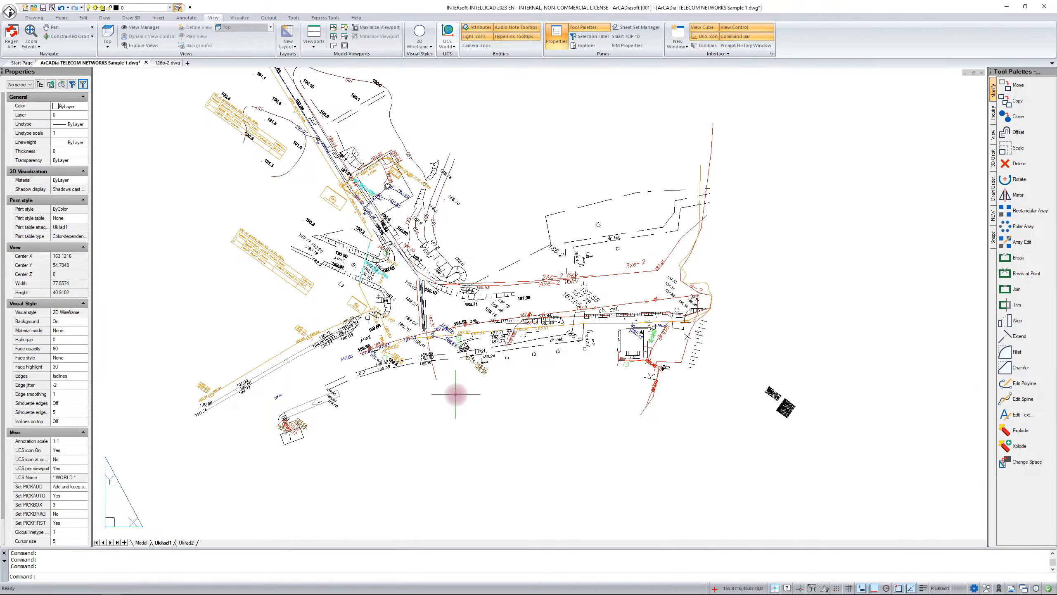
{"action": "left_click", "coordinate": [61, 17]}
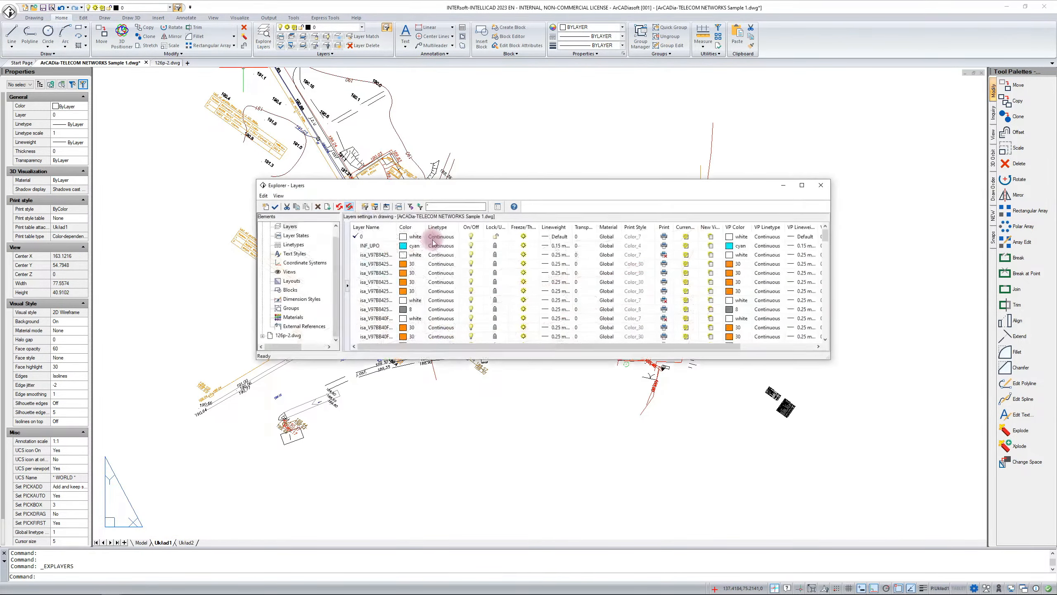
{"action": "left_click", "coordinate": [297, 264]}
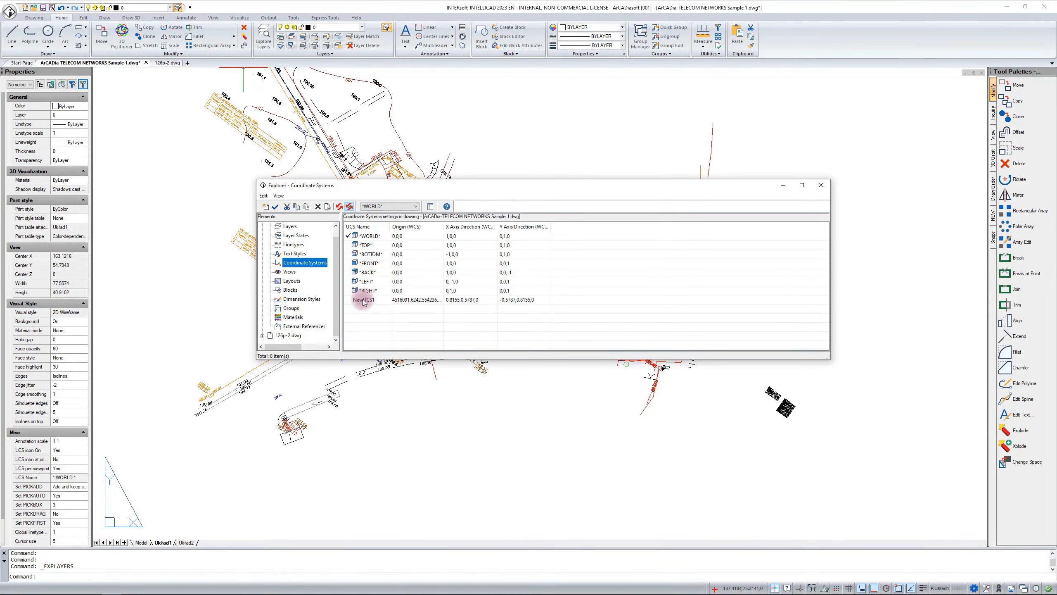
{"action": "key", "text": "Escape"}
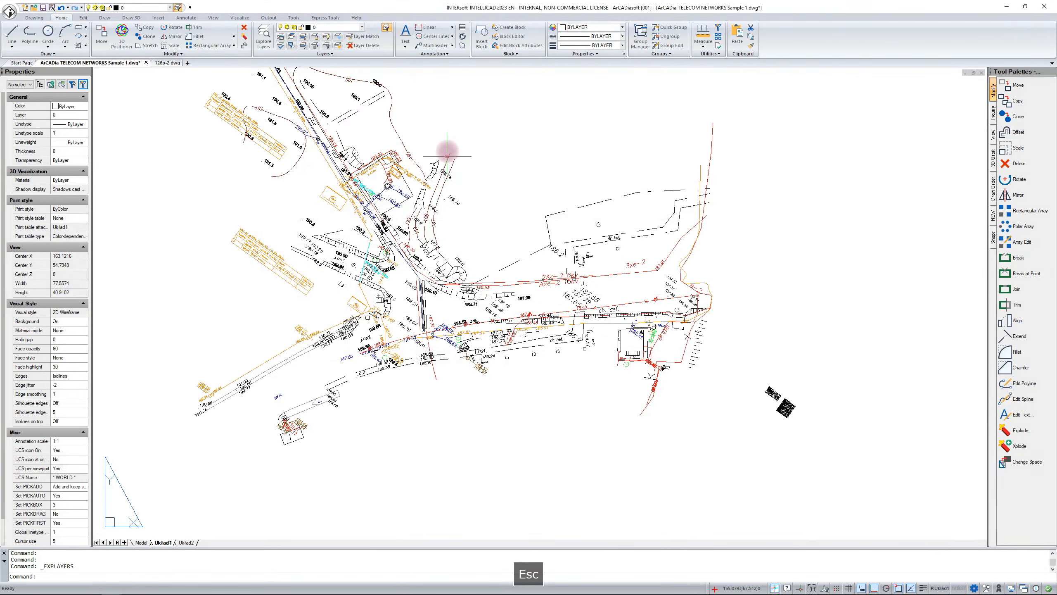
{"action": "left_click", "coordinate": [141, 542]}
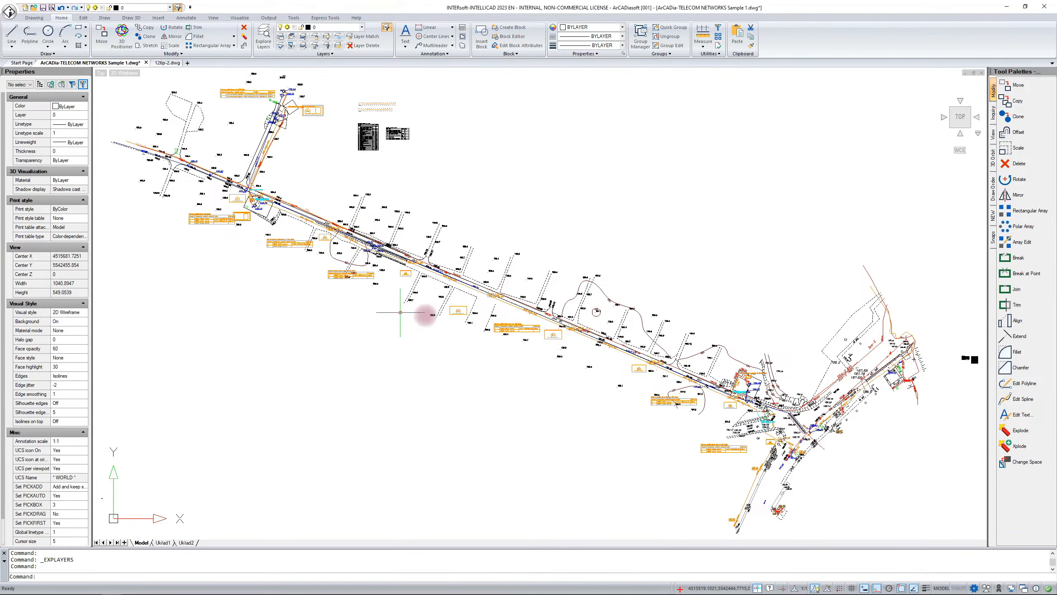
Create a new tool palette named Blocks with the green tree symbols near the 188,84 label in view
{"action": "scroll", "coordinate": [807, 424], "scroll_direction": "up", "scroll_amount": 5}
{"action": "scroll", "coordinate": [807, 423], "scroll_direction": "up", "scroll_amount": 10}
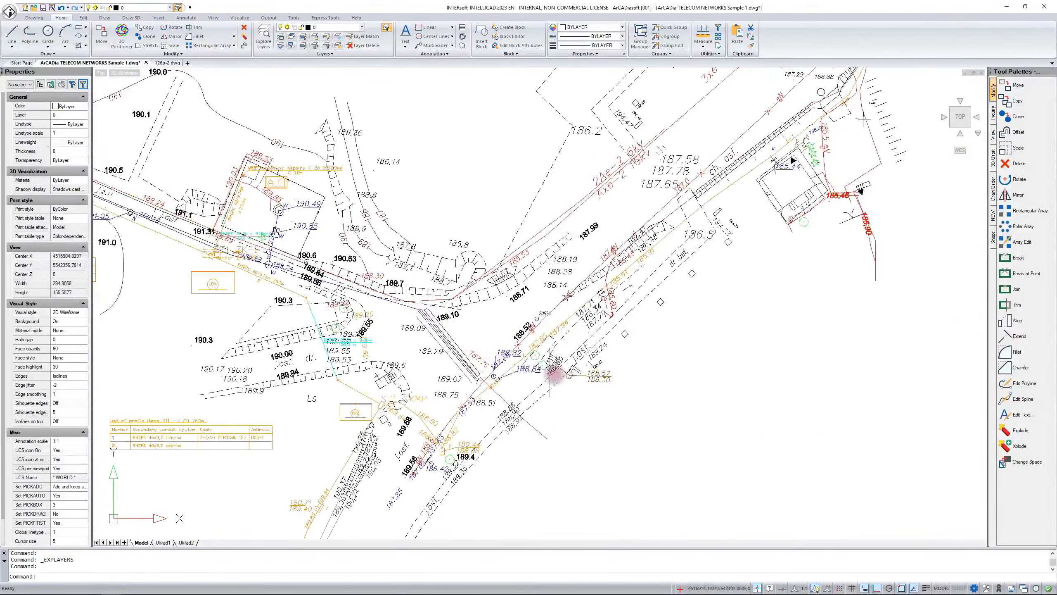
{"action": "scroll", "coordinate": [507, 328], "scroll_direction": "up", "scroll_amount": 1}
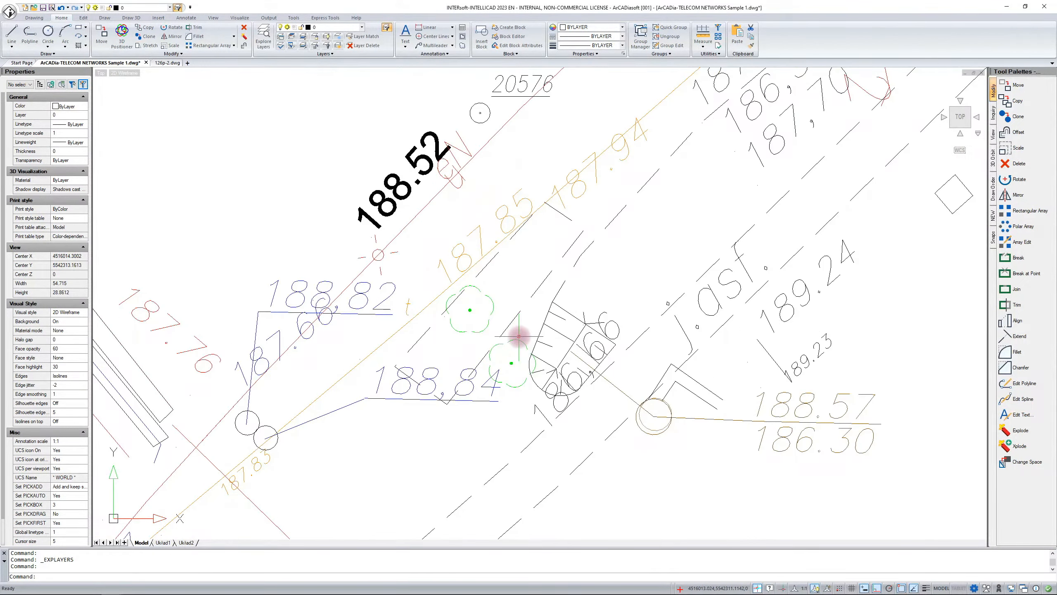
{"action": "scroll", "coordinate": [507, 332], "scroll_direction": "up", "scroll_amount": 2}
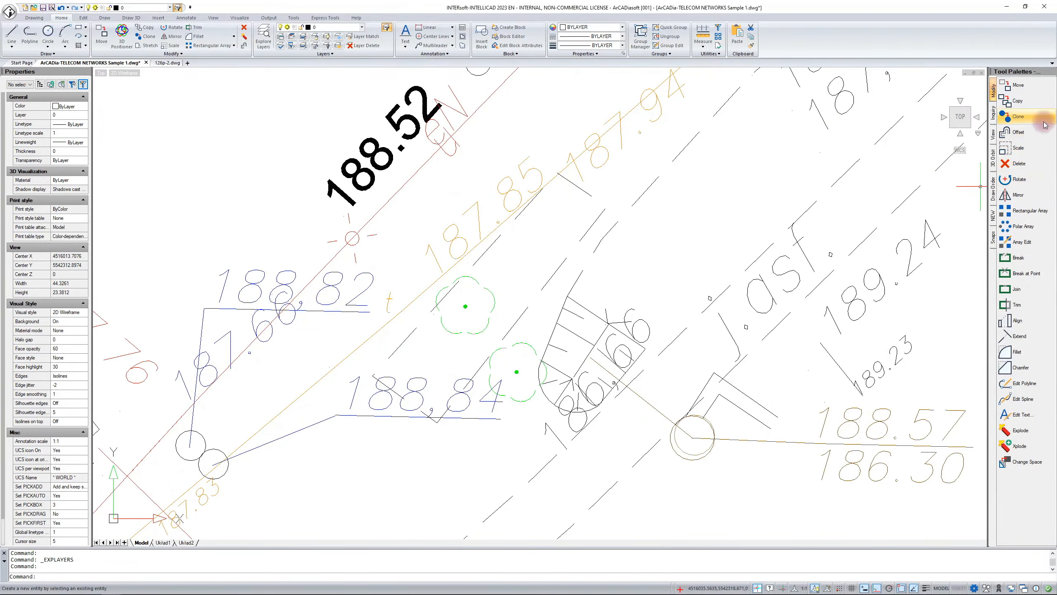
{"action": "right_click", "coordinate": [1018, 494]}
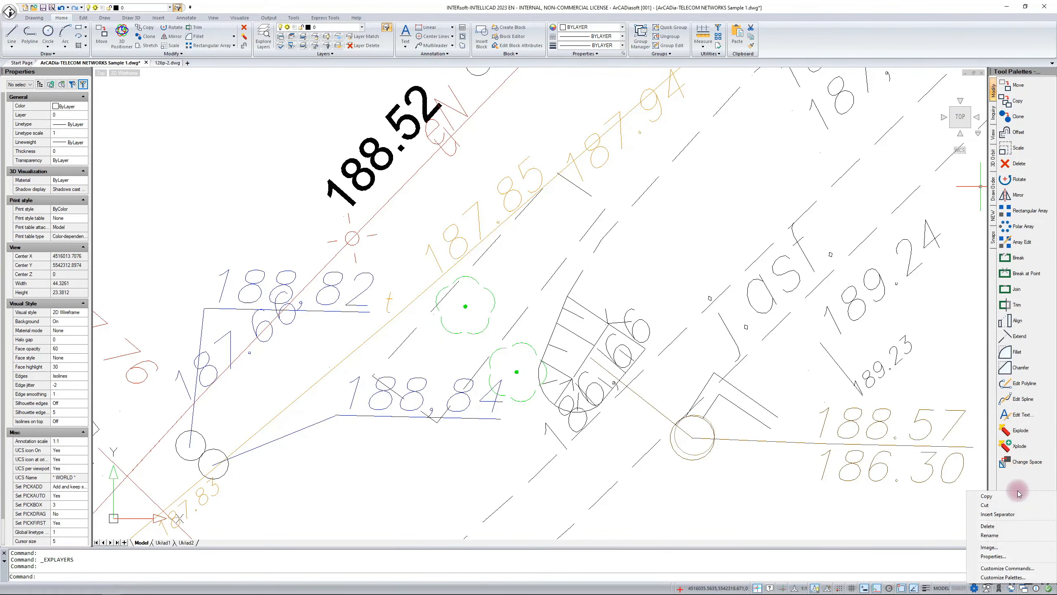
{"action": "left_click", "coordinate": [1002, 579]}
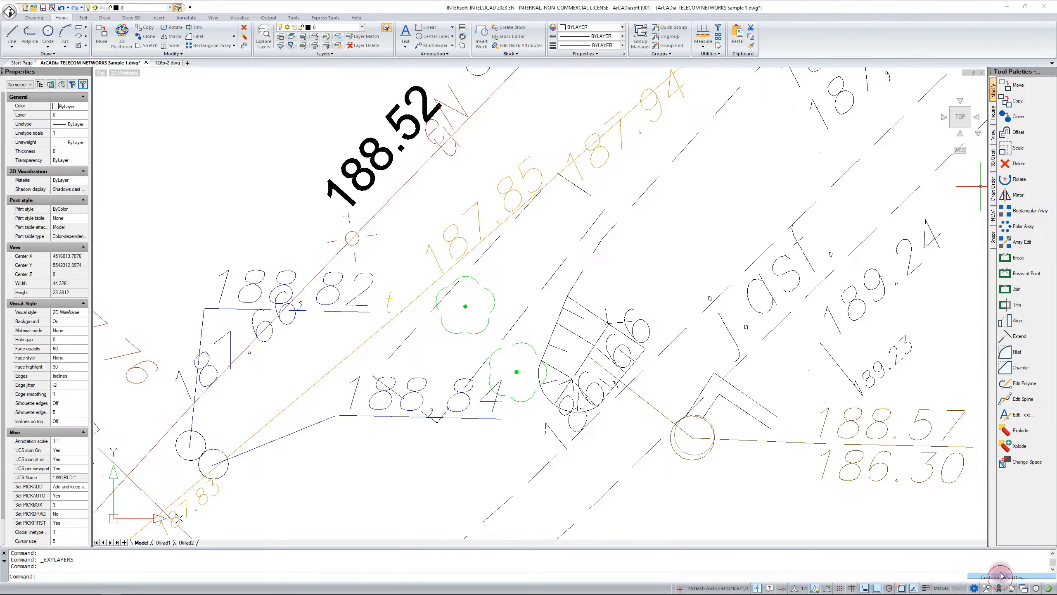
{"action": "right_click", "coordinate": [501, 311]}
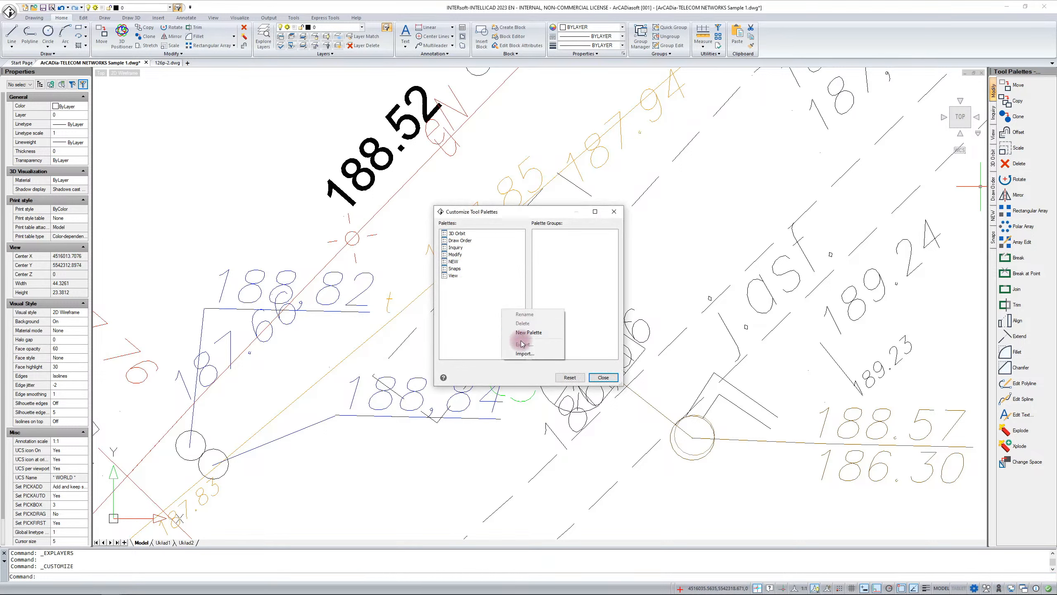
{"action": "left_click", "coordinate": [524, 334]}
{"action": "type", "text": "B"}
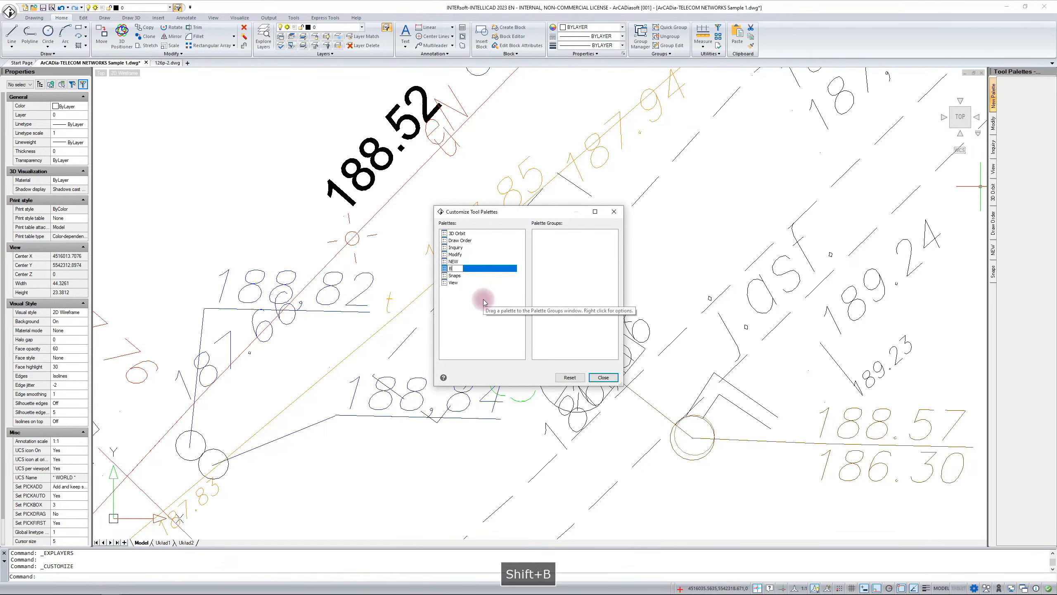
{"action": "type", "text": "lock"}
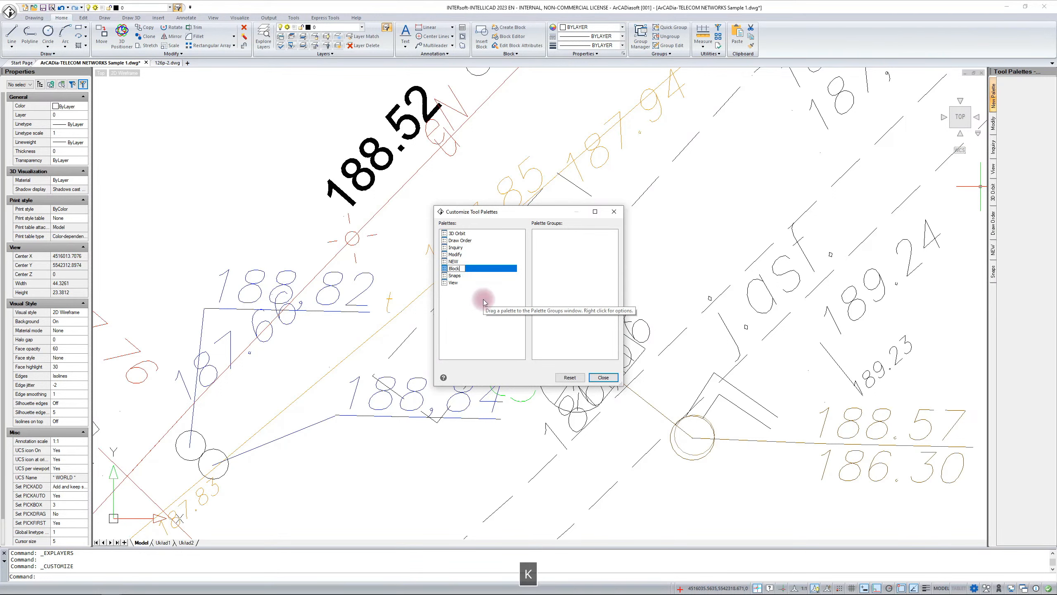
{"action": "type", "text": "s"}
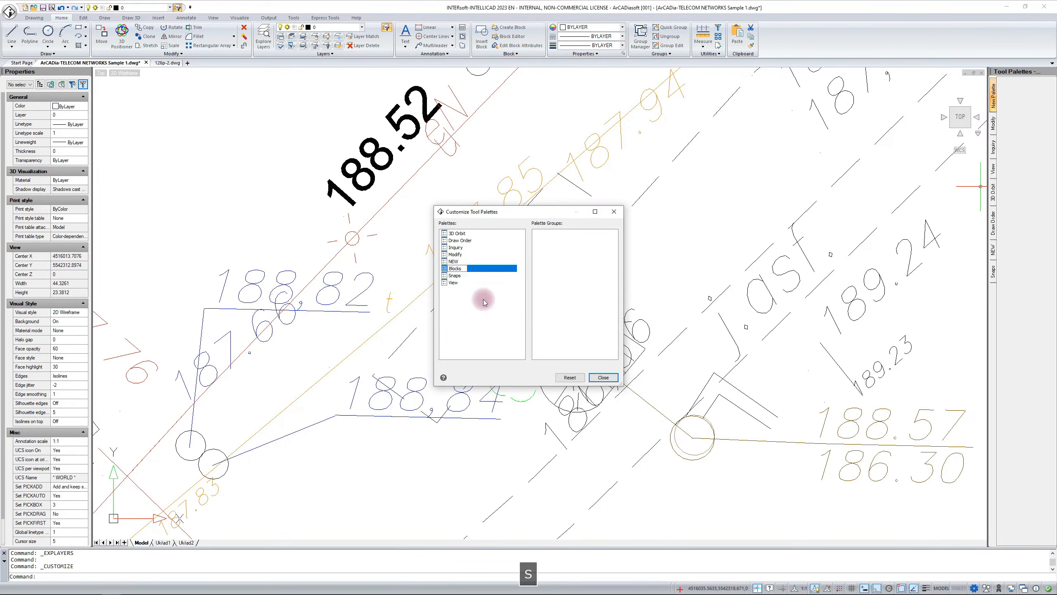
{"action": "key", "text": "Return"}
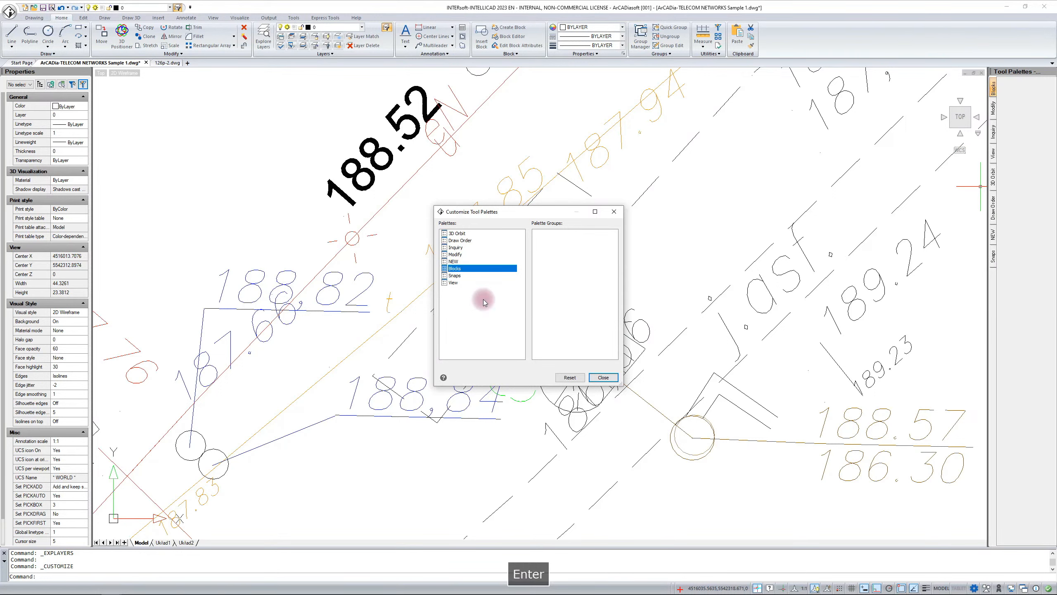
{"action": "left_click", "coordinate": [603, 377]}
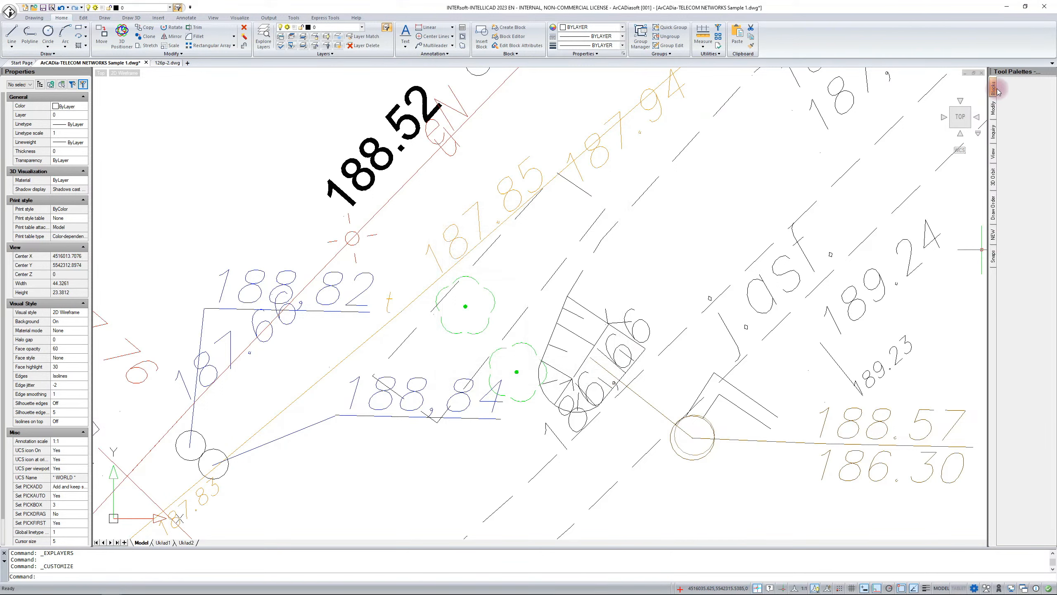
Add the DLI_SYM block of the green tree symbol to the Blocks tool palette and clear the selection
{"action": "left_click", "coordinate": [494, 308]}
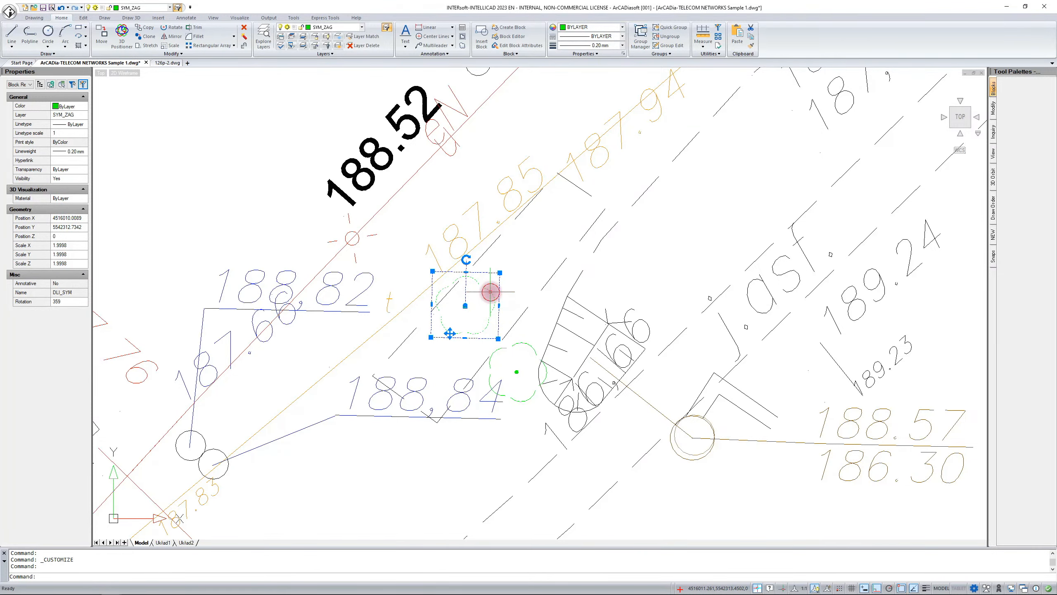
{"action": "key", "text": "Escape"}
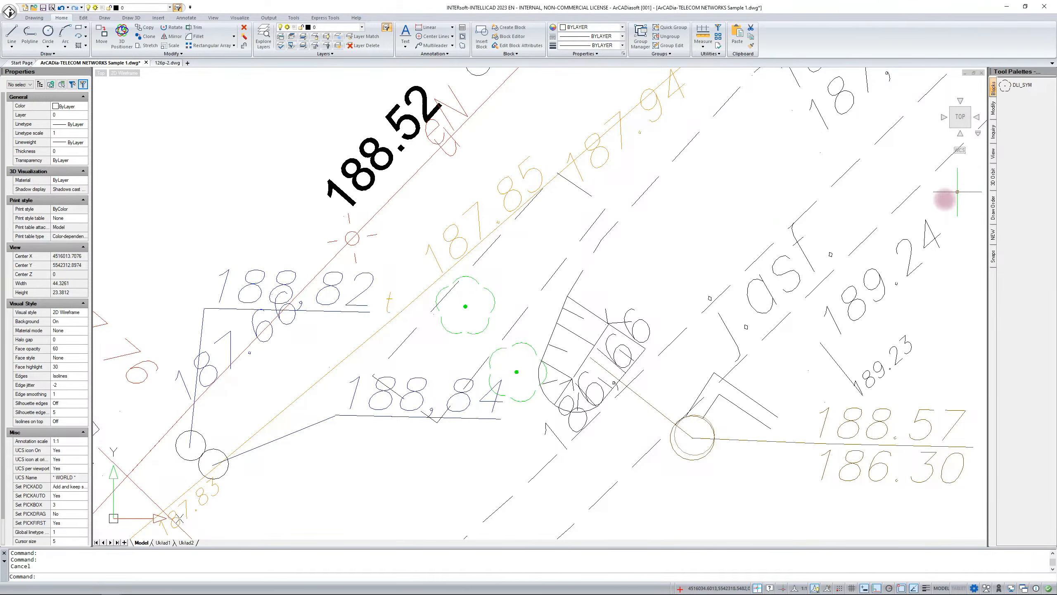
{"action": "scroll", "coordinate": [672, 310], "scroll_direction": "down", "scroll_amount": 5}
{"action": "mouse_move", "coordinate": [306, 271]}
{"action": "middle_mouse_down"}
{"action": "mouse_move", "coordinate": [549, 325]}
{"action": "mouse_move", "coordinate": [495, 383]}
{"action": "middle_mouse_up"}
{"action": "scroll", "coordinate": [538, 401], "scroll_direction": "down", "scroll_amount": 5}
{"action": "middle_click_drag", "start_coordinate": [166, 220], "coordinate": [596, 375]}
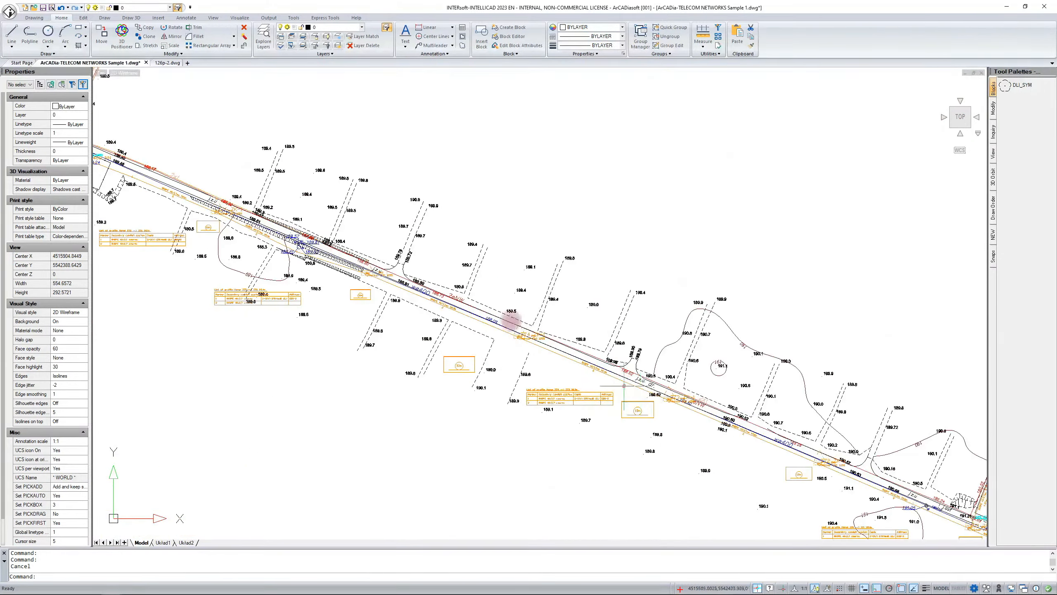
Add the DIG_SYM block of the green star symbol near the 189.35 label to the Blocks tool palette
{"action": "middle_click_drag", "start_coordinate": [189, 203], "coordinate": [649, 350]}
{"action": "scroll", "coordinate": [358, 209], "scroll_direction": "up", "scroll_amount": 3}
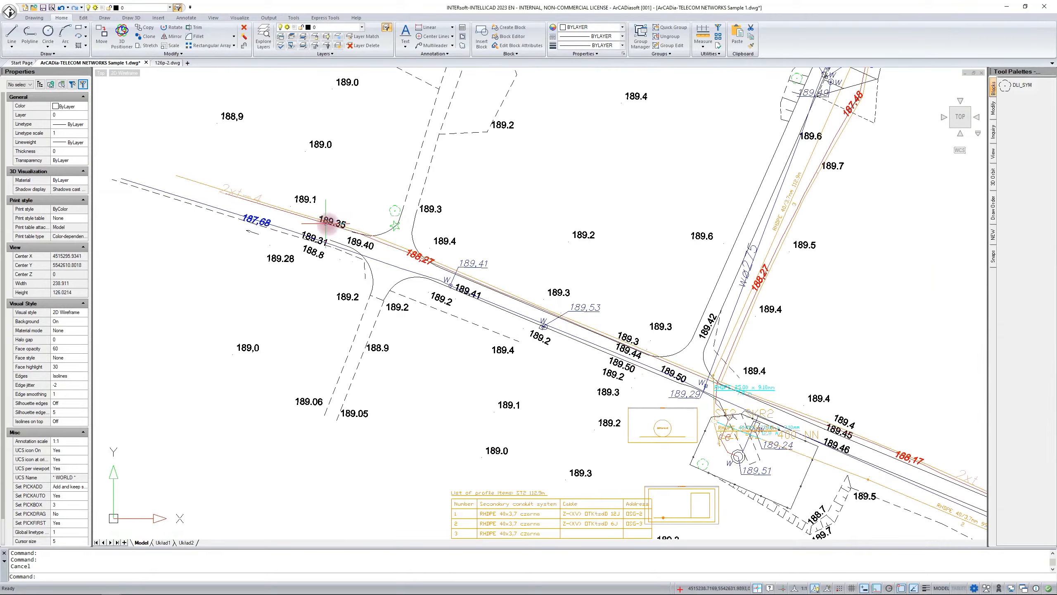
{"action": "scroll", "coordinate": [394, 225], "scroll_direction": "up", "scroll_amount": 15}
{"action": "left_click", "coordinate": [382, 214]}
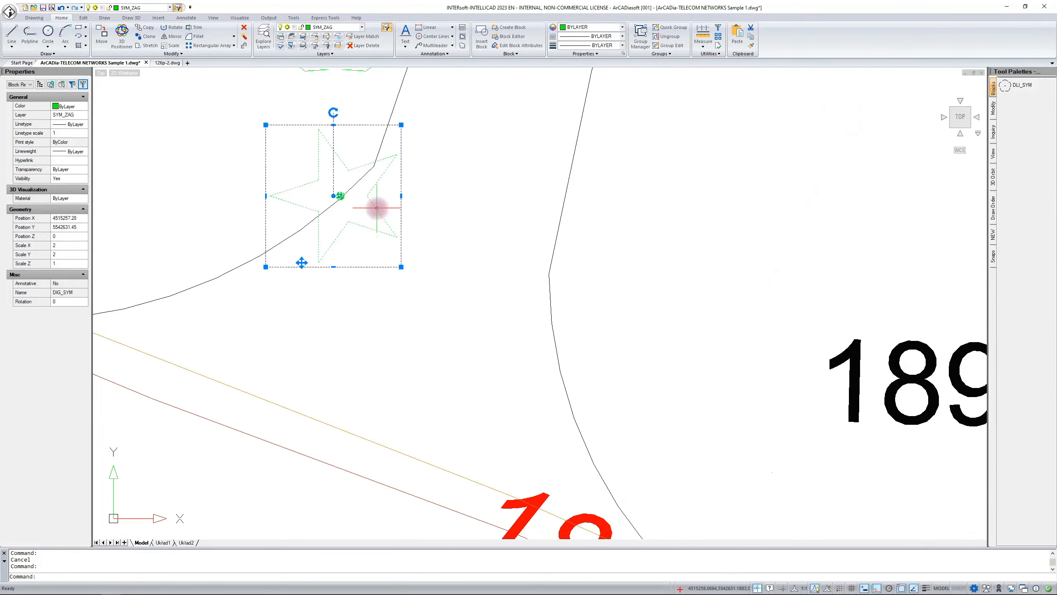
{"action": "left_click_drag", "start_coordinate": [377, 208], "coordinate": [1022, 148]}
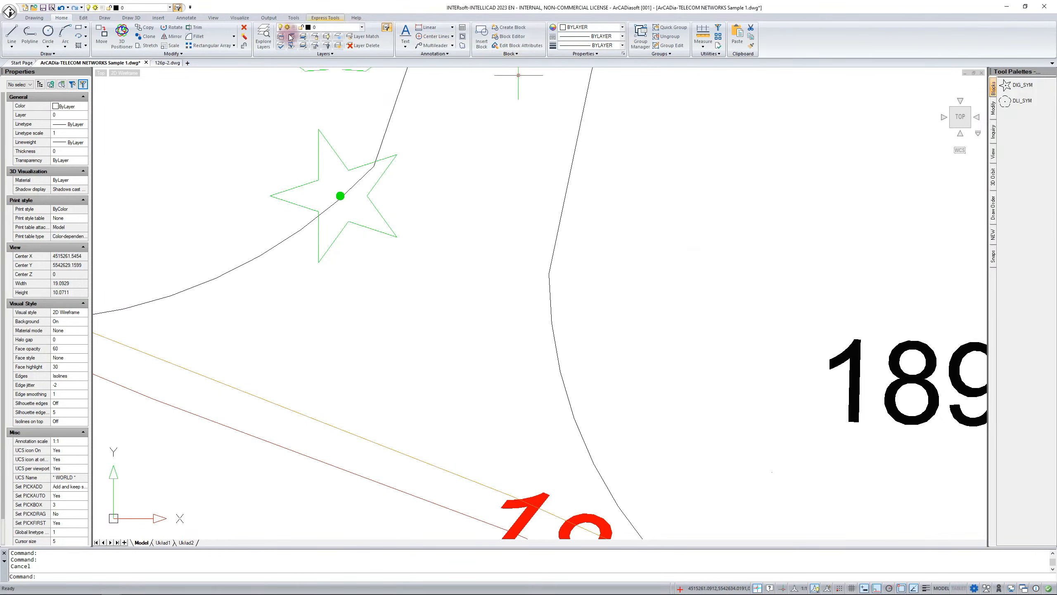
Create a new drawing and insert the DLI_SYM block from the Blocks tool palette at about 1292.5, 638.6
{"action": "left_click", "coordinate": [189, 63]}
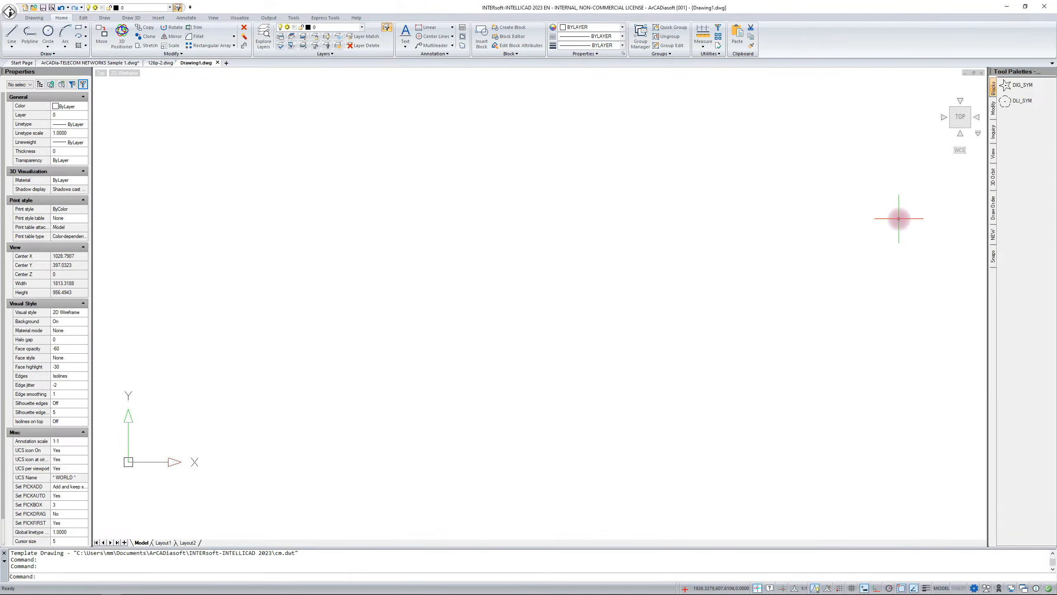
{"action": "left_click", "coordinate": [1025, 100]}
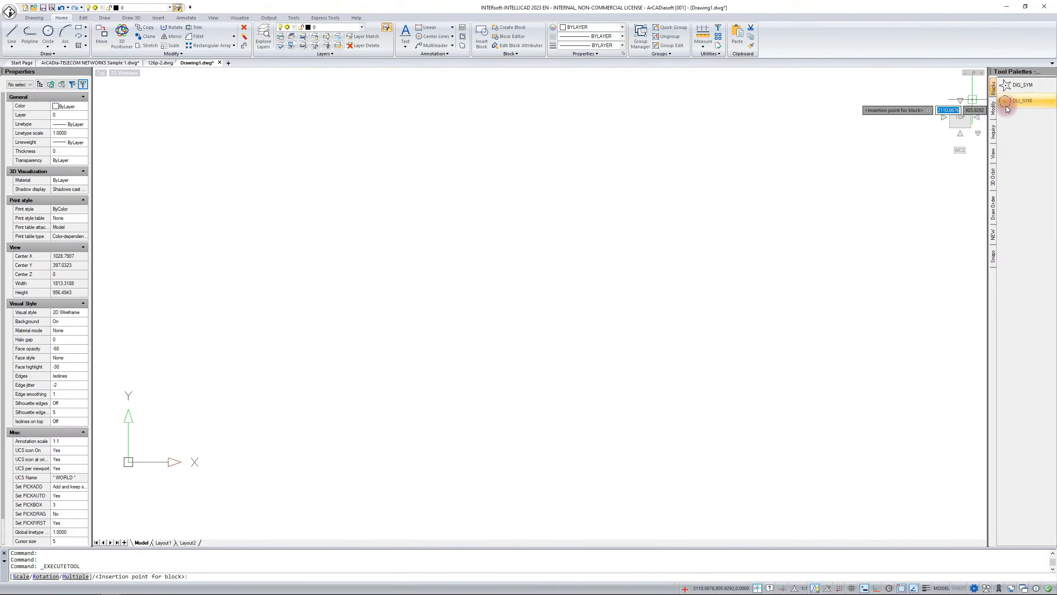
{"action": "left_click", "coordinate": [647, 206]}
{"action": "scroll", "coordinate": [636, 213], "scroll_direction": "up", "scroll_amount": 4}
{"action": "scroll", "coordinate": [635, 212], "scroll_direction": "up", "scroll_amount": 5}
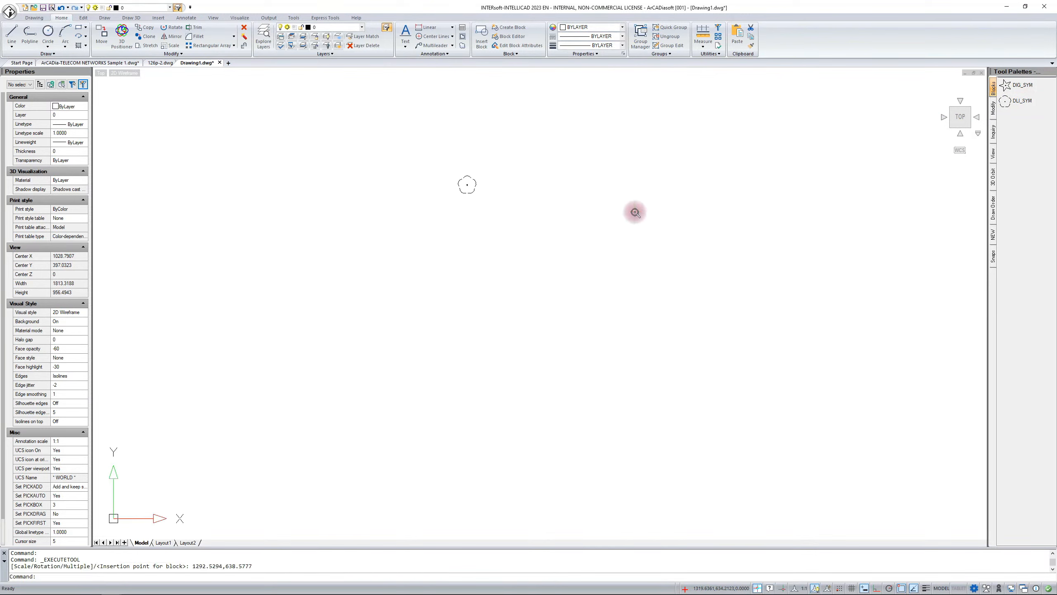
{"action": "scroll", "coordinate": [575, 192], "scroll_direction": "up", "scroll_amount": 3}
{"action": "middle_click_drag", "start_coordinate": [571, 195], "coordinate": [576, 241]}
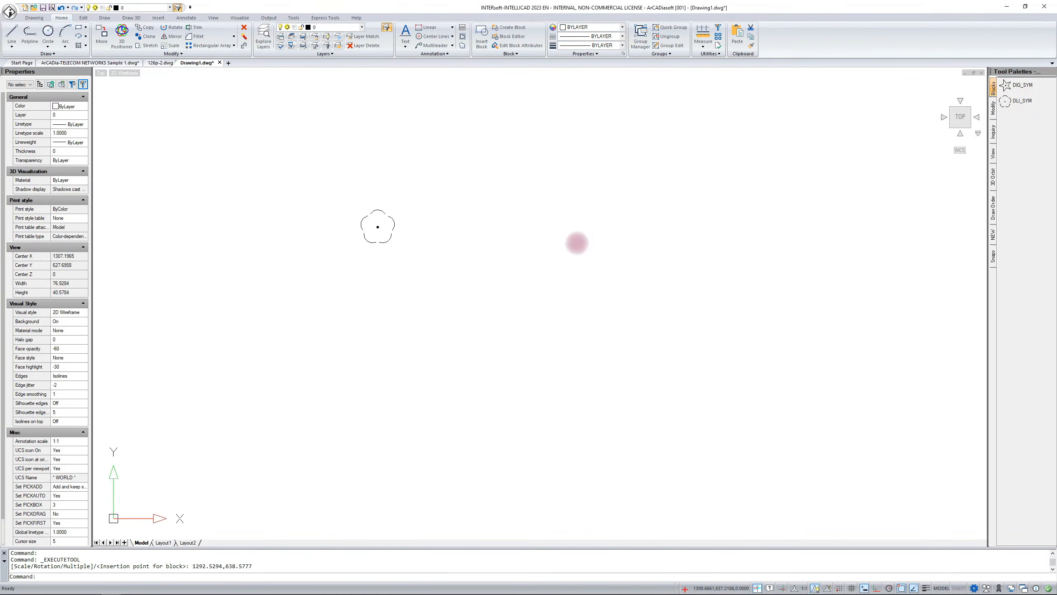
{"action": "scroll", "coordinate": [576, 242], "scroll_direction": "up", "scroll_amount": 2}
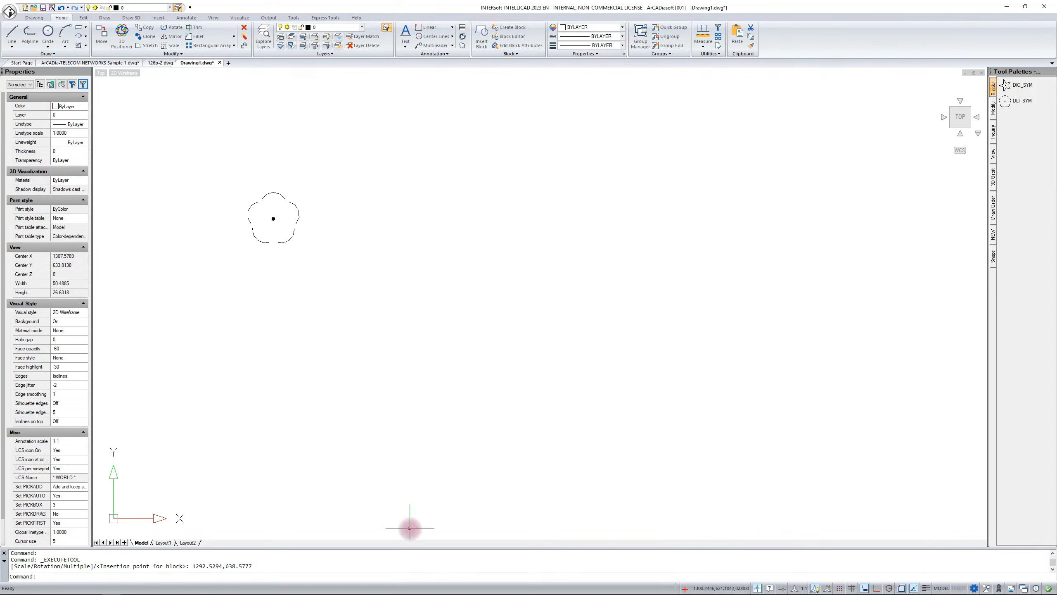
In the program's general options, set drawings to keep autosave and backup files when they close
{"action": "right_click", "coordinate": [409, 564]}
{"action": "left_click", "coordinate": [439, 558]}
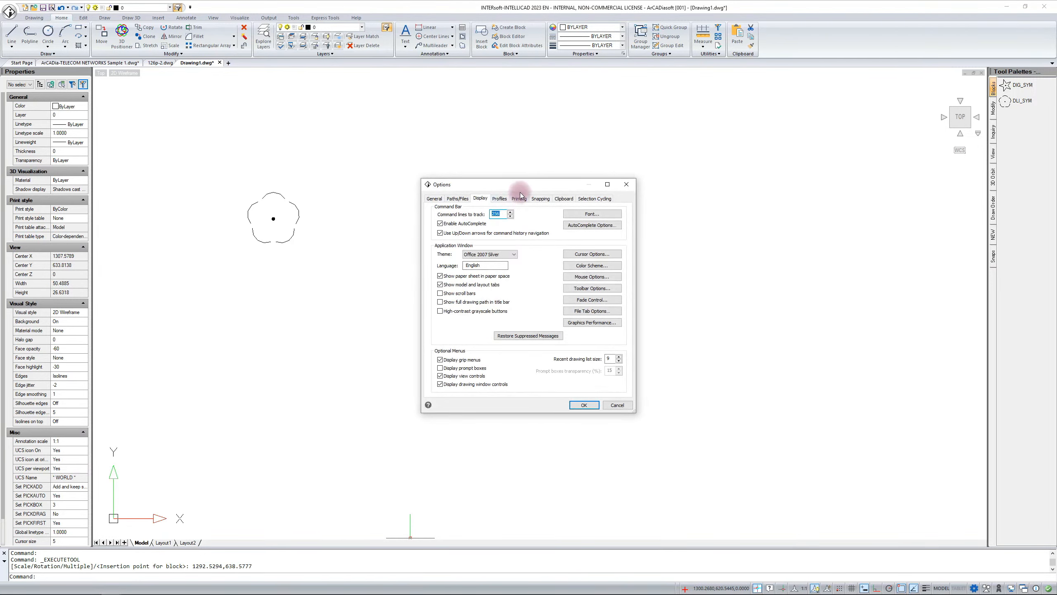
{"action": "left_click_drag", "start_coordinate": [520, 190], "coordinate": [434, 249]}
{"action": "left_click", "coordinate": [348, 257]}
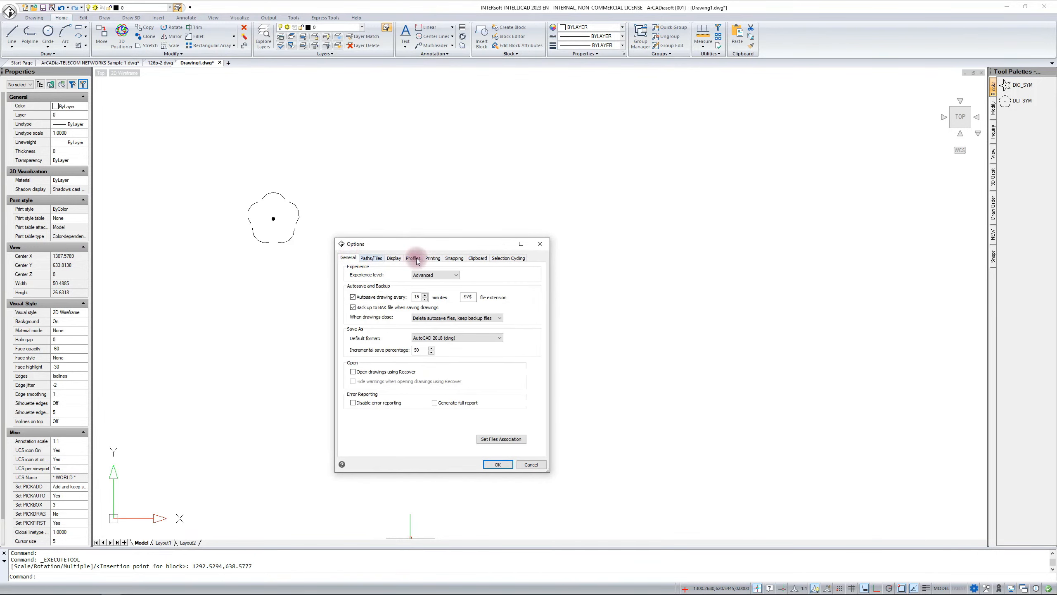
{"action": "left_click", "coordinate": [499, 318]}
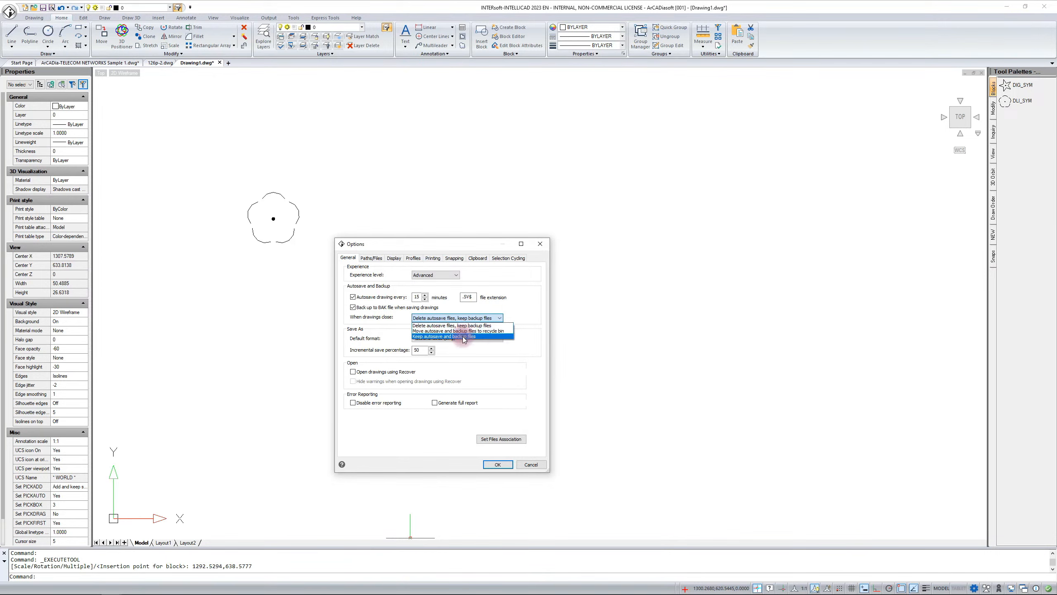
{"action": "left_click", "coordinate": [466, 336]}
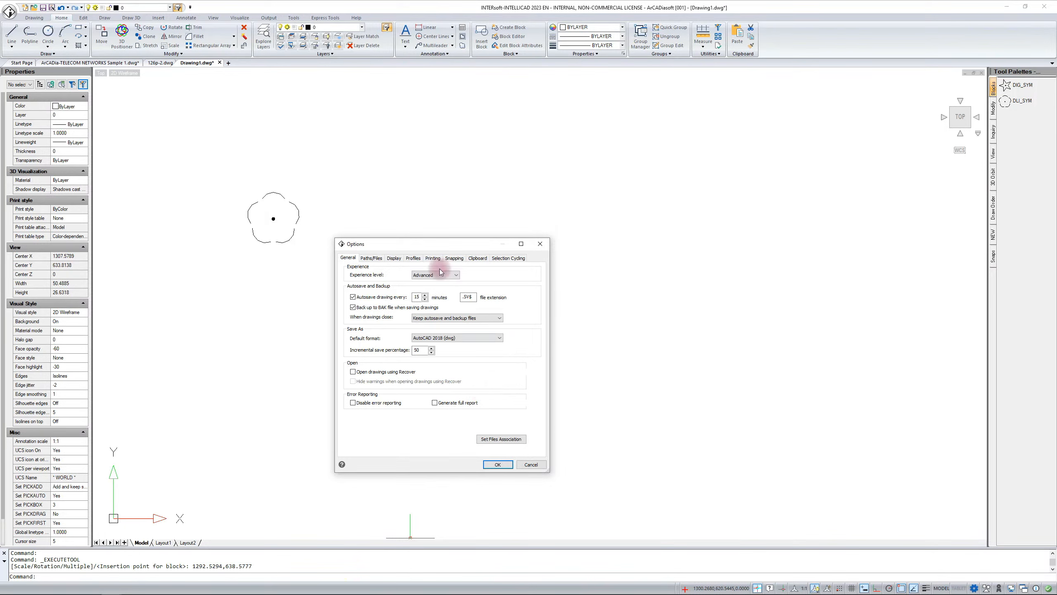
Examine the auto backup and hatch pattern folder locations among the program's path settings
{"action": "left_click", "coordinate": [378, 259]}
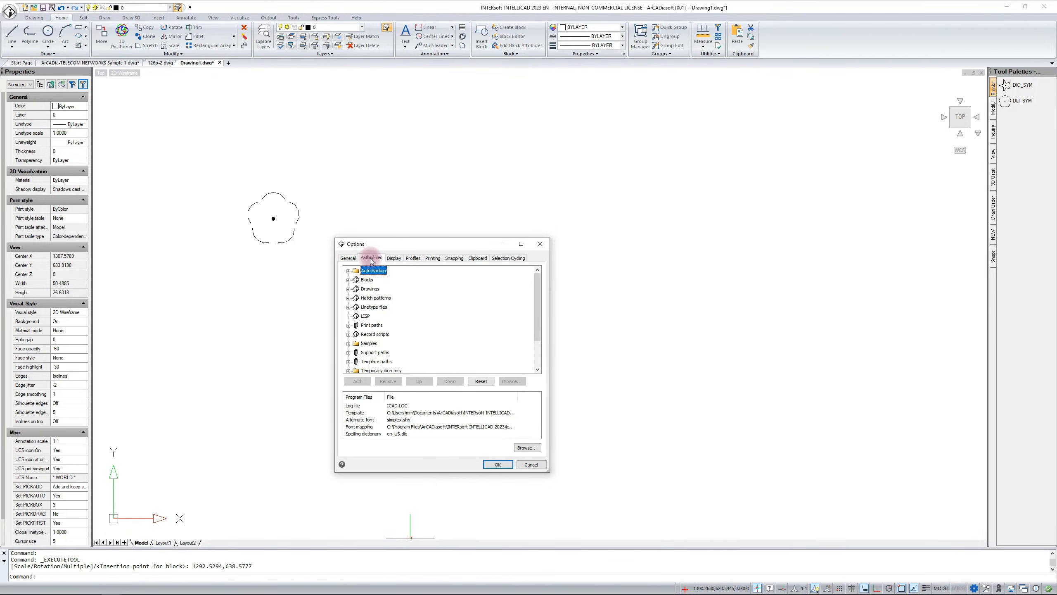
{"action": "left_click", "coordinate": [348, 270]}
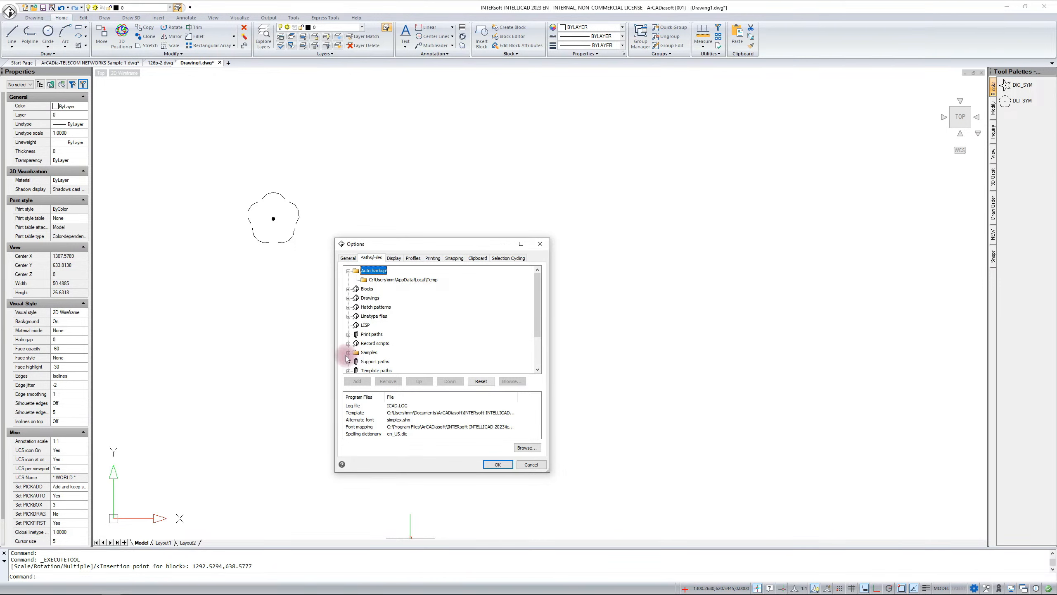
{"action": "scroll", "coordinate": [348, 346], "scroll_direction": "down", "scroll_amount": 2}
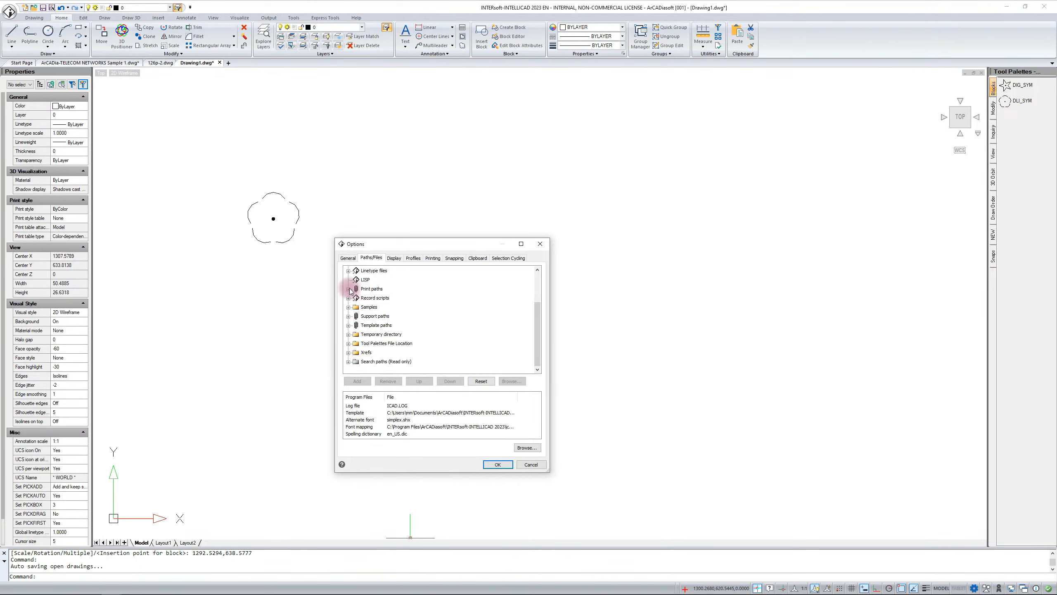
{"action": "scroll", "coordinate": [353, 300], "scroll_direction": "up", "scroll_amount": 3}
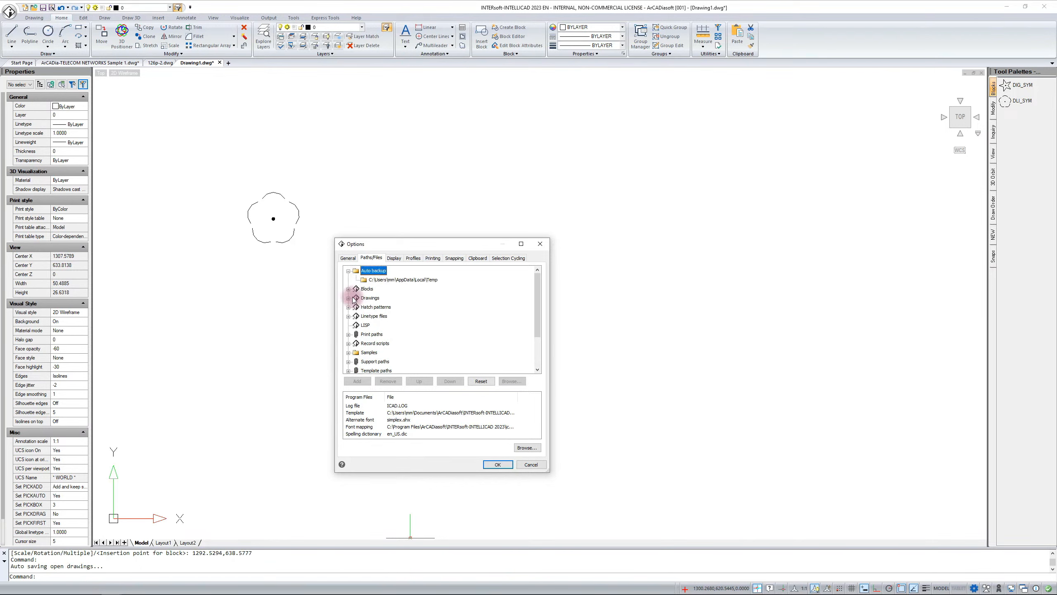
{"action": "left_click", "coordinate": [349, 307]}
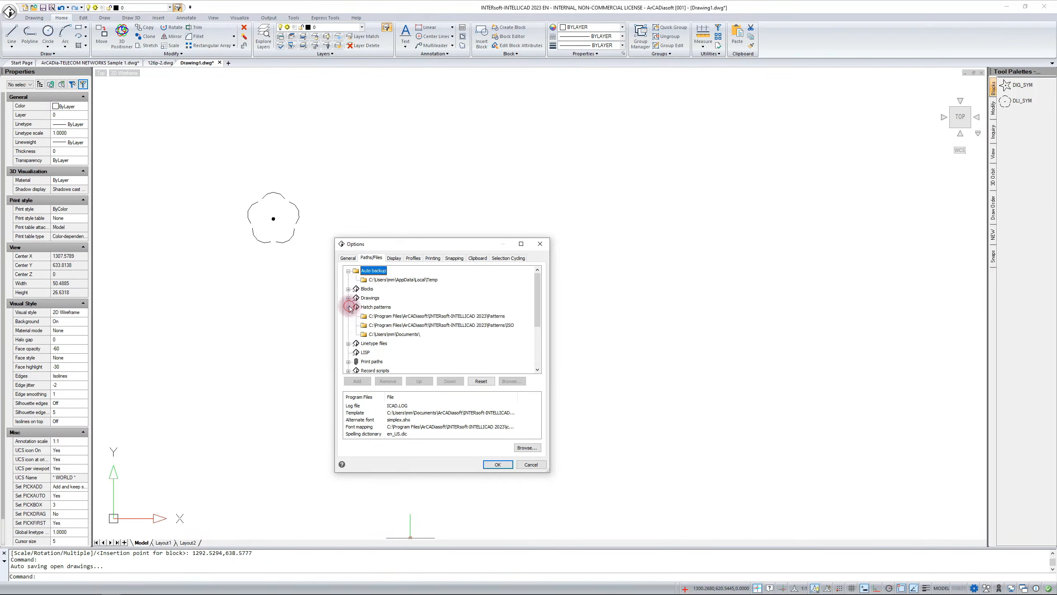
{"action": "left_click", "coordinate": [384, 307]}
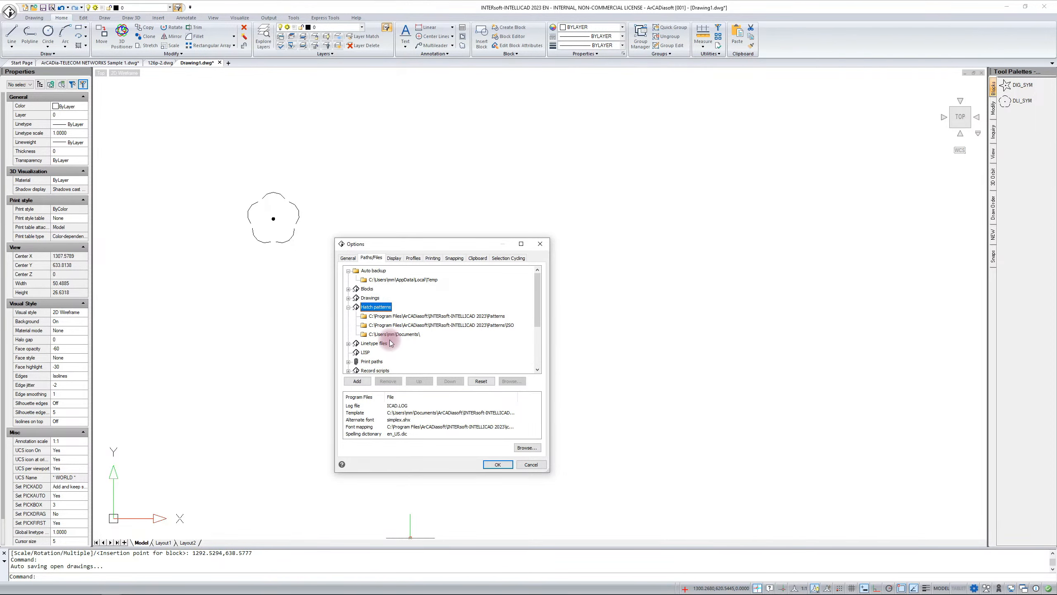
{"action": "scroll", "coordinate": [391, 342], "scroll_direction": "down", "scroll_amount": 2}
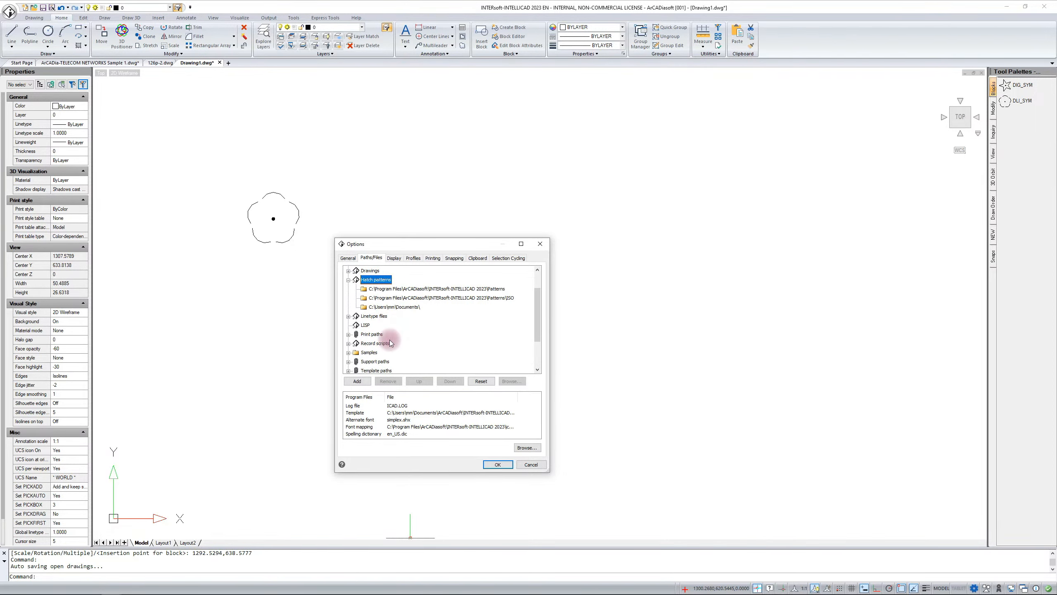
{"action": "scroll", "coordinate": [391, 343], "scroll_direction": "down", "scroll_amount": 1}
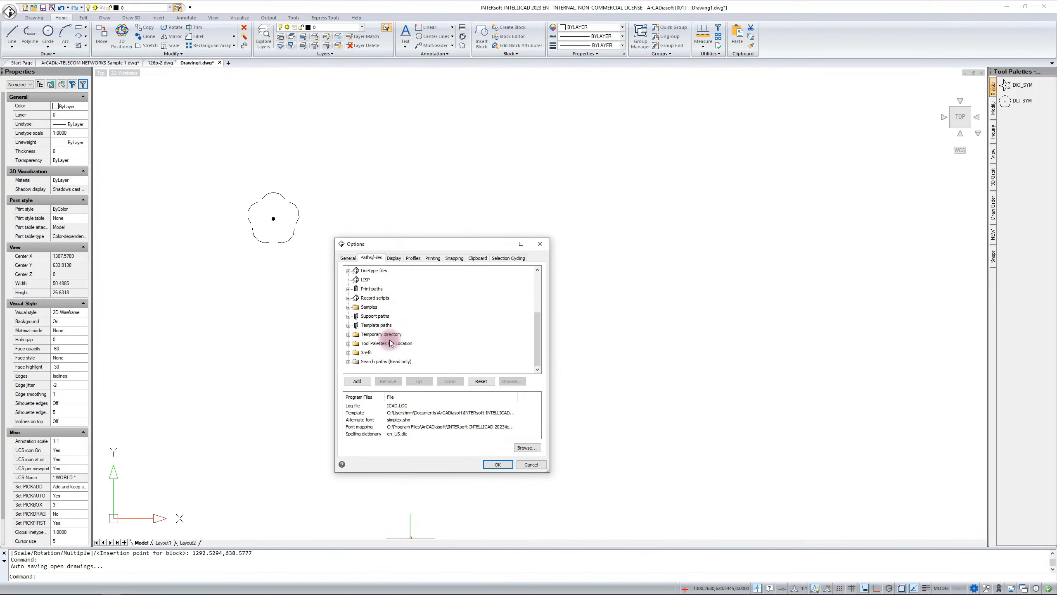
{"action": "scroll", "coordinate": [392, 343], "scroll_direction": "up", "scroll_amount": 3}
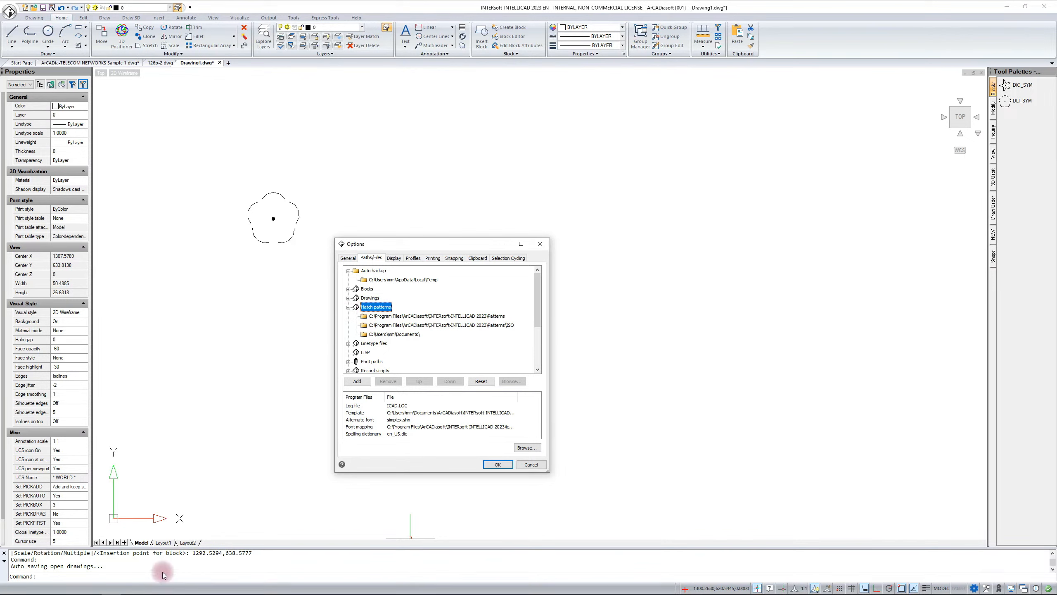
Examine the Fonts folder location under the support paths and recheck the folders listed for hatch patterns
{"action": "left_click", "coordinate": [349, 307]}
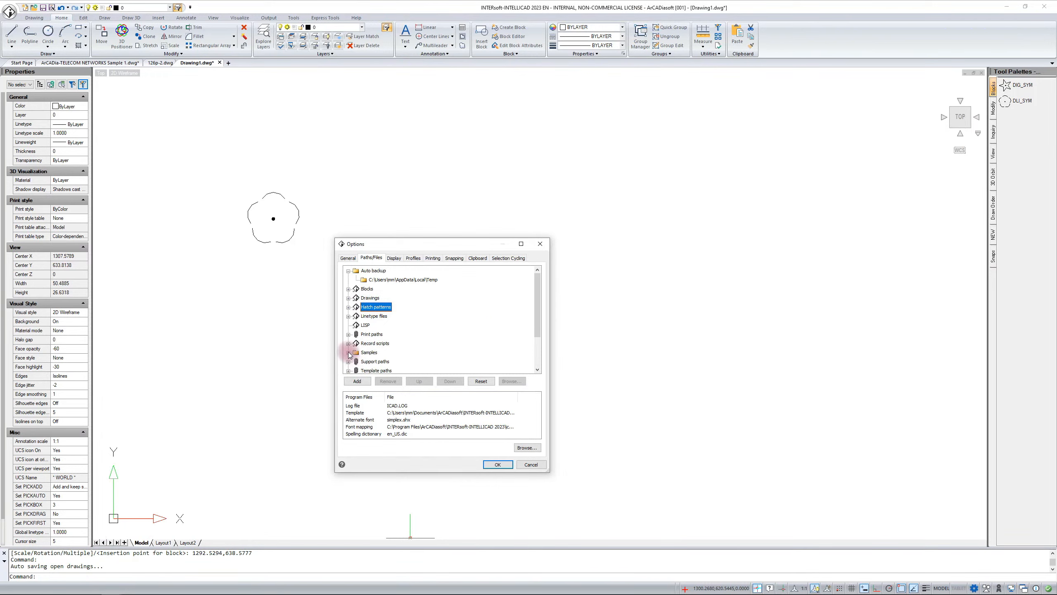
{"action": "scroll", "coordinate": [349, 353], "scroll_direction": "down", "scroll_amount": 1}
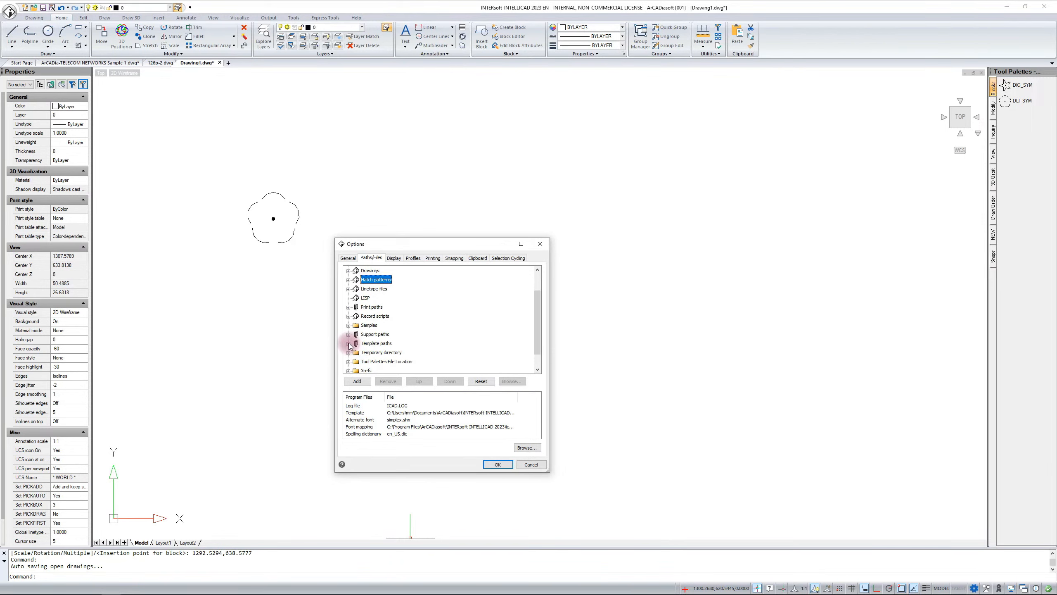
{"action": "left_click", "coordinate": [349, 344]}
{"action": "left_click", "coordinate": [349, 345]}
{"action": "left_click", "coordinate": [349, 335]}
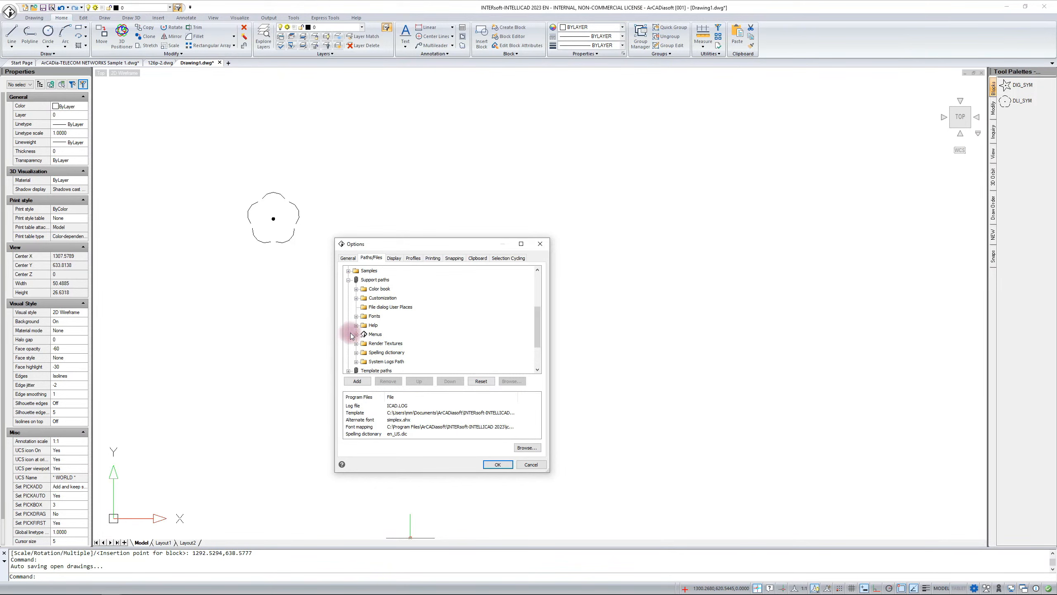
{"action": "left_click", "coordinate": [357, 316]}
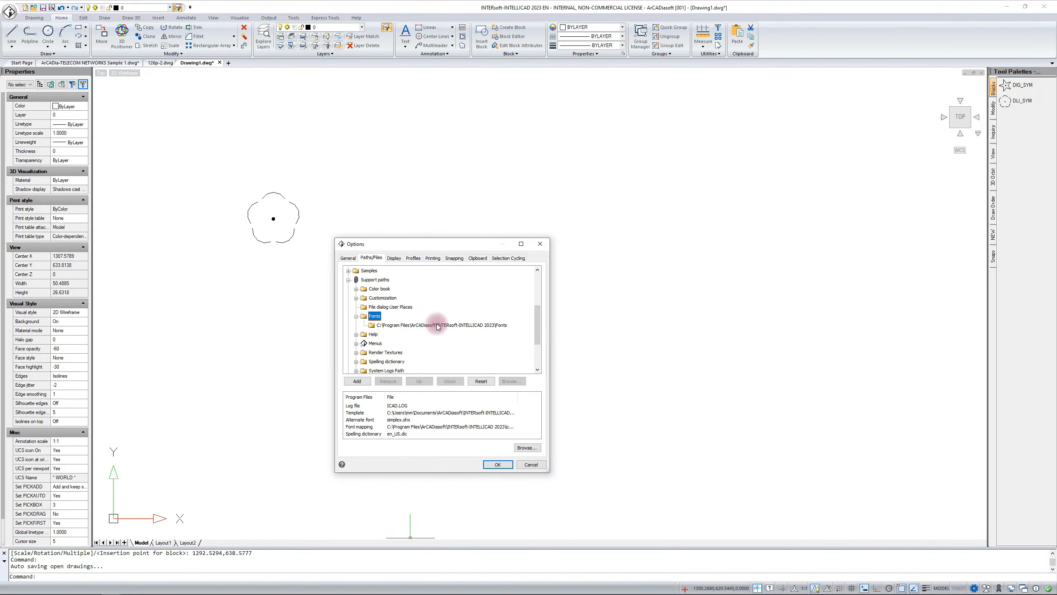
{"action": "scroll", "coordinate": [398, 319], "scroll_direction": "up", "scroll_amount": 3}
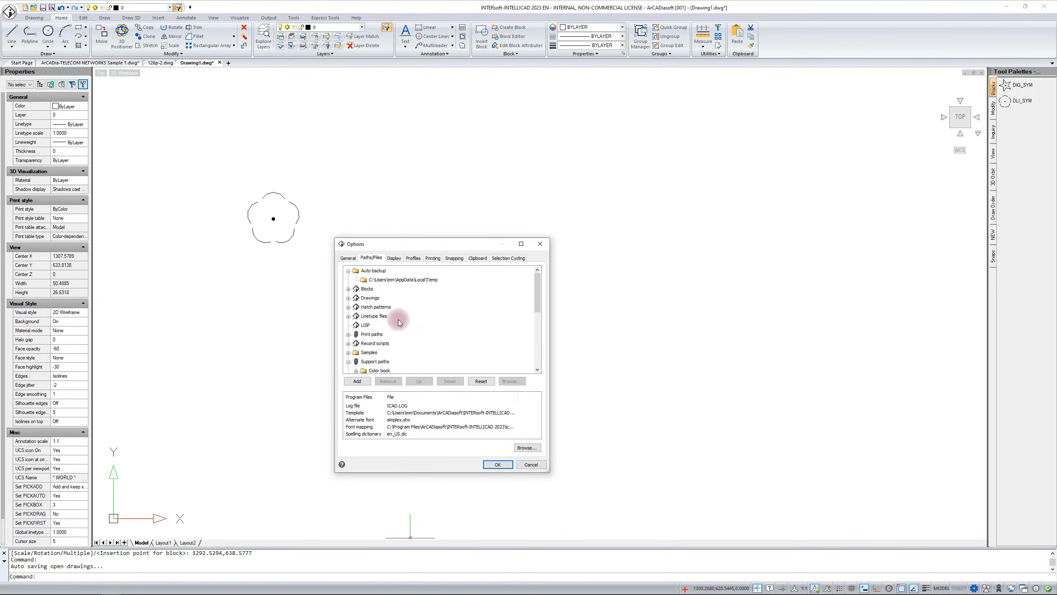
{"action": "left_click", "coordinate": [366, 307]}
{"action": "left_click", "coordinate": [348, 307]}
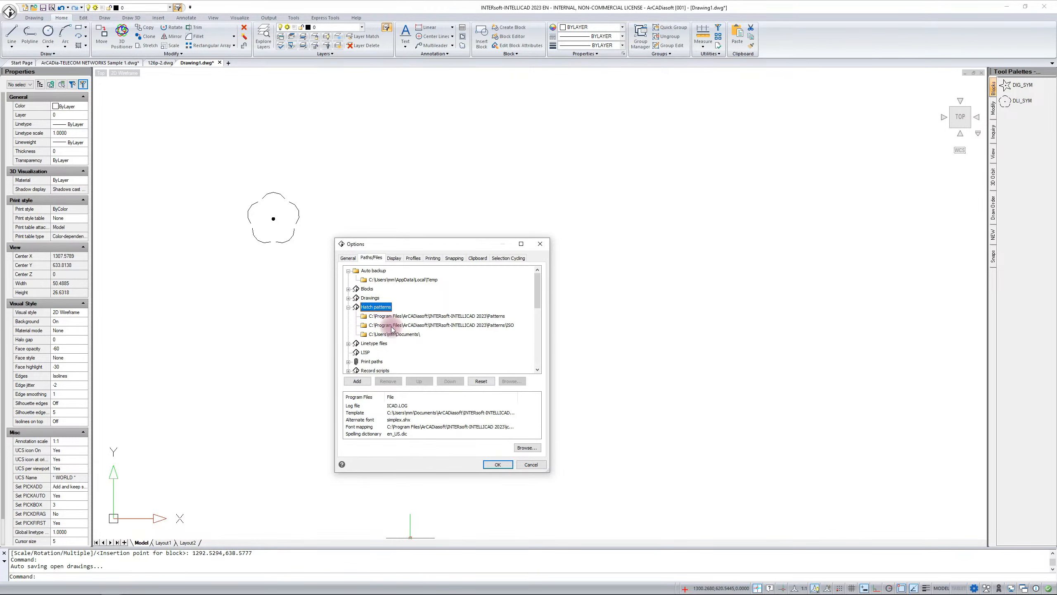